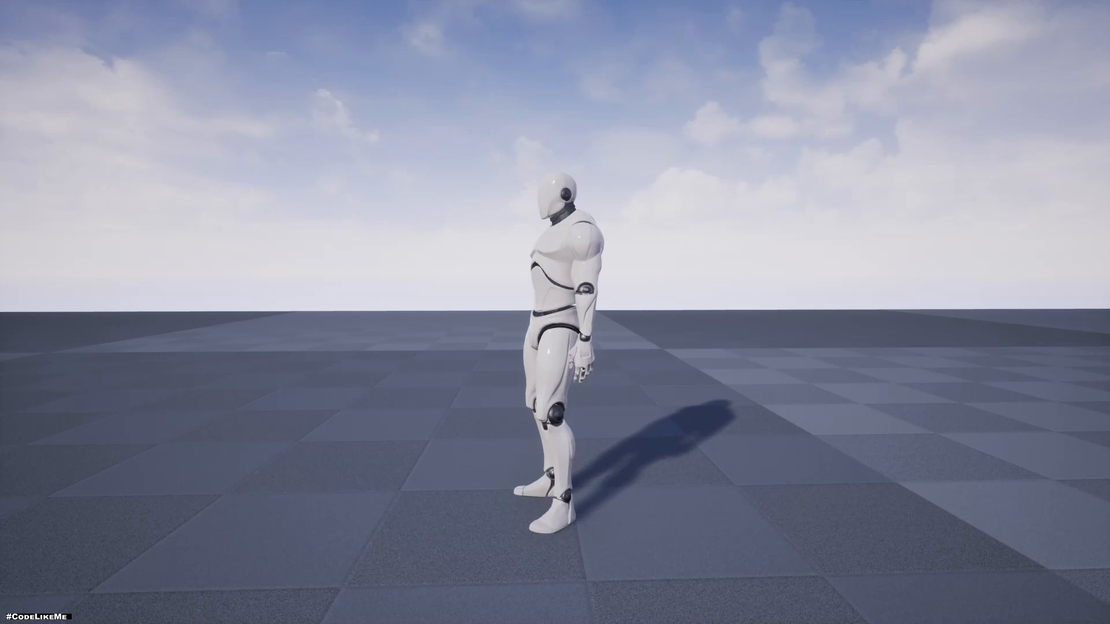
Move the mannequin around the running level in several directions to preview its locomotion.
key(a)
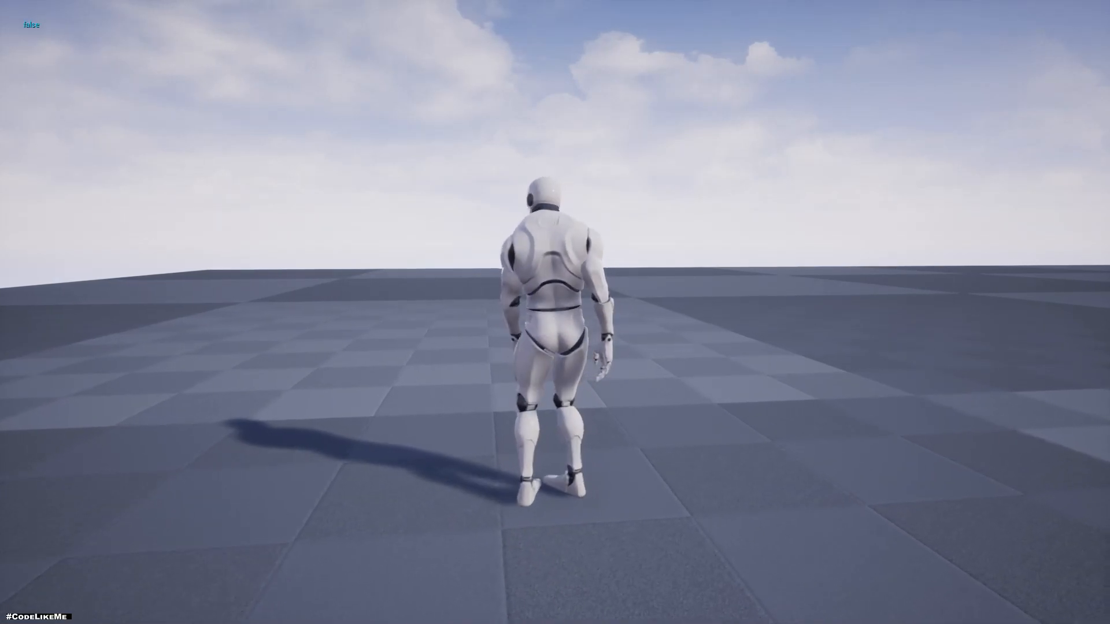
key(s)
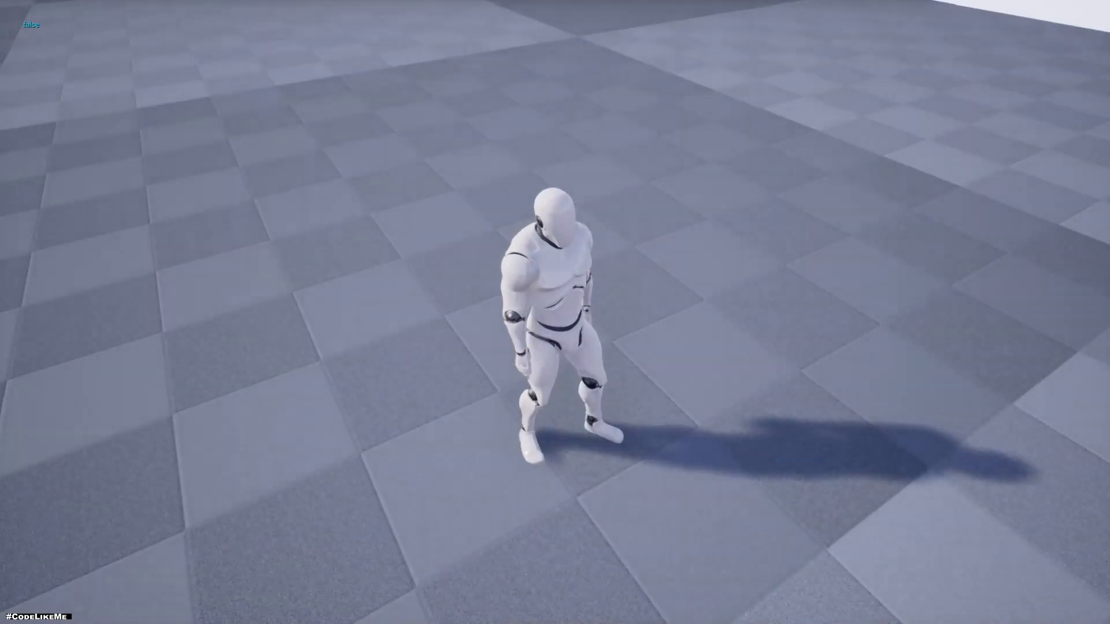
key(w)
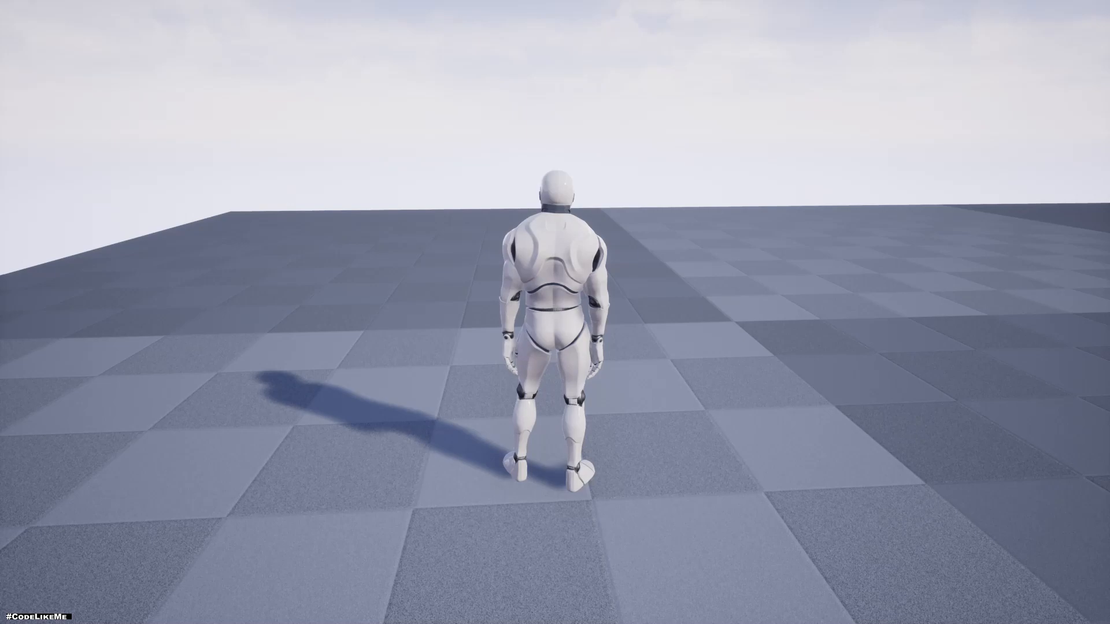
key(w)
key(d)
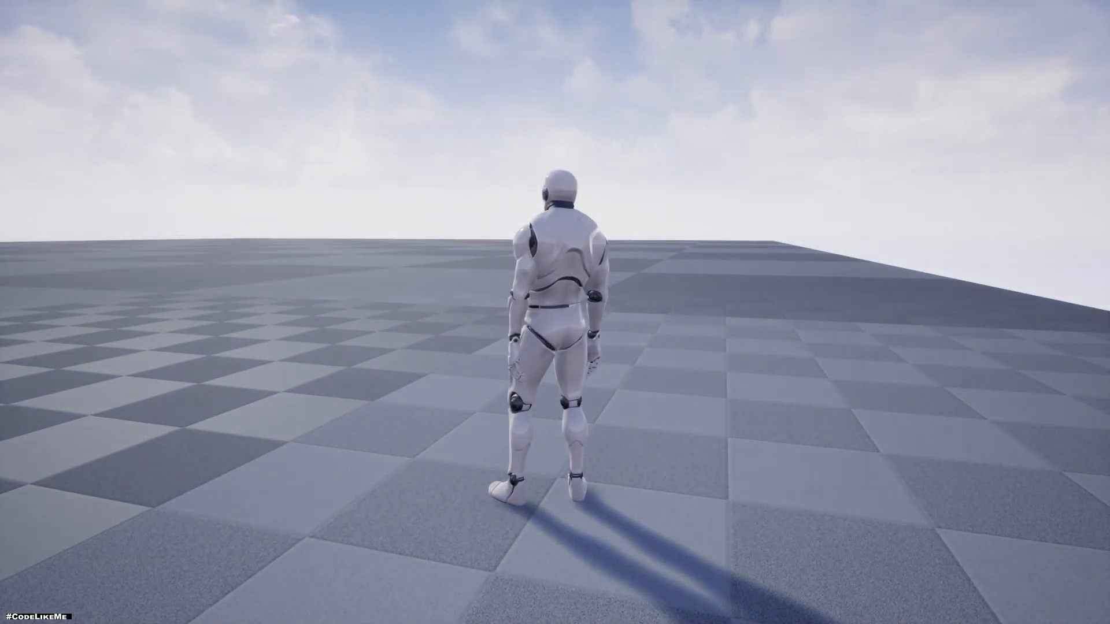
Switch to the Patreon creator page and browse all three pages of the patron list.
key(F9)
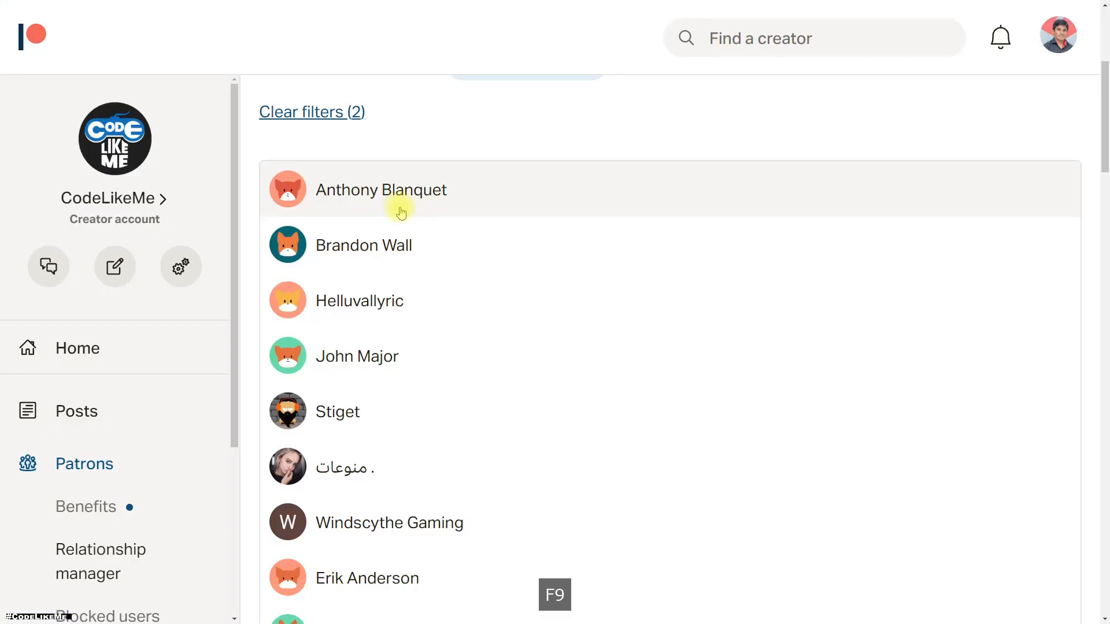
scroll(401, 213, down, 20)
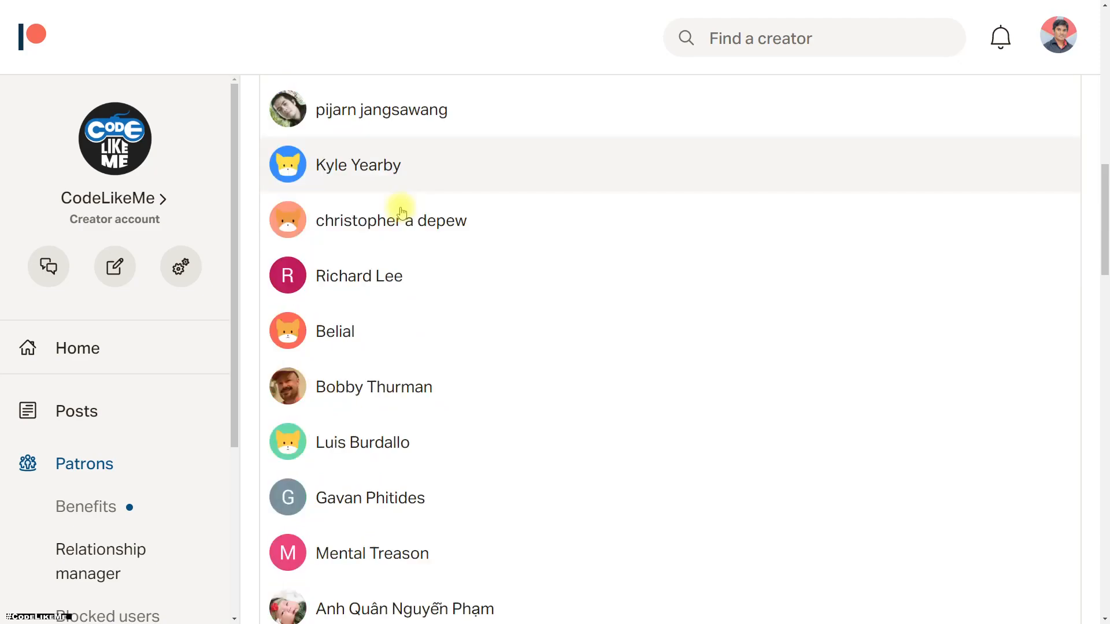
scroll(413, 213, down, 5)
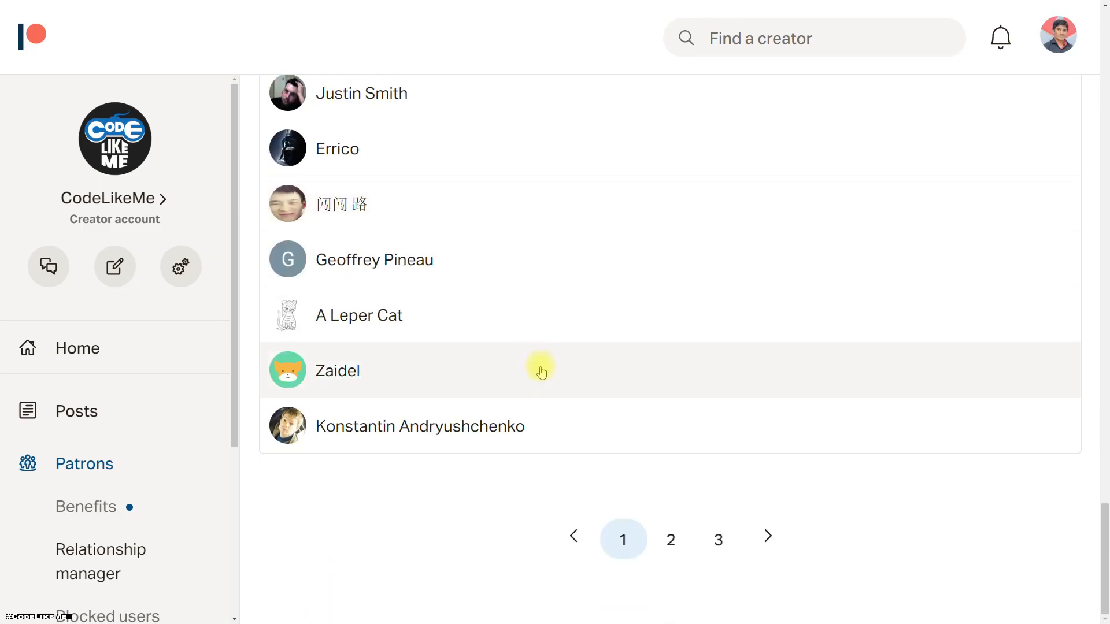
click(663, 537)
scroll(645, 515, down, 15)
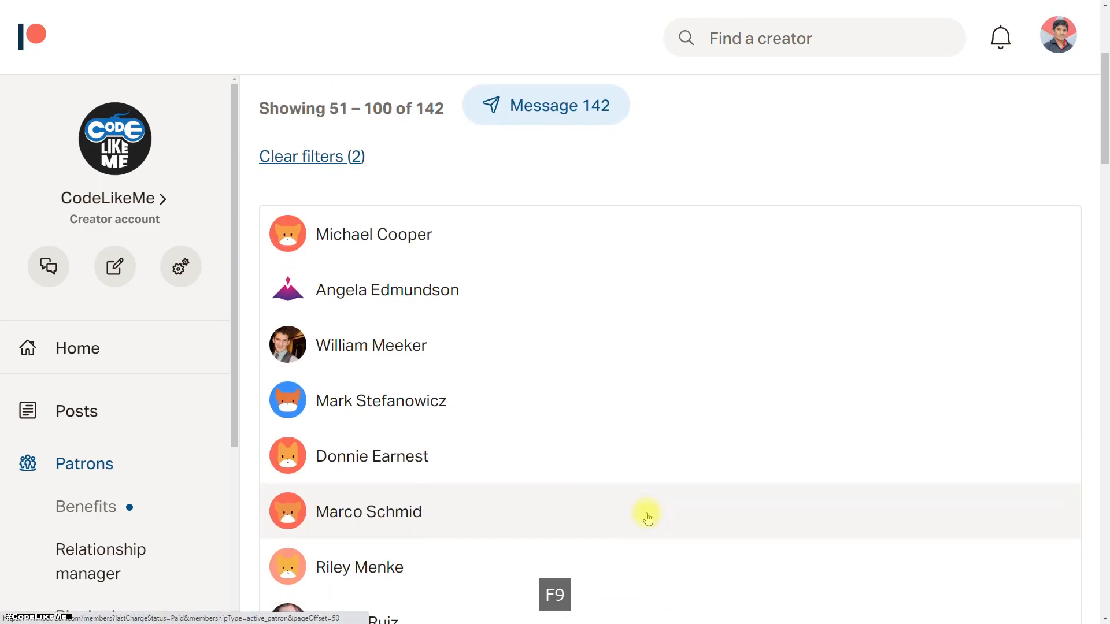
scroll(647, 515, down, 20)
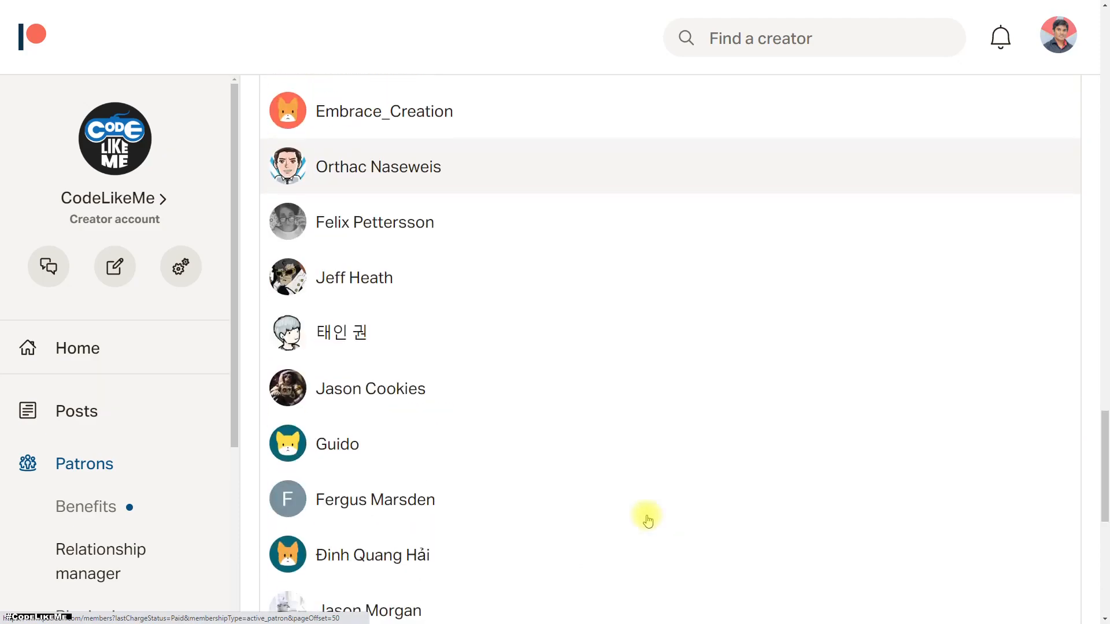
key(F9)
scroll(659, 402, down, 4)
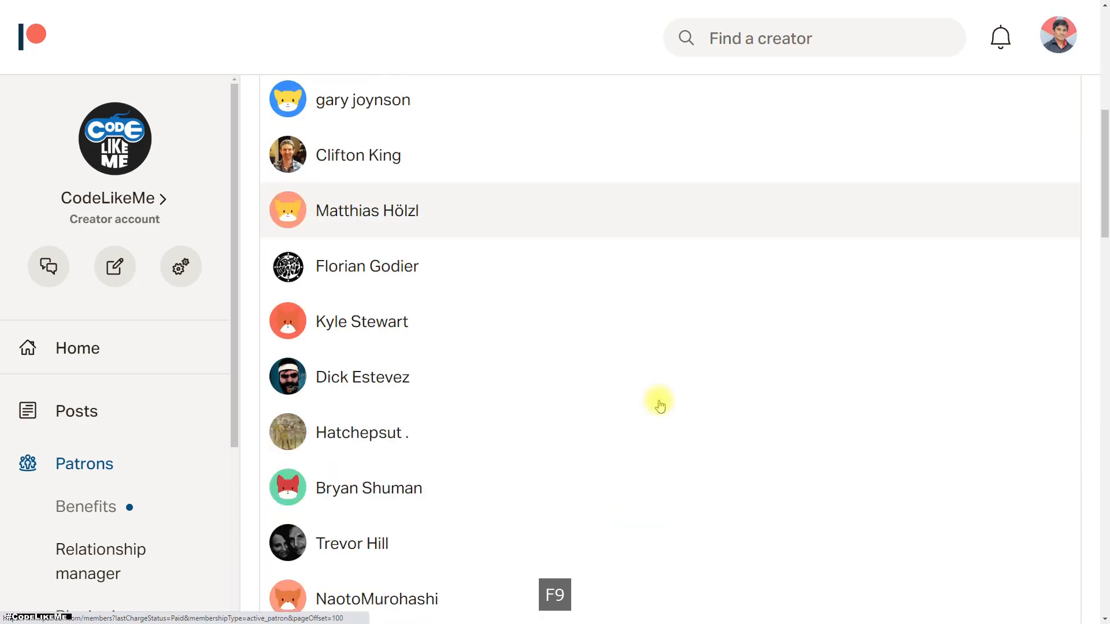
scroll(660, 406, down, 20)
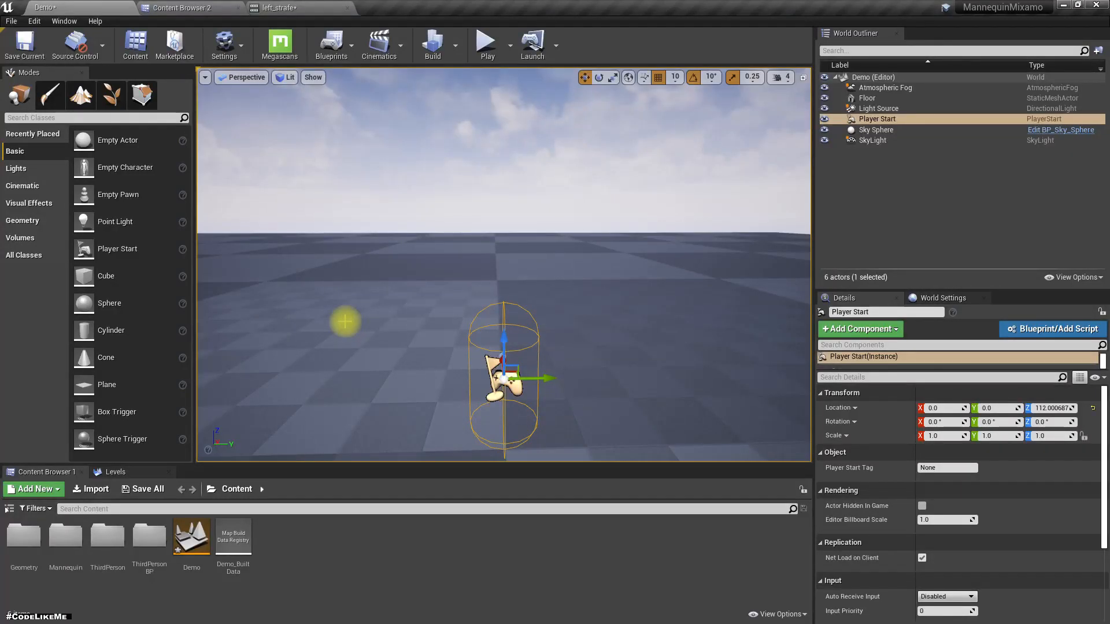
Switch to Unreal Editor and play-test the Demo level full screen, running and jumping with the mannequin before ending the session.
key(F11)
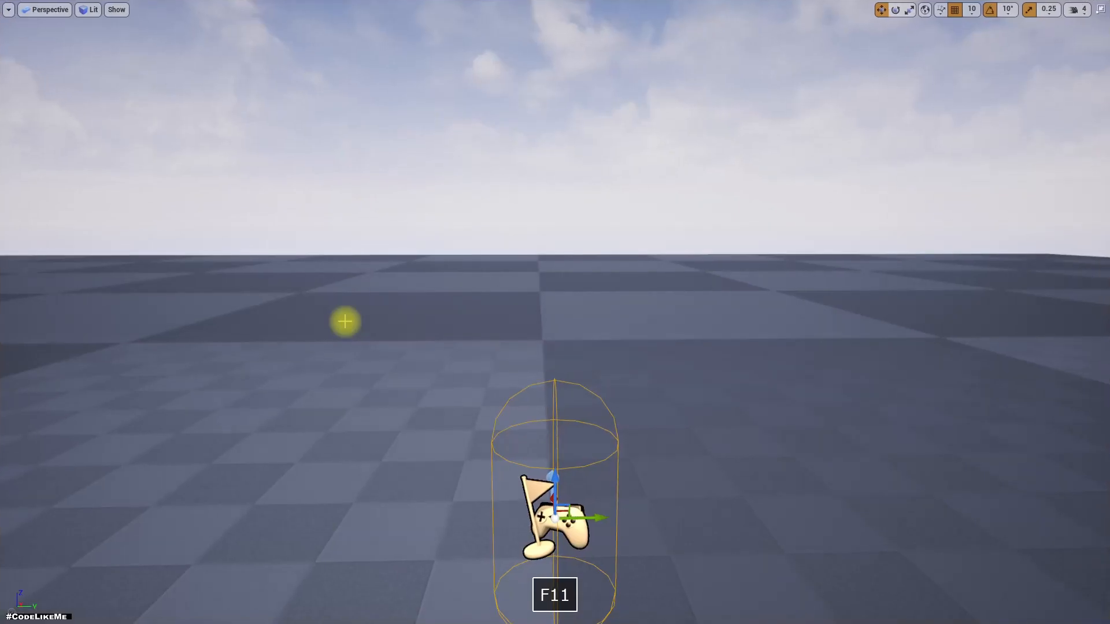
key(alt+p)
click(378, 328)
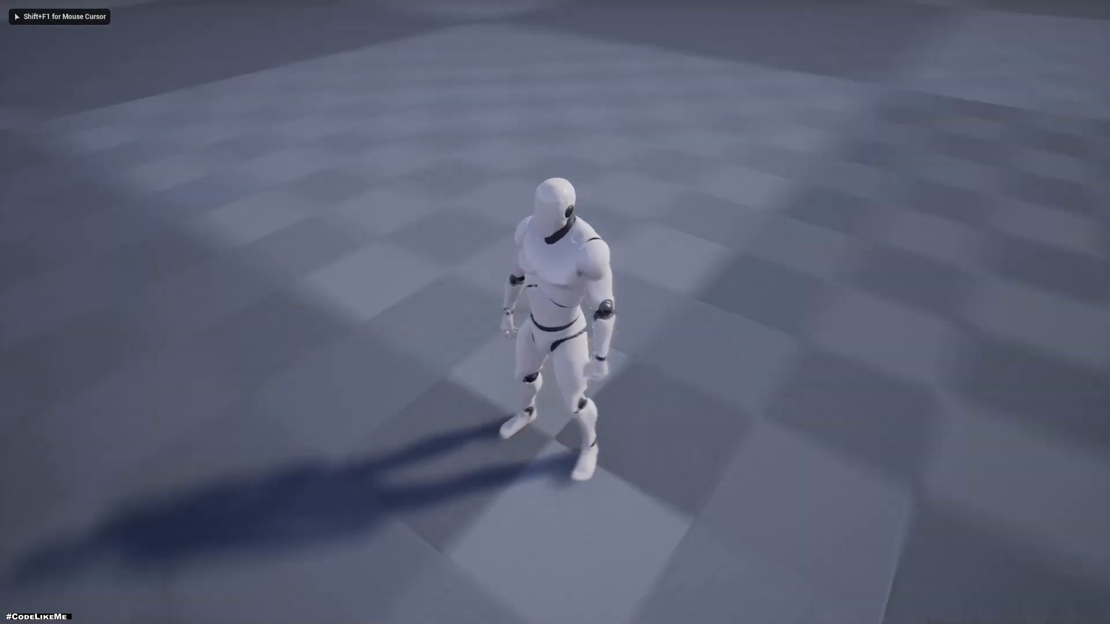
key(w)
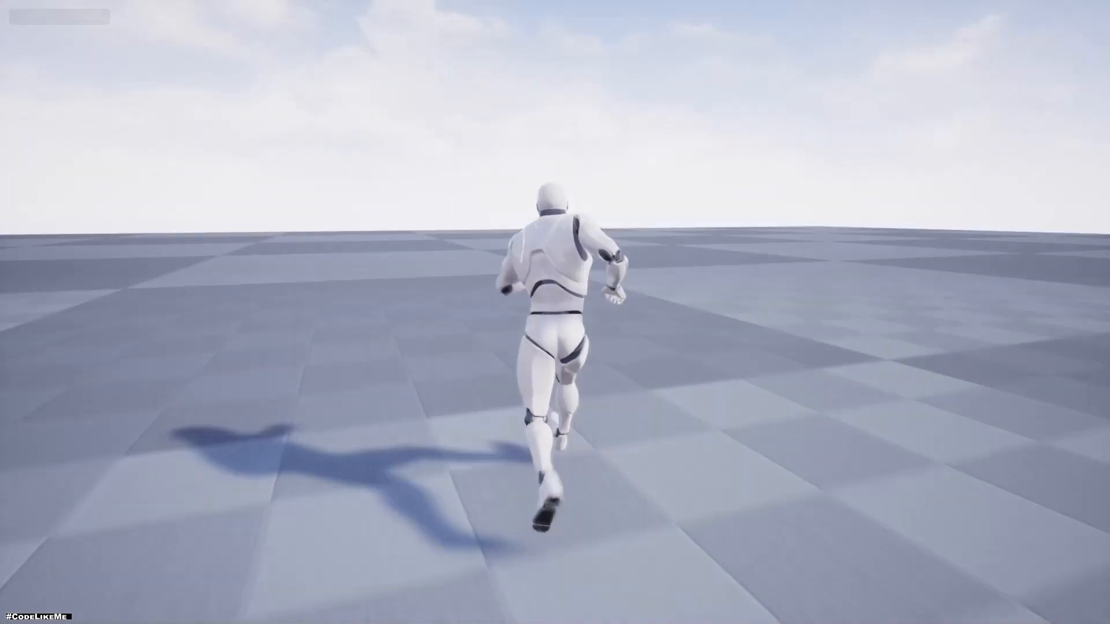
key(a)
key(d)
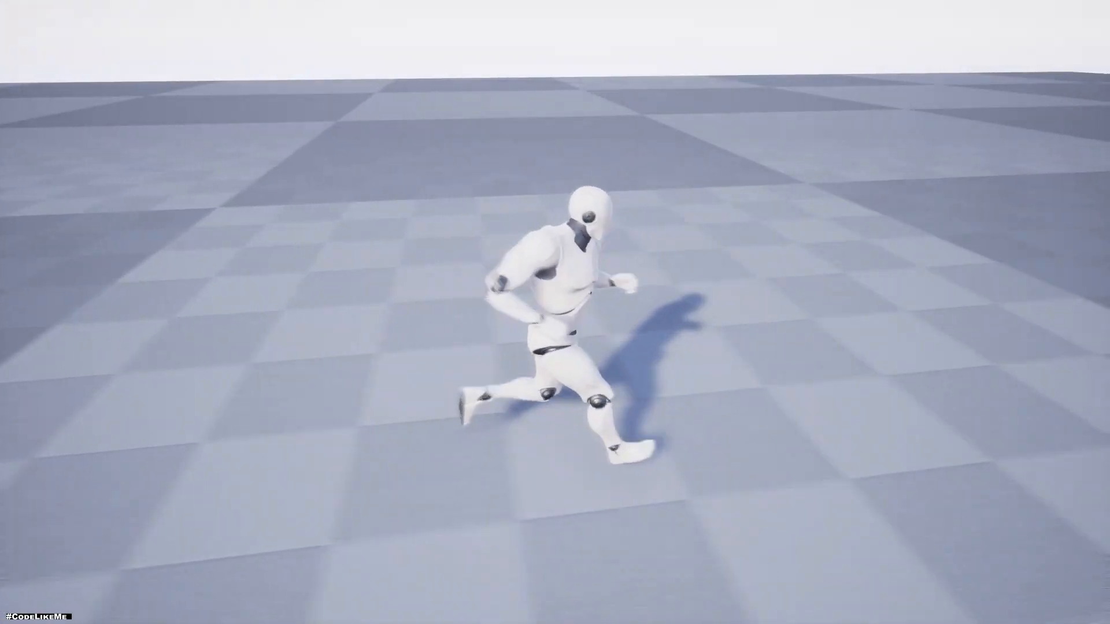
key(space)
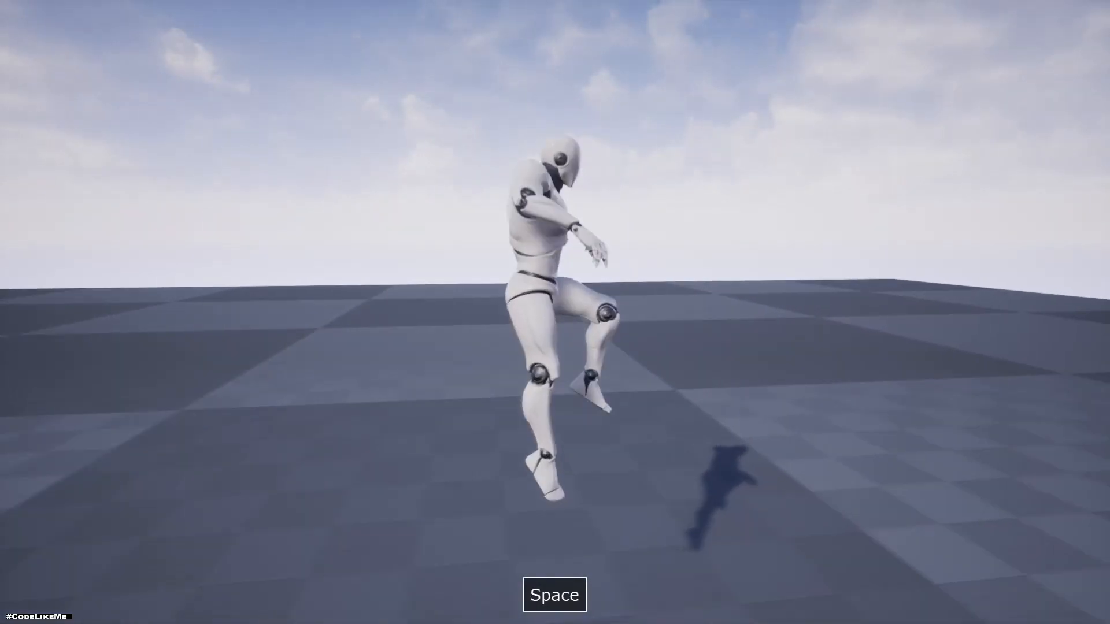
key(w)
key(a)
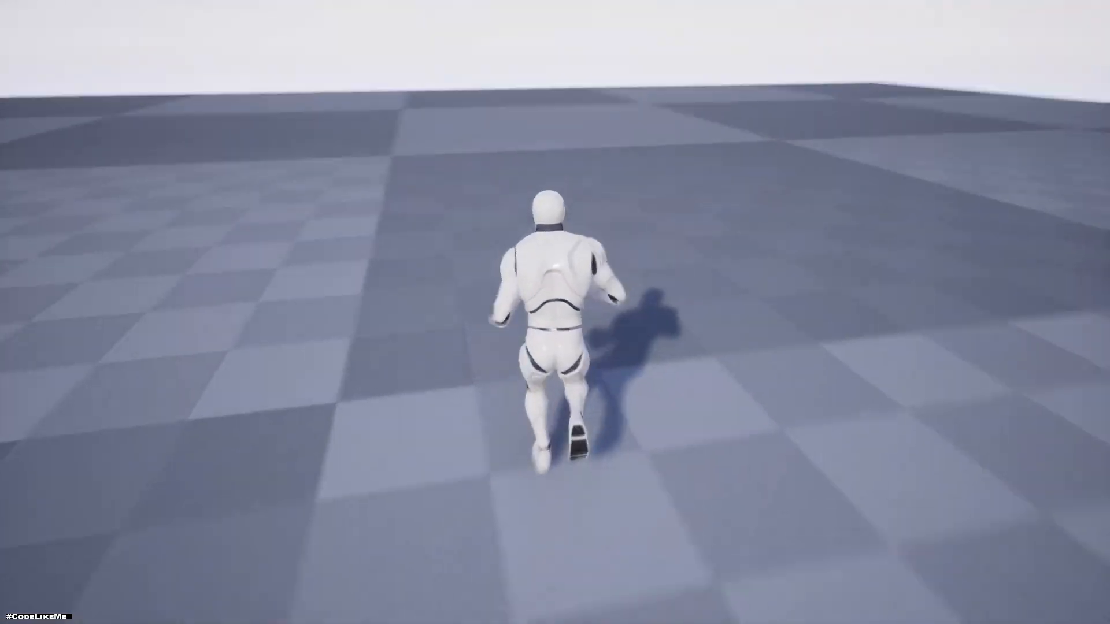
key(Escape)
key(F11)
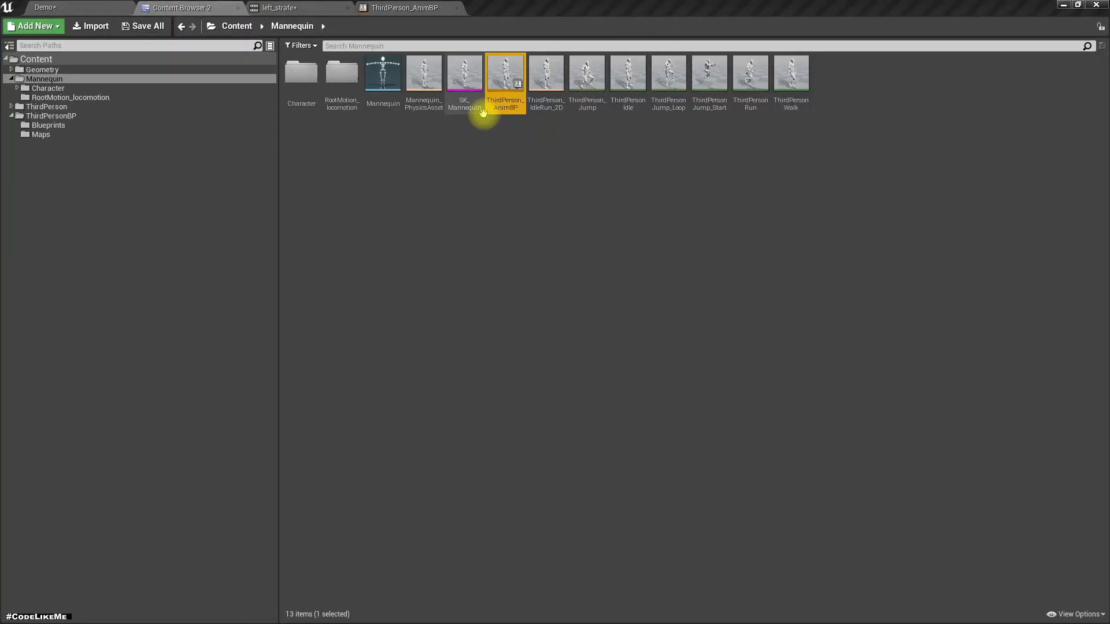
Open ThirdPerson_AnimBP and examine its Event Graph, AnimGraph and the Idle/Run state of the Default state machine.
double_click(495, 108)
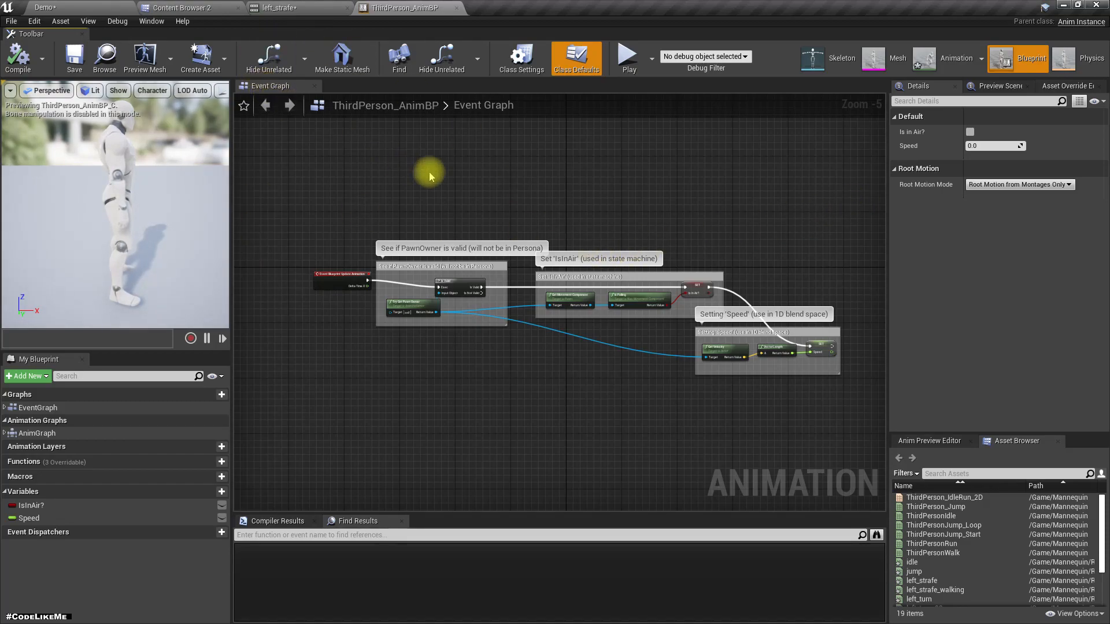
click(330, 286)
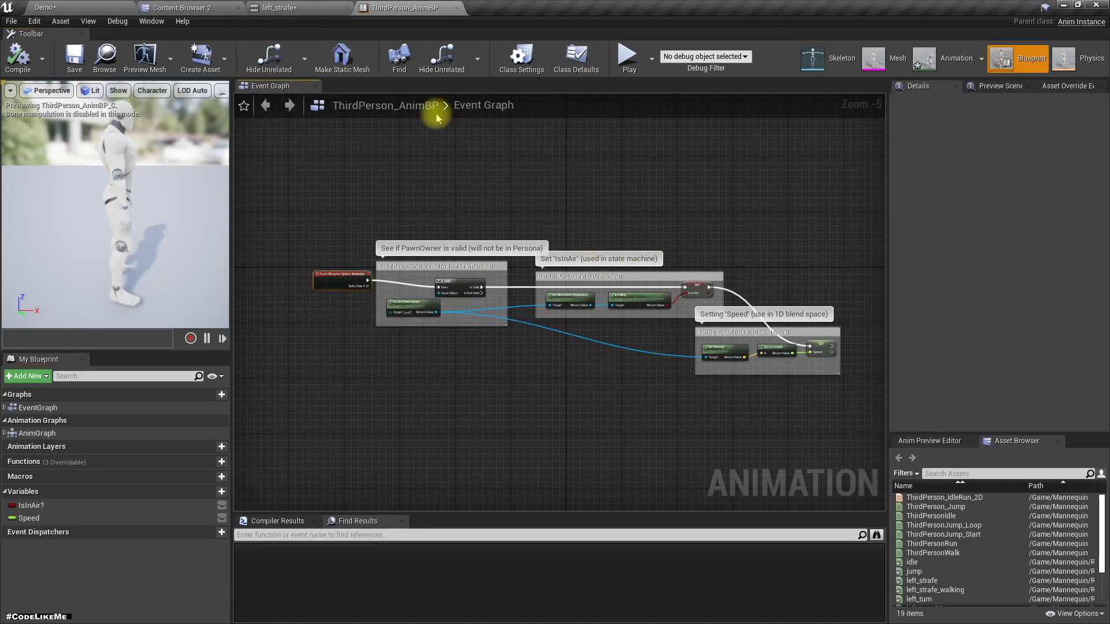
double_click(37, 433)
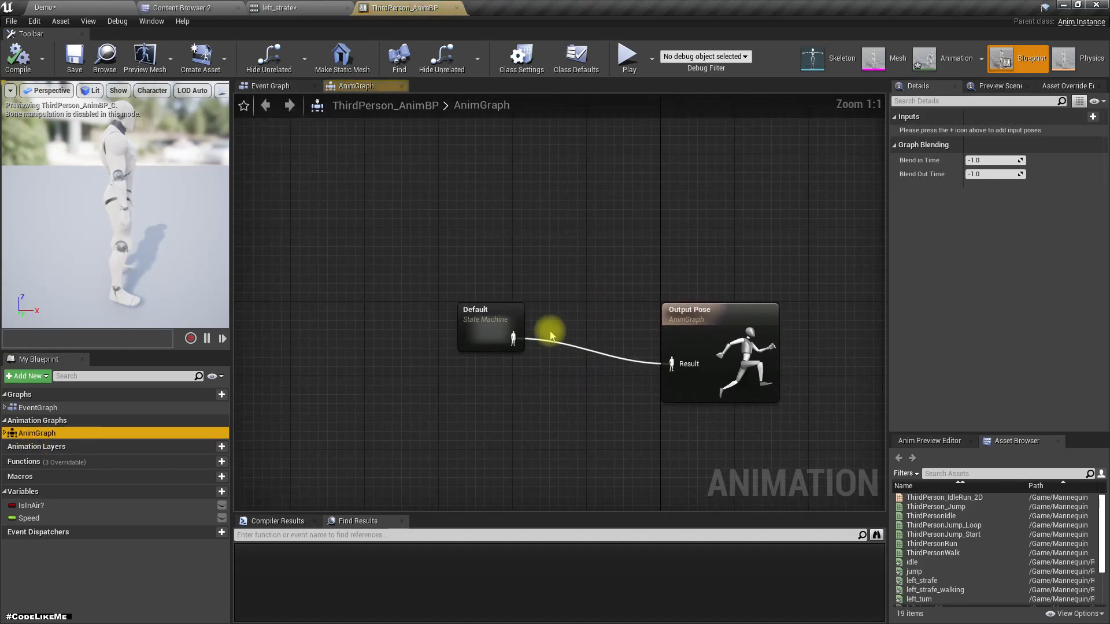
double_click(484, 327)
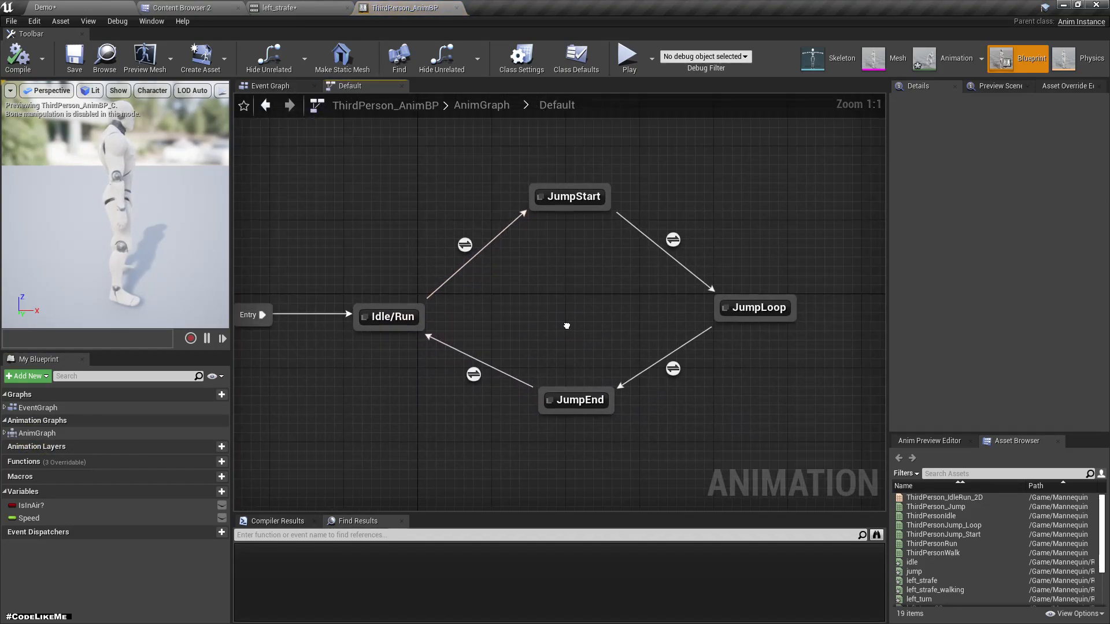
double_click(393, 315)
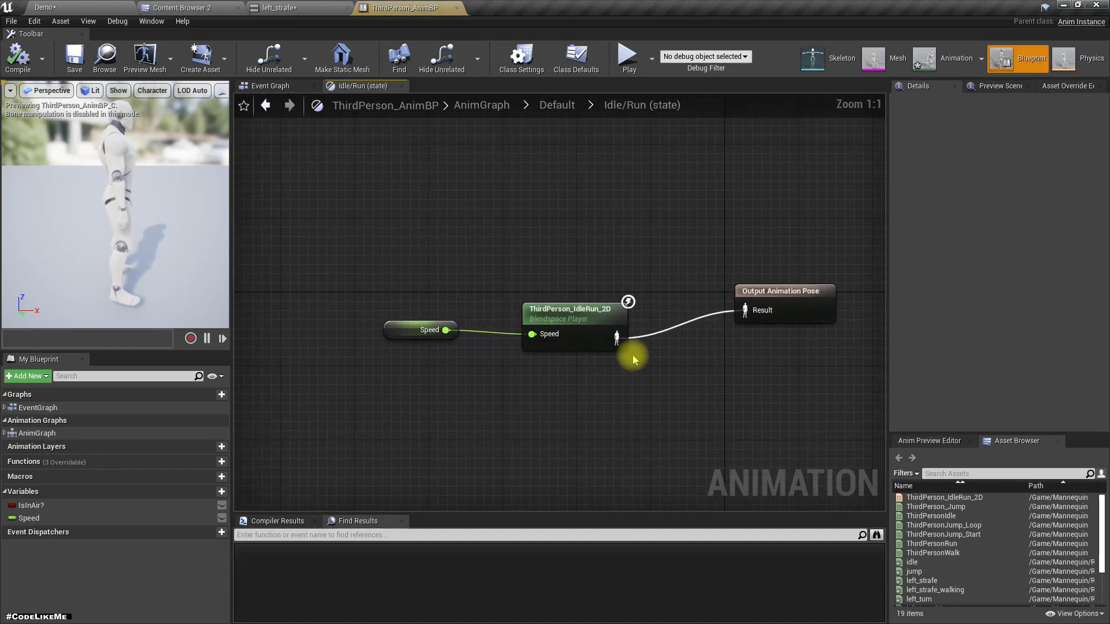
Open the ThirdPerson_IdleRun_2D blend space and preview its motion at a speed between the walk and run samples.
double_click(601, 337)
drag(527, 501, 685, 441)
right_drag(515, 310, 520, 283)
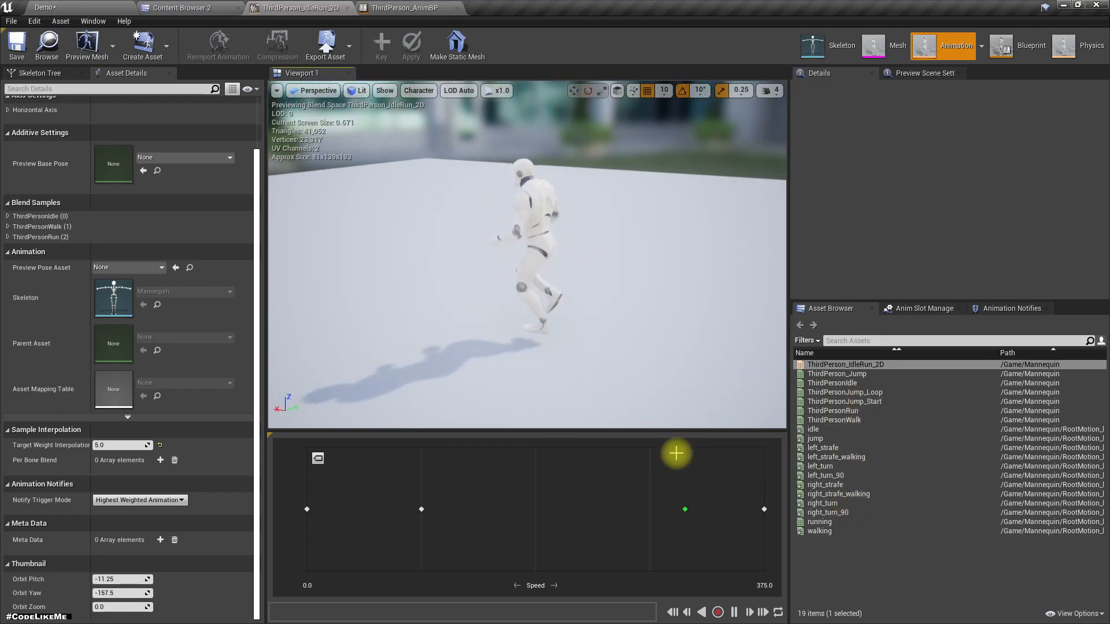
right_drag(483, 362, 483, 359)
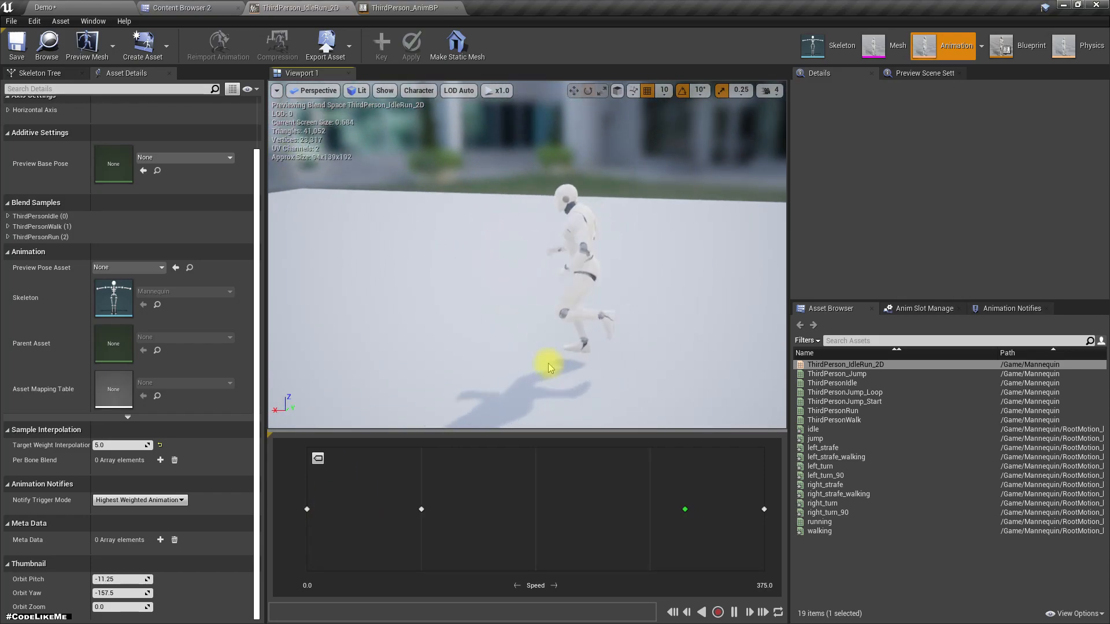
Open the running animation from the RootMotion_locomotion folder and select its root bone to examine the root movement.
click(174, 8)
double_click(338, 69)
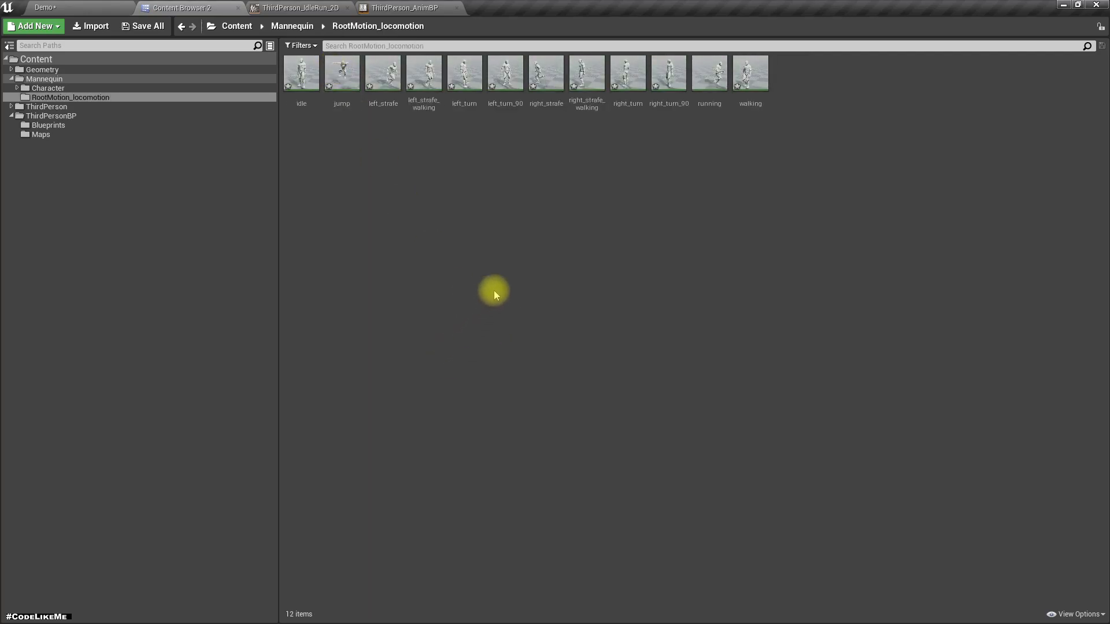
double_click(710, 81)
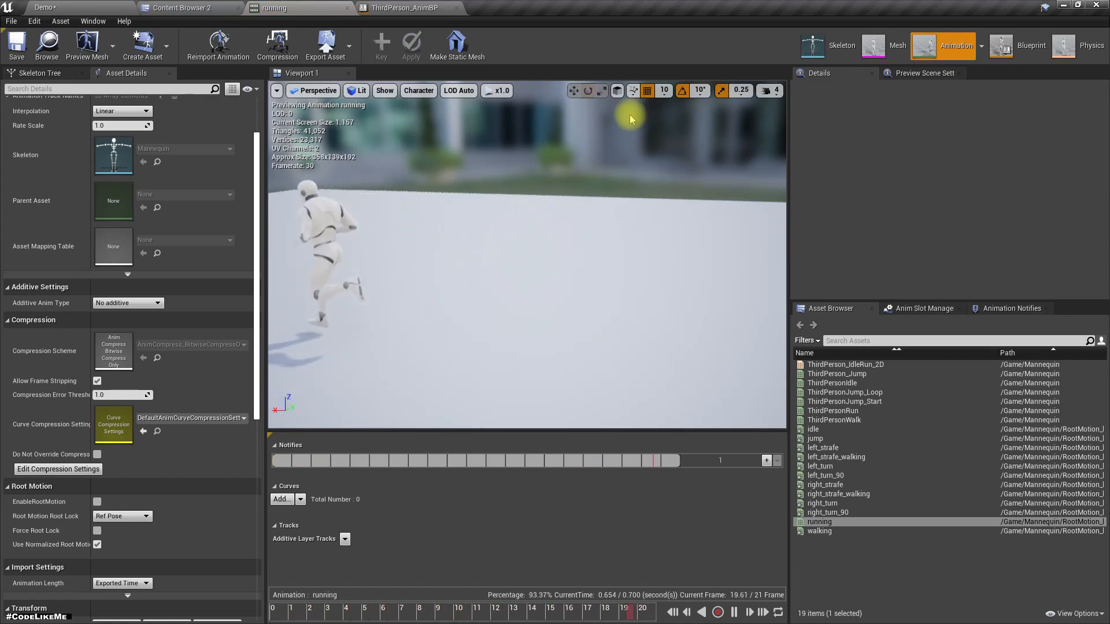
click(39, 73)
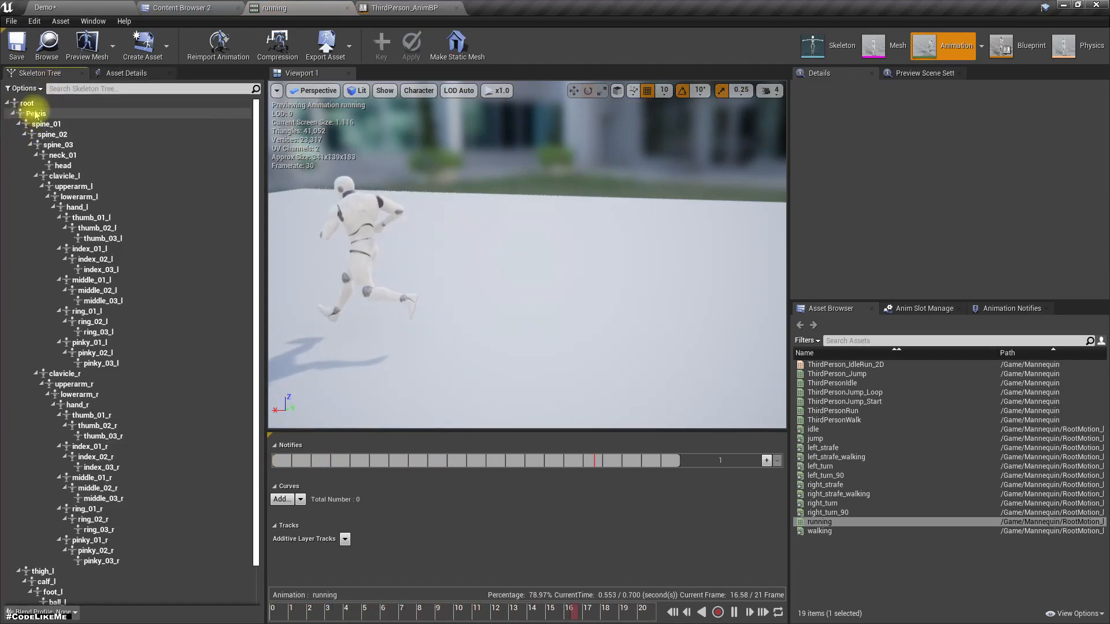
click(27, 104)
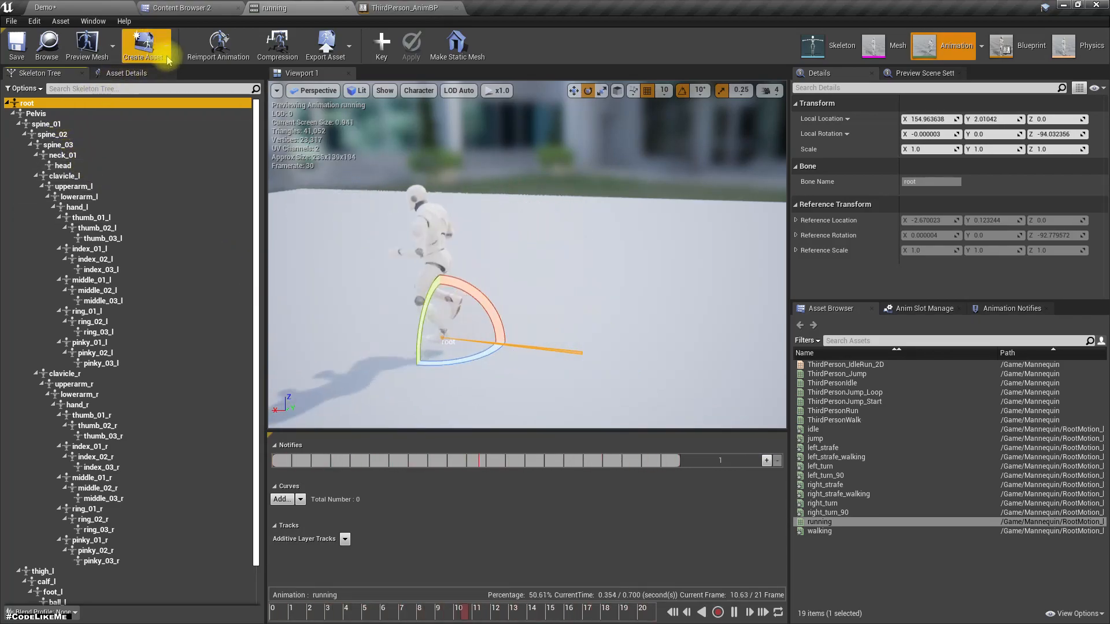
Preview the root bone movement in the walking, left_strafe_walking, left_turn_90, right_turn and running animations, finishing on walking.
double_click(833, 530)
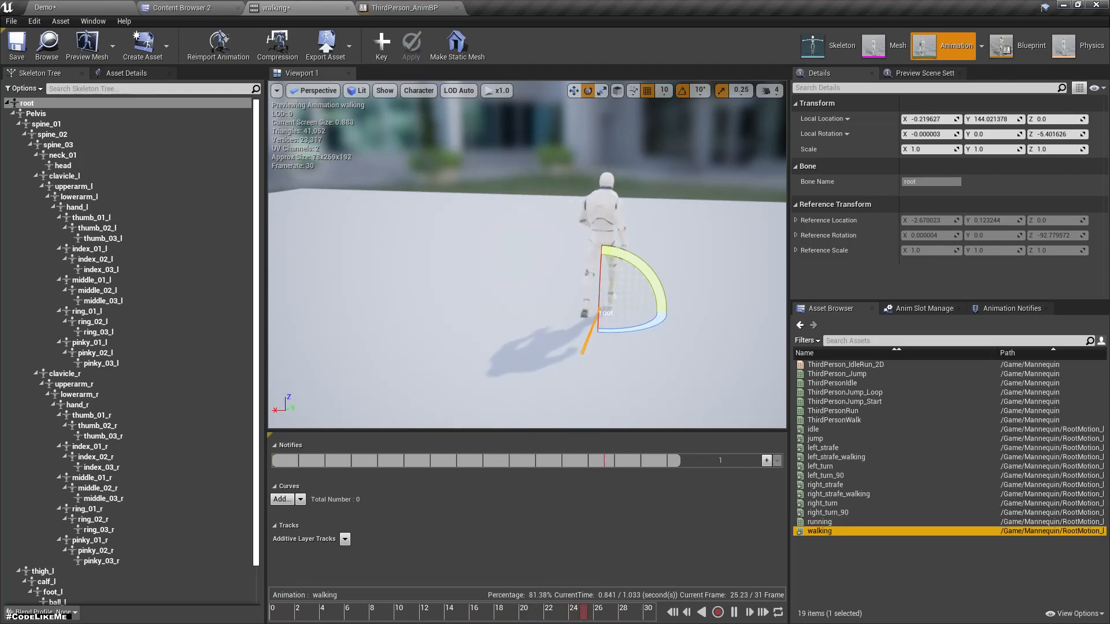
double_click(836, 457)
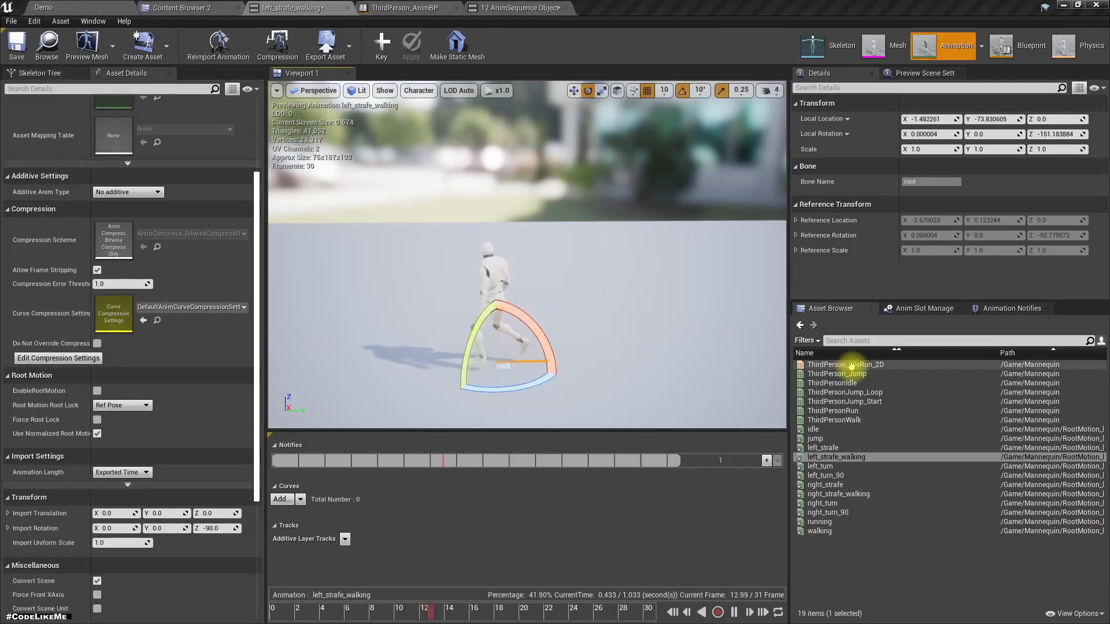
double_click(849, 475)
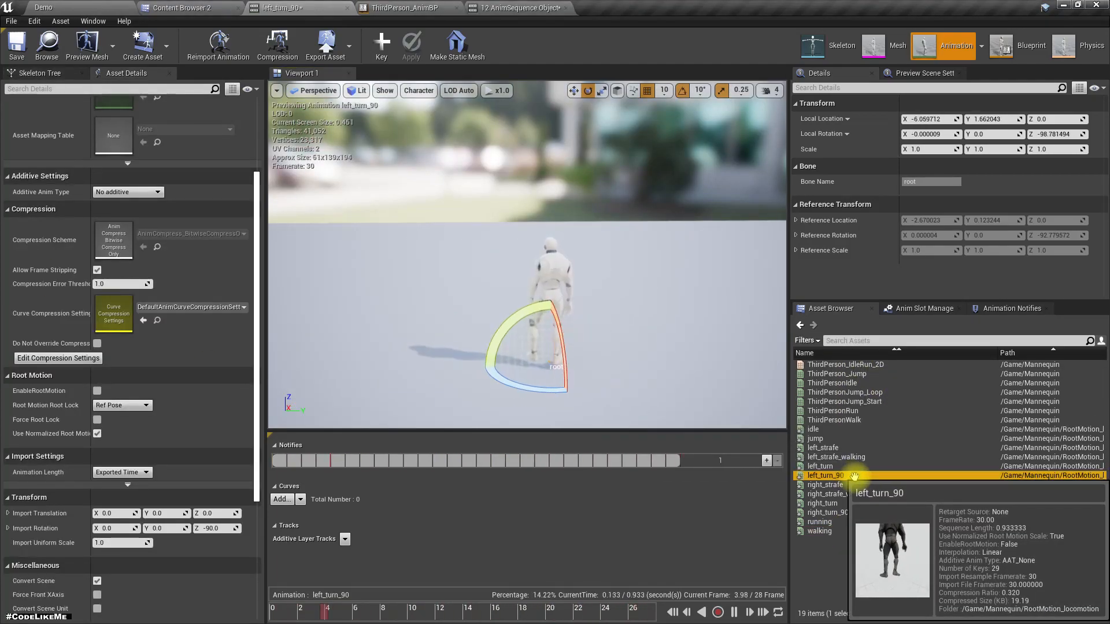
double_click(832, 503)
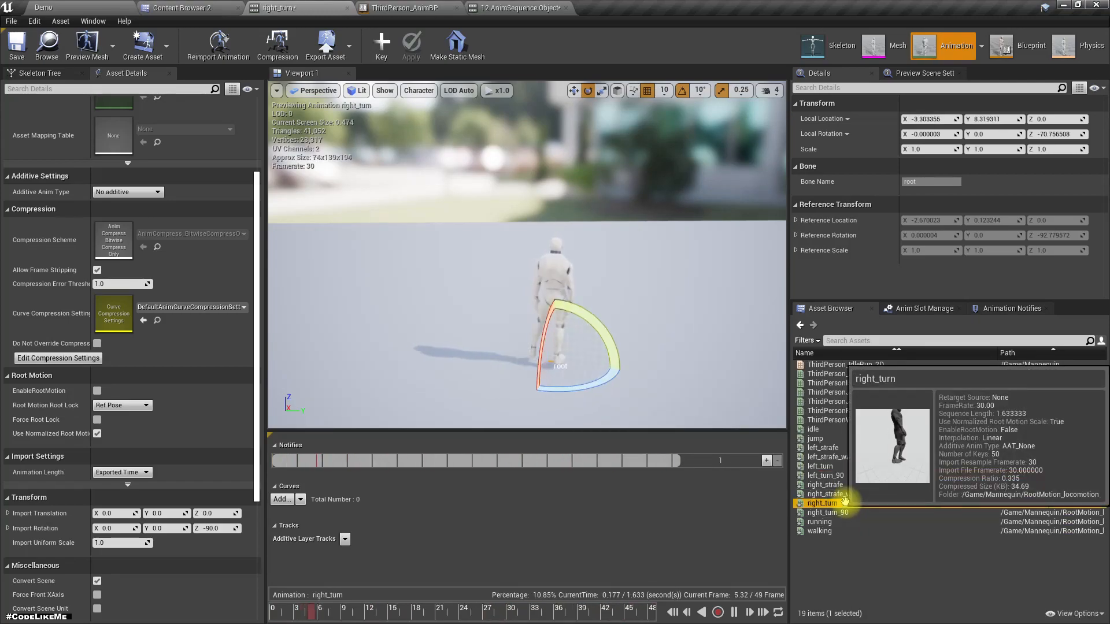
double_click(835, 522)
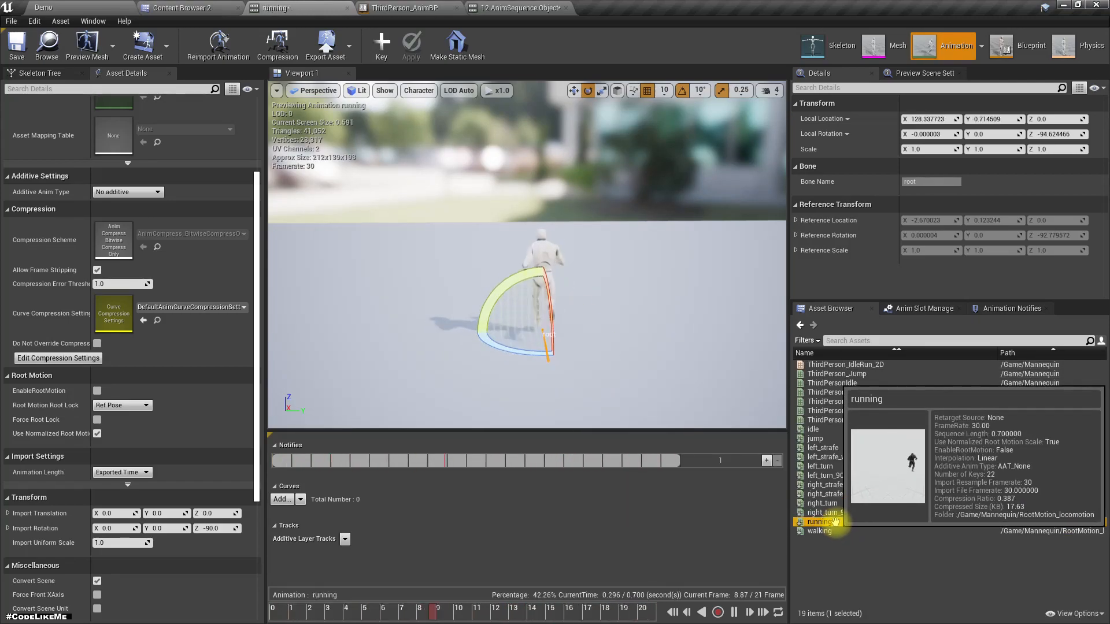
double_click(830, 530)
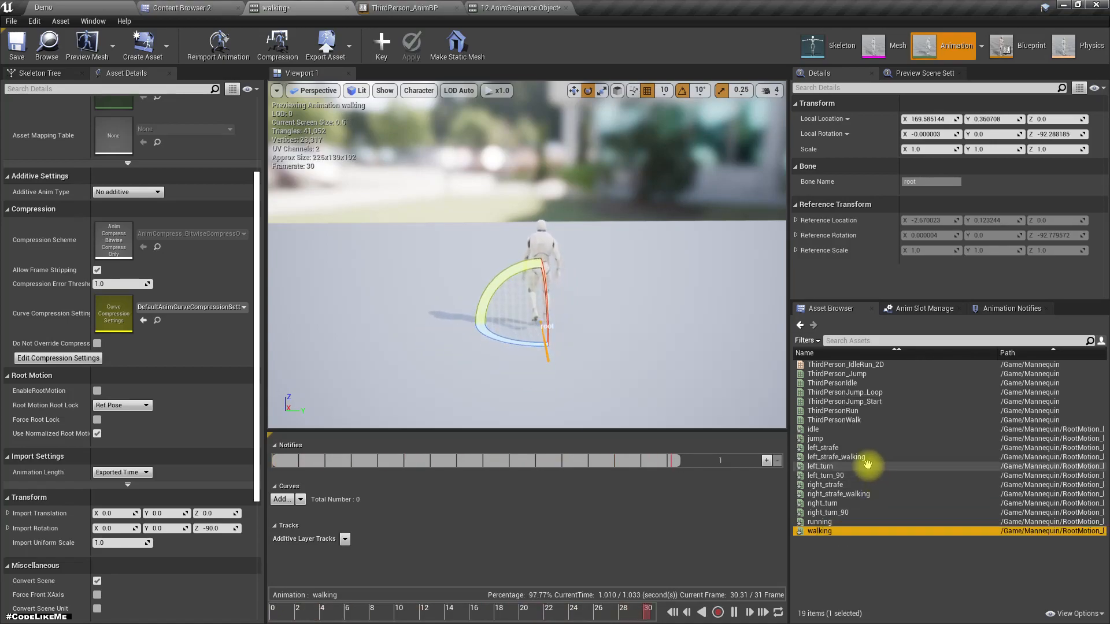
Preview the root bone movement in the left_strafe_walking, right_strafe_walking and right_strafe animations.
click(864, 457)
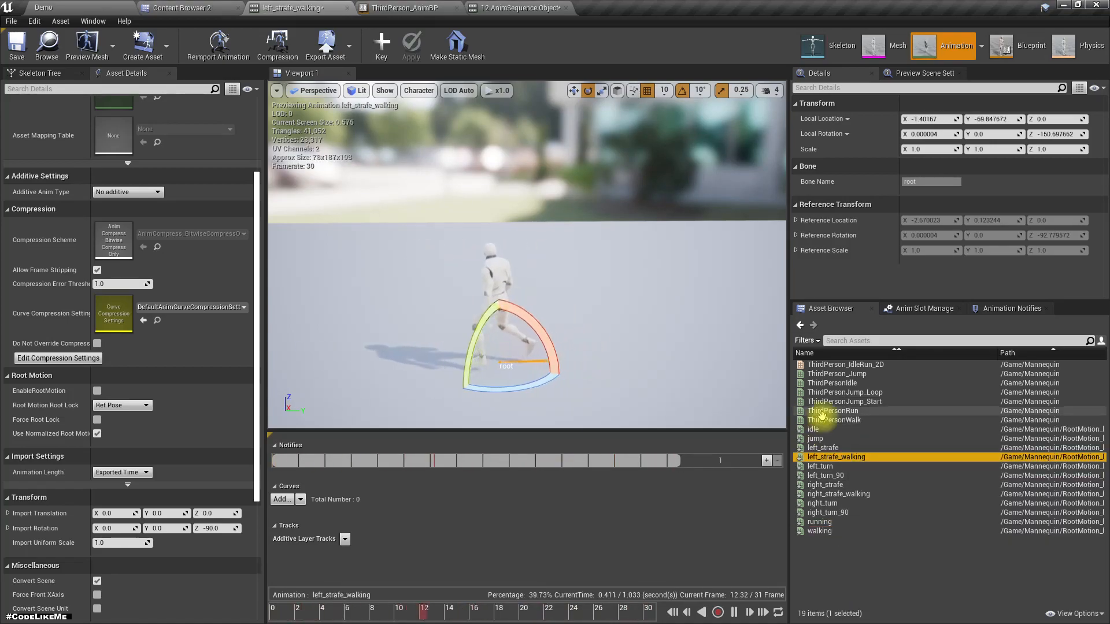
click(832, 494)
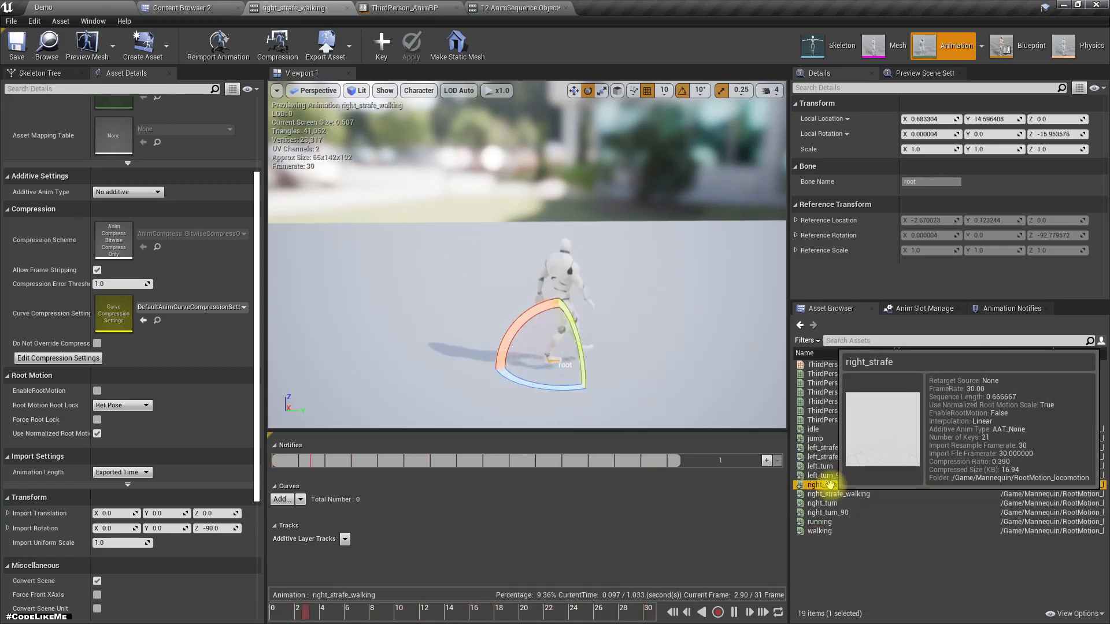
click(830, 484)
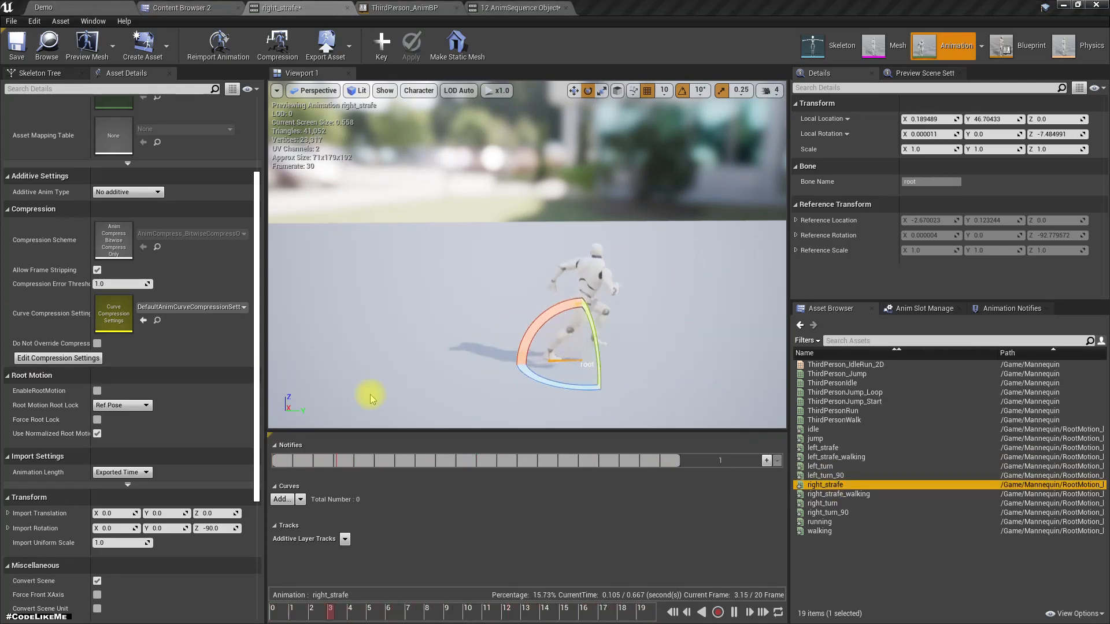
click(194, 8)
click(462, 234)
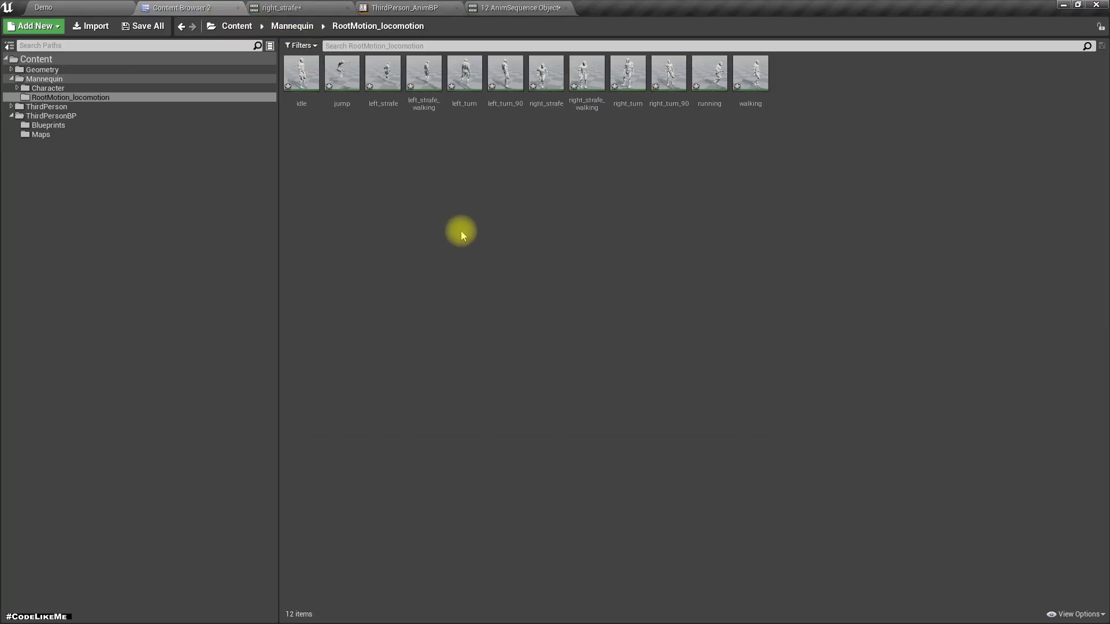
right_click(552, 161)
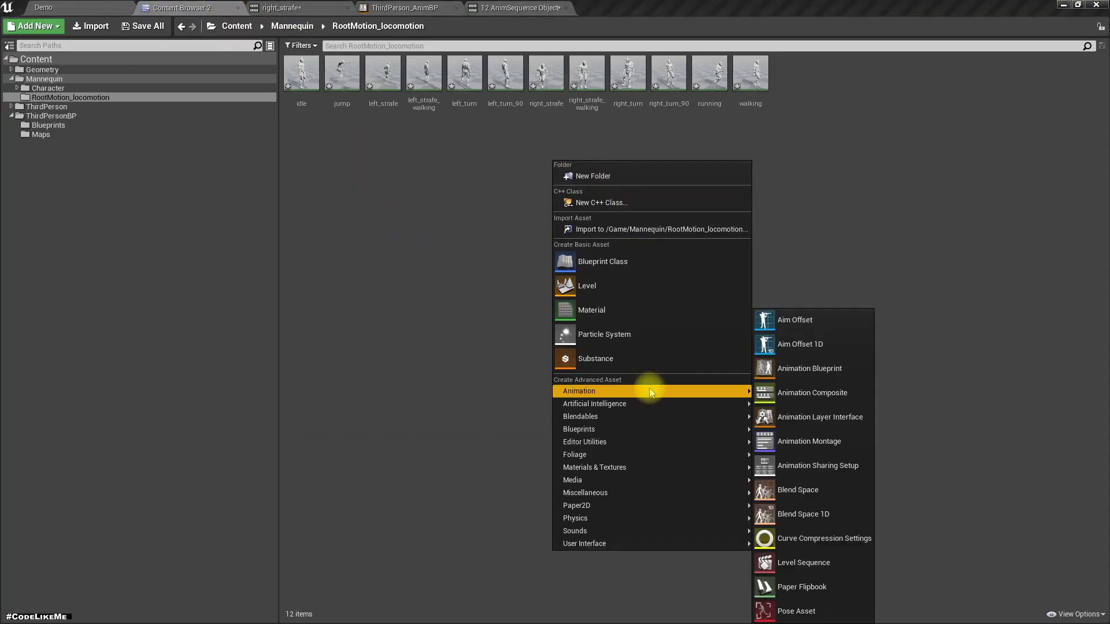
click(503, 8)
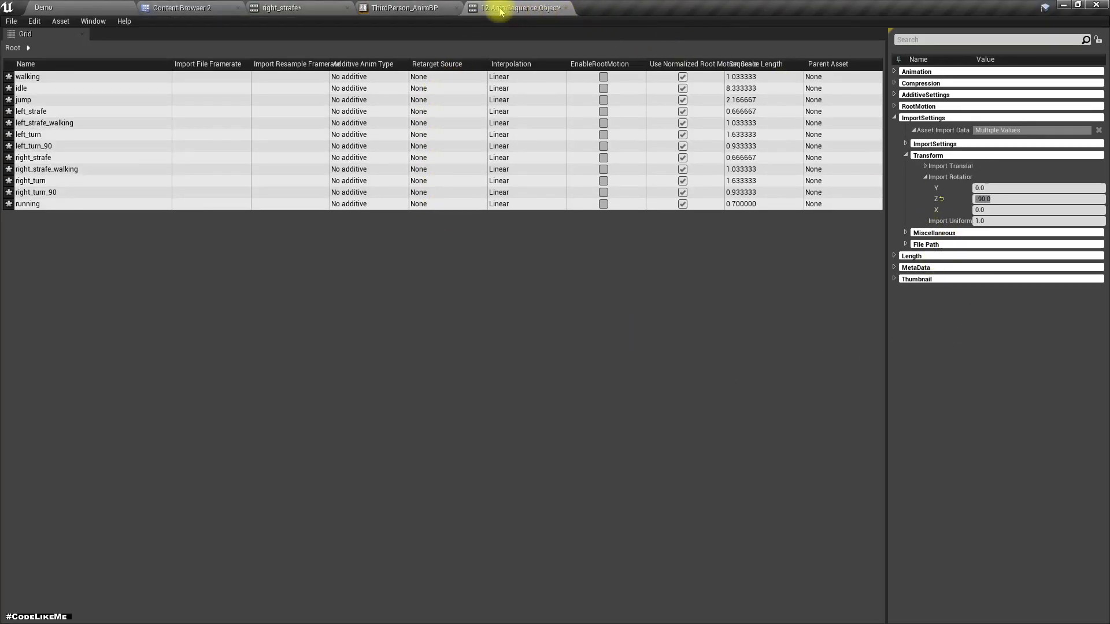
Enable root motion on the right_strafe animation and try the Anim First Frame option for Root Motion Root Lock.
click(312, 7)
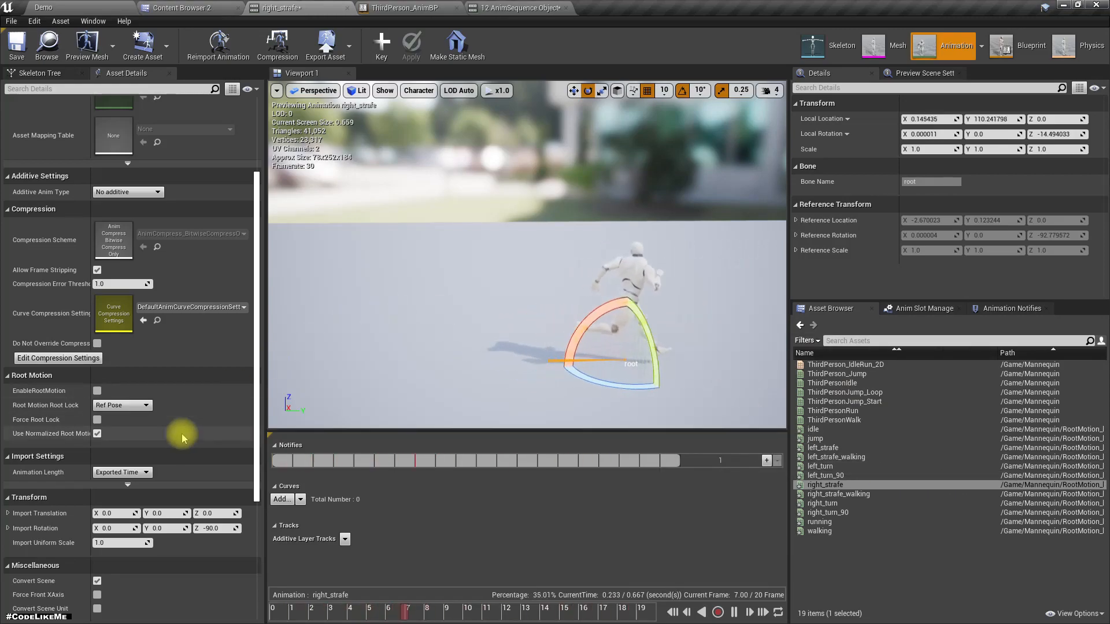
click(97, 391)
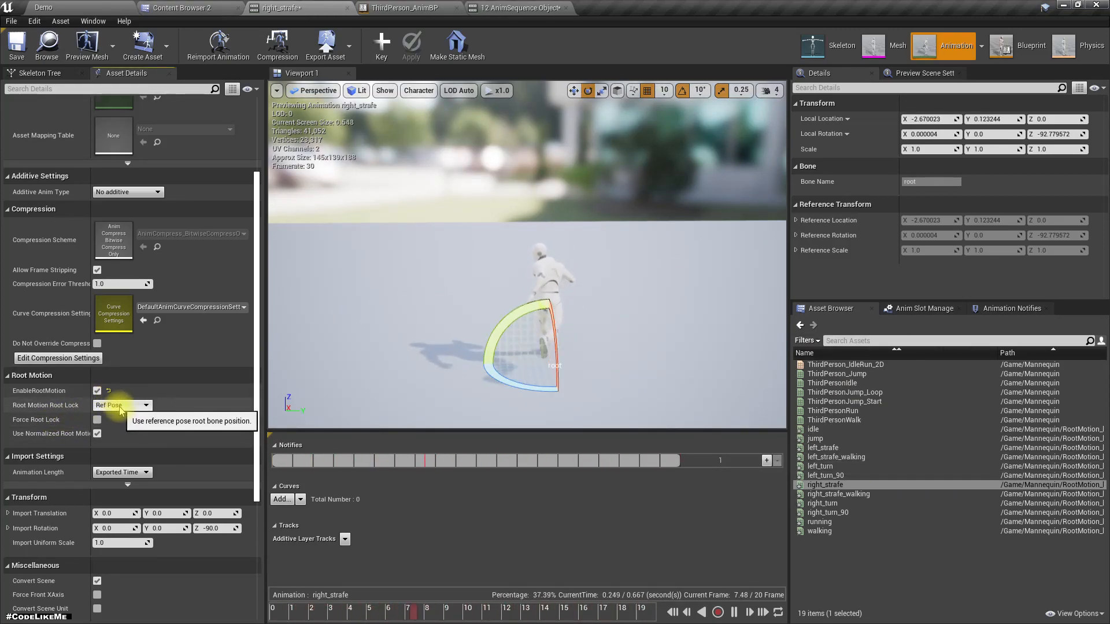
click(120, 405)
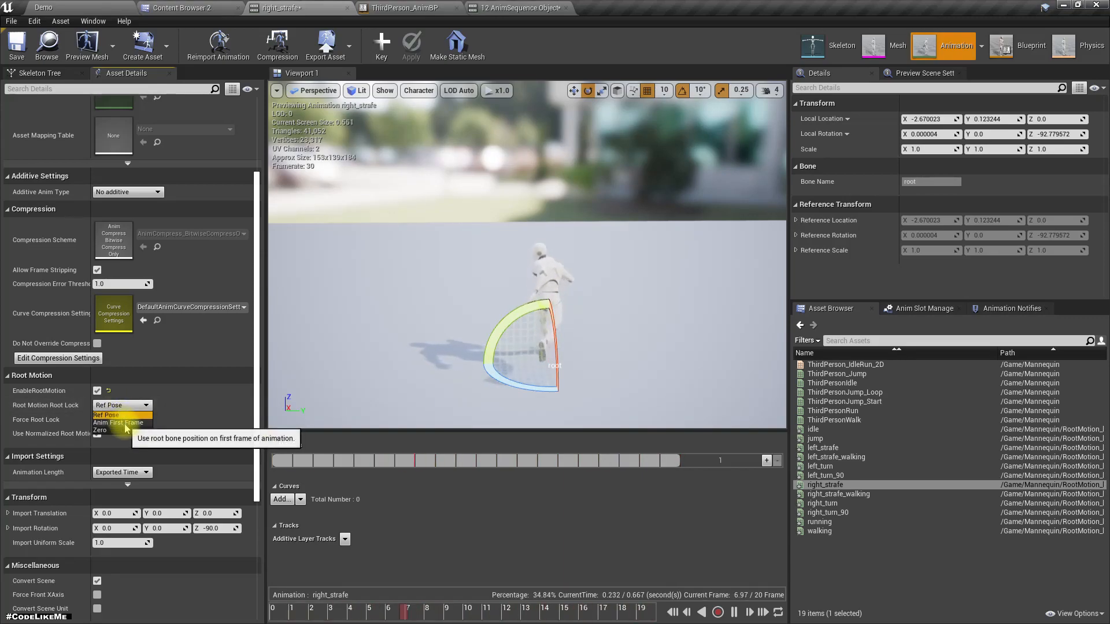
click(111, 424)
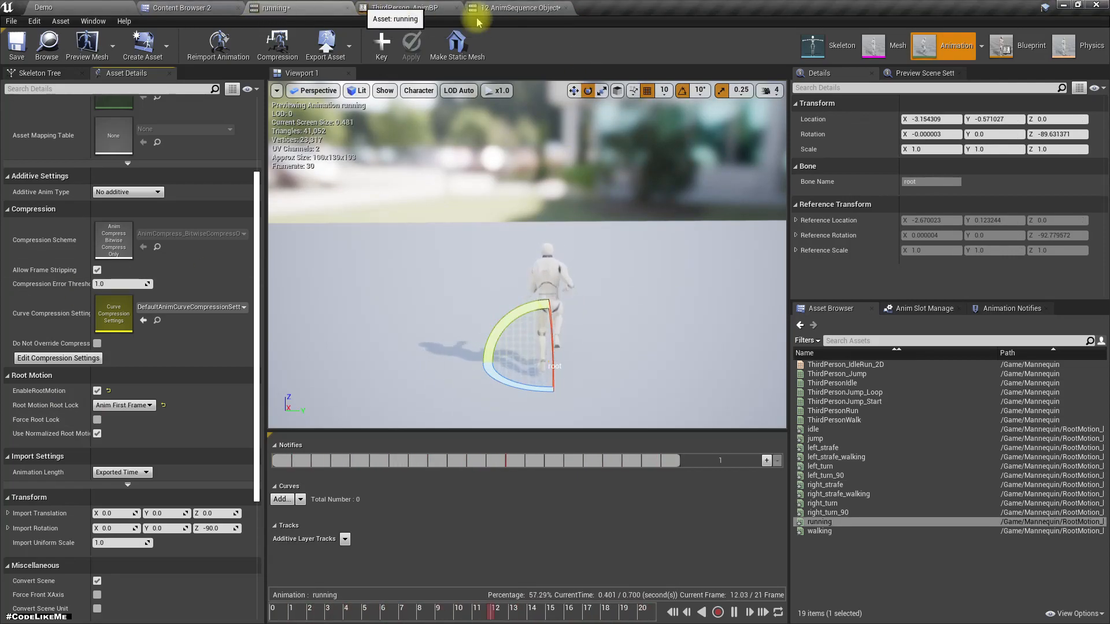
Close the old property matrix and open all twelve RootMotion_locomotion animations, idle through walking, in a new Bulk Edit Property Matrix.
click(557, 7)
click(565, 8)
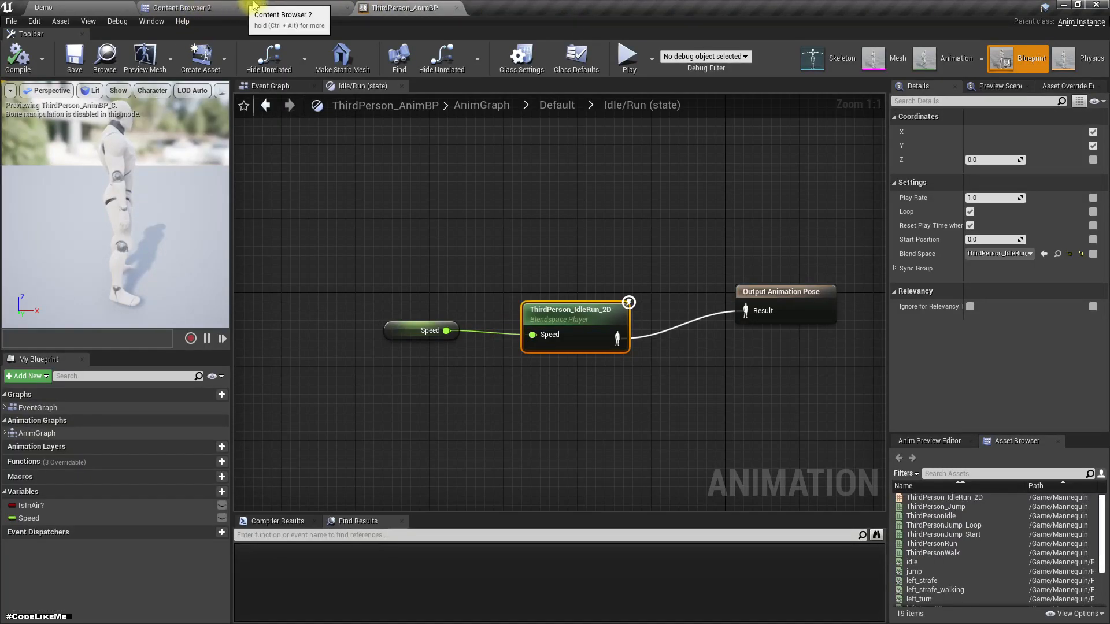
click(257, 7)
click(231, 8)
click(302, 73)
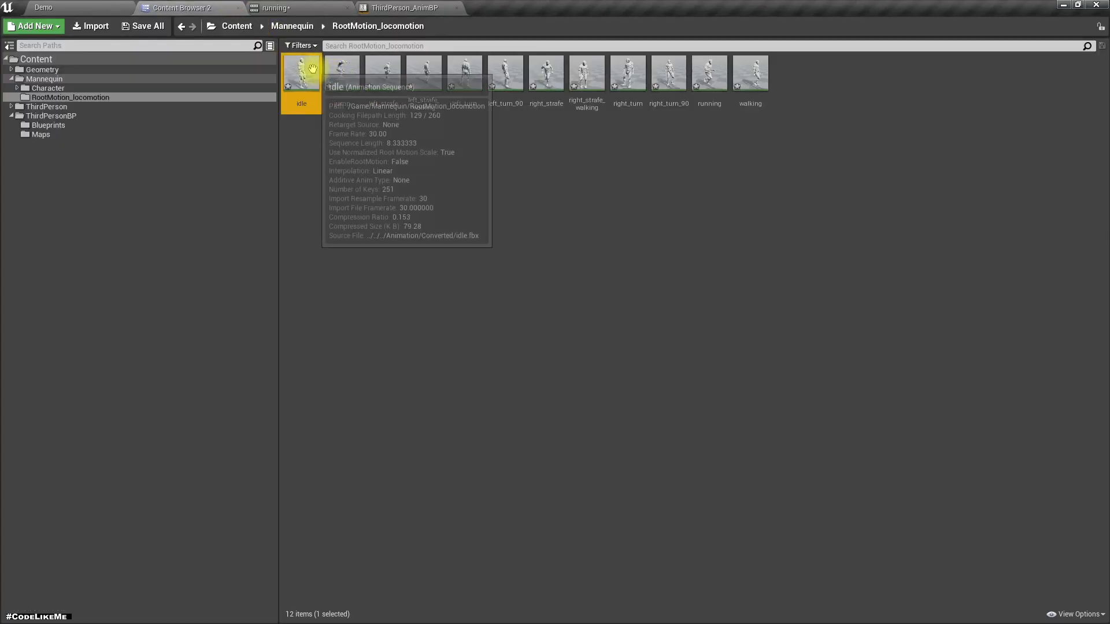
shift+click(752, 70)
right_click(682, 71)
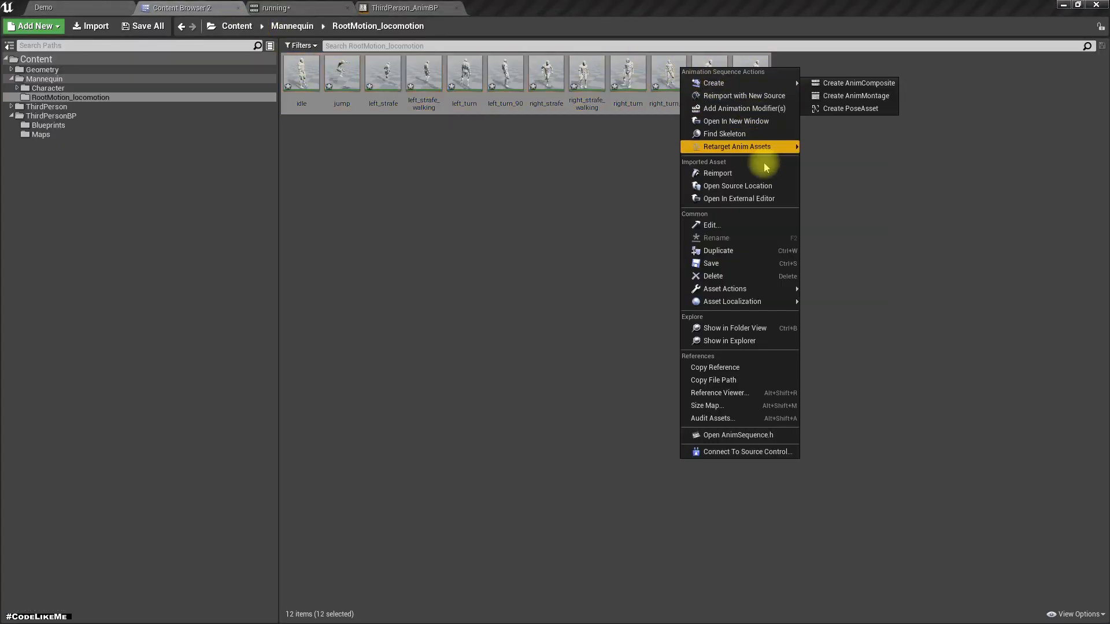
mouse_move(772, 292)
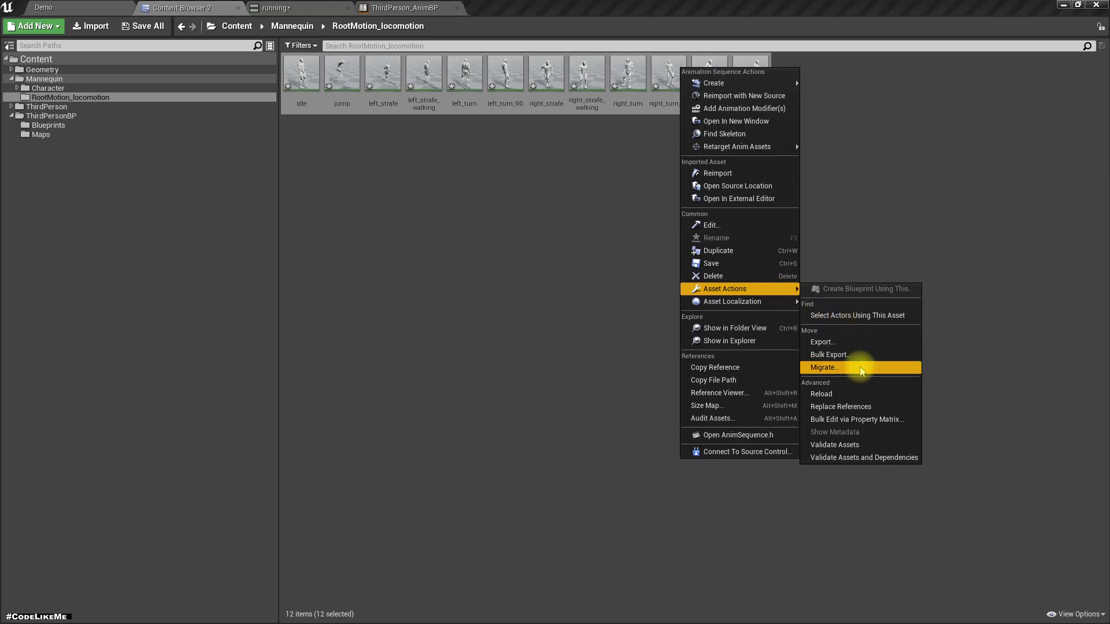
click(850, 420)
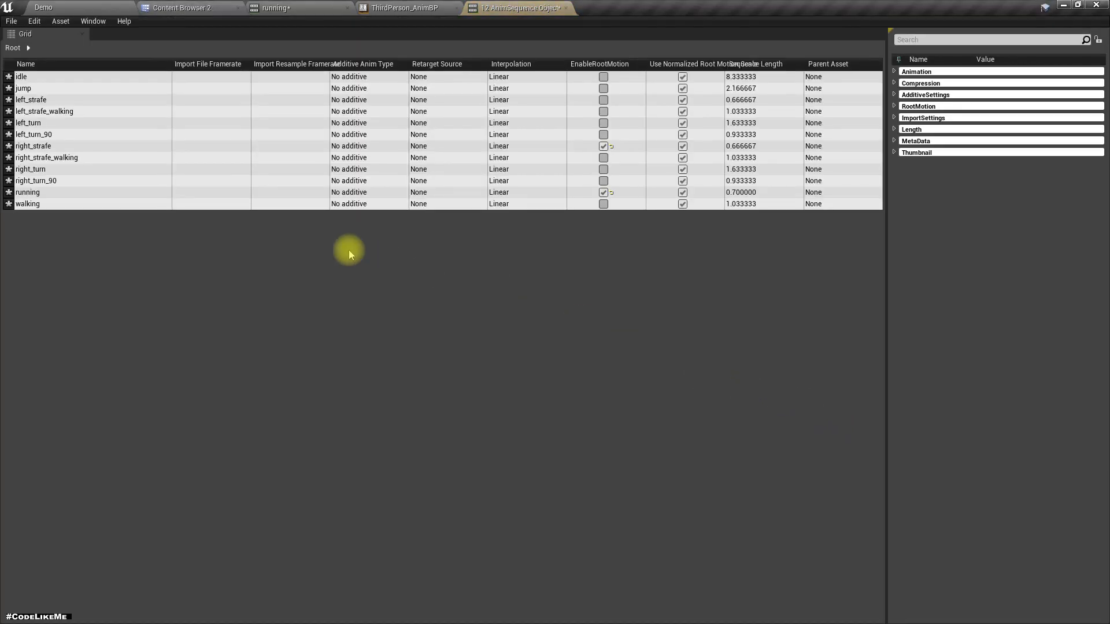
Enable root motion for all twelve animations, set their Root Motion Root Lock to Ref Pose and save everything.
click(894, 106)
click(977, 117)
click(983, 128)
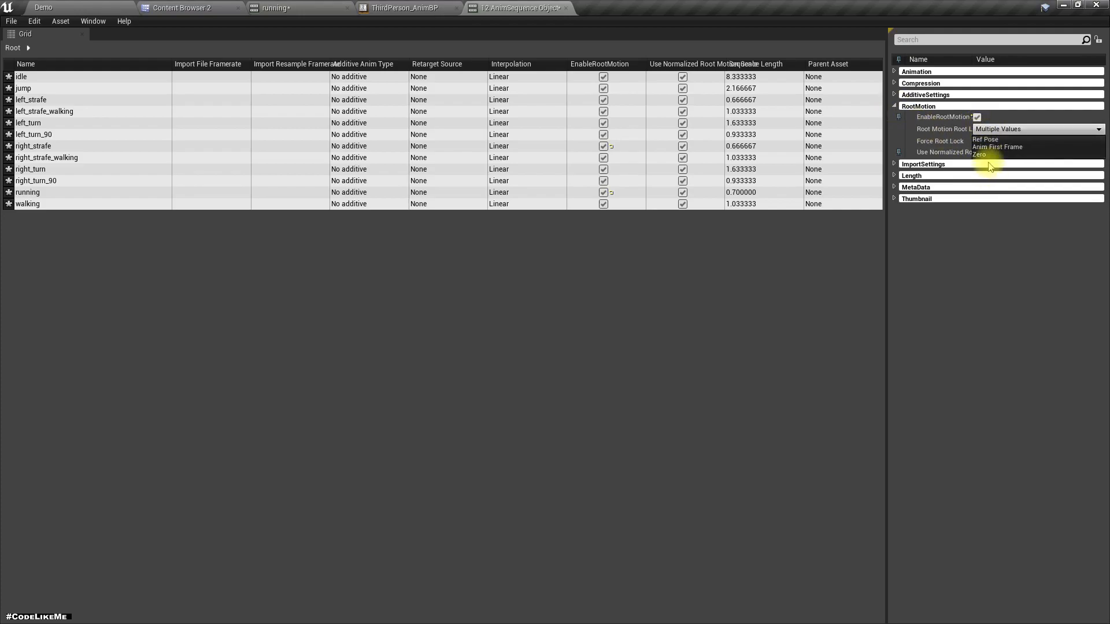
click(984, 140)
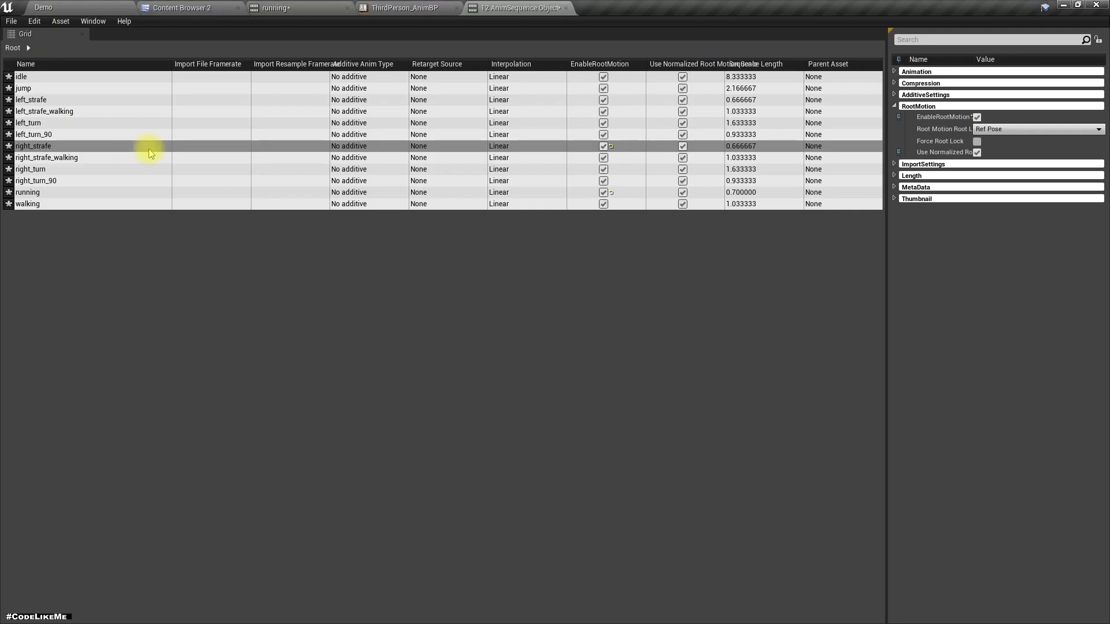
key(ctrl+shift+s)
Preview the running, walking and right_strafe_walking animations with root motion enabled to check how the mannequin moves.
click(274, 7)
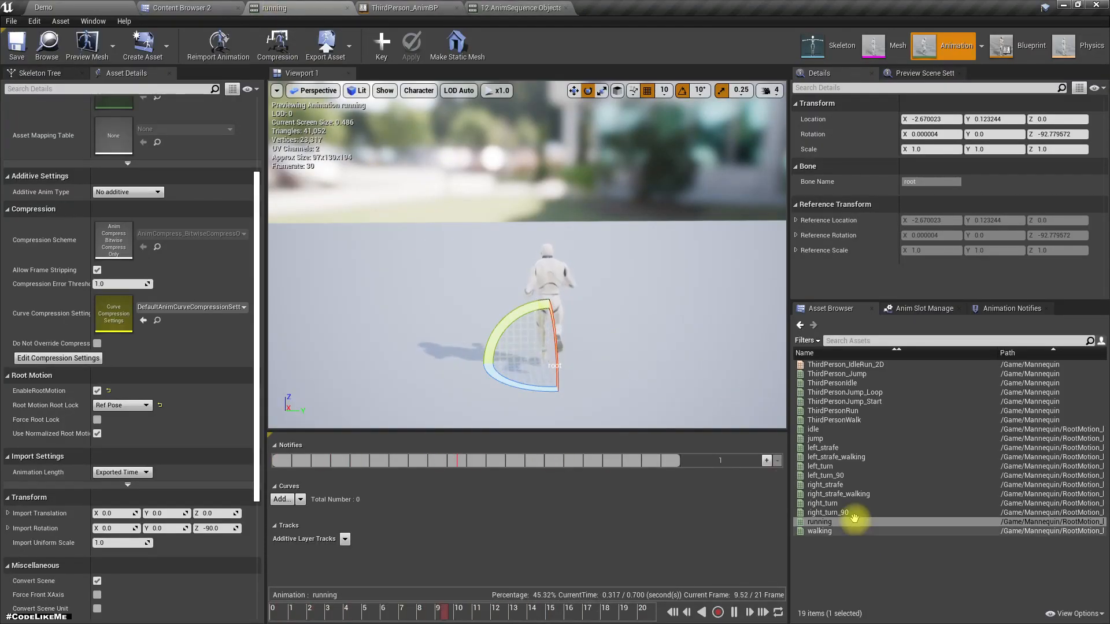
click(825, 531)
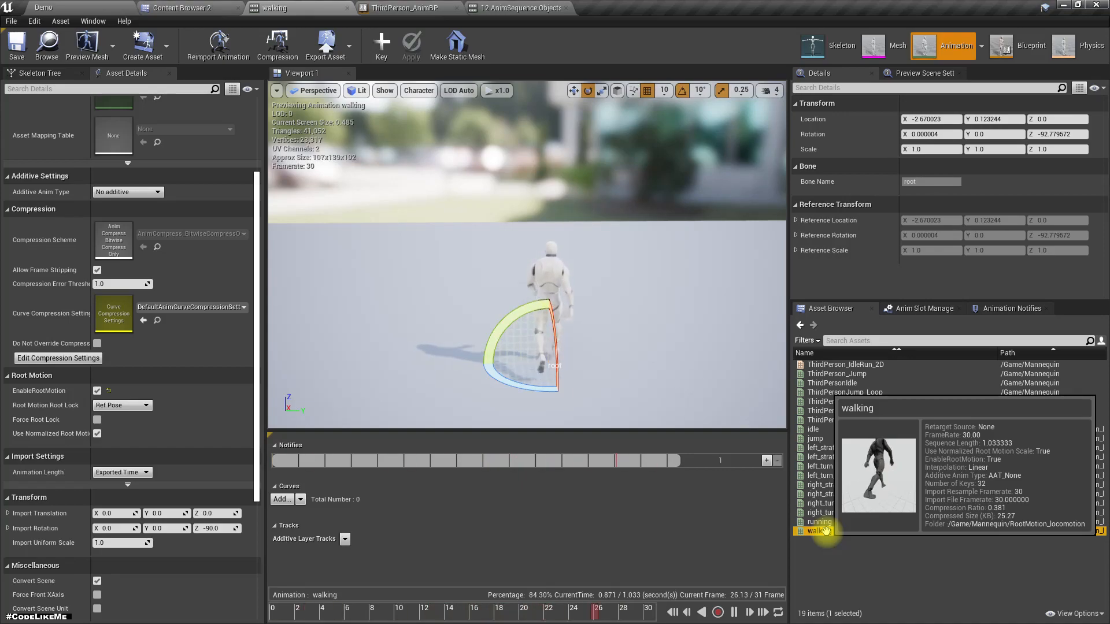
right_drag(509, 179, 509, 205)
double_click(856, 495)
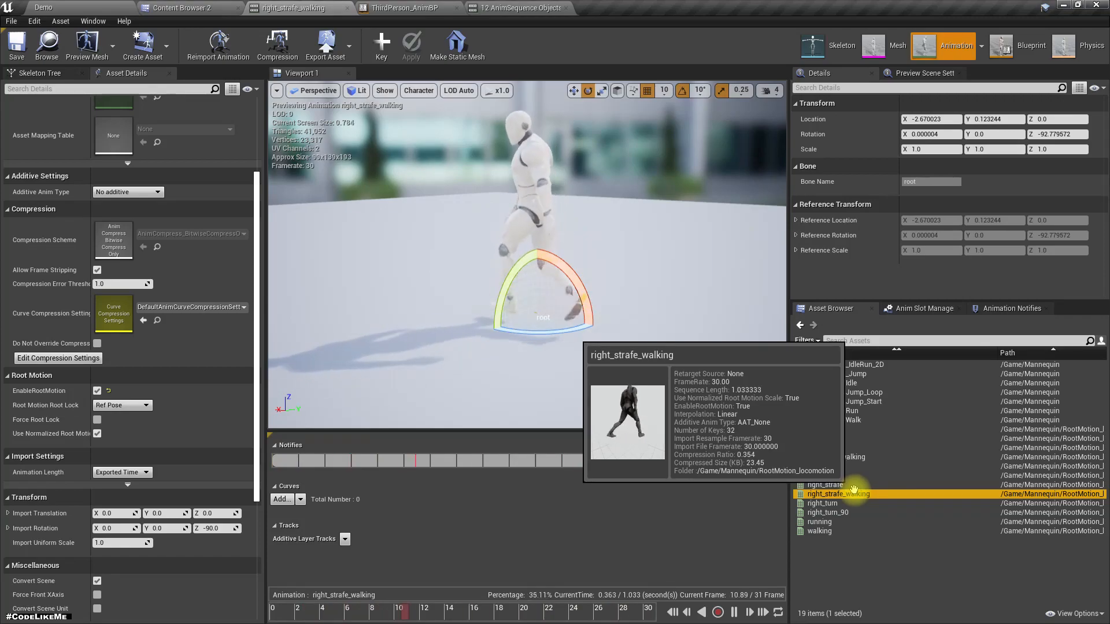
right_drag(567, 293, 489, 293)
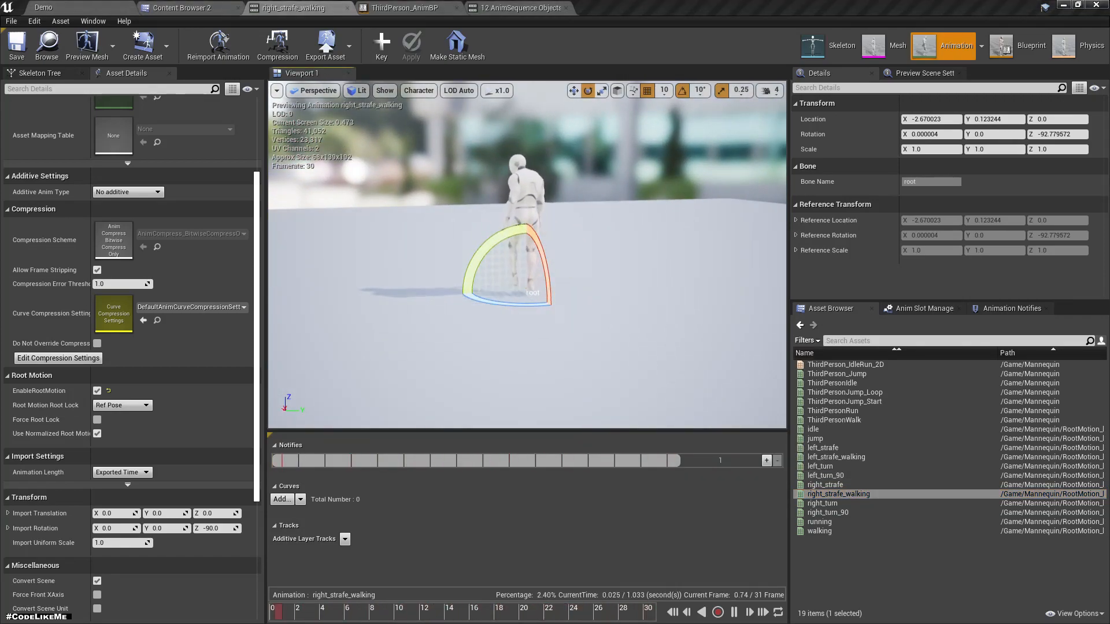
Create a Blend Space in the RootMotion_locomotion folder based on the Mannequin skeleton.
click(177, 8)
right_click(362, 163)
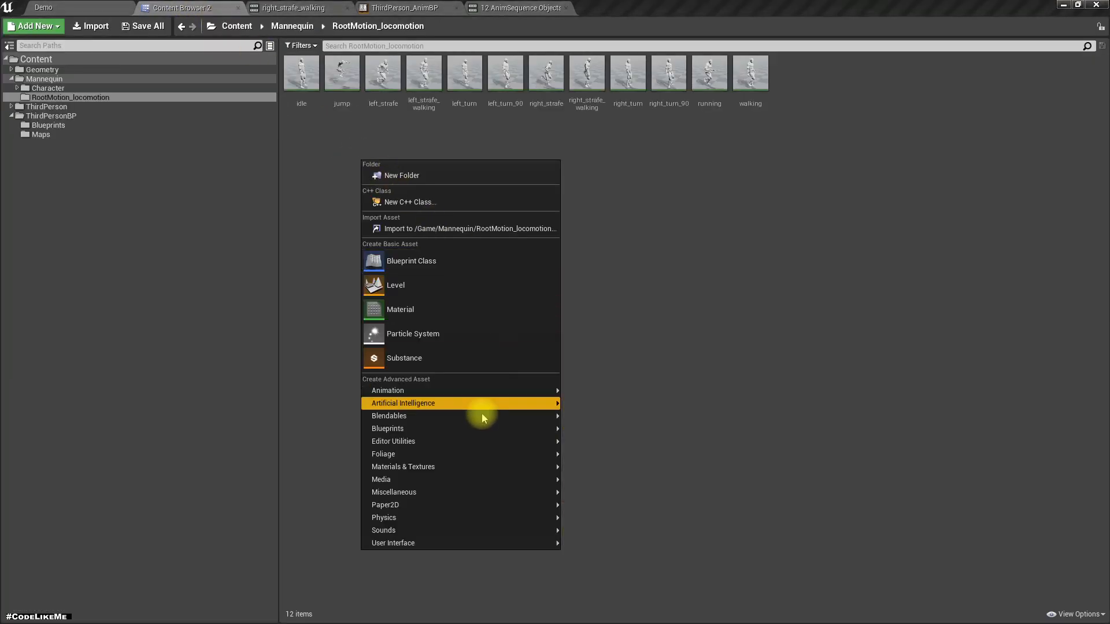
mouse_move(487, 392)
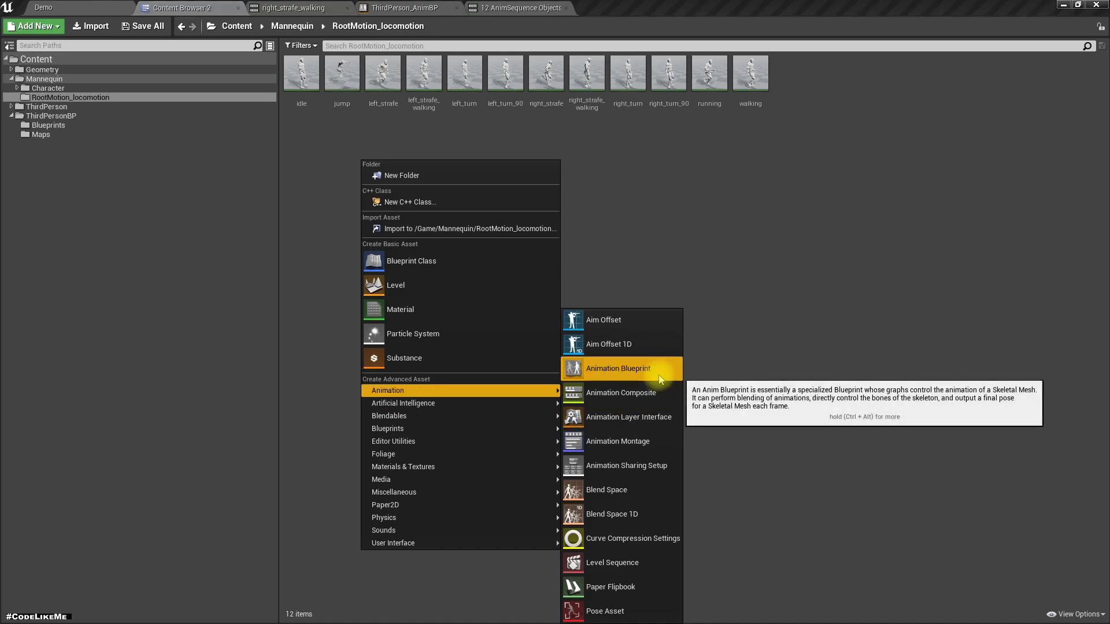
click(644, 491)
click(463, 172)
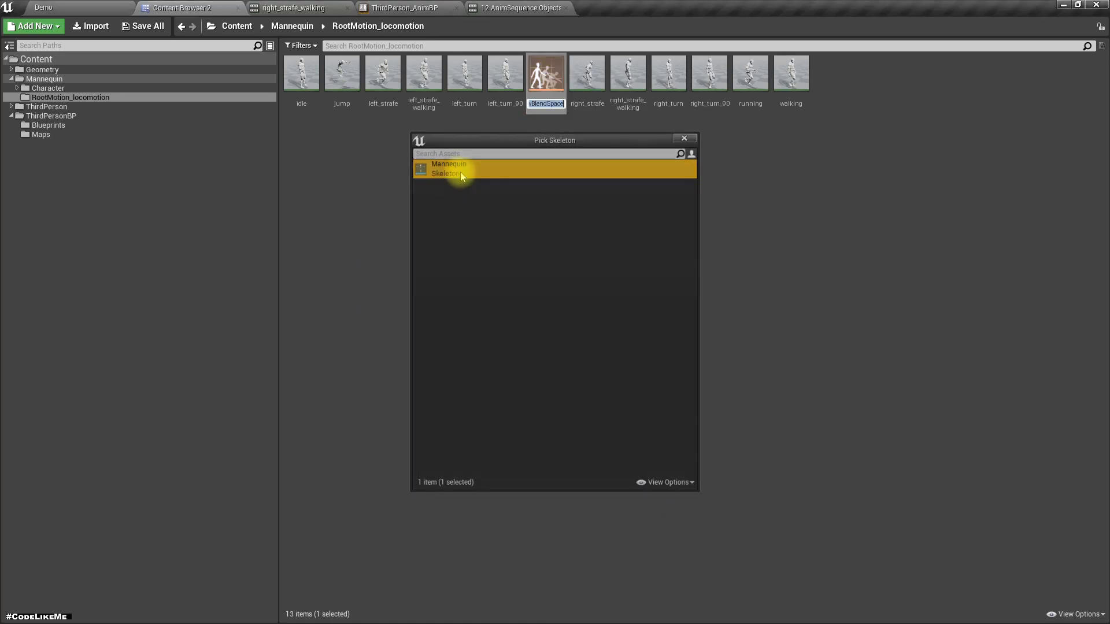
Name the new blend space BSP_RootMotionLocomotion.
text(BSP_)
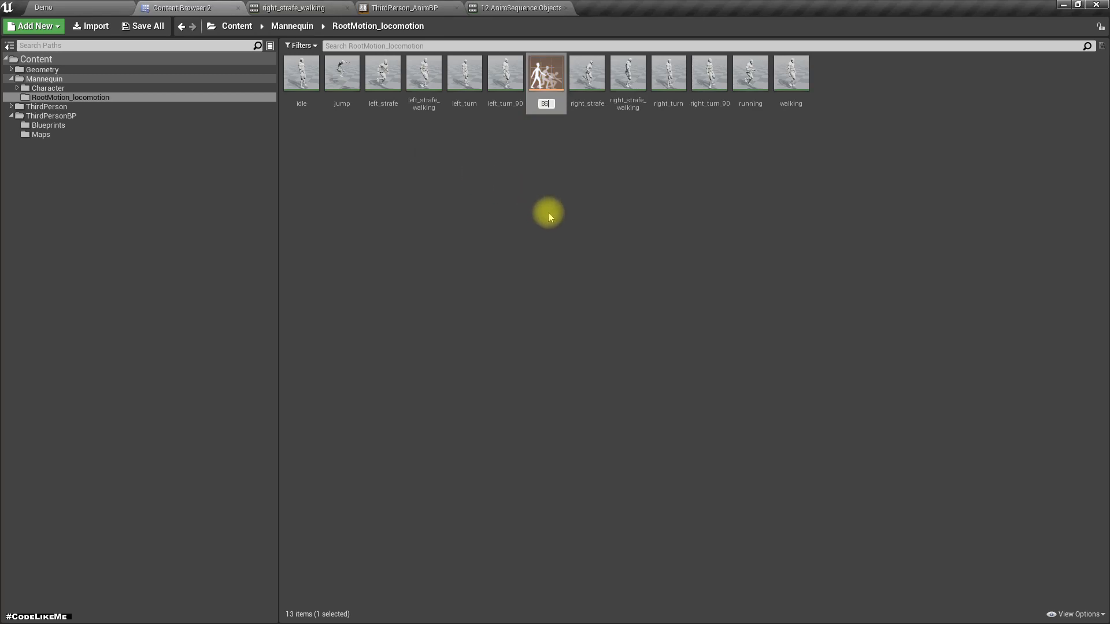
text(RootMotionLo)
key(BackSpace)
key(BackSpace)
key(BackSpace)
key(BackSpace)
key(BackSpace)
key(BackSpace)
text(tionLocomotion)
key(Return)
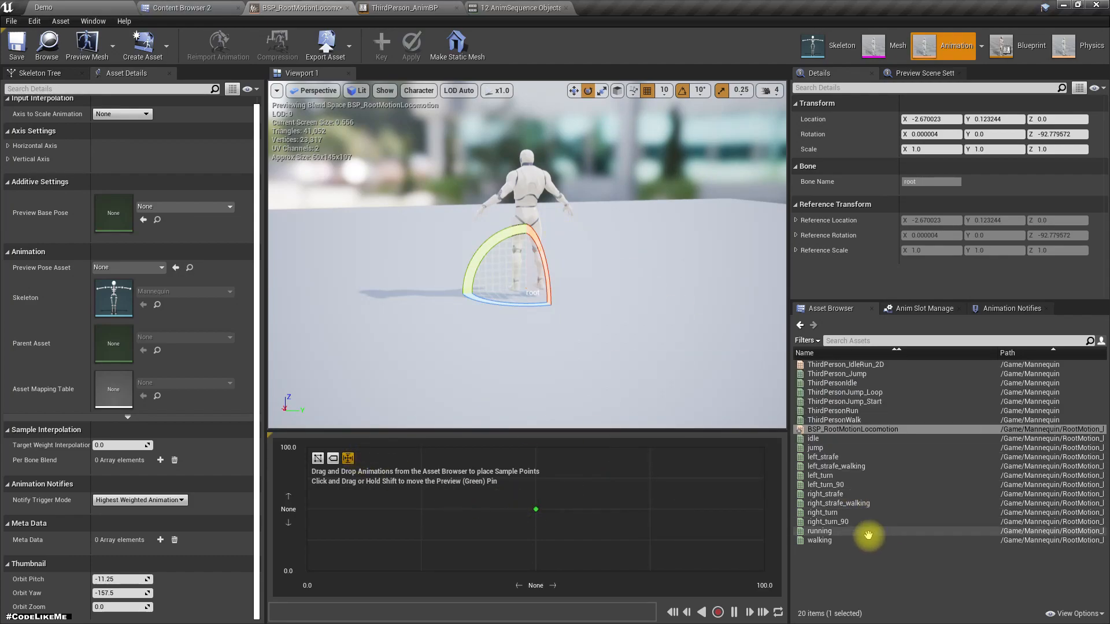
Add the idle animation as a sample at the center of the blend space grid and deselect the root bone in the preview.
drag(812, 439, 536, 509)
right_drag(585, 346, 586, 341)
key(w)
key(a)
key(w)
key(a)
key(d)
key(s)
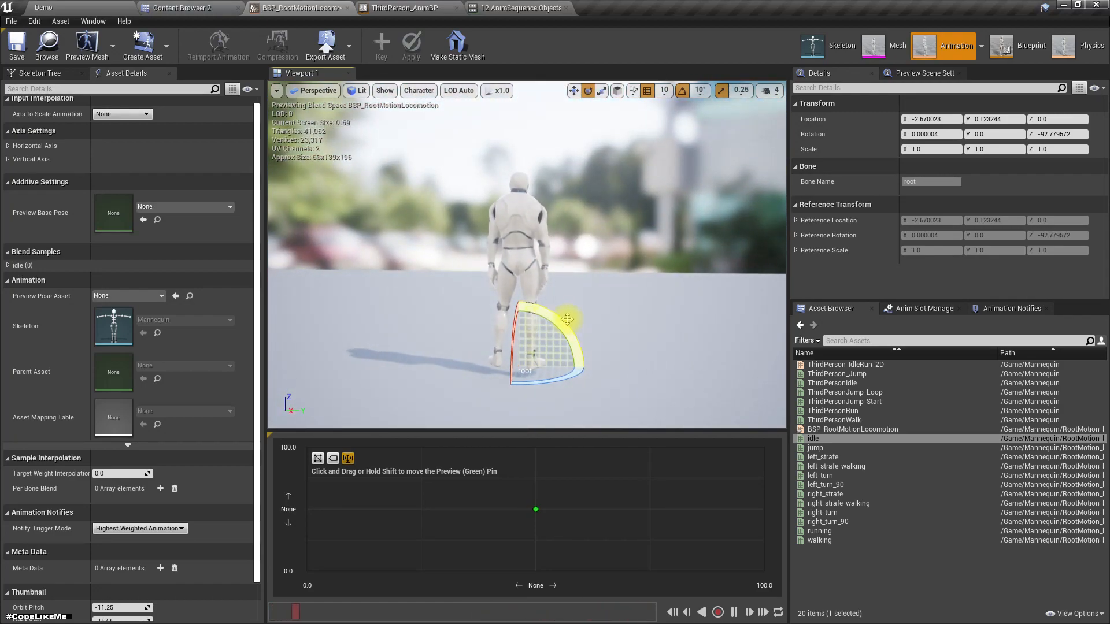
scroll(596, 375, up, 10)
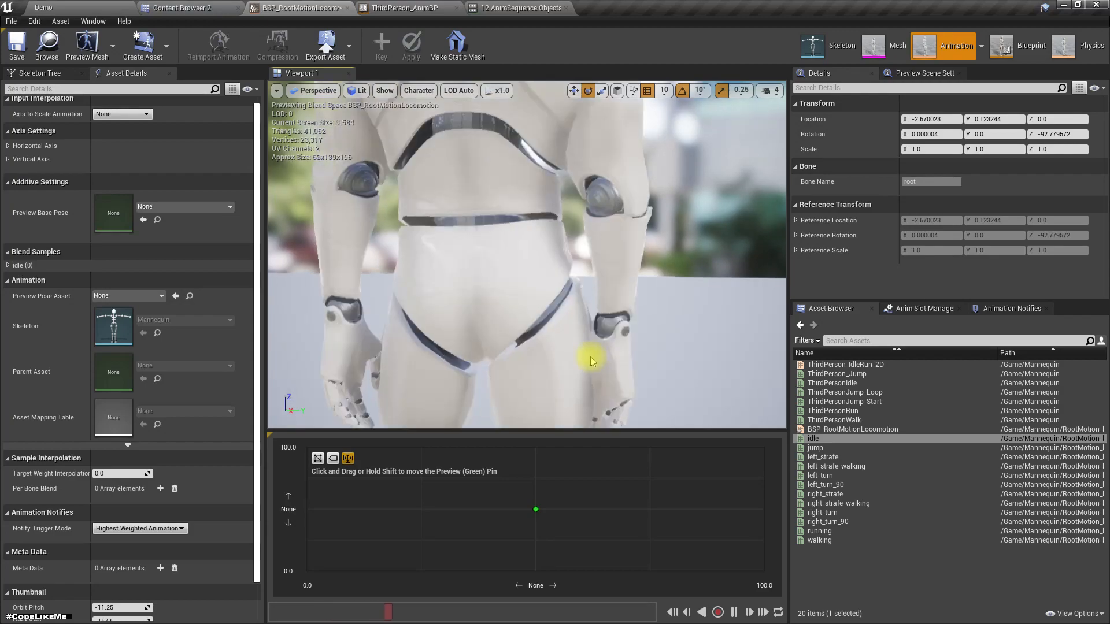
scroll(593, 359, down, 10)
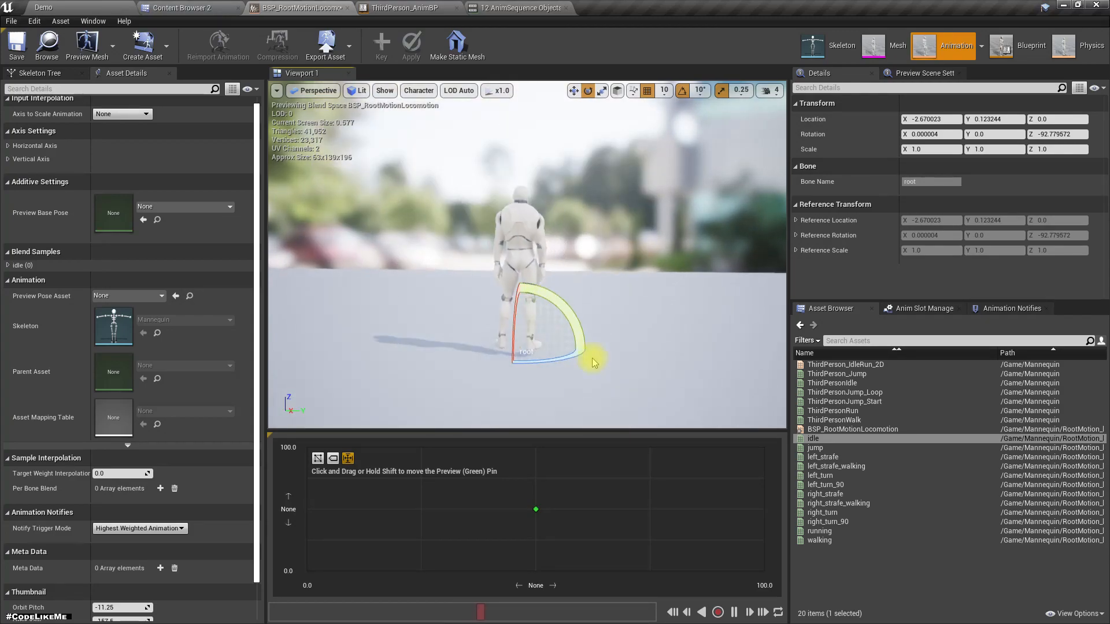
click(635, 327)
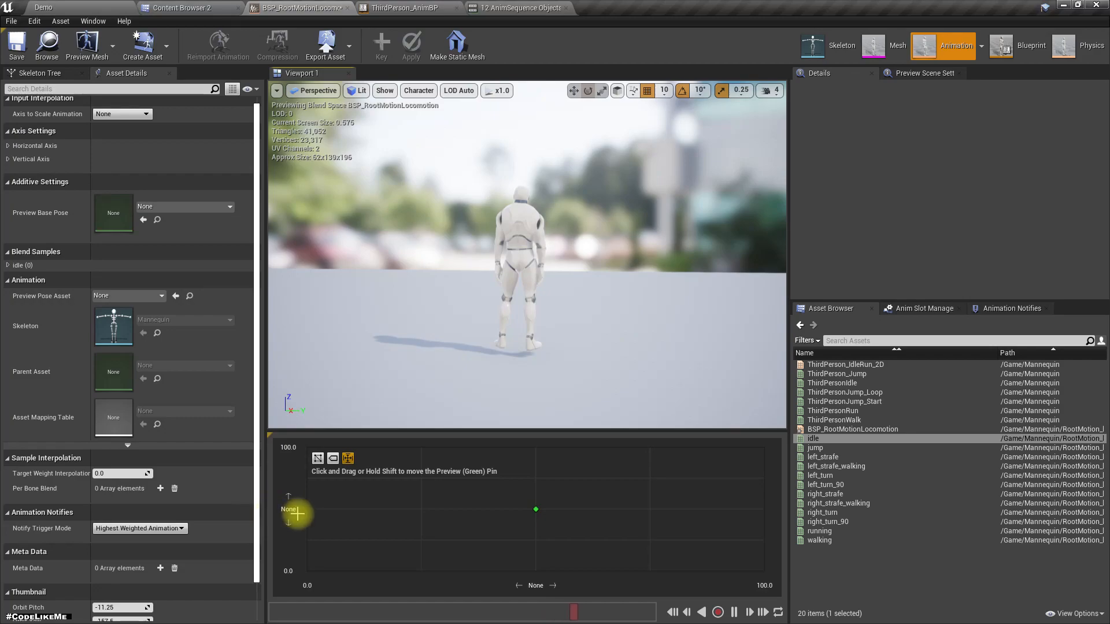
Name the blend space's horizontal axis Side and its vertical axis Forward.
click(7, 146)
click(133, 160)
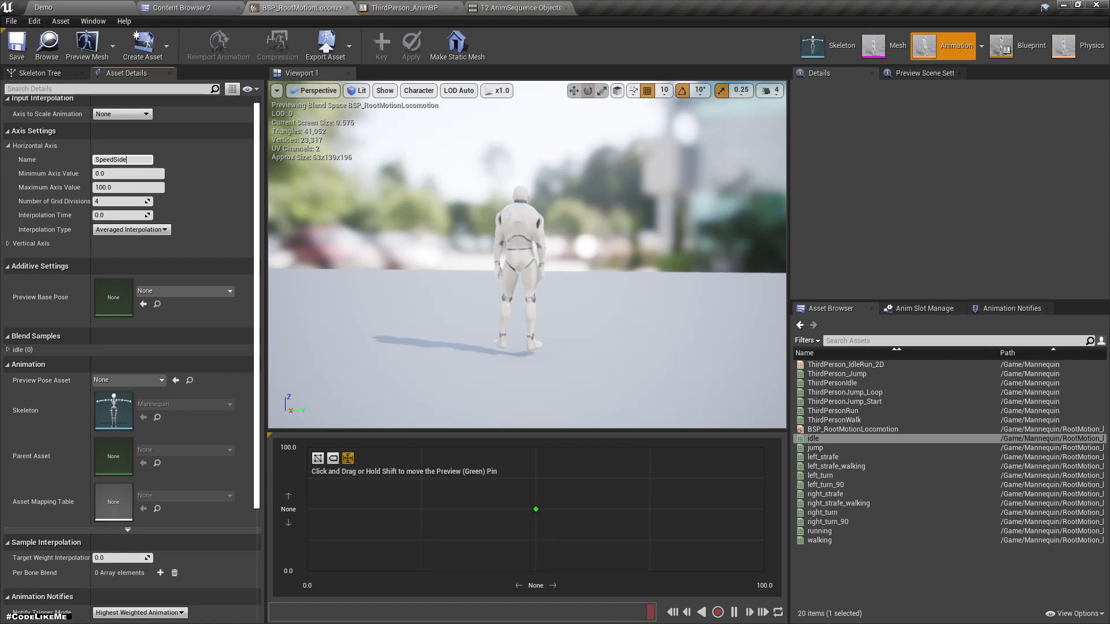
key(ctrl+a)
text(X)
click(8, 243)
click(124, 258)
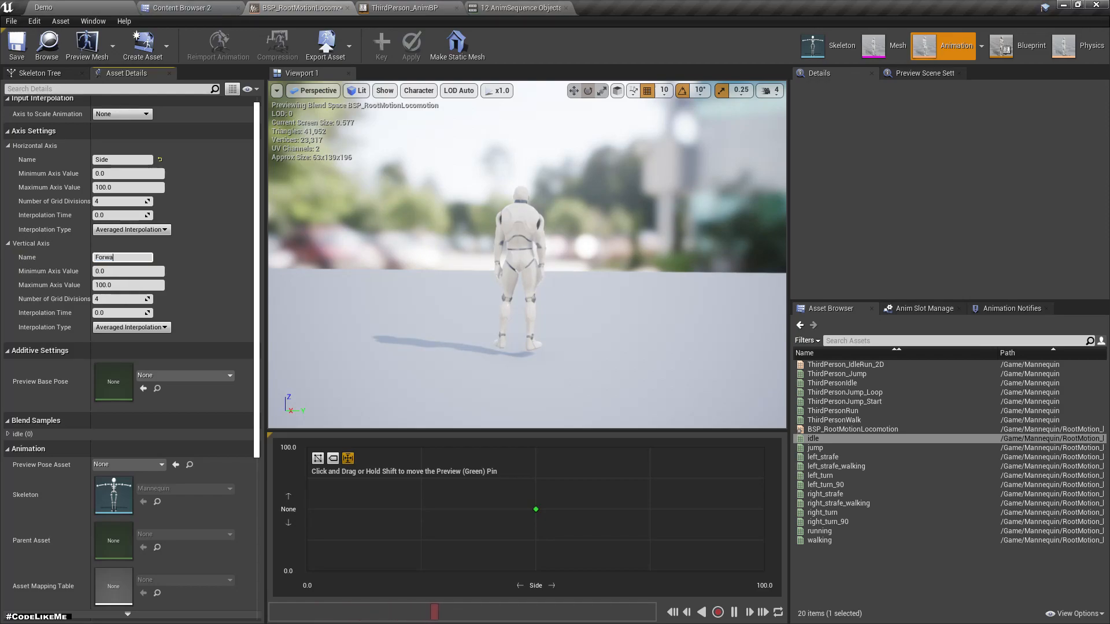
text(Forward)
key(Return)
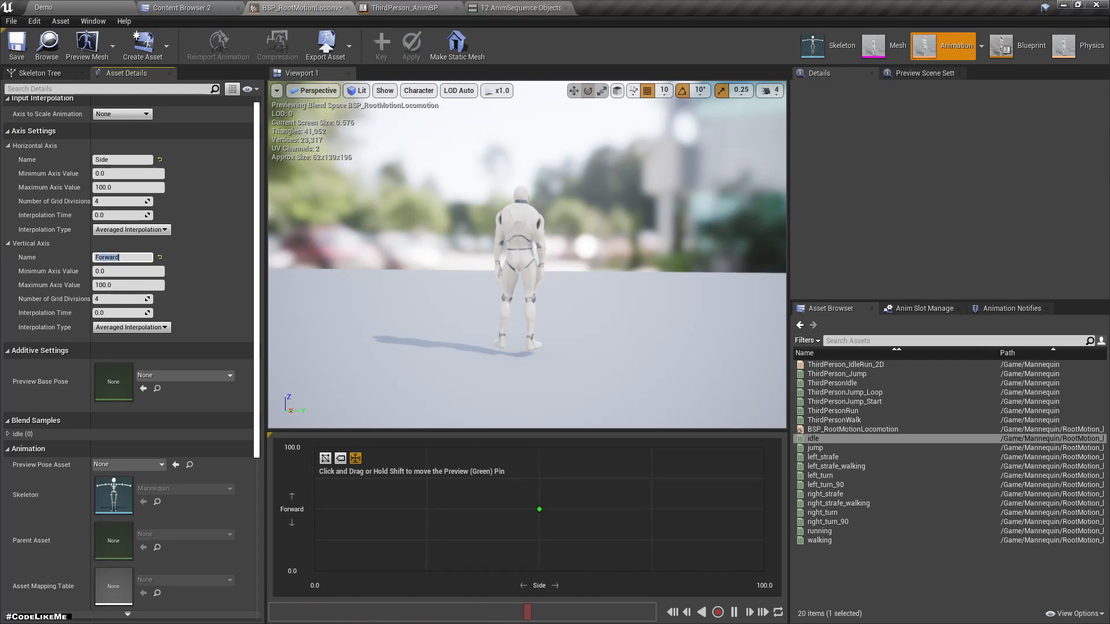
Set the Side axis range of the blend space to a minimum of -2 and a maximum of 2.
click(132, 173)
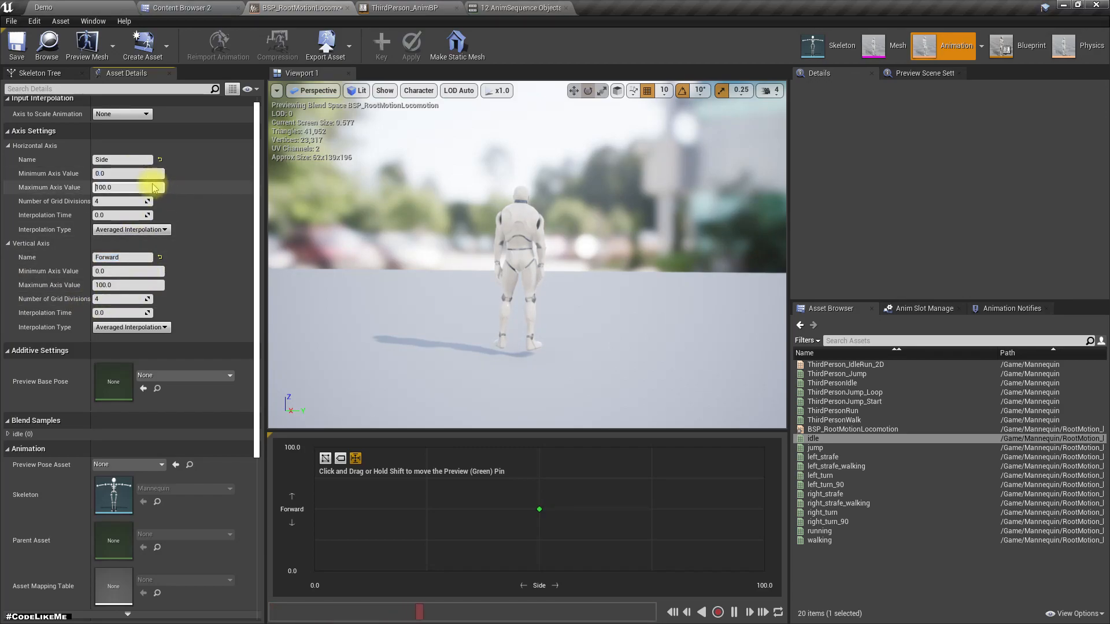
click(135, 186)
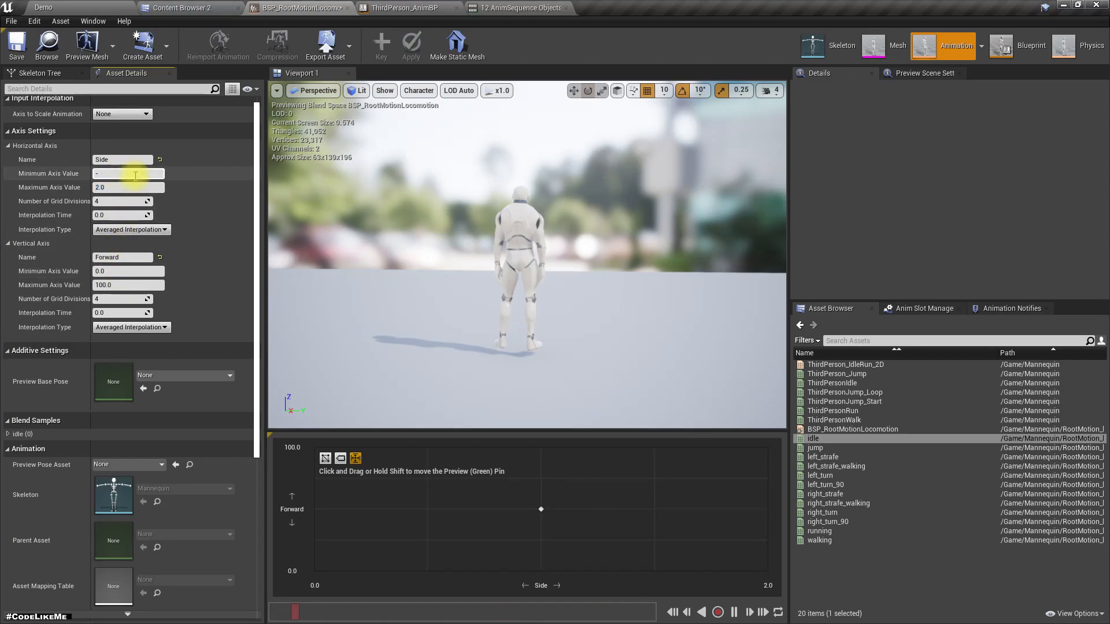
key(Tab)
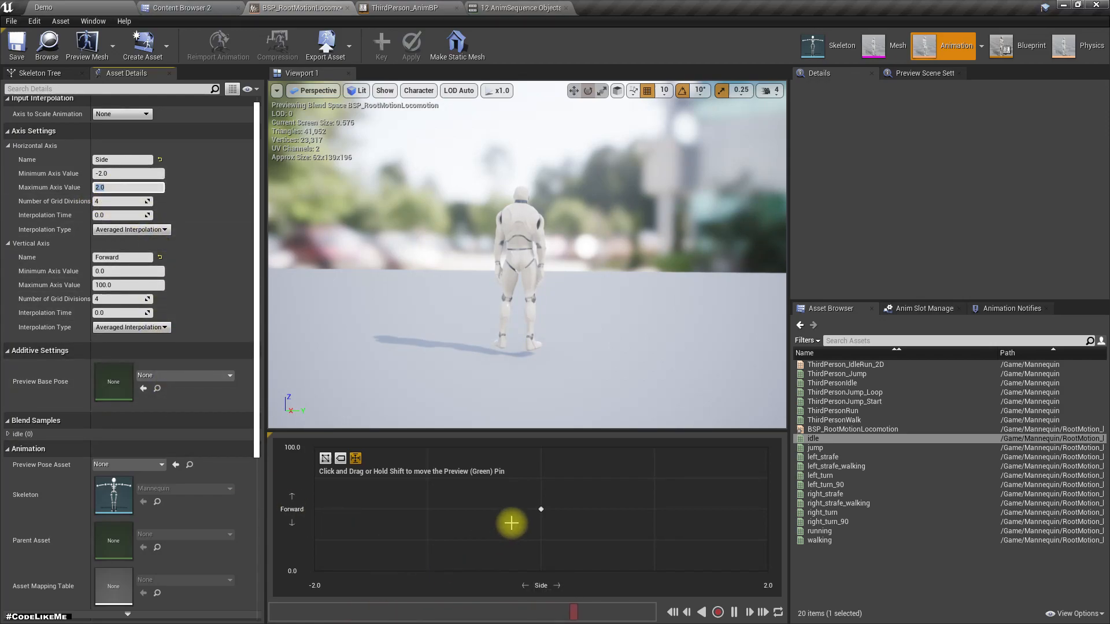
Set the Forward axis to a maximum value of 2 with 2 grid divisions.
click(116, 271)
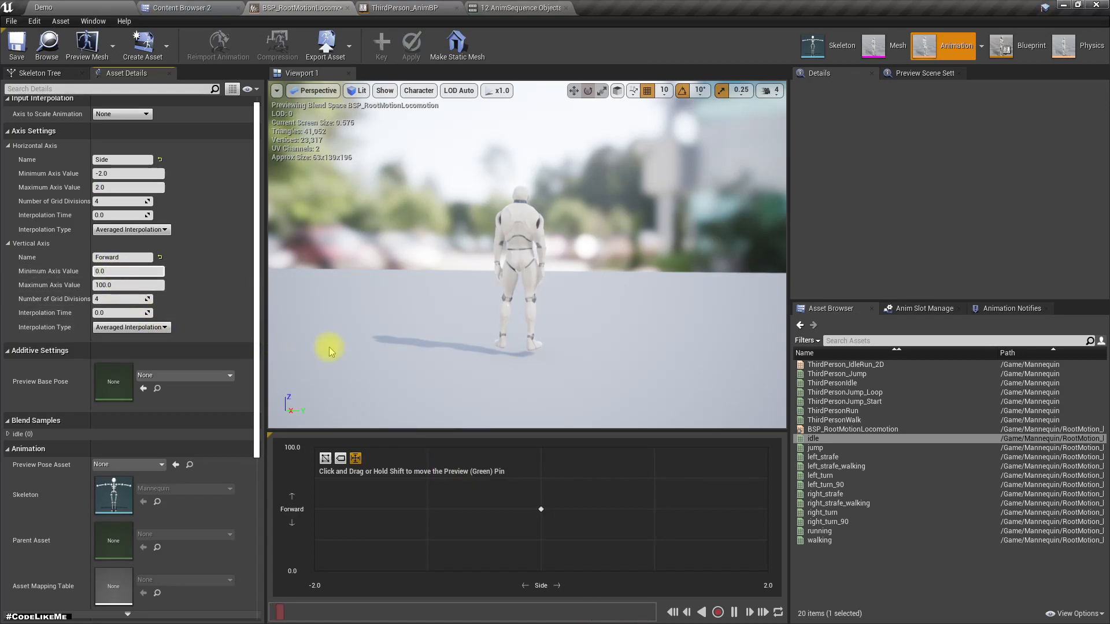
key(ctrl+a)
key(Tab)
text(2)
key(Tab)
text(2)
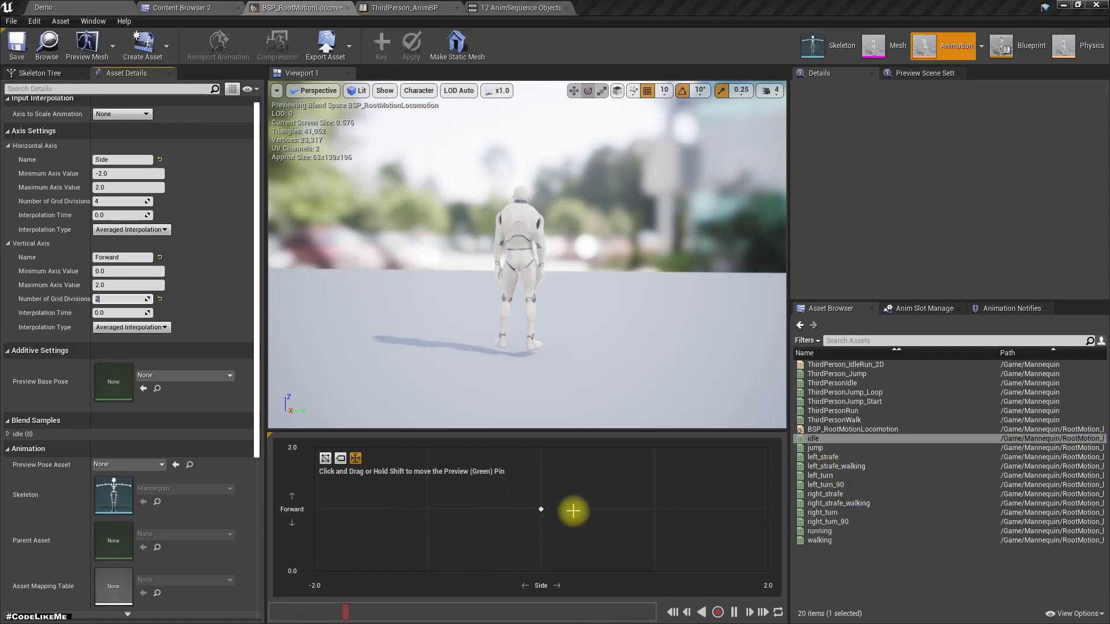
click(125, 271)
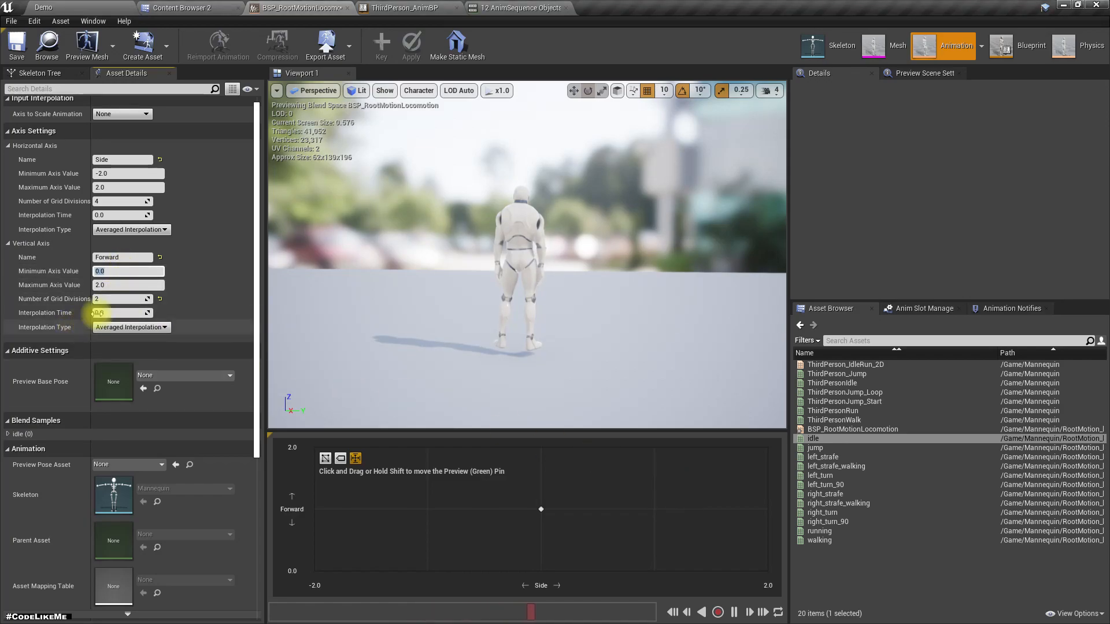
Move the idle sample to Side 0, Forward 0, and add walking at Forward 1 and running at Forward 2 above it.
drag(541, 509, 544, 572)
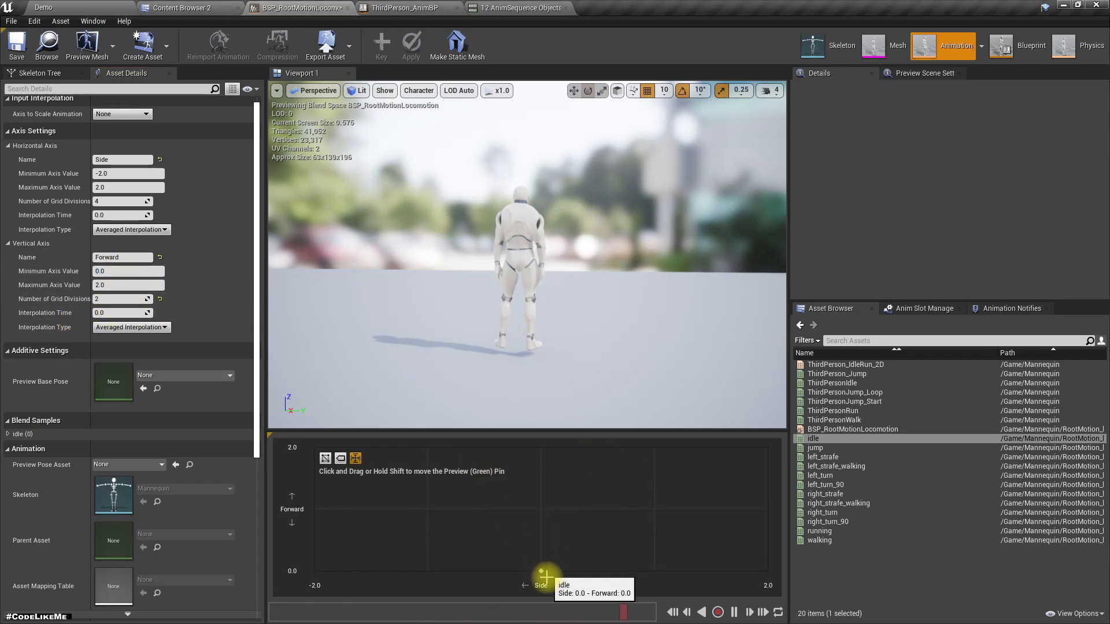
click(835, 540)
drag(836, 539, 564, 500)
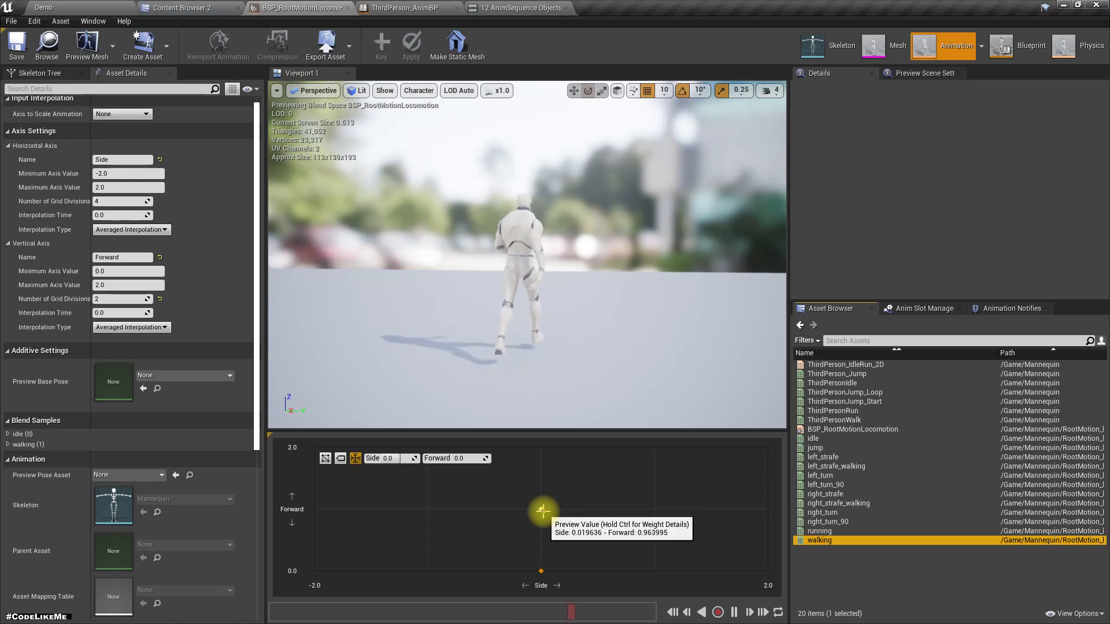
drag(841, 530, 541, 448)
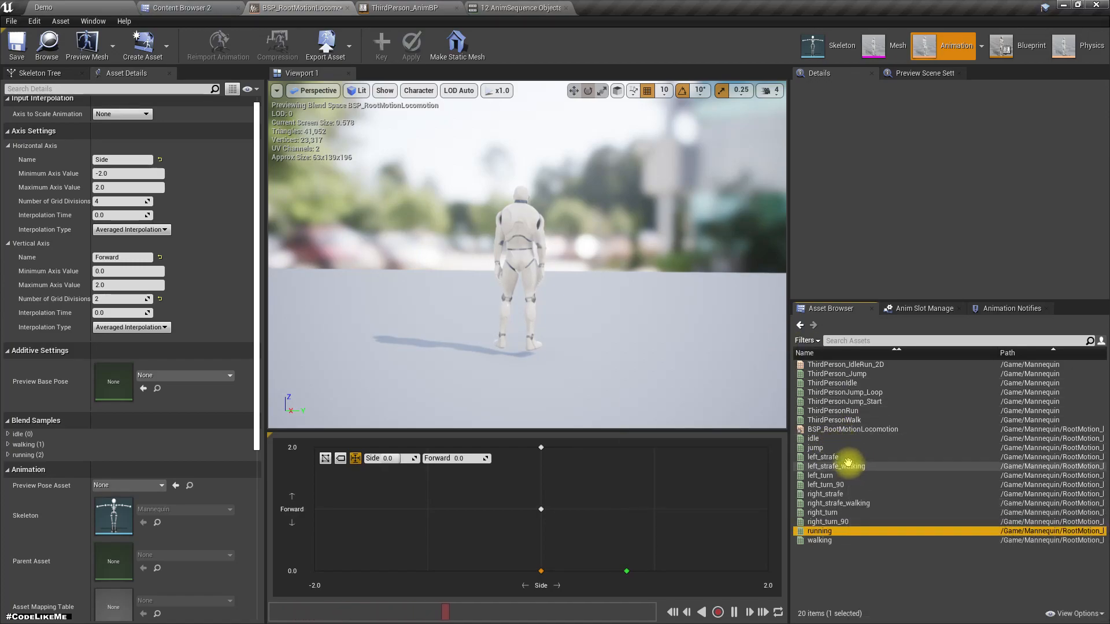
Along Forward 0, add left_strafe_walking at Side -1, left_strafe at -2, right_strafe_walking at 1 and right_strafe at 2.
drag(844, 466, 429, 571)
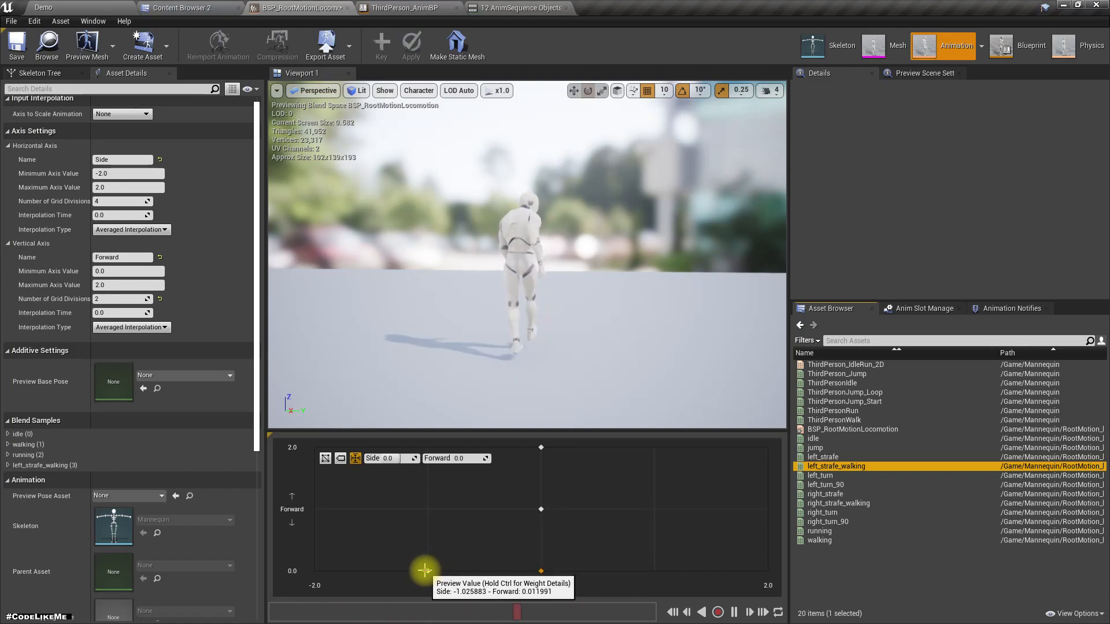
drag(828, 456, 393, 512)
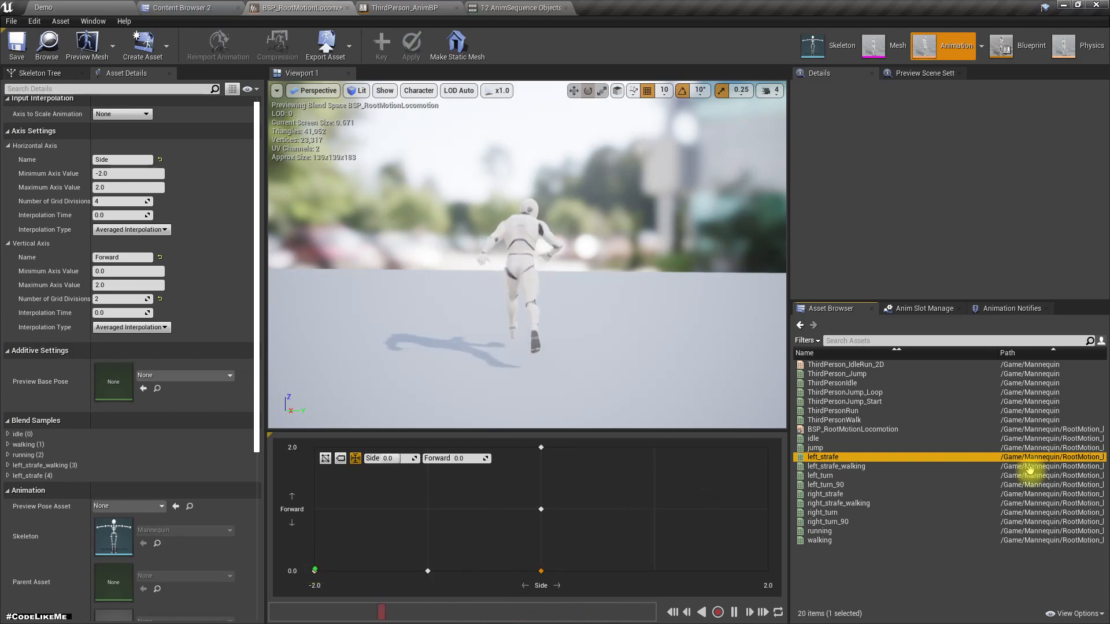
drag(836, 493, 775, 510)
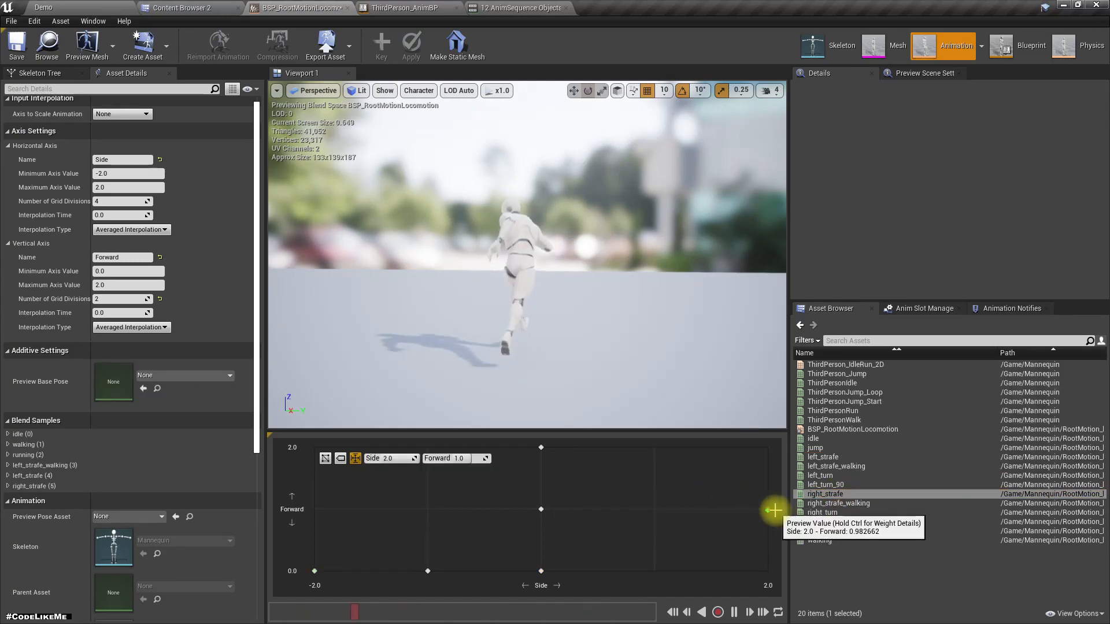
click(855, 504)
drag(857, 504, 654, 572)
drag(769, 508, 771, 572)
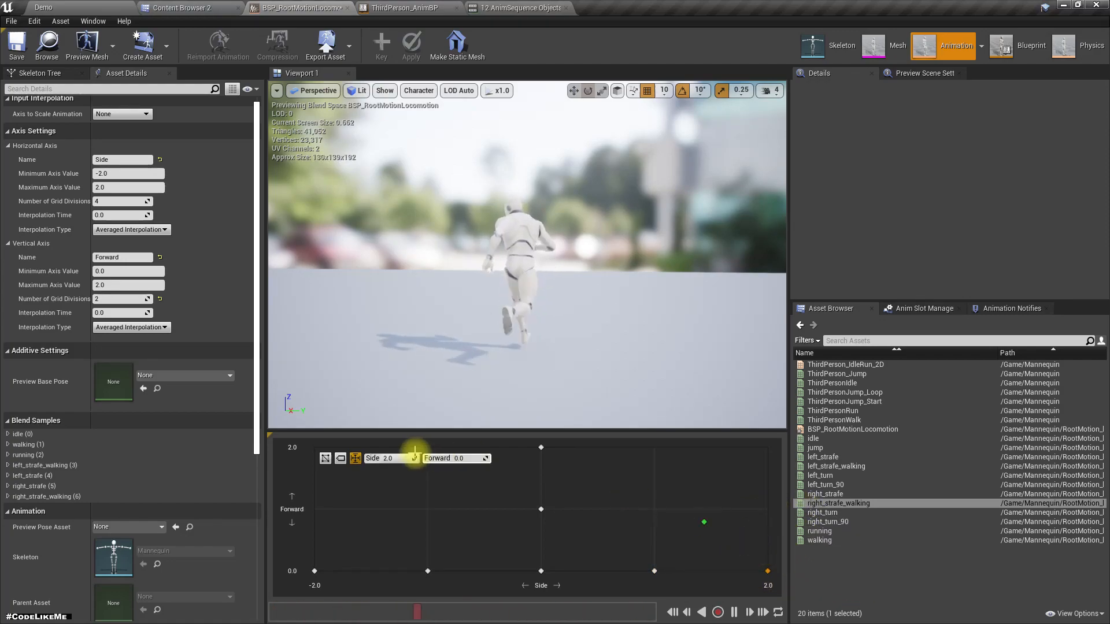
Show the triangulation between the samples and preview the blended motion across the grid.
click(326, 458)
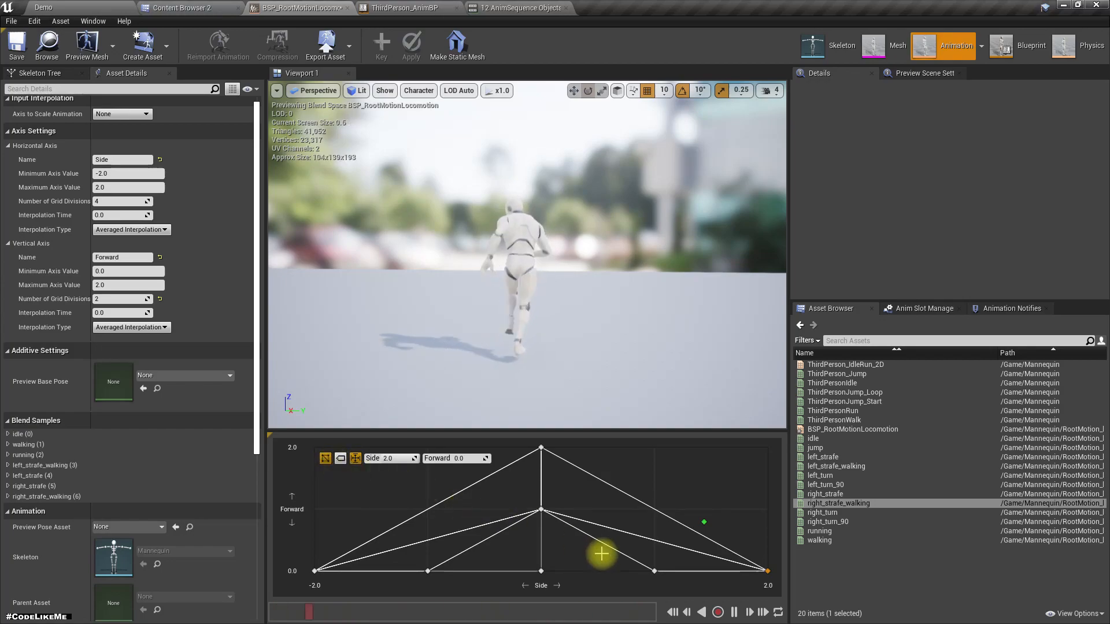
key(shift)
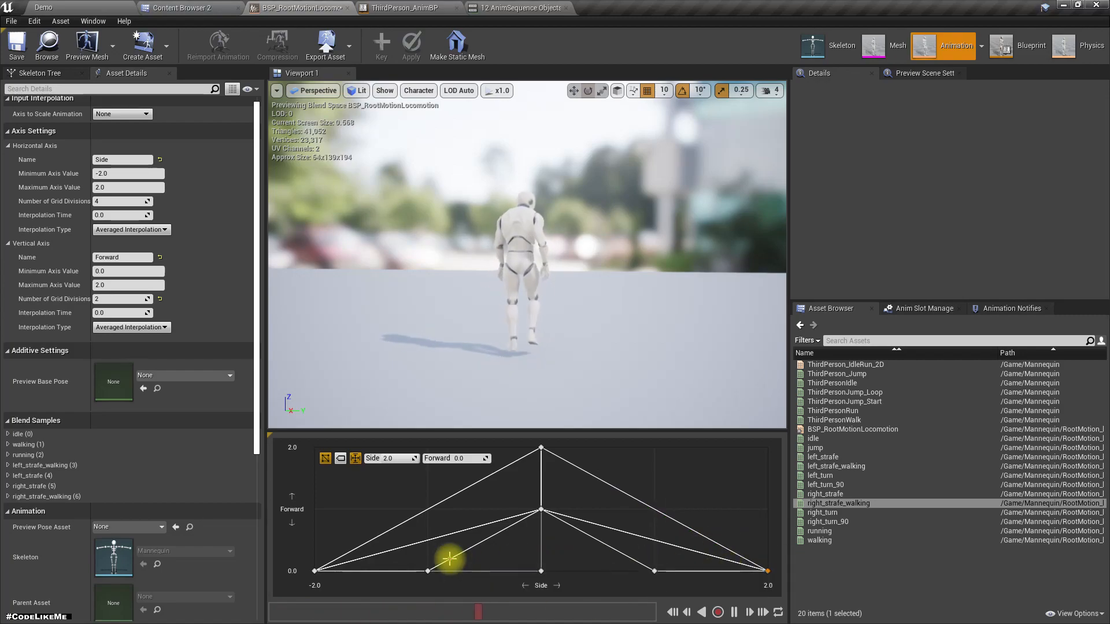
key(F9)
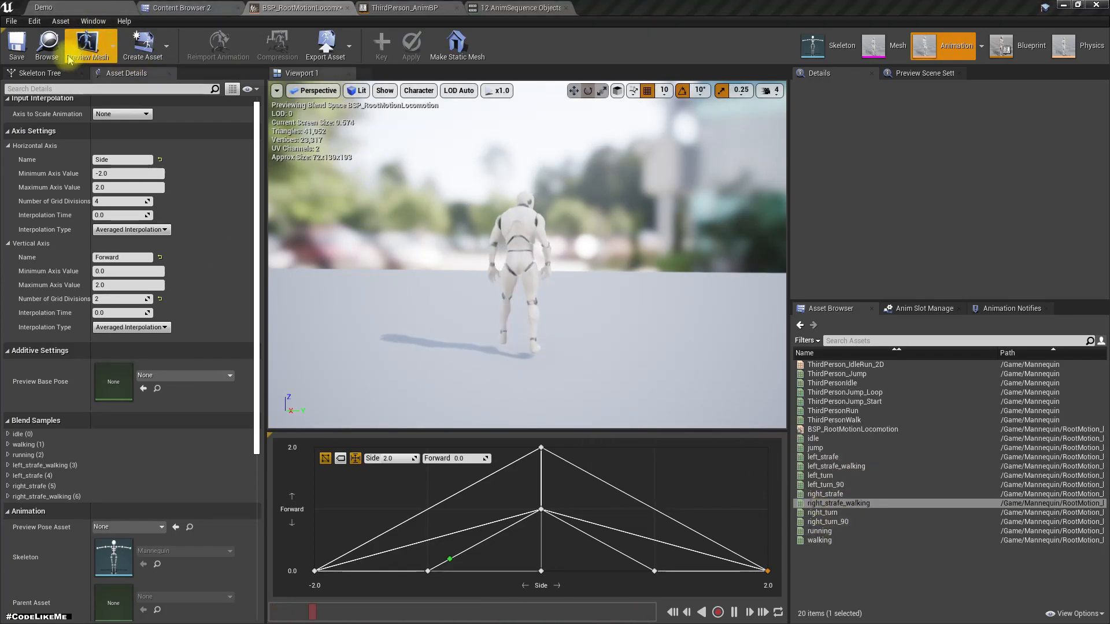
Place BSP_RootMotionLocomotion in the Idle/Run state of ThirdPerson_AnimBP and connect it to the Output Animation Pose result.
click(51, 47)
drag(301, 74, 526, 414)
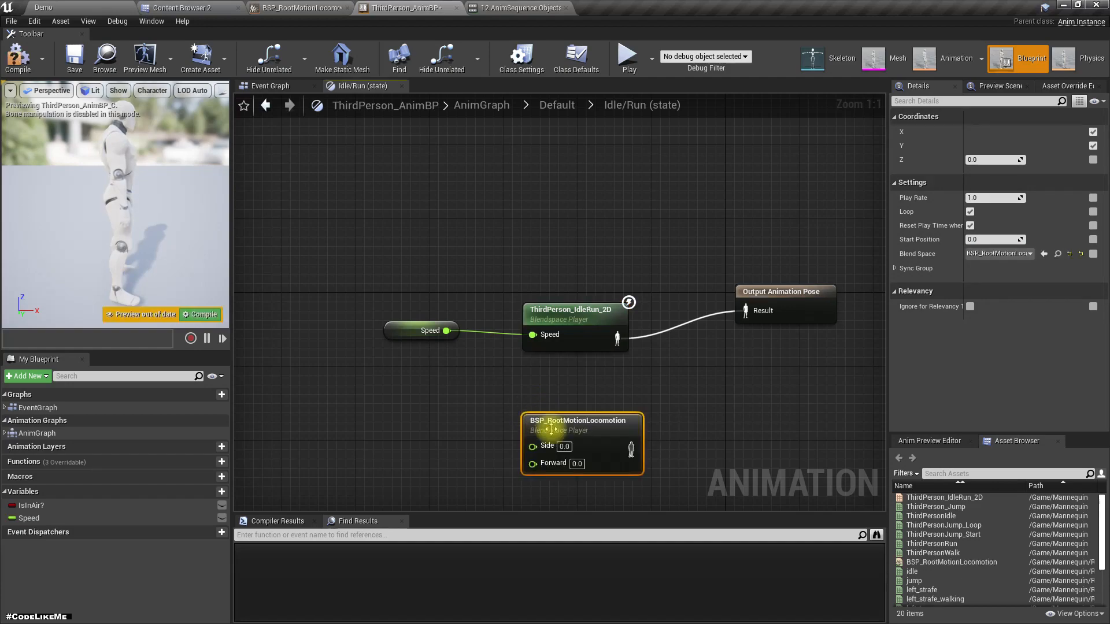
right_drag(634, 411, 596, 343)
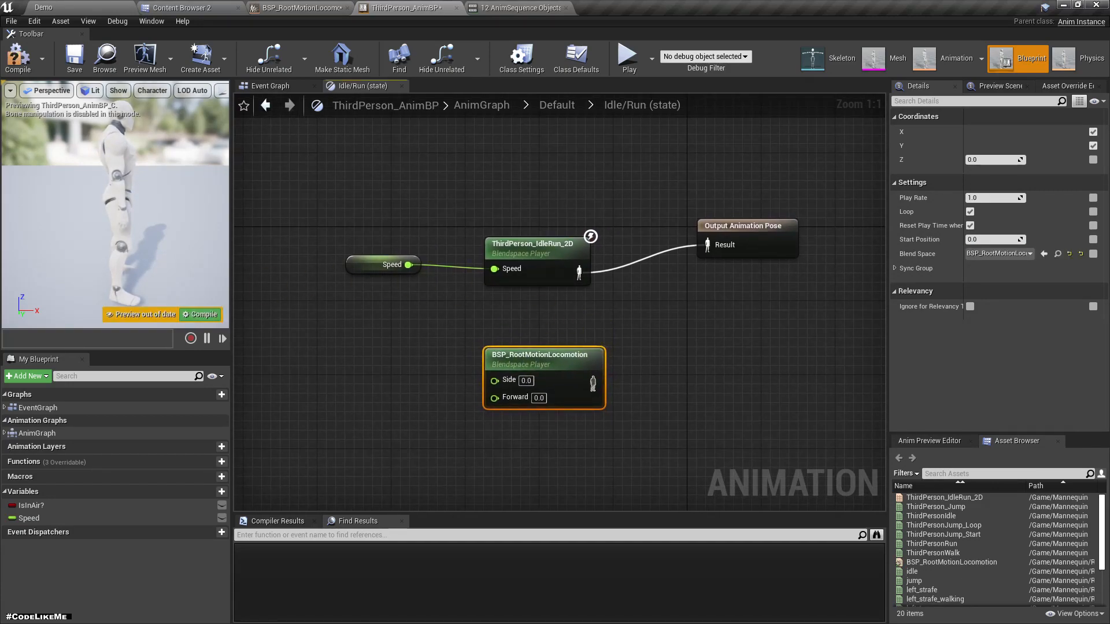
right_drag(301, 460, 339, 448)
drag(631, 372, 746, 233)
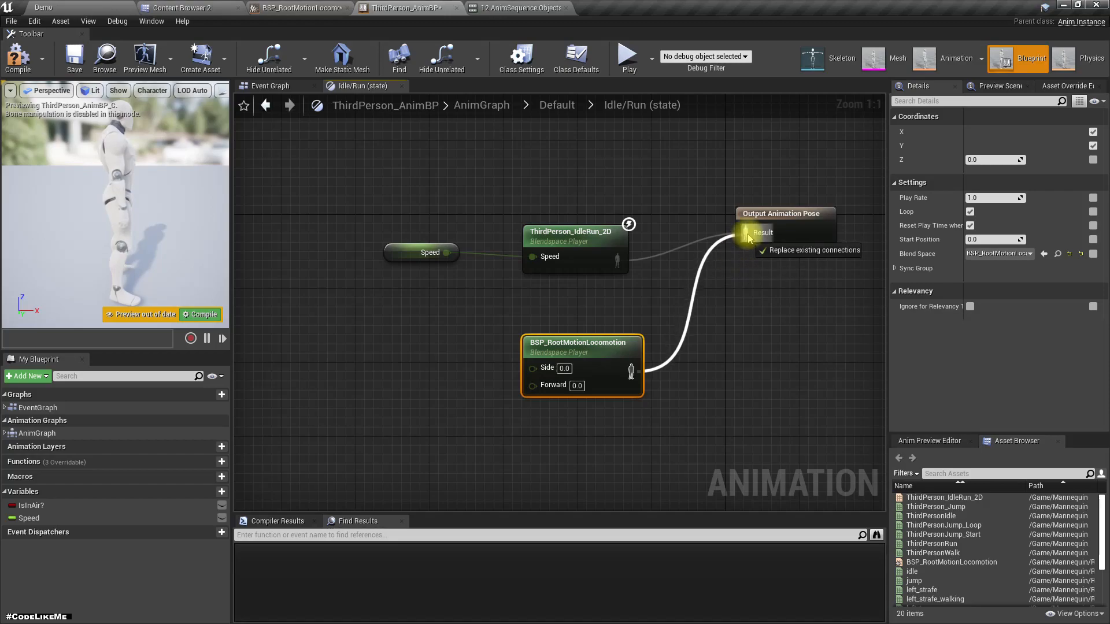
Rename the Speed variable to Speed_fwd.
click(396, 261)
click(109, 518)
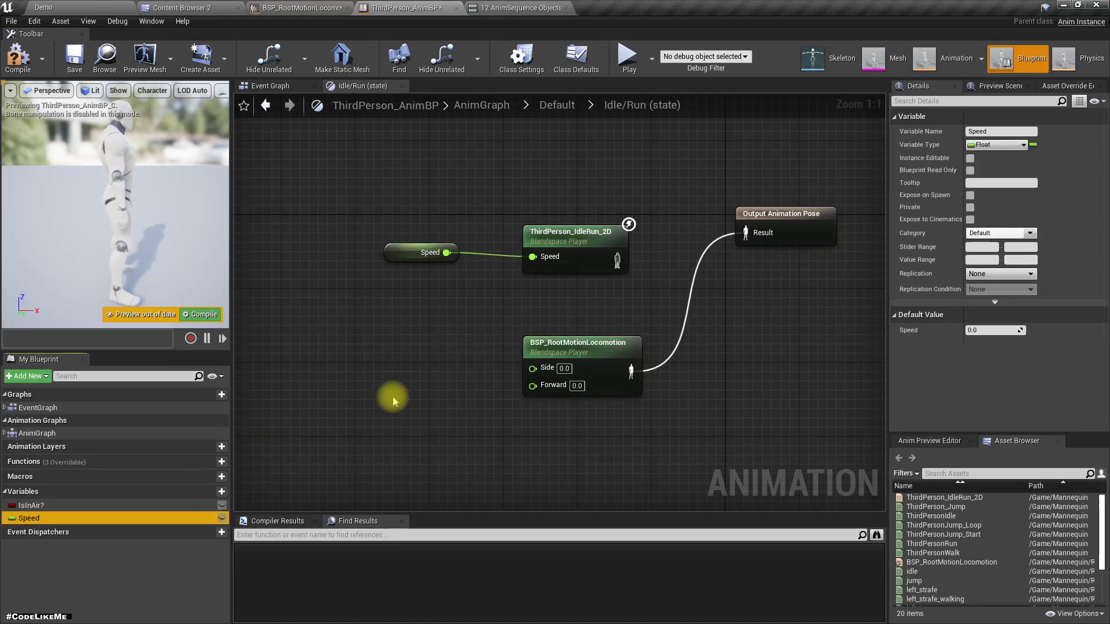
key(F2)
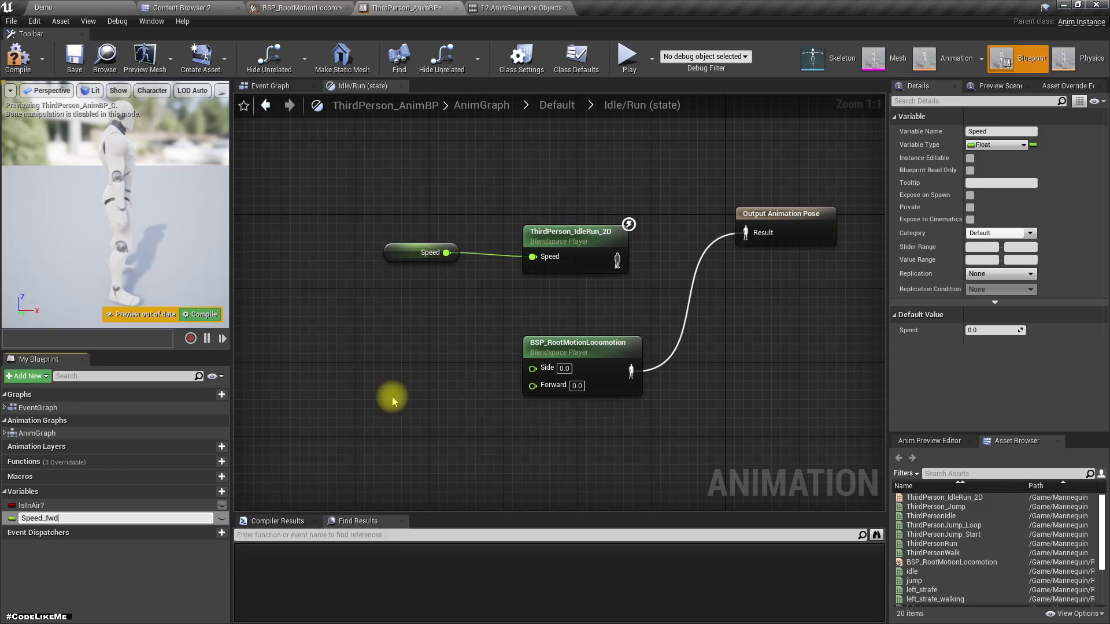
text(_fwd)
key(Return)
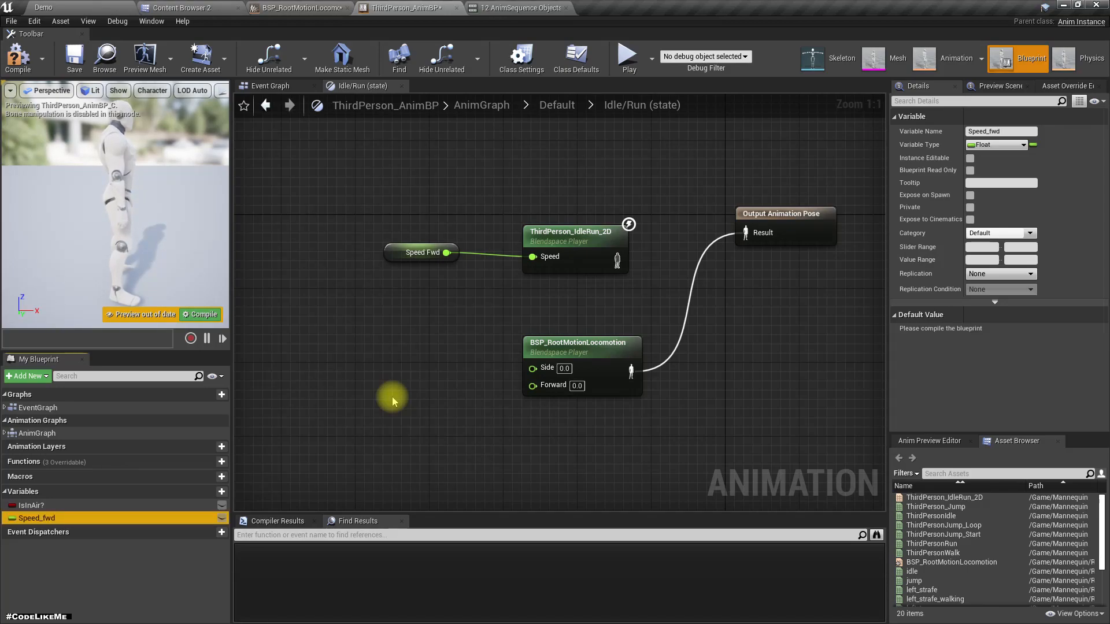
Connect the Speed Fwd variable to the blend space's Forward input and place its node beside BSP_RootMotionLocomotion.
drag(398, 250, 532, 385)
right_click(535, 257)
click(441, 374)
drag(376, 355, 371, 401)
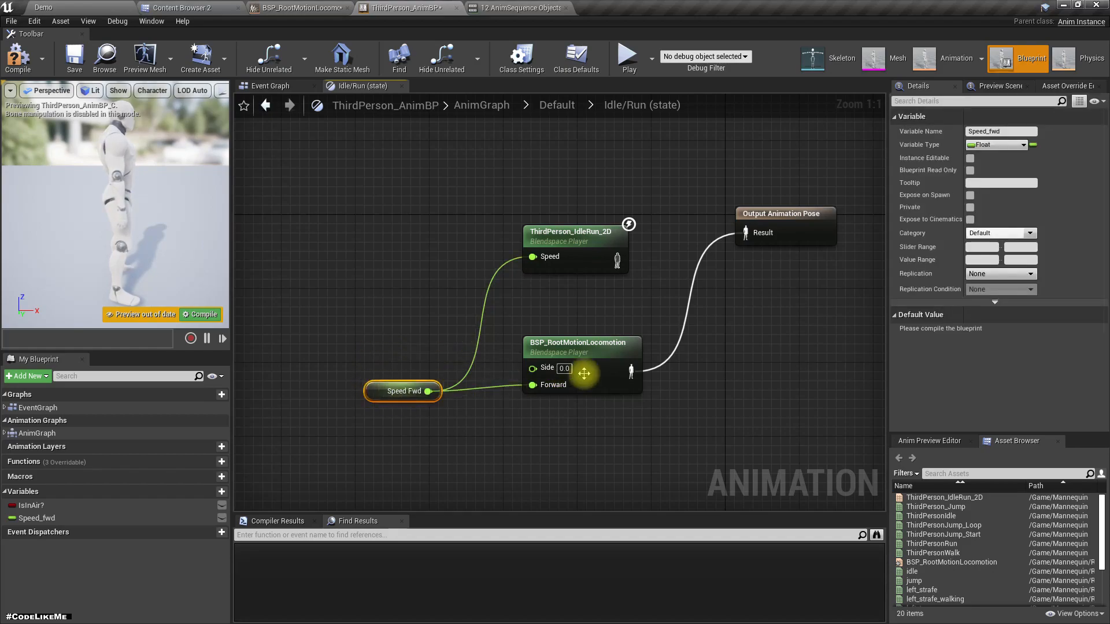
Promote the blend space's Side input to a variable named speed_side and align its node above Speed Fwd.
right_click(532, 368)
click(572, 383)
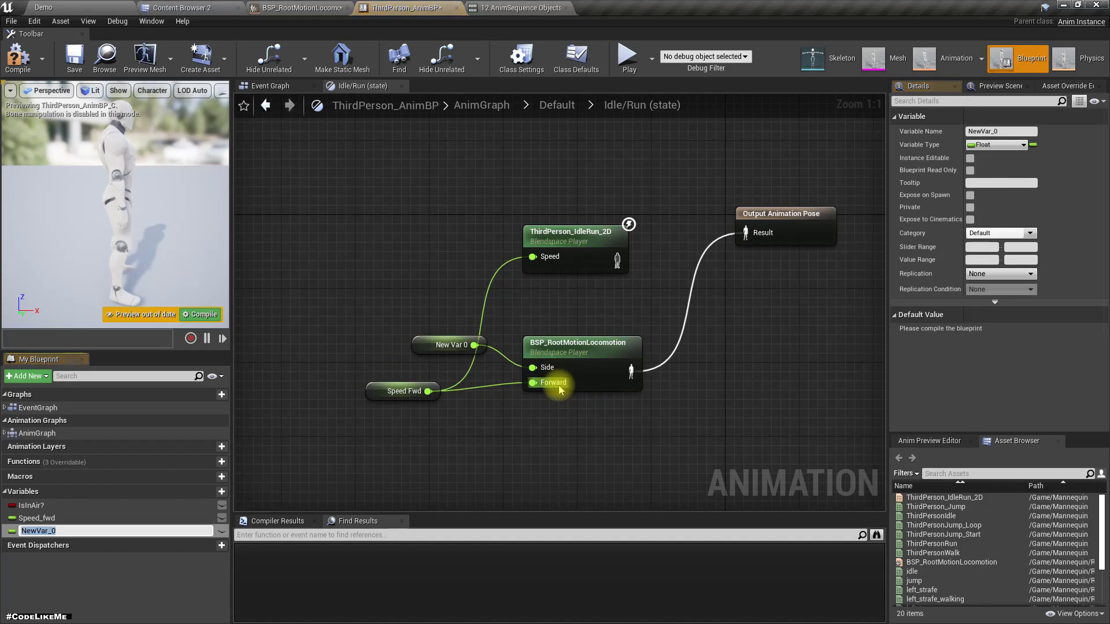
text(speed_side)
key(Return)
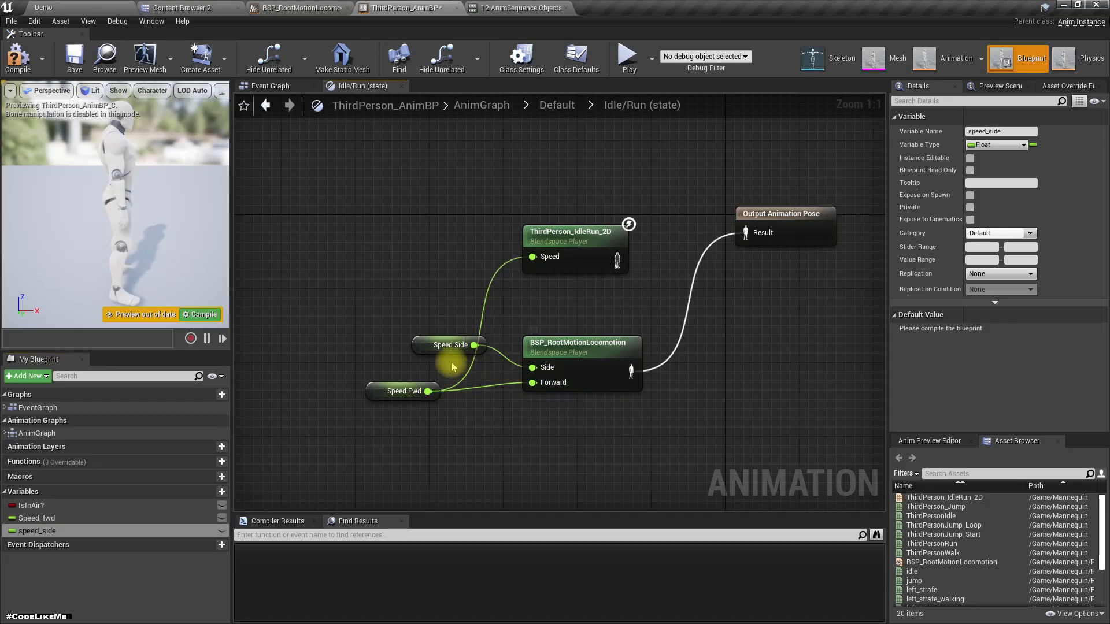
drag(426, 350, 372, 359)
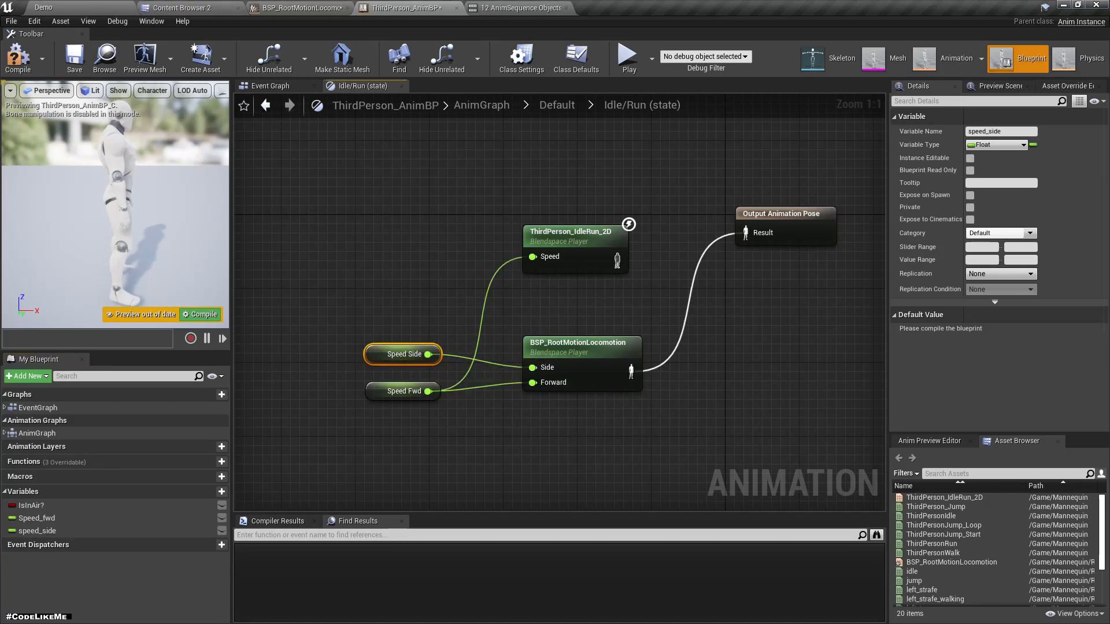
key(F9)
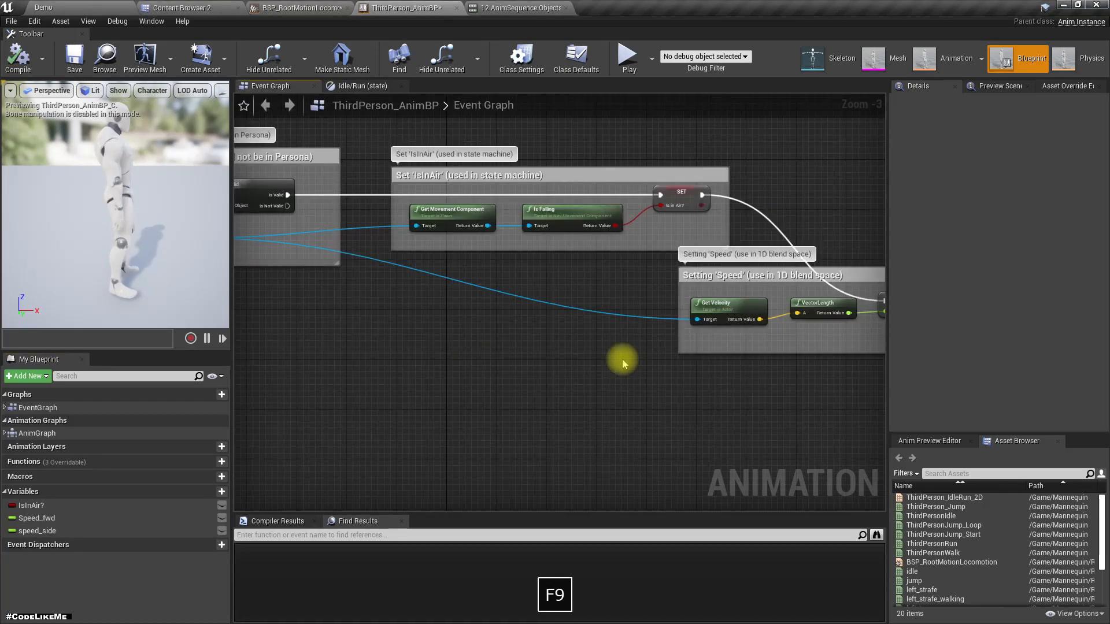
click(347, 65)
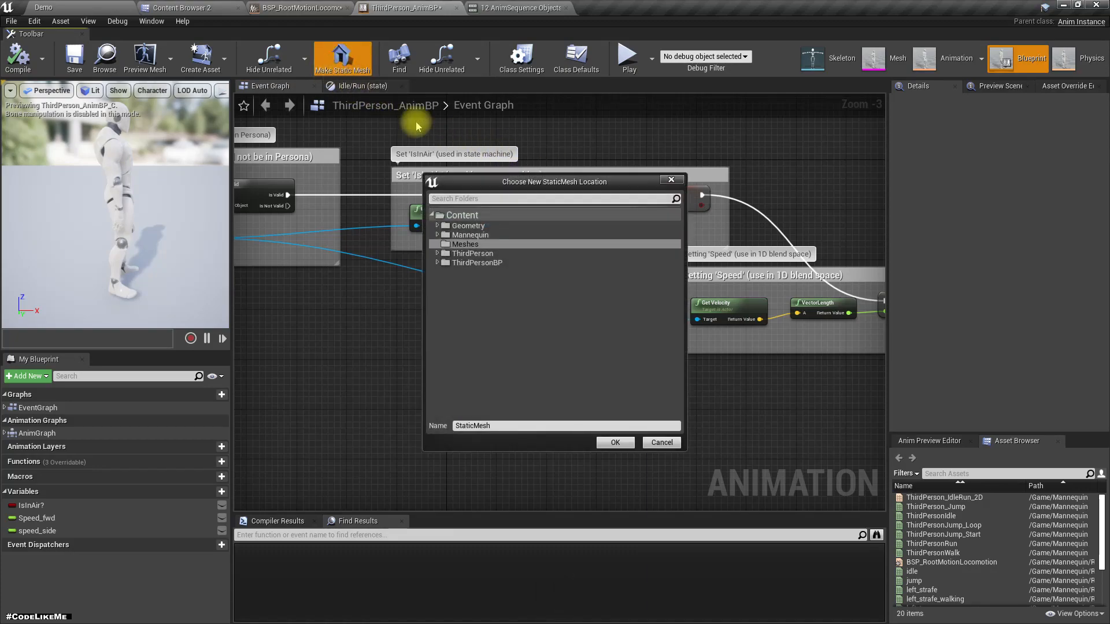
click(661, 443)
Examine the speed variables feeding the blend space in Idle/Run and the Event Graph nodes that set the speed.
click(362, 86)
right_drag(466, 396, 460, 325)
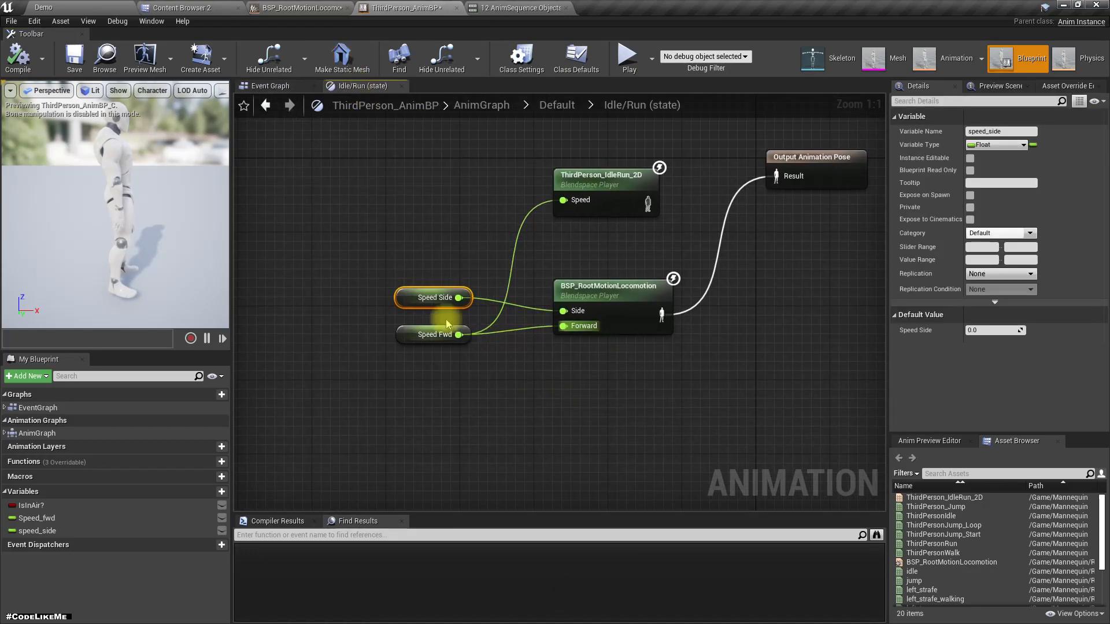
drag(372, 254, 472, 375)
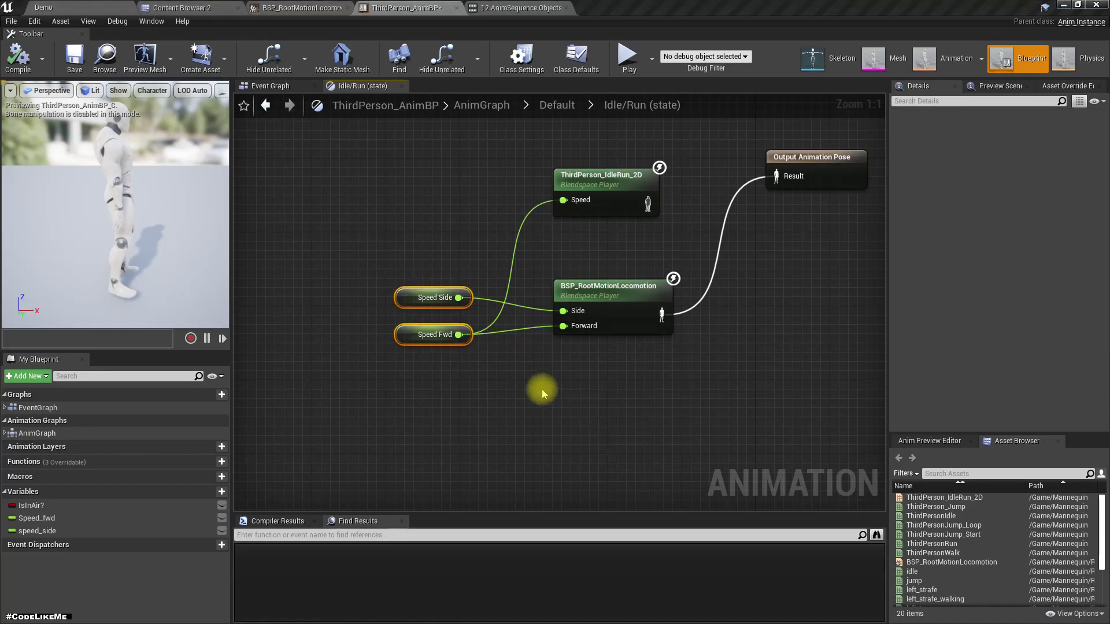
click(278, 86)
mouse_move(388, 343)
right_down()
mouse_move(515, 362)
mouse_move(375, 335)
right_up()
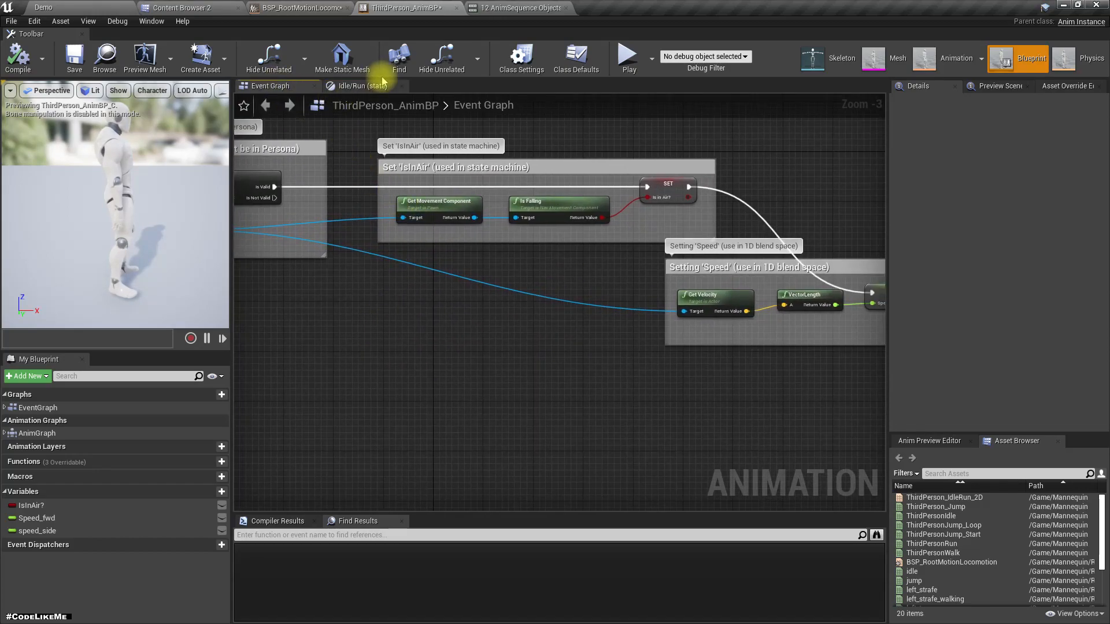
right_drag(614, 352, 379, 322)
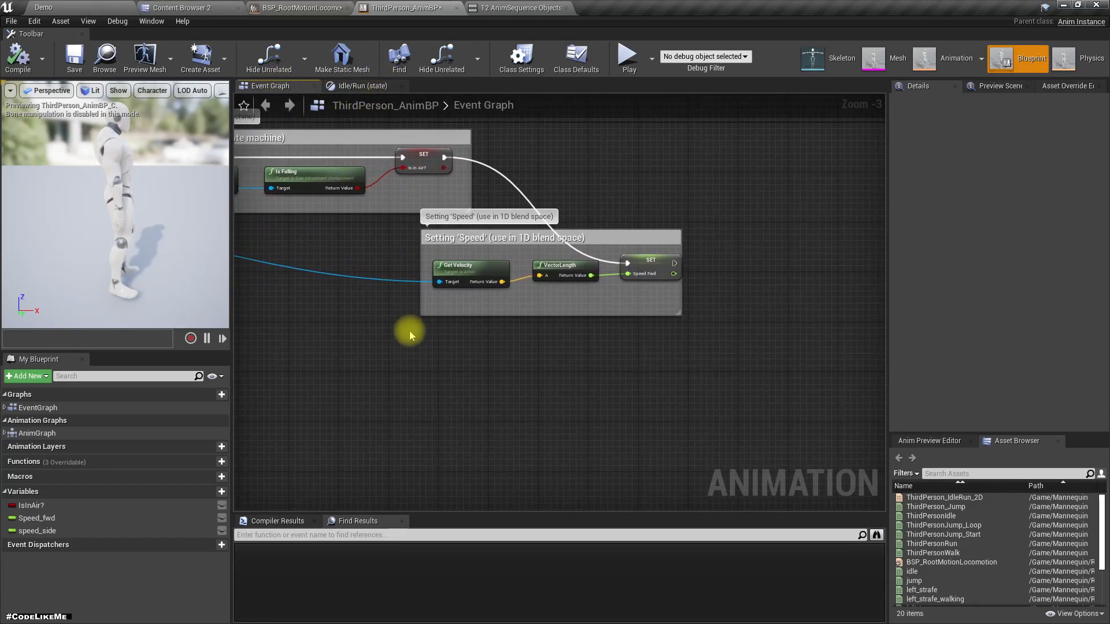
right_drag(381, 338, 680, 403)
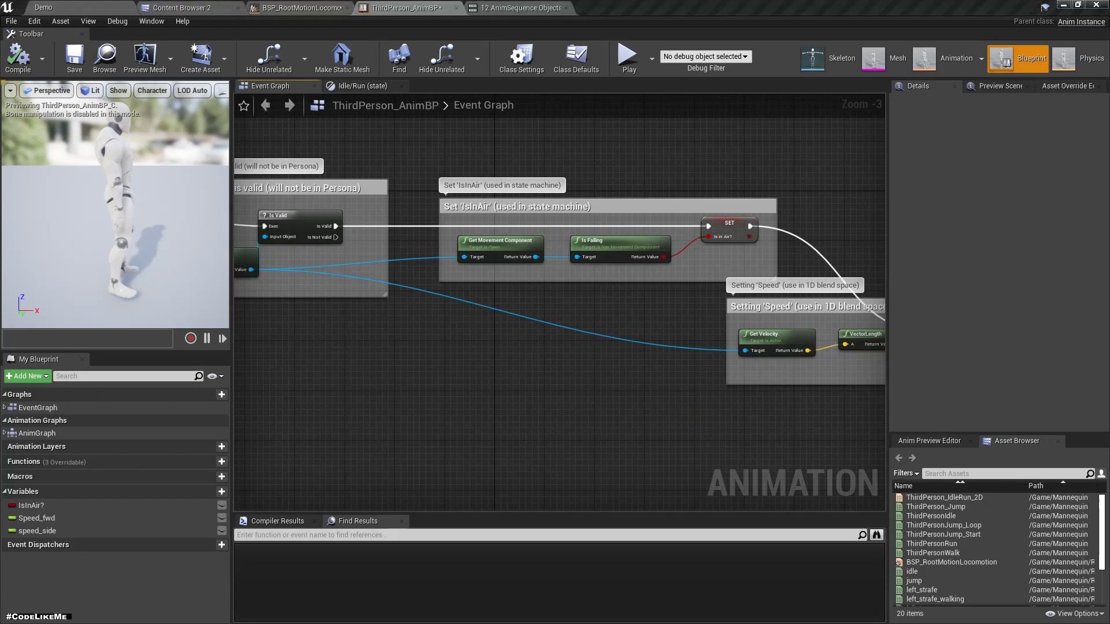
Open the ThirdPersonCharacter blueprint, located through the Demo level's default pawn class.
click(64, 7)
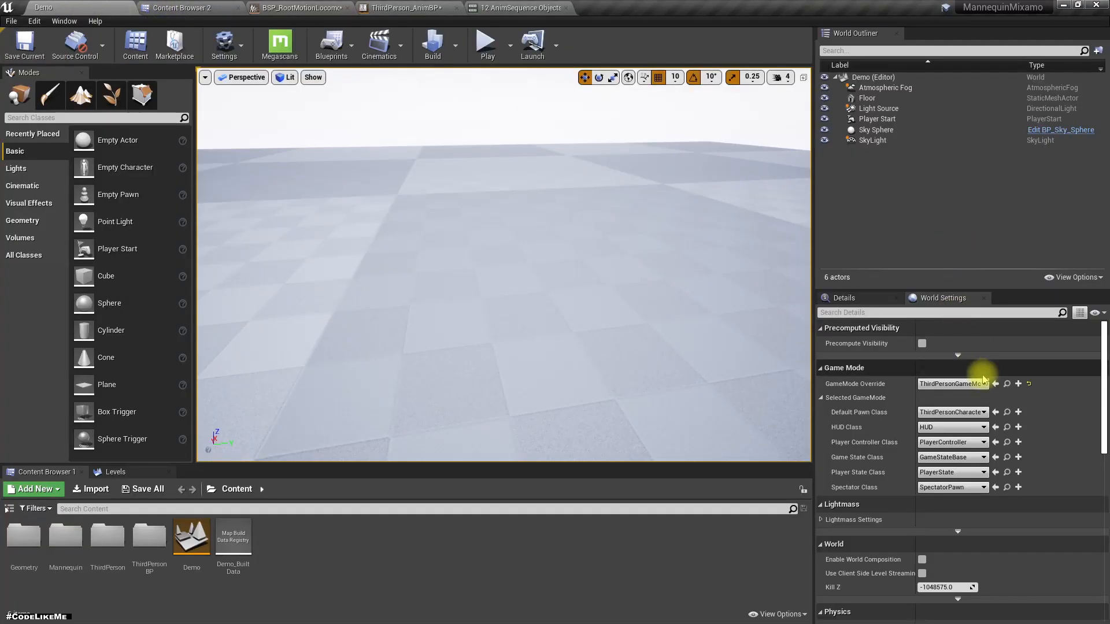
click(1007, 413)
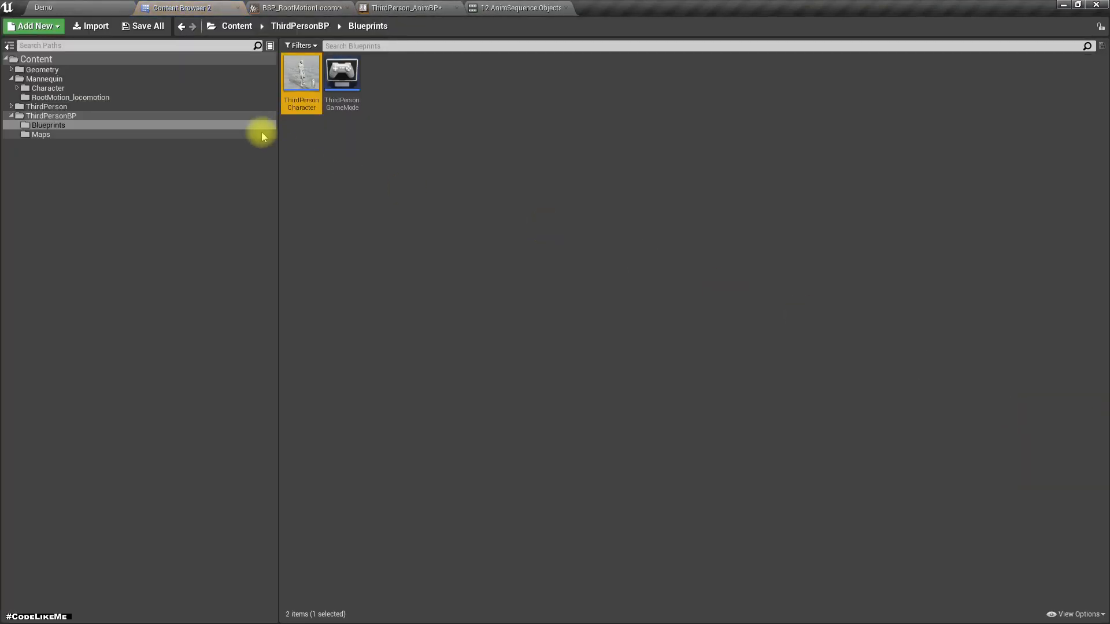
double_click(297, 58)
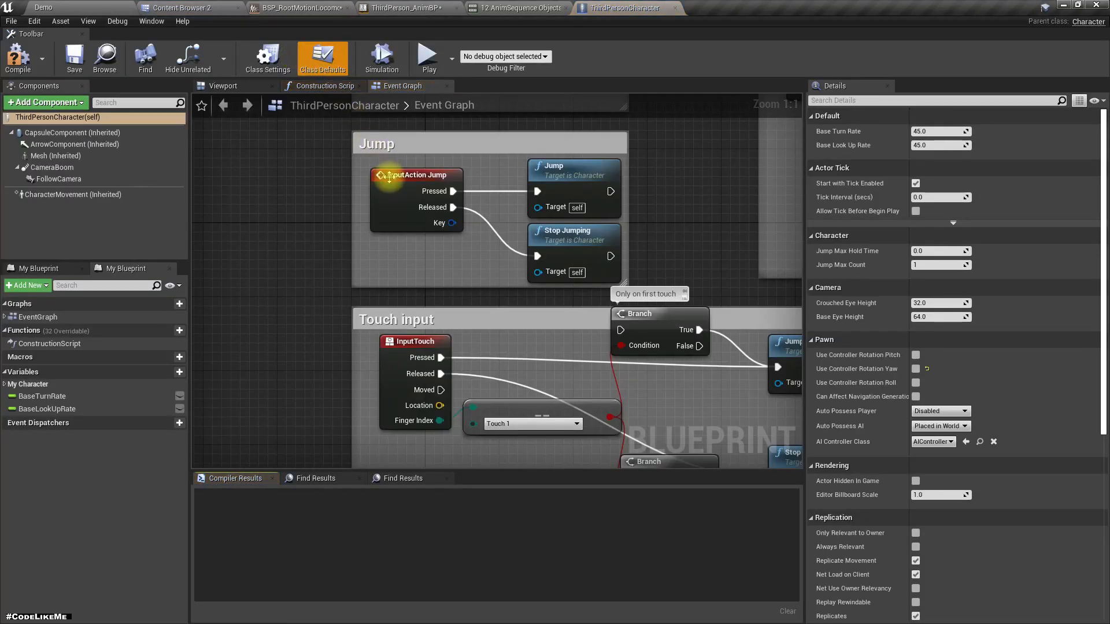
Break the execution links from InputAxis MoveForward and InputAxis MoveRight to their Add Movement Input nodes.
right_drag(538, 211, 482, 381)
scroll(574, 278, down, 4)
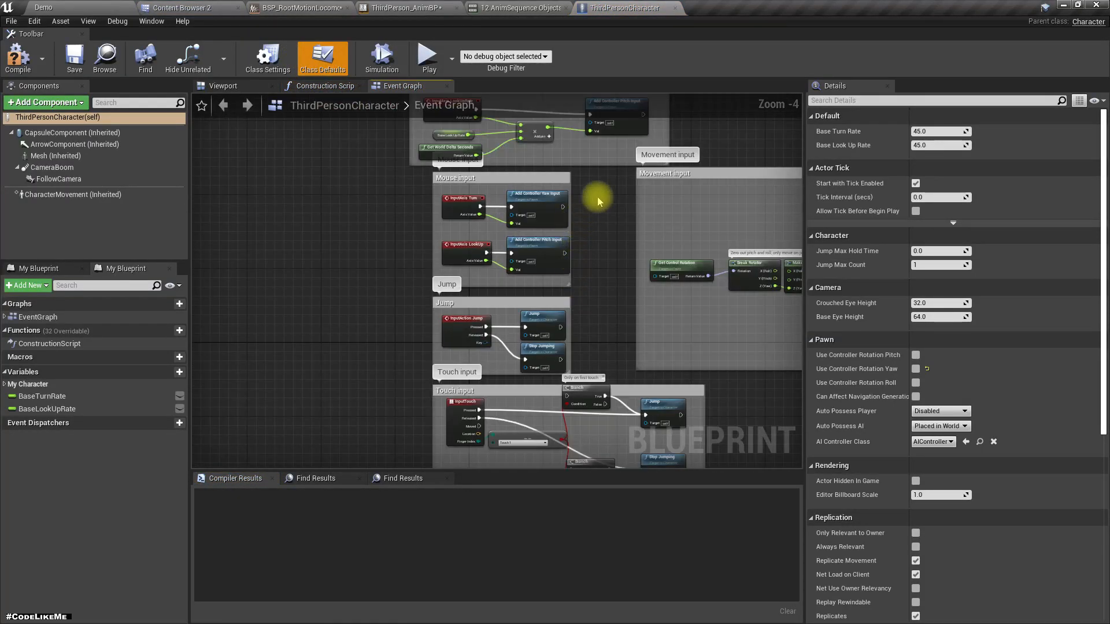
right_drag(595, 193, 584, 367)
scroll(566, 231, up, 1)
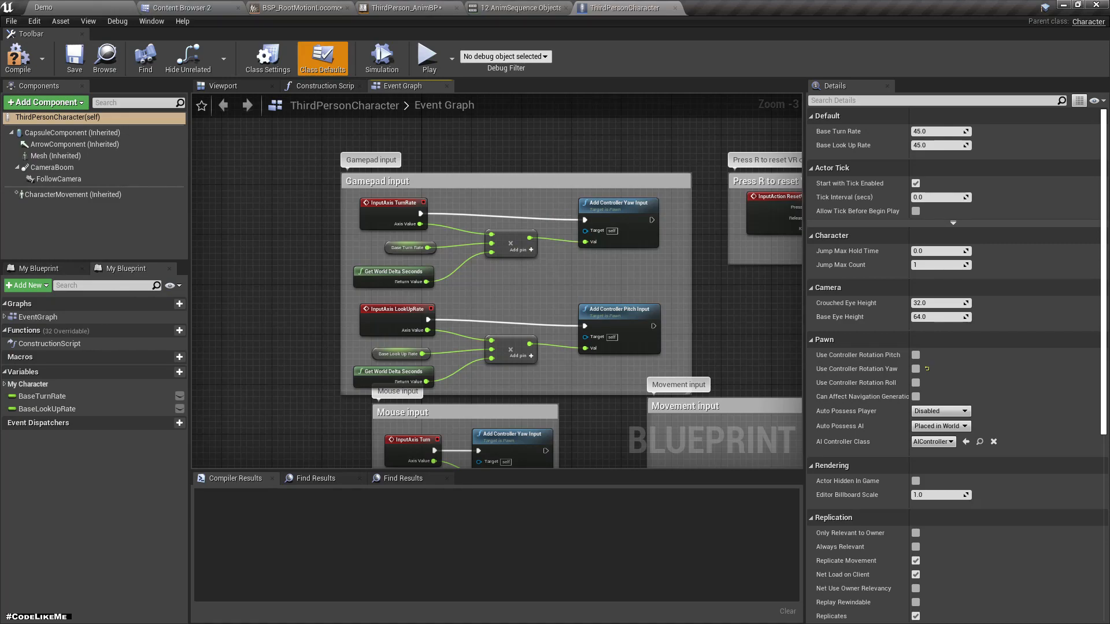
right_drag(657, 265, 497, 210)
scroll(647, 260, down, 1)
right_drag(647, 260, 315, 166)
scroll(357, 212, up, 4)
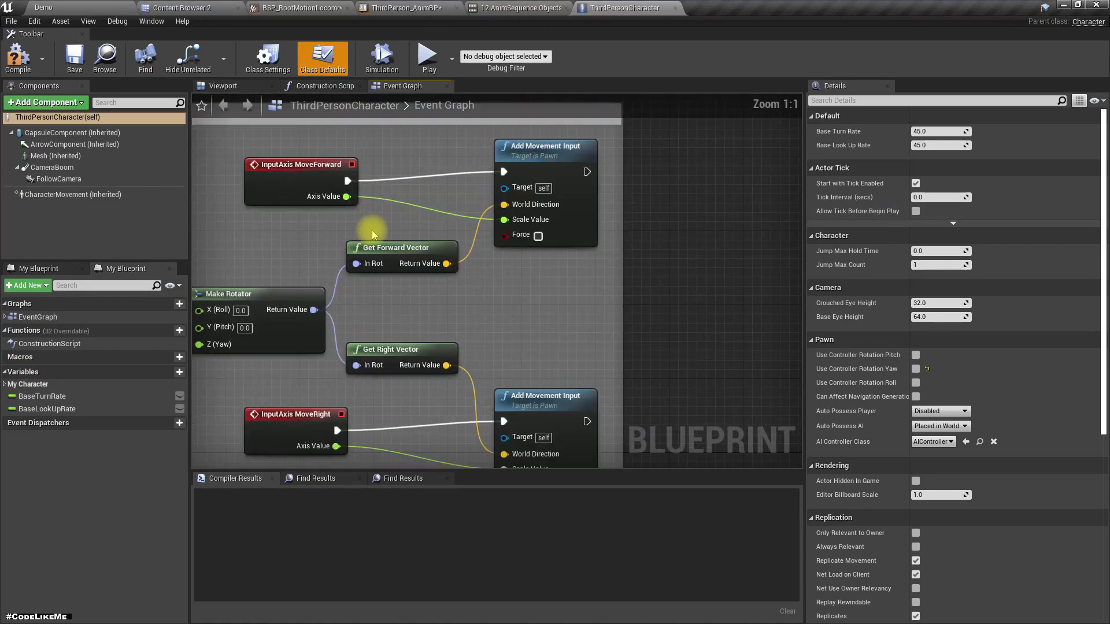
right_drag(411, 319, 526, 255)
scroll(477, 322, down, 1)
scroll(526, 255, down, 1)
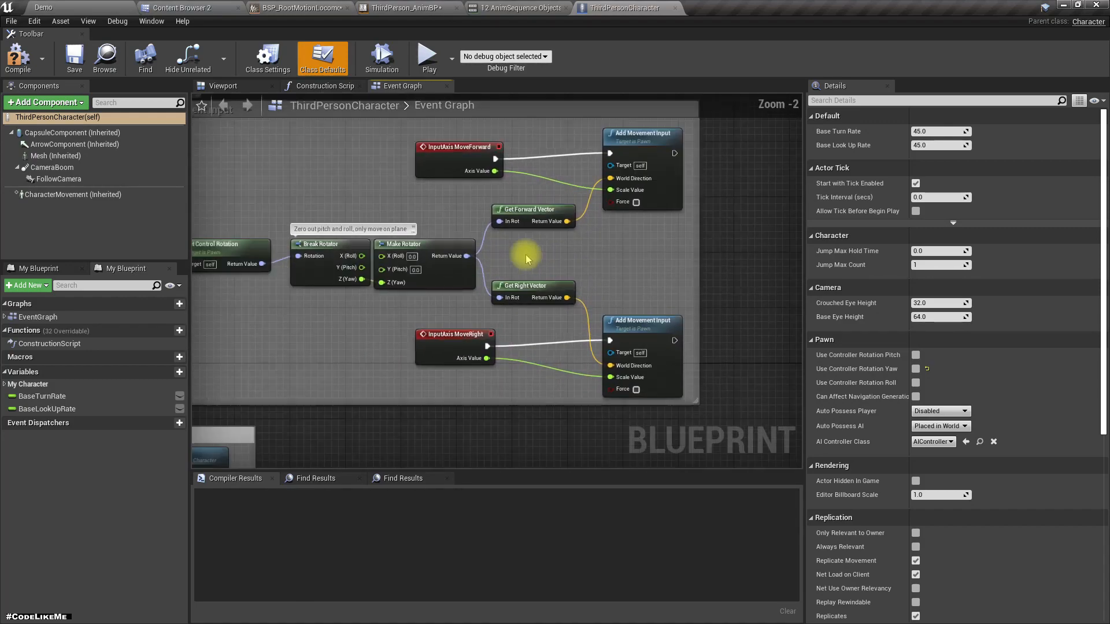
drag(243, 200, 613, 319)
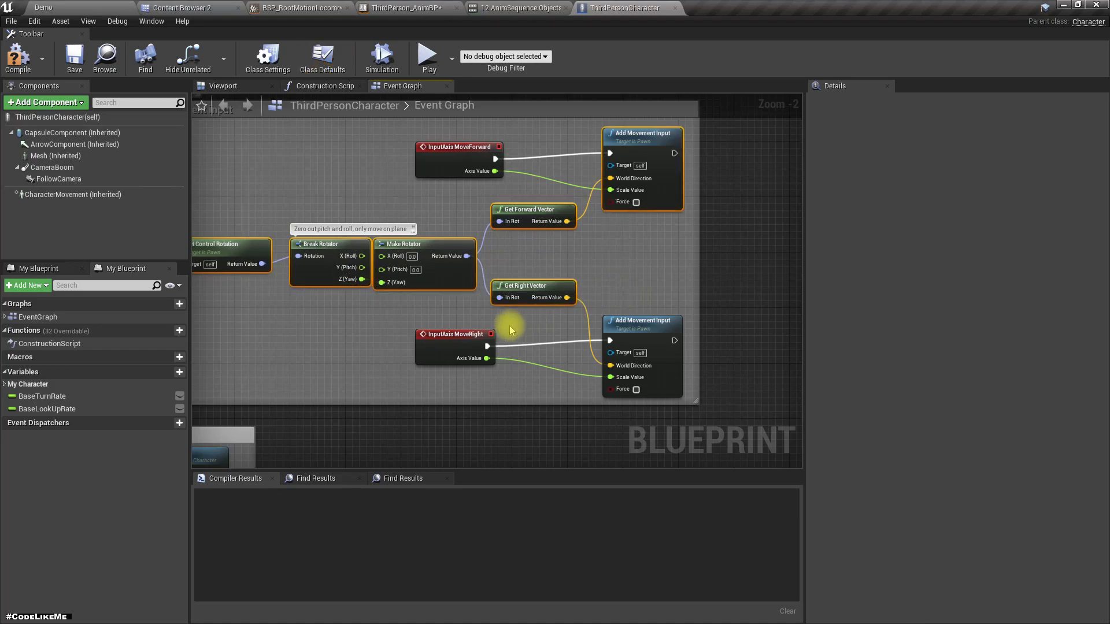
right_click(485, 350)
click(514, 377)
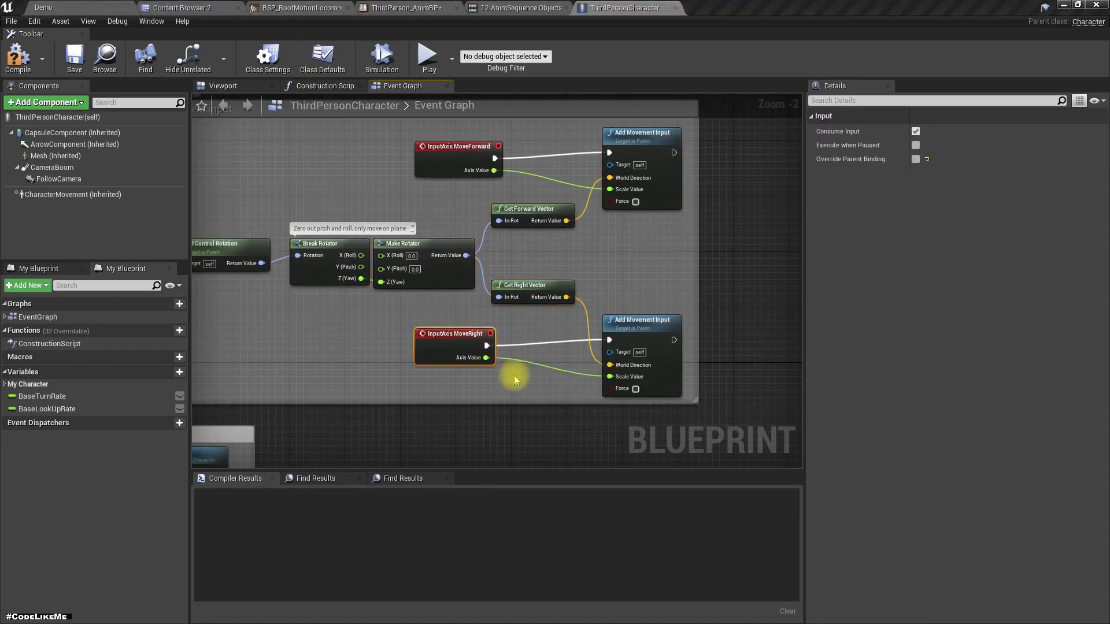
right_click(495, 158)
click(583, 181)
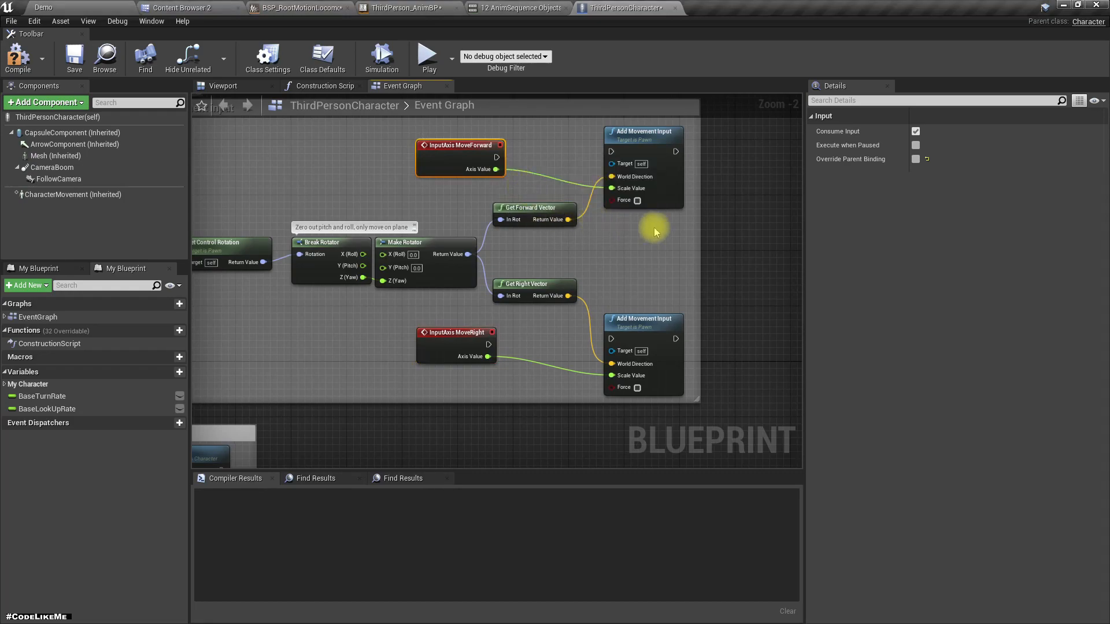
Open the class settings of ThirdPersonCharacter.
right_drag(613, 254, 644, 251)
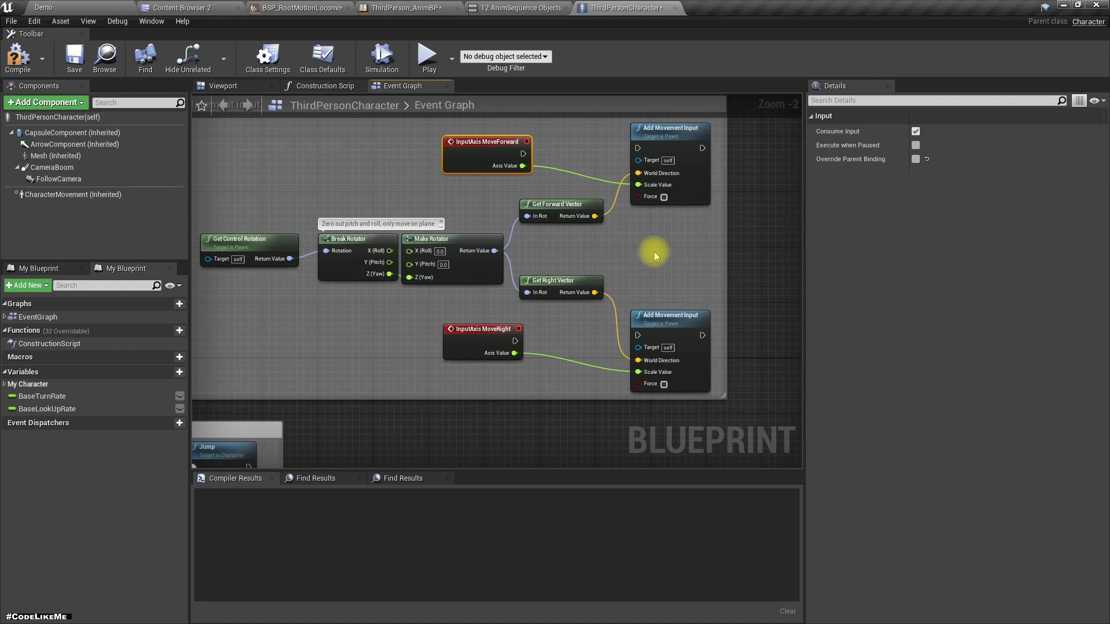
right_drag(655, 256, 576, 269)
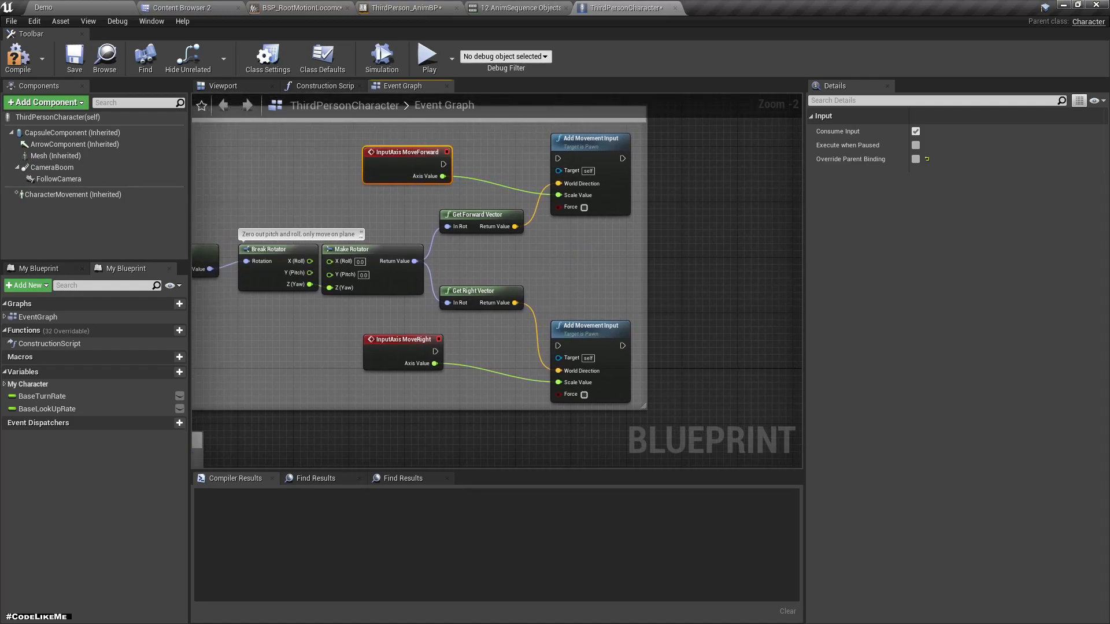
click(268, 57)
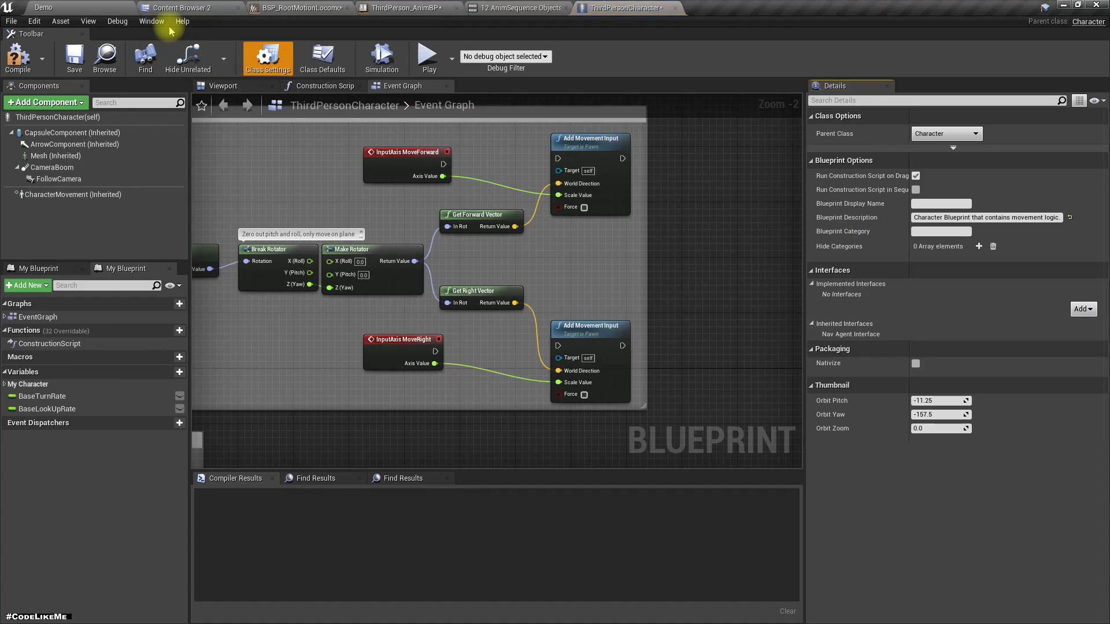
Create a new folder named BP directly under Content in the content browser.
click(177, 7)
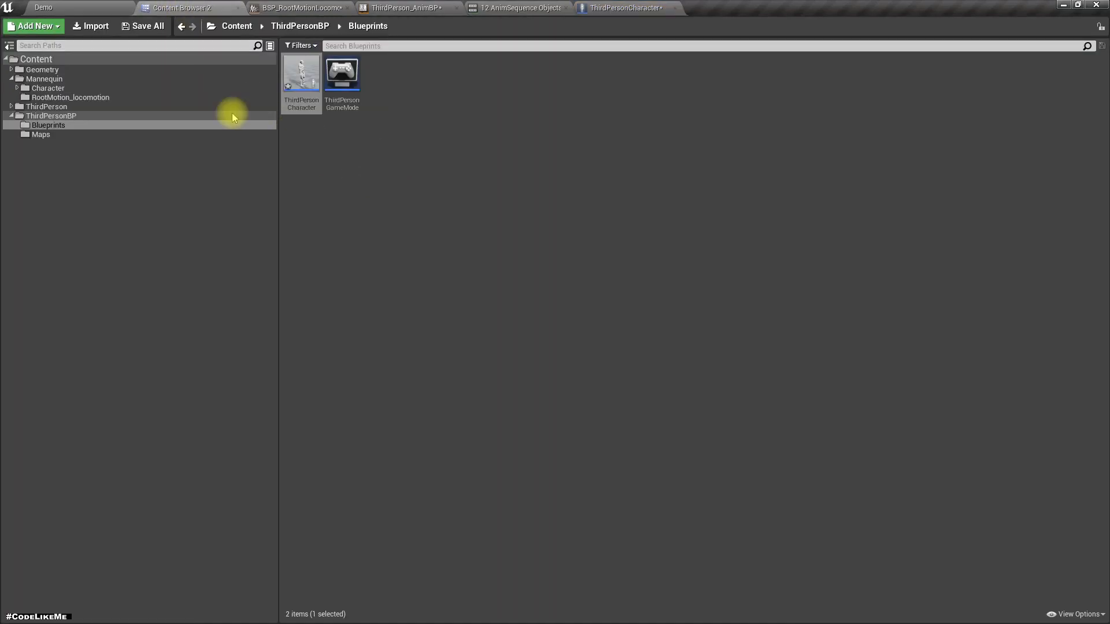
right_click(55, 68)
right_click(48, 58)
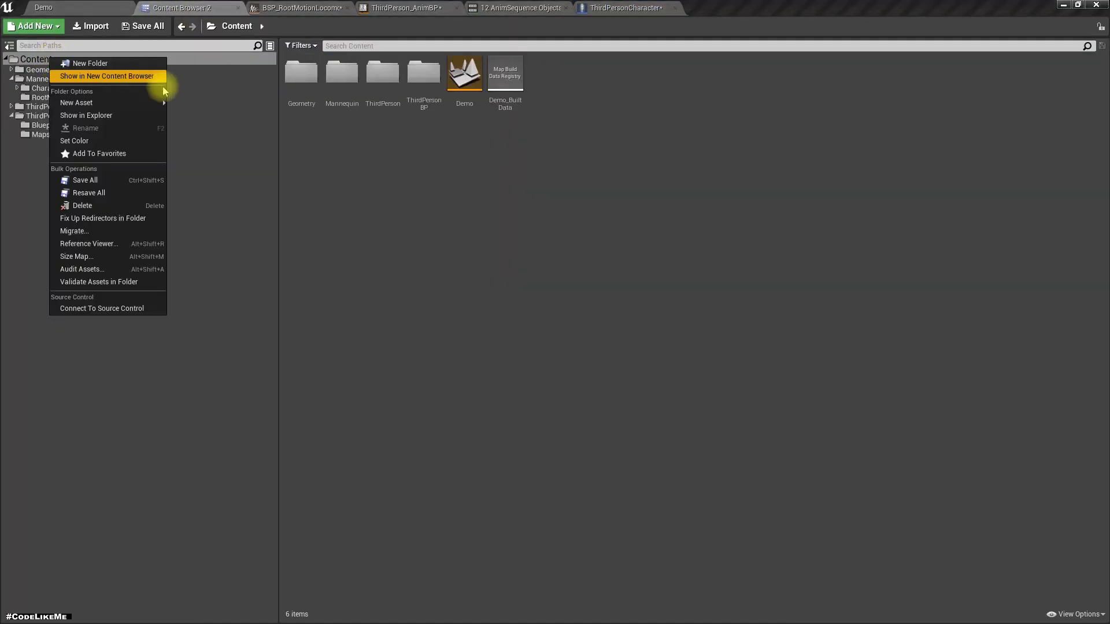
click(137, 64)
text(BP)
key(Return)
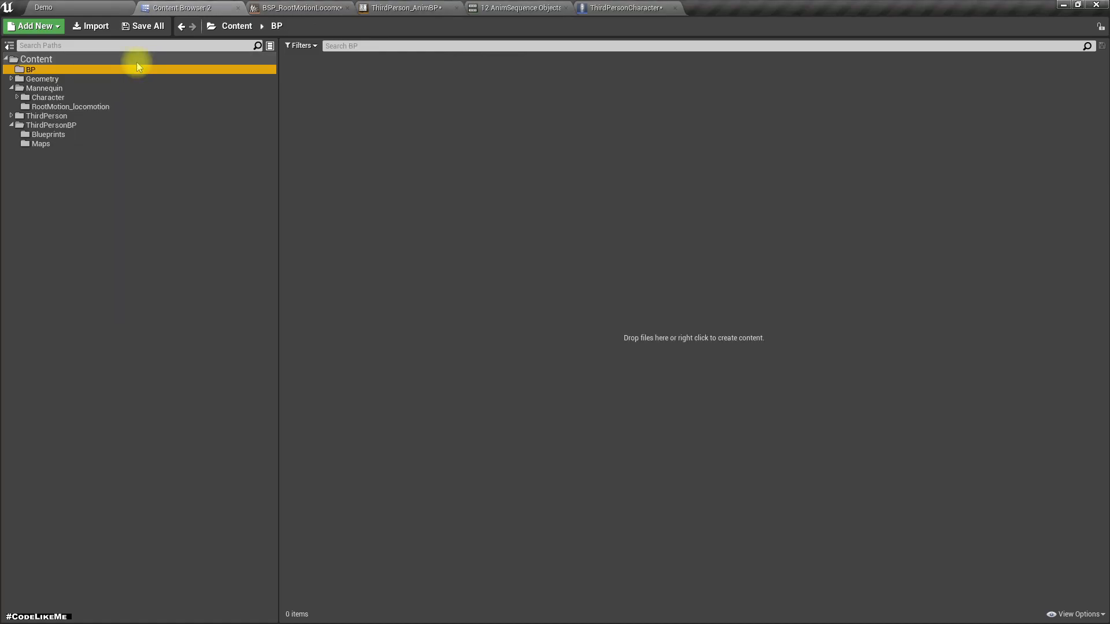
Create a Blueprint Interface named BPI_CharacterMovement in the BP folder.
right_click(517, 148)
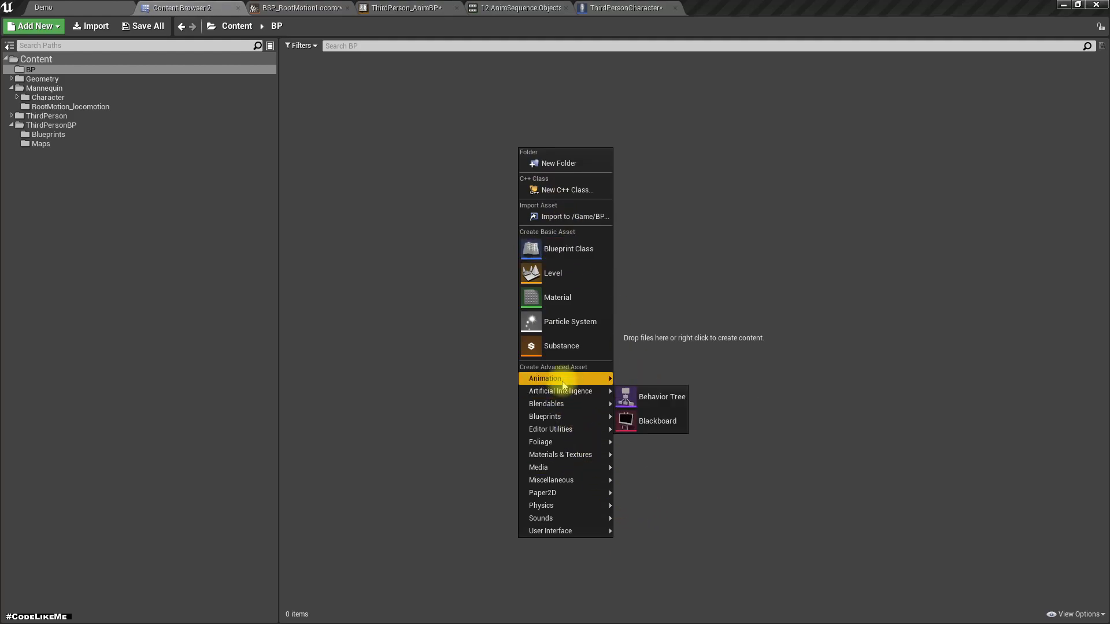
mouse_move(570, 380)
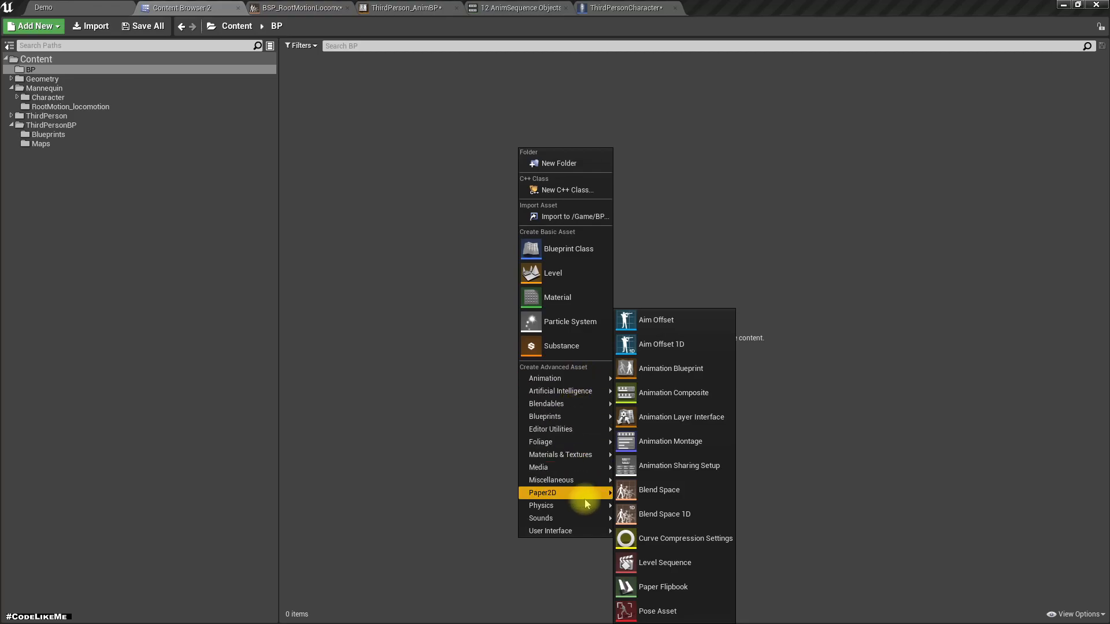
mouse_move(594, 490)
mouse_move(604, 417)
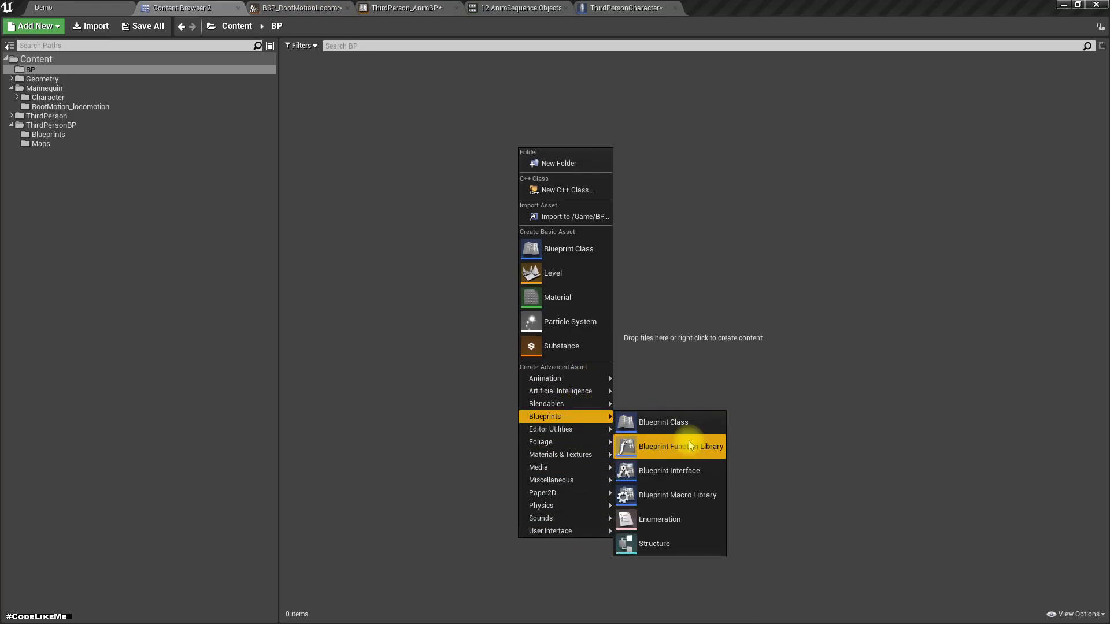
click(694, 480)
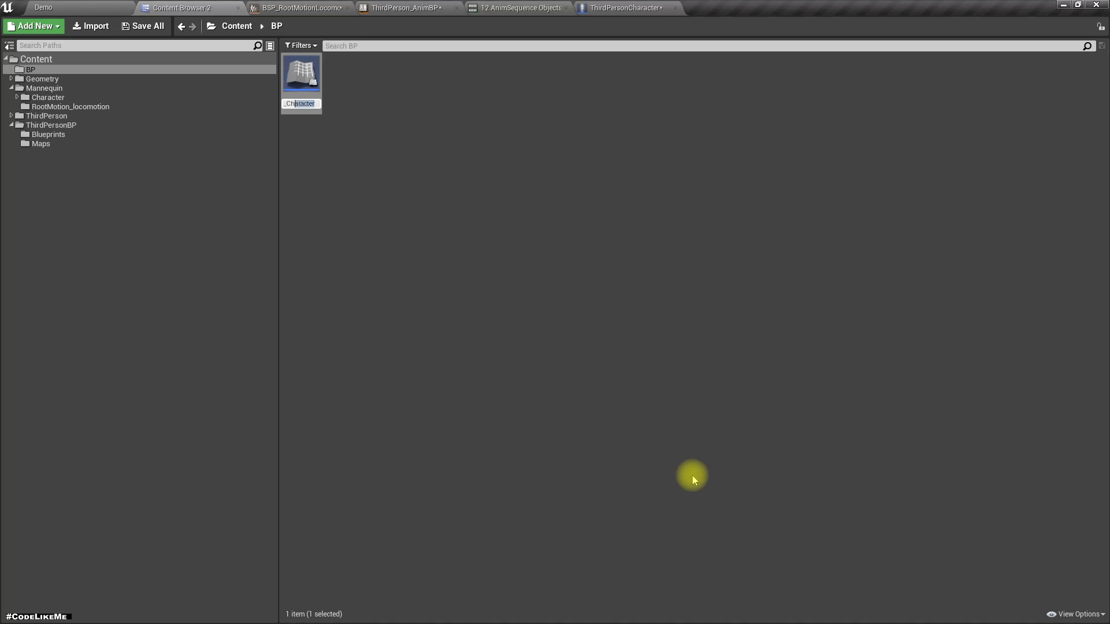
key(Right)
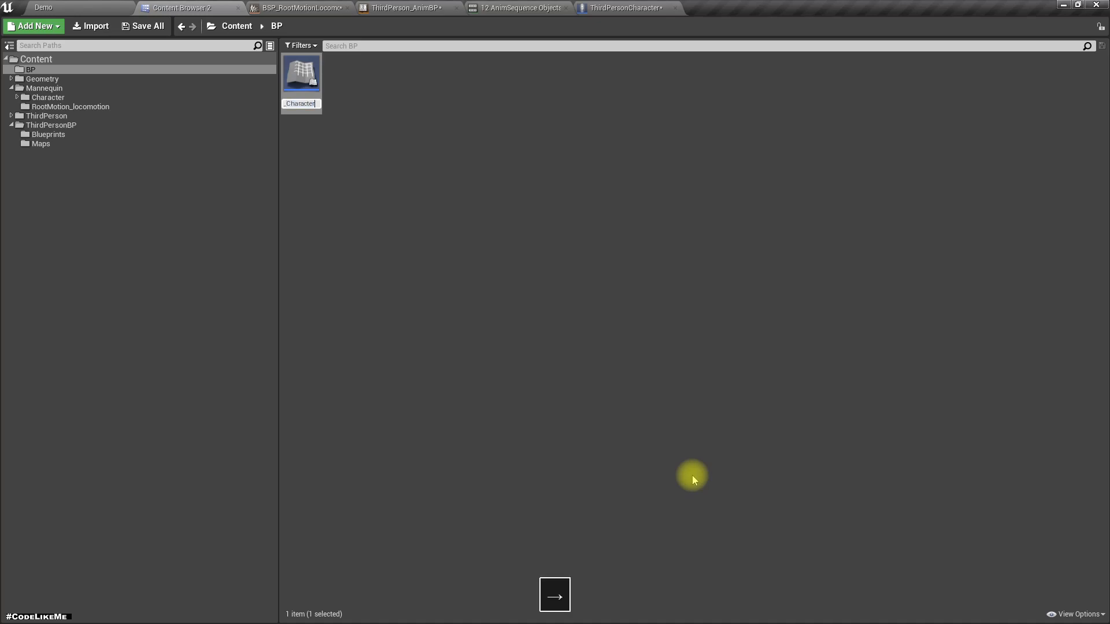
text(Movement)
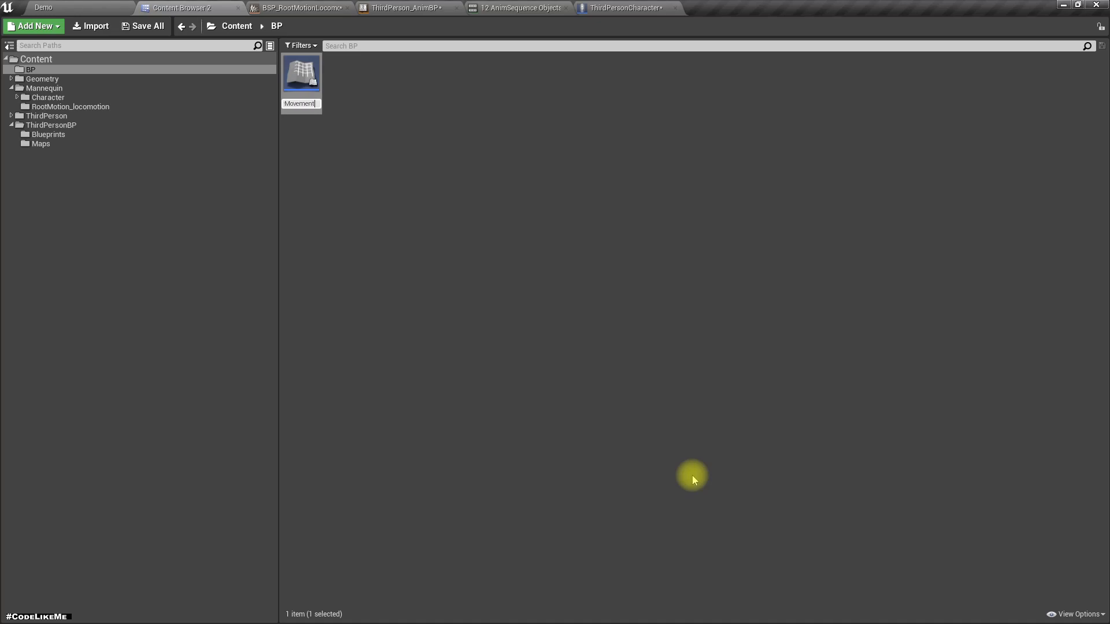
key(Return)
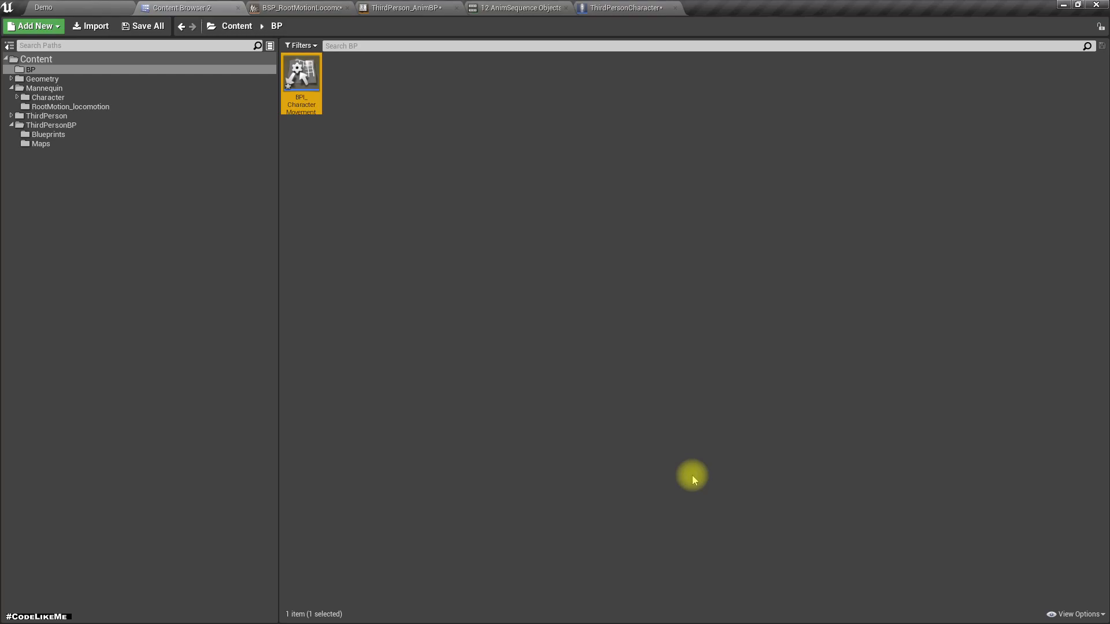
Open BPI_CharacterMovement and name its function GetMovementInput.
key(Return)
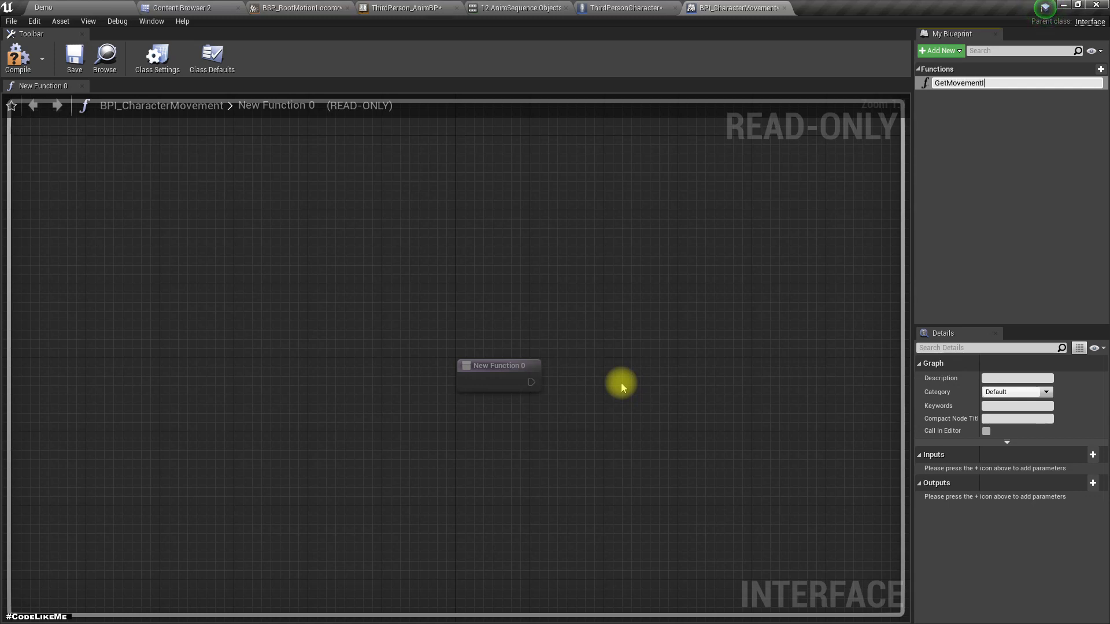
key(Return)
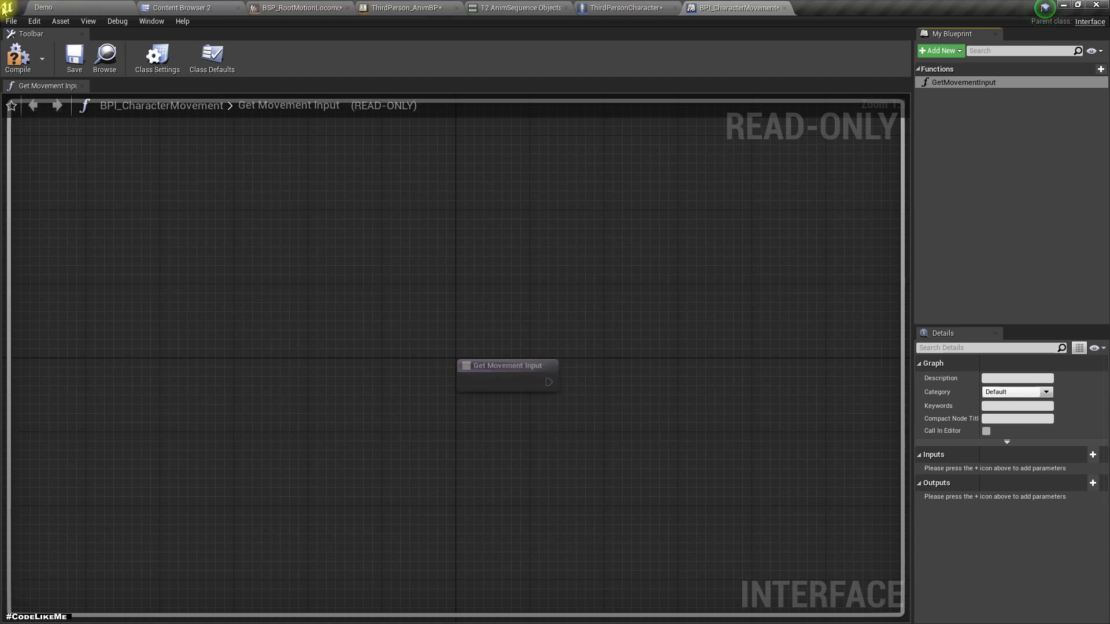
Add float outputs named forward and side to GetMovementInput, then compile the interface and save all assets.
click(1092, 482)
click(987, 500)
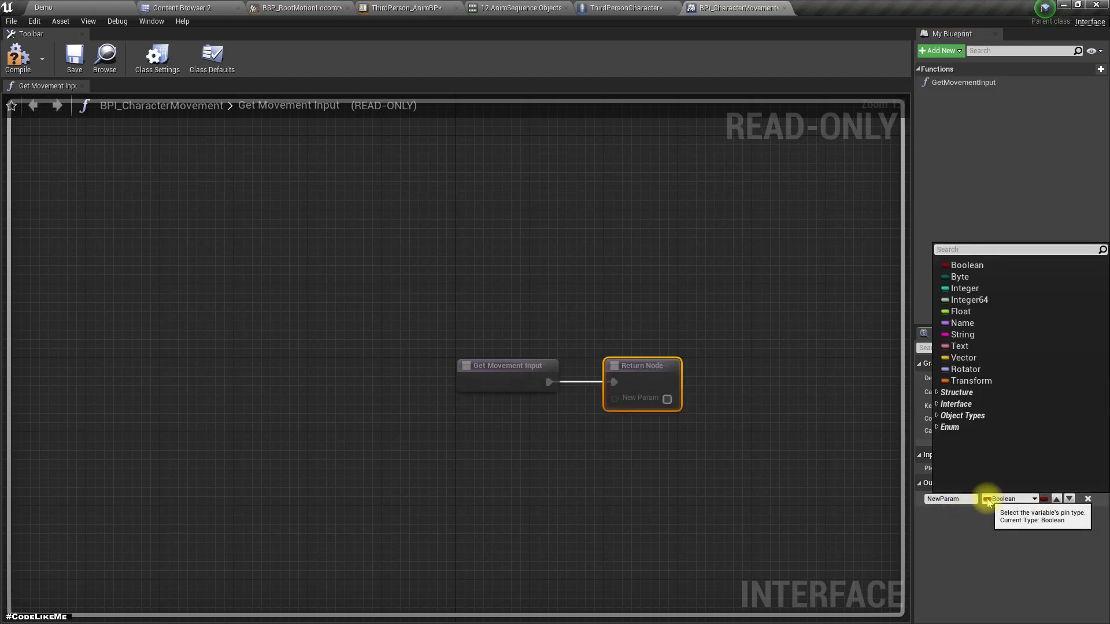
click(970, 312)
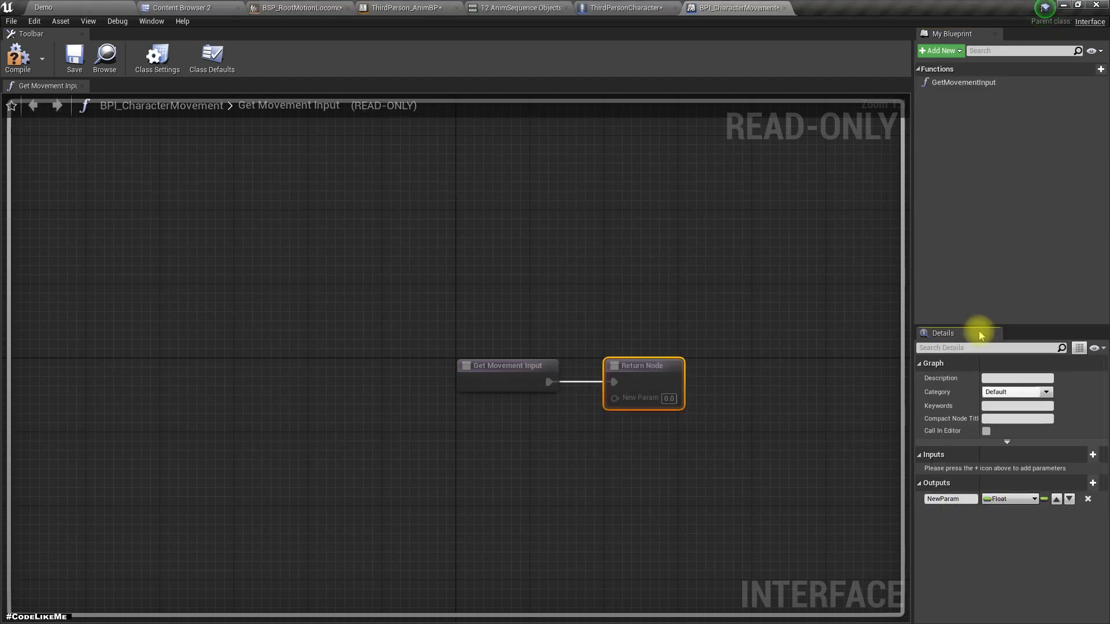
click(968, 500)
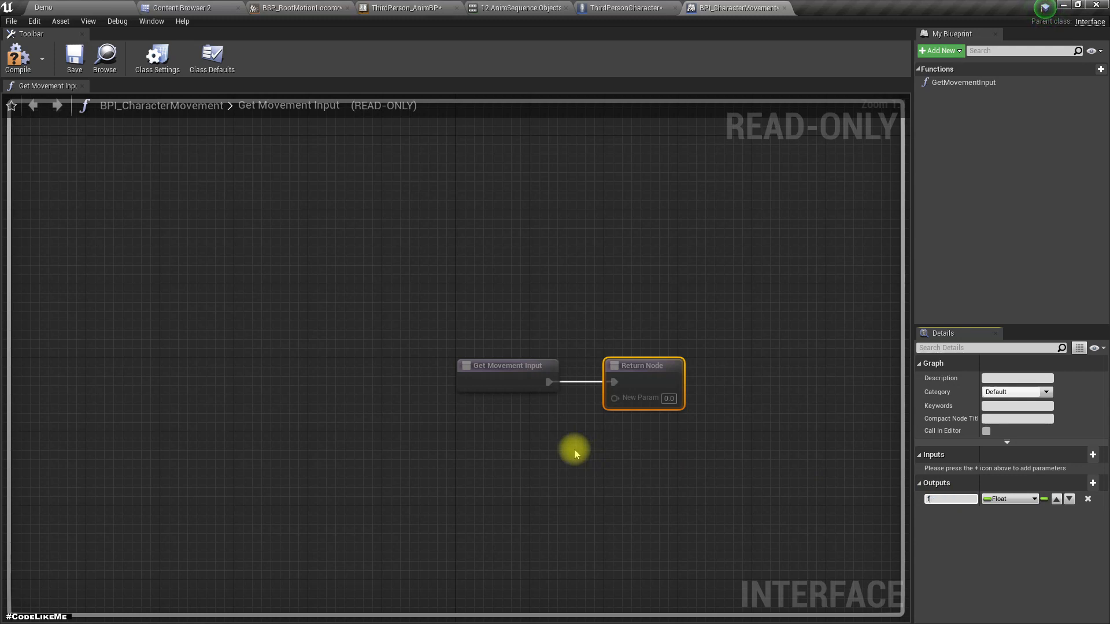
text(forward)
key(Return)
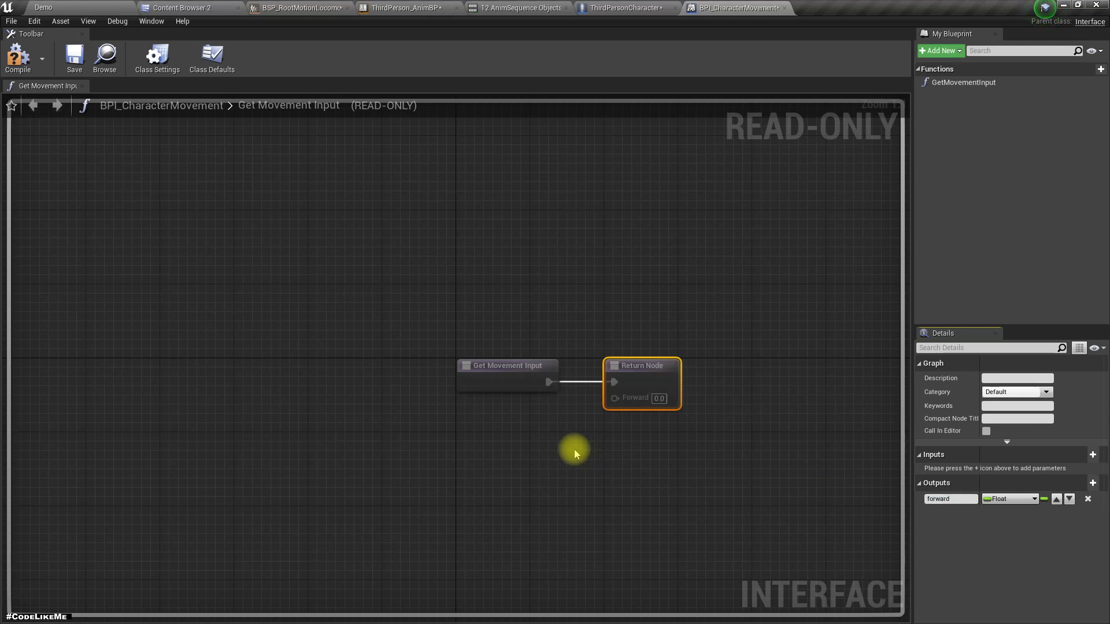
click(1092, 483)
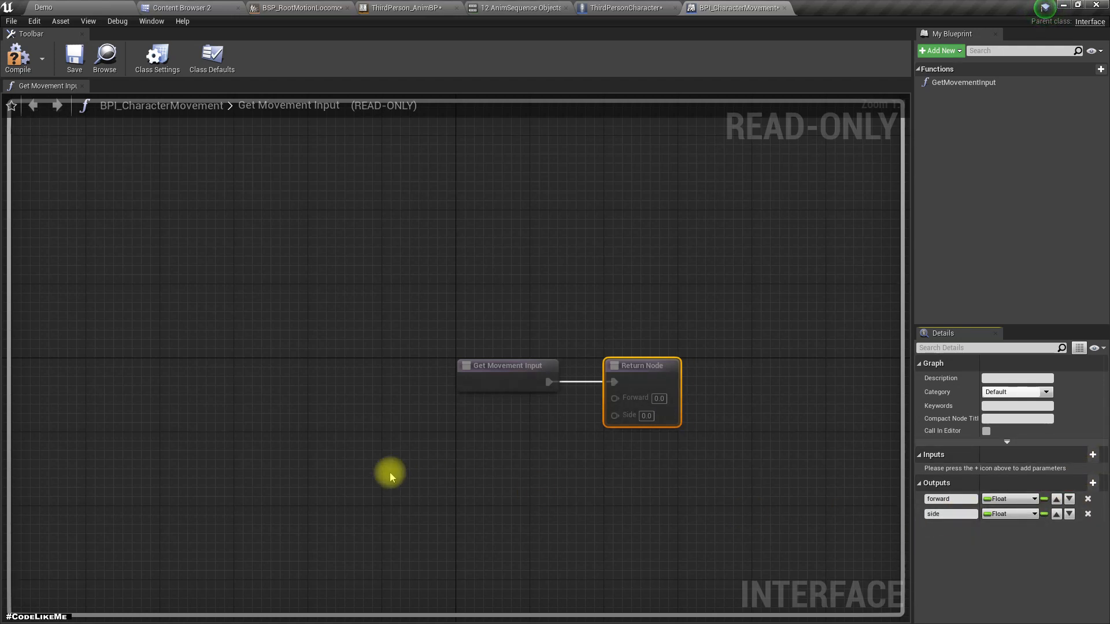
click(18, 55)
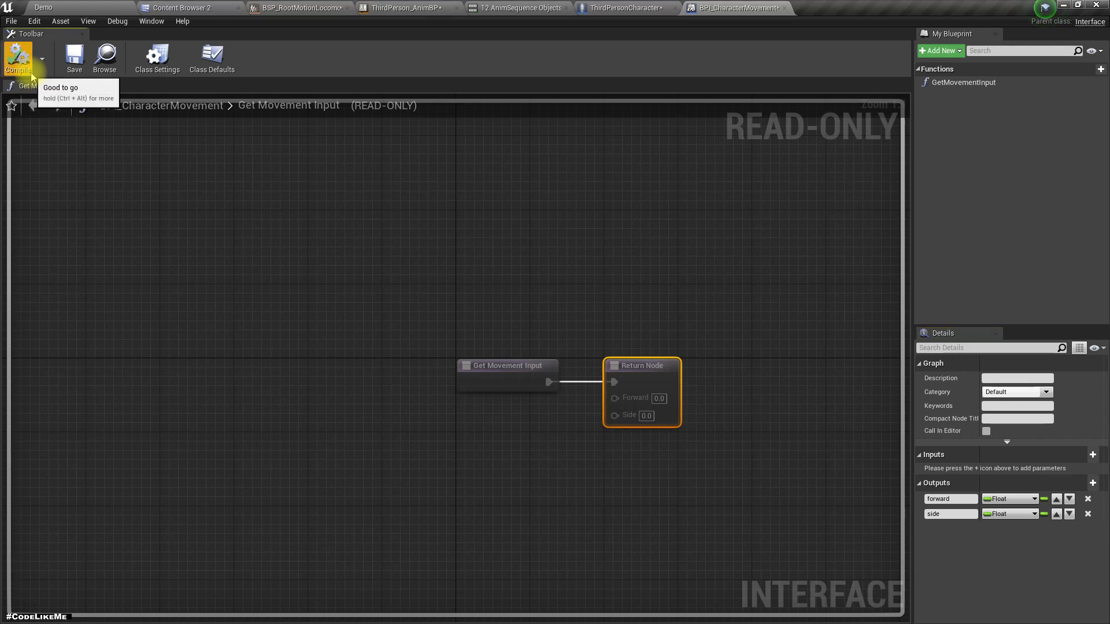
key(ctrl+shift+s)
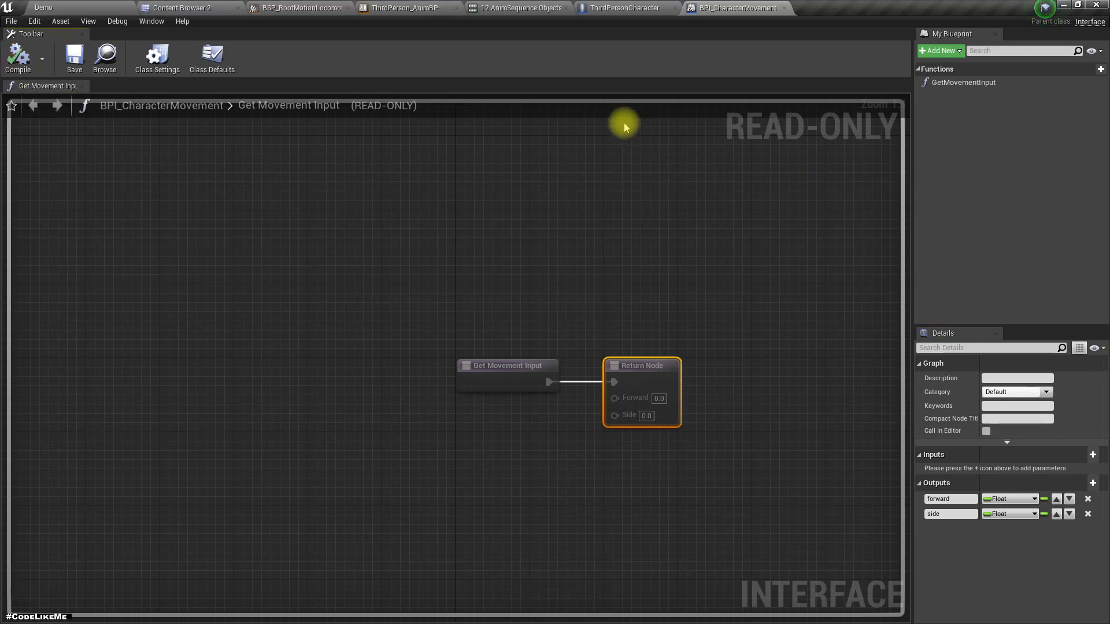
Add BPI_CharacterMovement to the implemented interfaces of ThirdPersonCharacter.
click(604, 7)
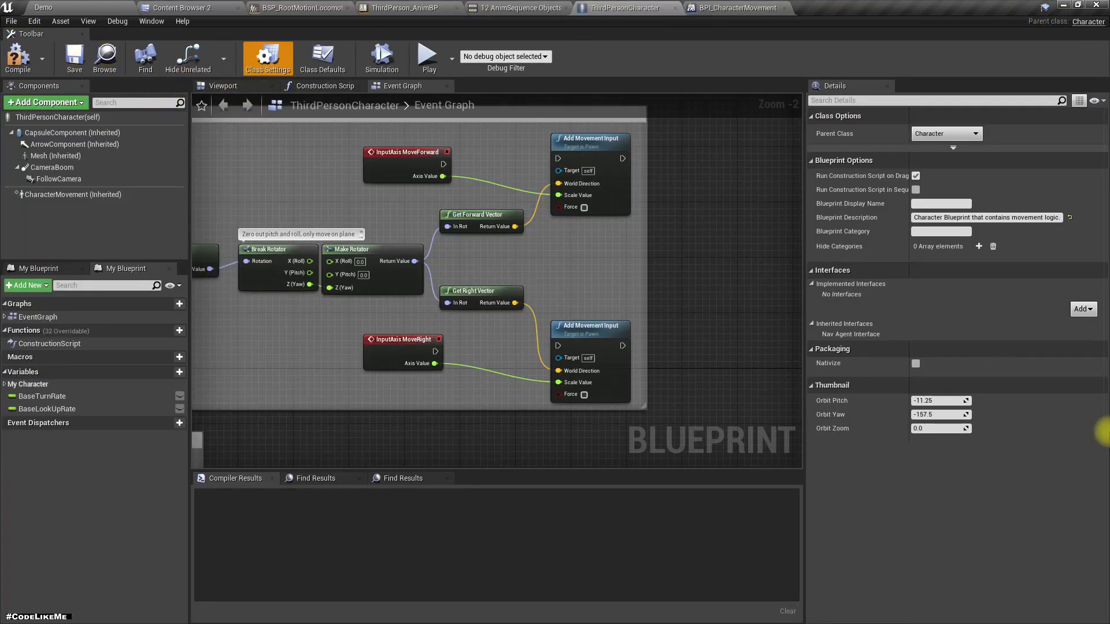
click(1082, 309)
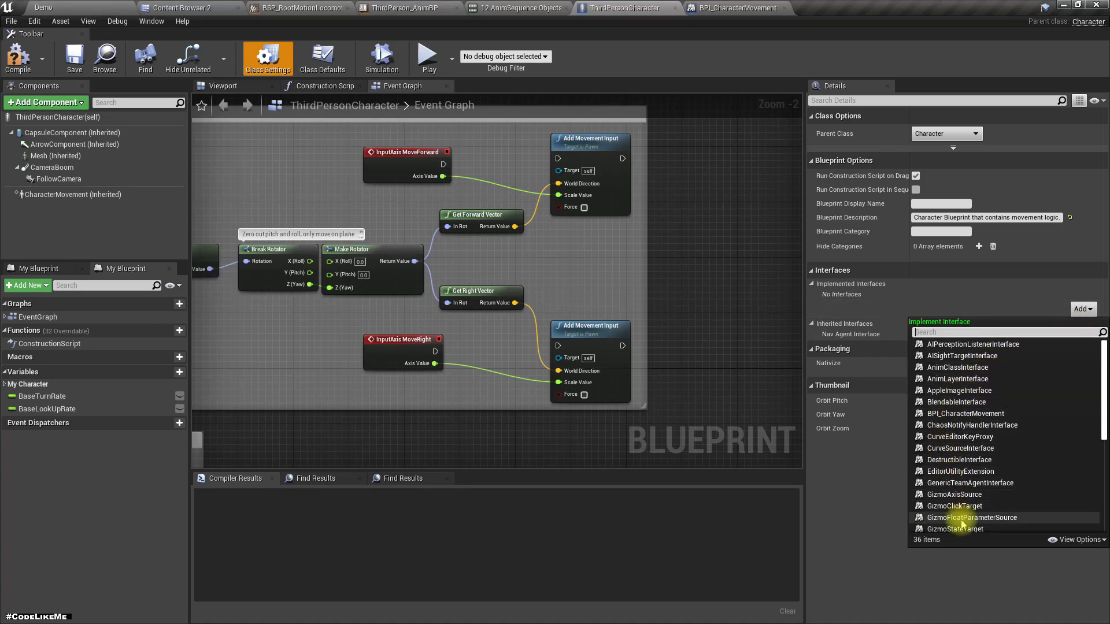
click(964, 413)
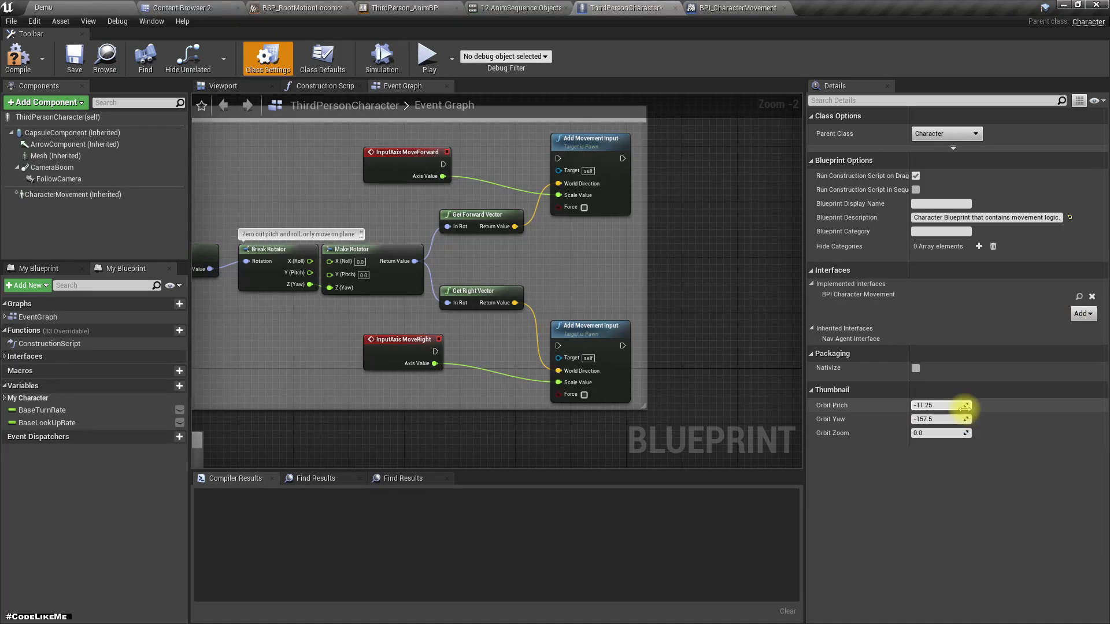
Compile ThirdPersonCharacter and open its Get Movement Input interface function for editing.
click(18, 56)
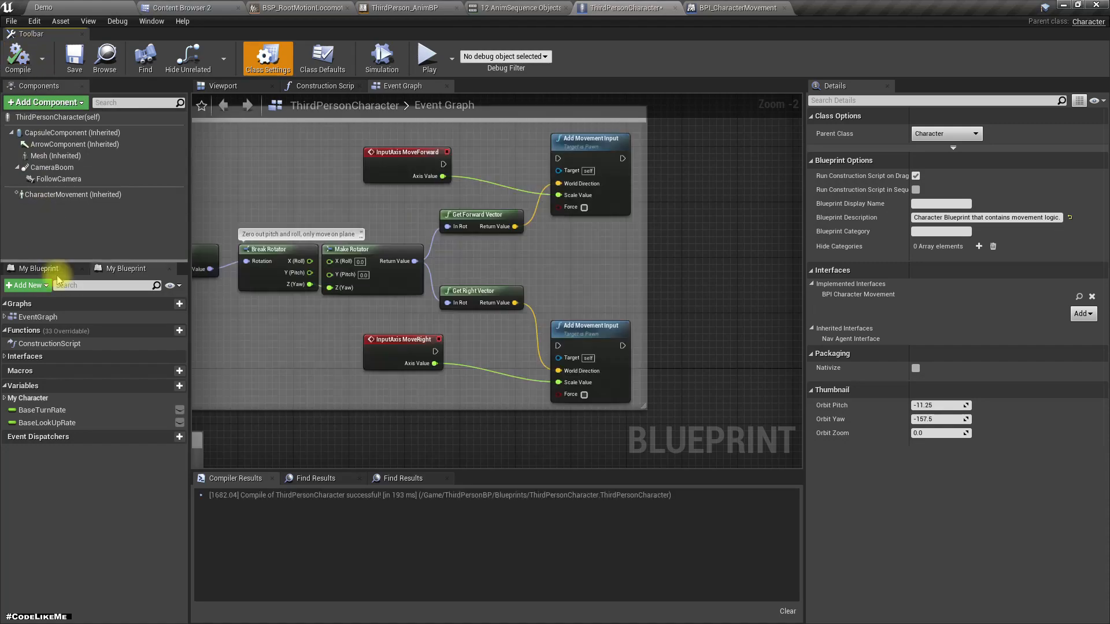
click(4, 356)
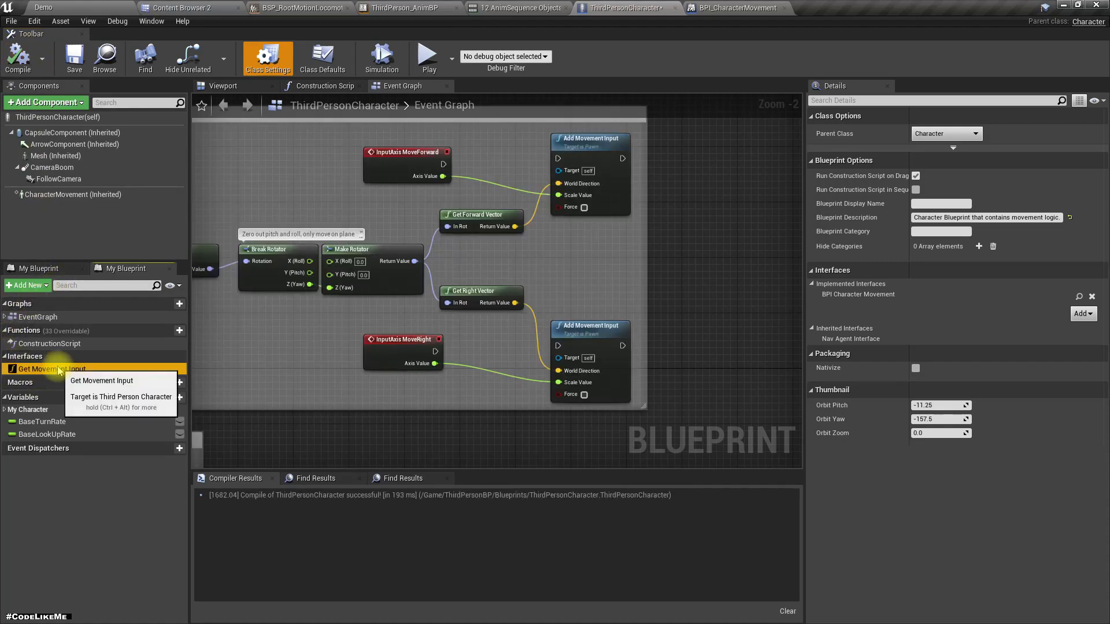
double_click(52, 368)
right_drag(483, 354, 527, 284)
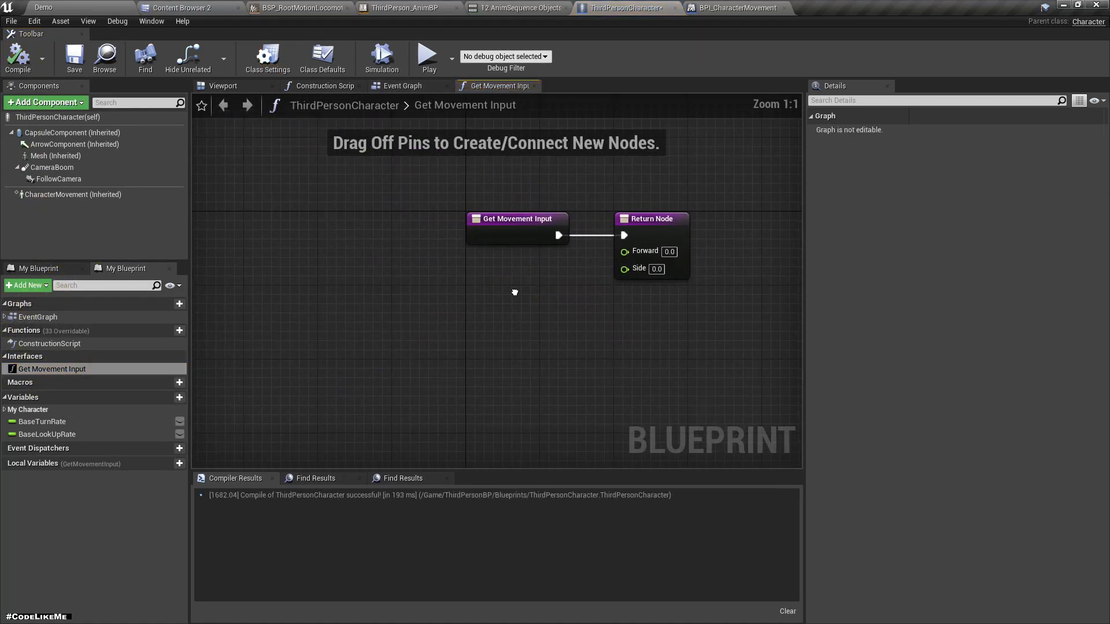
Add a Get MoveForward node and connect its return value to the Return Node's Forward input.
right_click(513, 293)
text(move forwa)
key(Return)
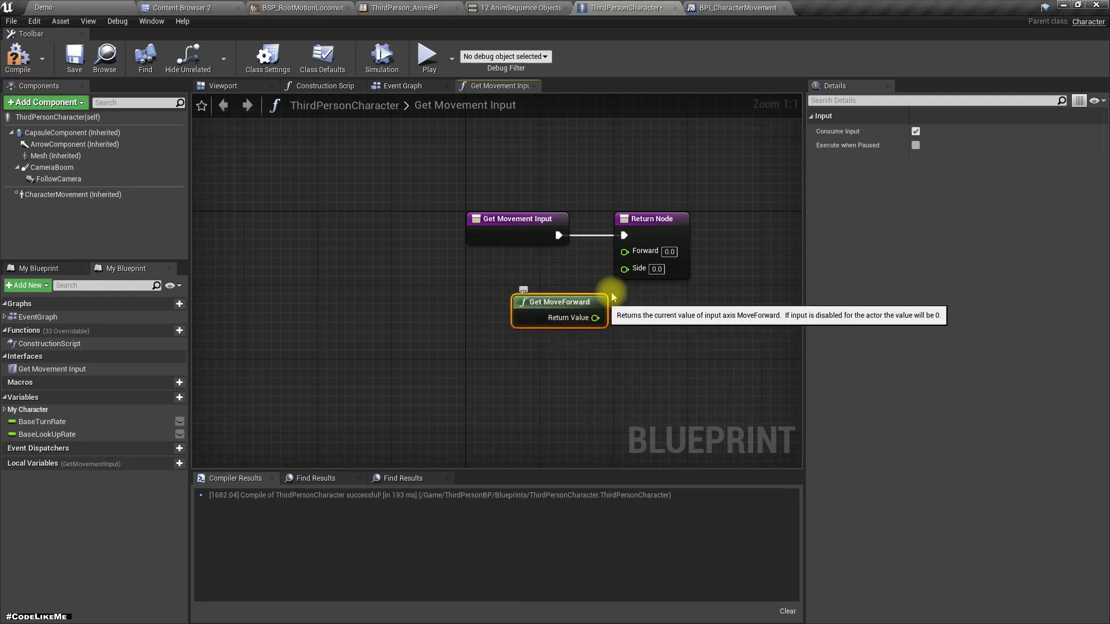
drag(640, 247, 703, 245)
drag(595, 318, 688, 252)
right_drag(643, 348, 636, 322)
Add a Get MoveRight node and connect its return value to the Return Node's Side input.
right_click(512, 331)
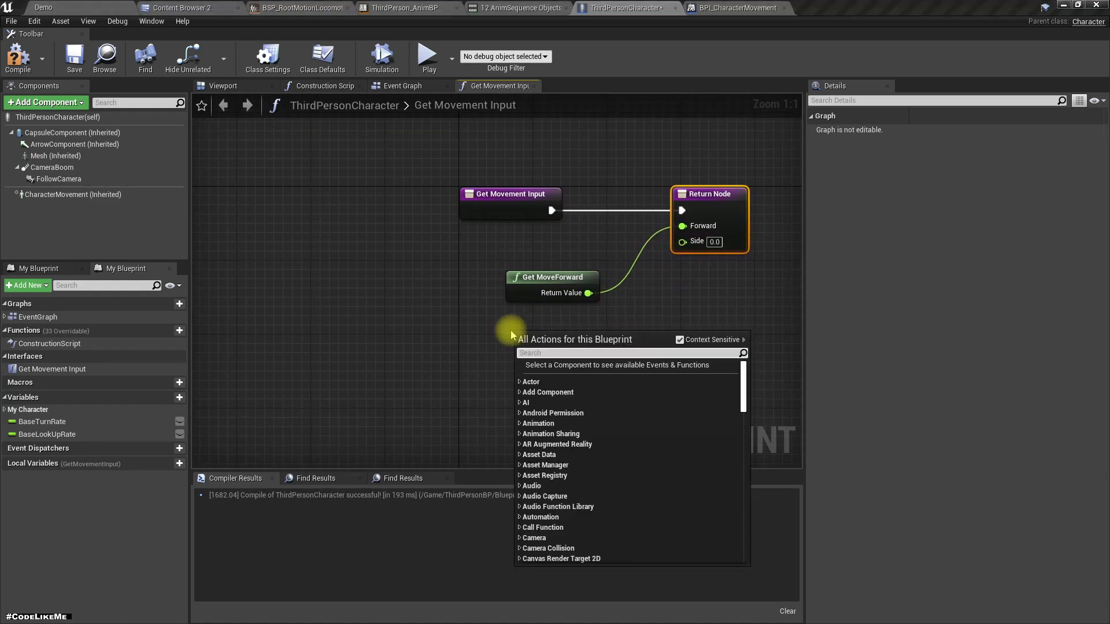
text(move)
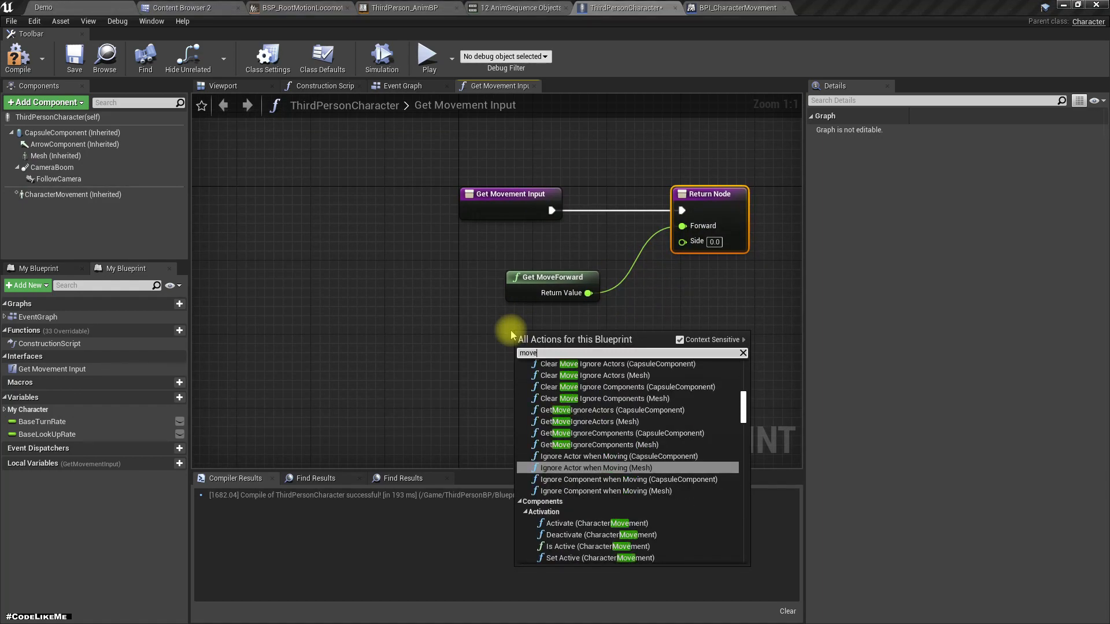
text(righ)
key(Return)
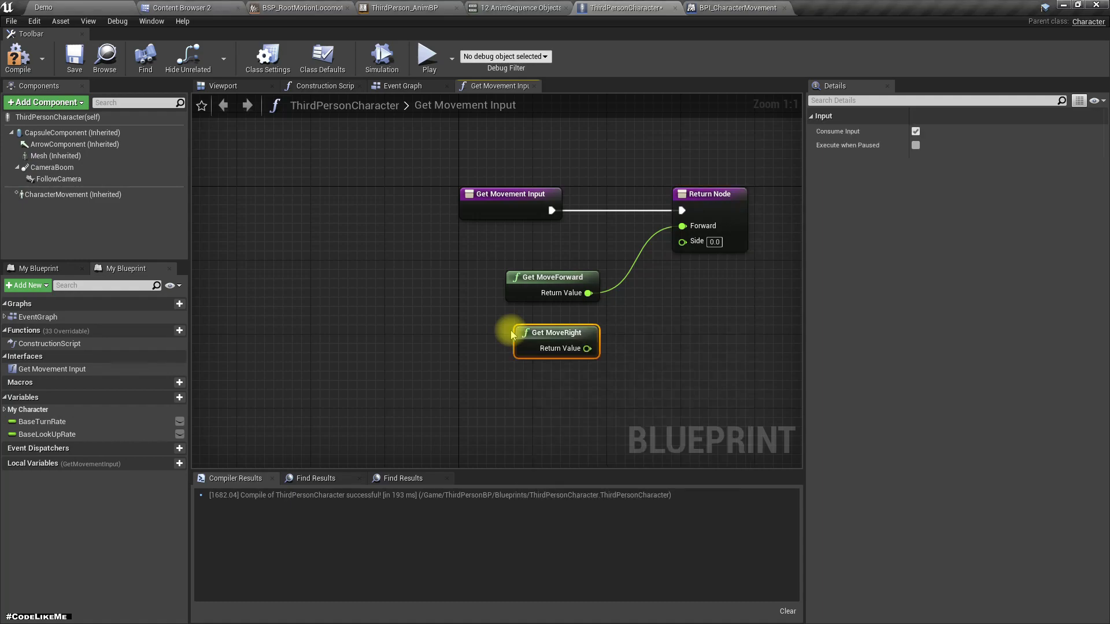
drag(587, 348, 682, 241)
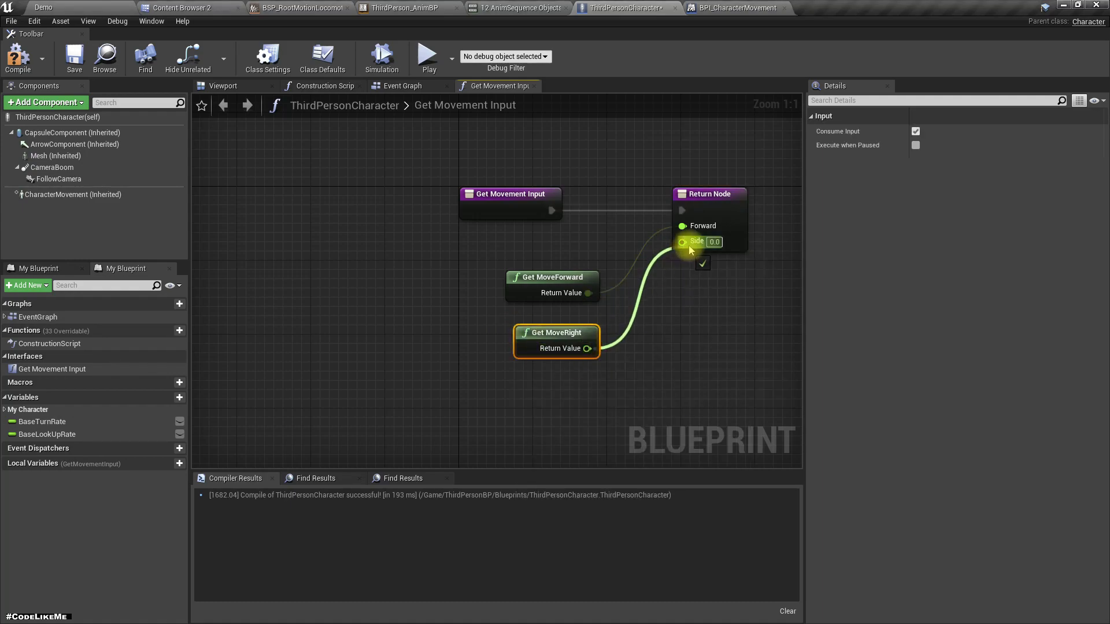
right_drag(712, 321, 578, 366)
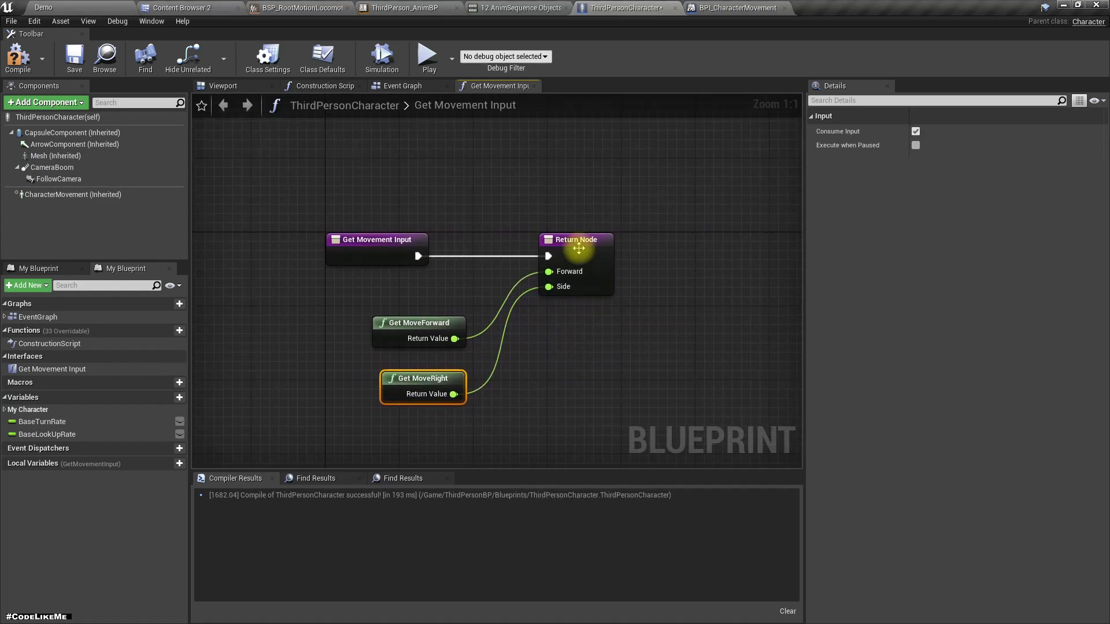
Compile ThirdPersonCharacter and save all assets.
click(19, 61)
key(ctrl+shift+s)
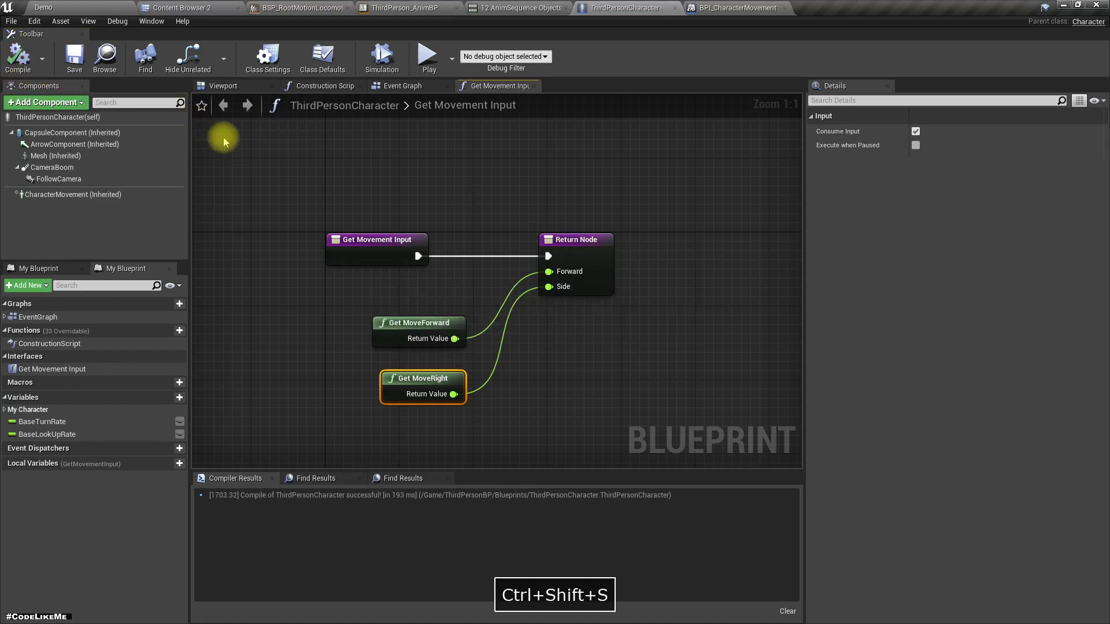
Disconnect the SET Is in Air? node from the SET Speed Fwd node in the ThirdPerson_AnimBP event graph.
click(442, 8)
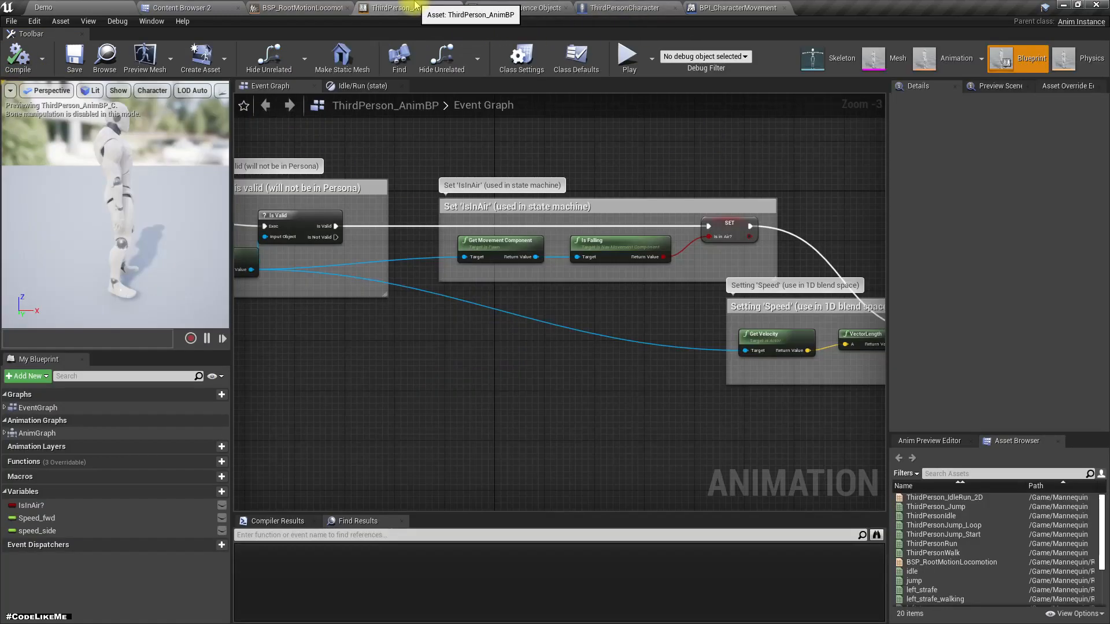
right_drag(713, 393, 463, 359)
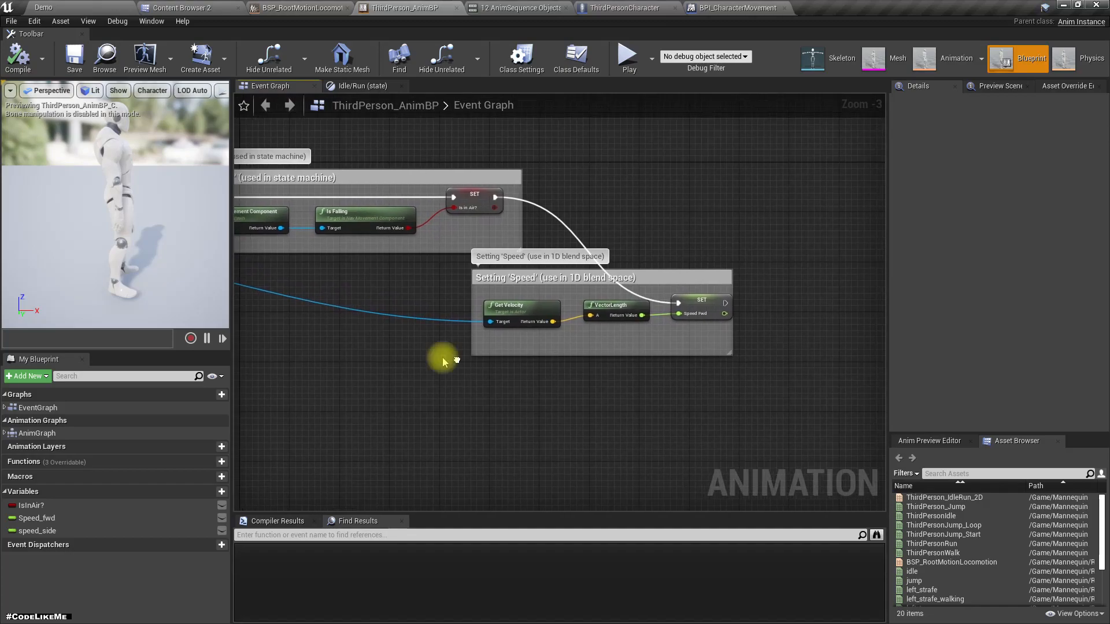
click(43, 518)
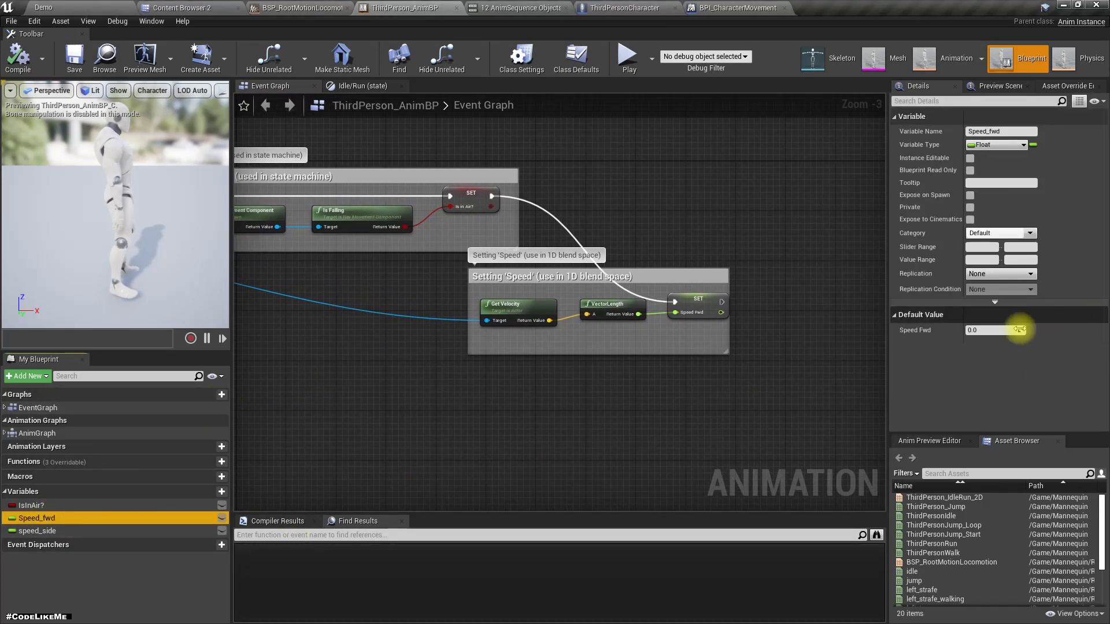
click(985, 330)
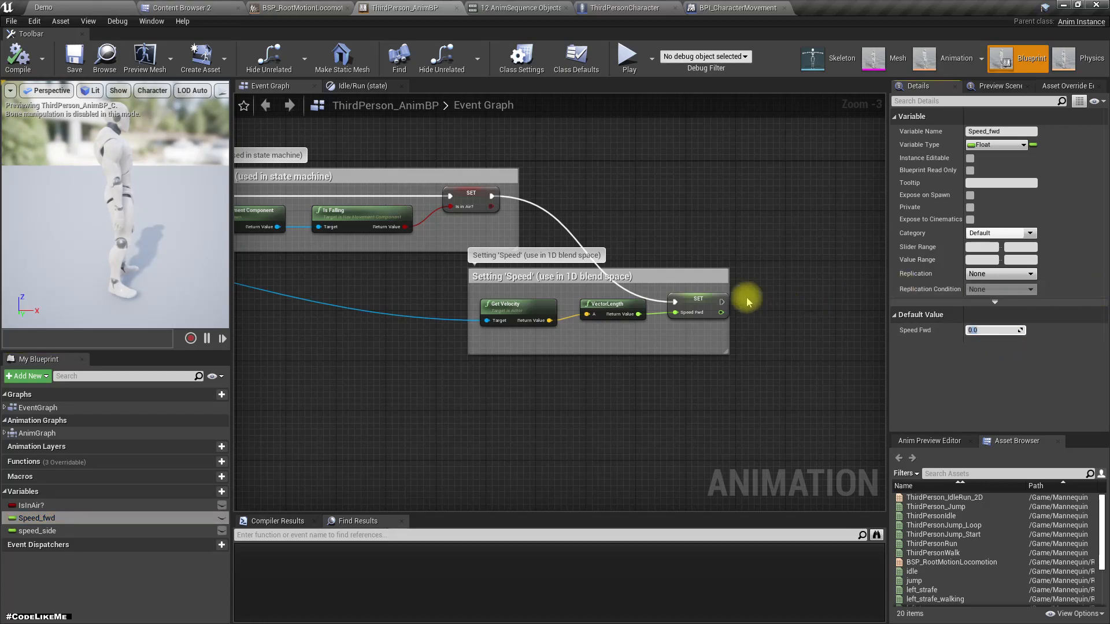
right_click(491, 197)
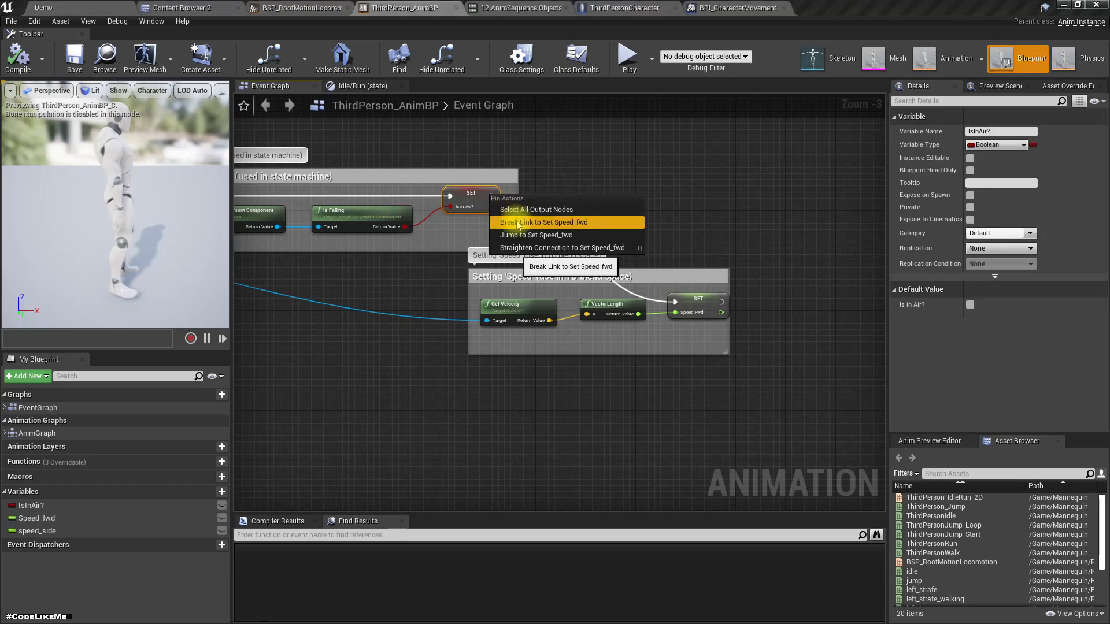
click(543, 222)
Set the default value of the Speed_fwd variable to 1.0 and compile ThirdPerson_AnimBP.
click(36, 518)
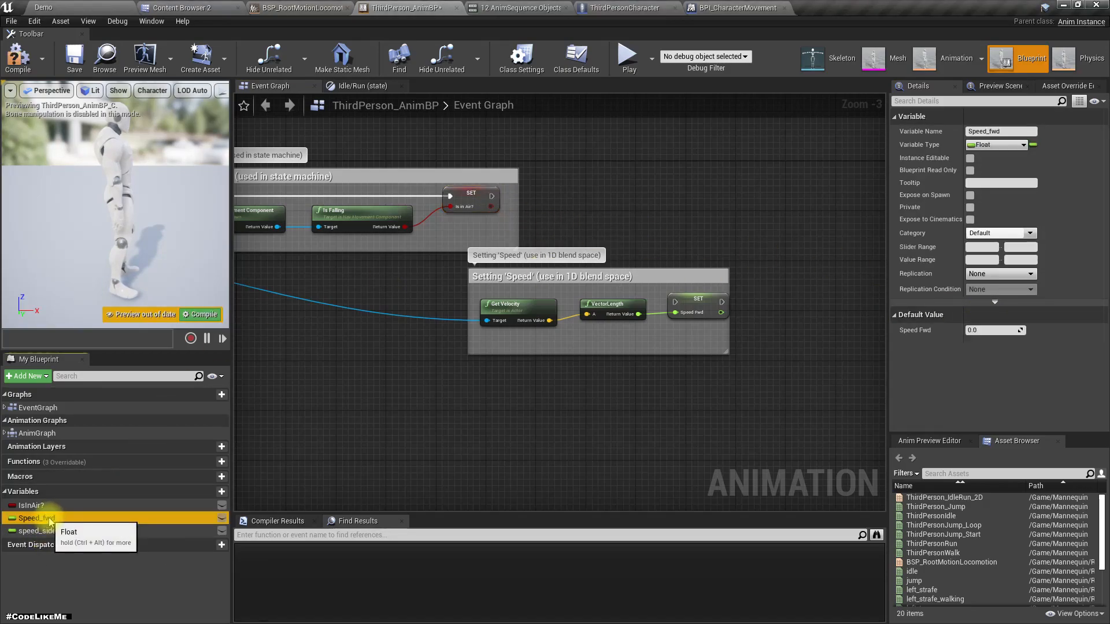
click(1001, 330)
text(1)
key(Return)
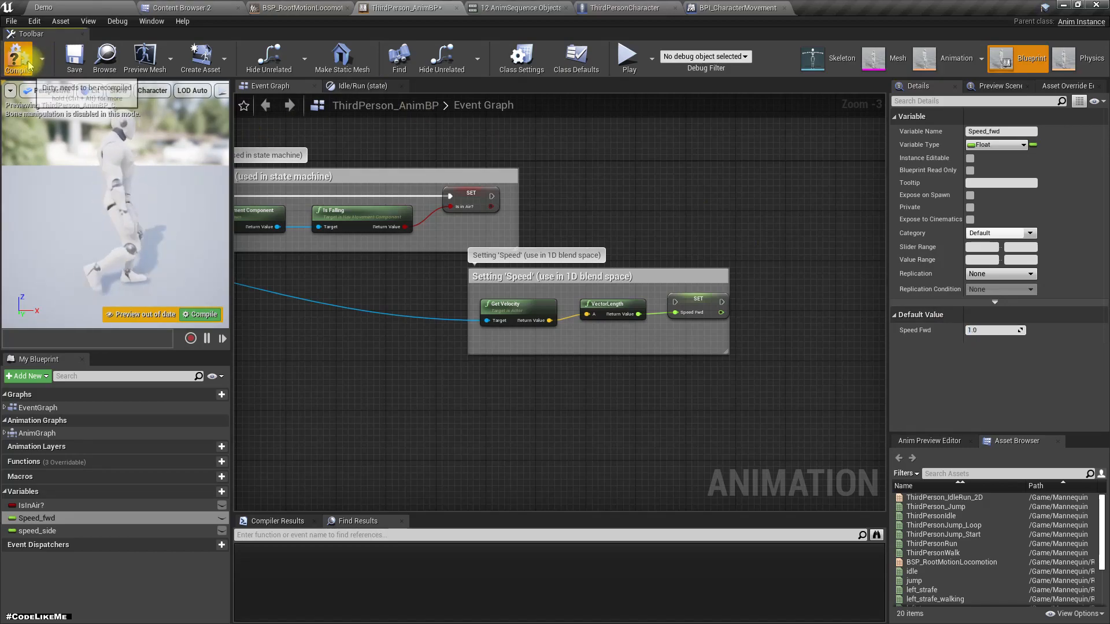
Play the Demo level in a full-screen viewport to test the character's movement, and end the session.
click(43, 7)
key(F11)
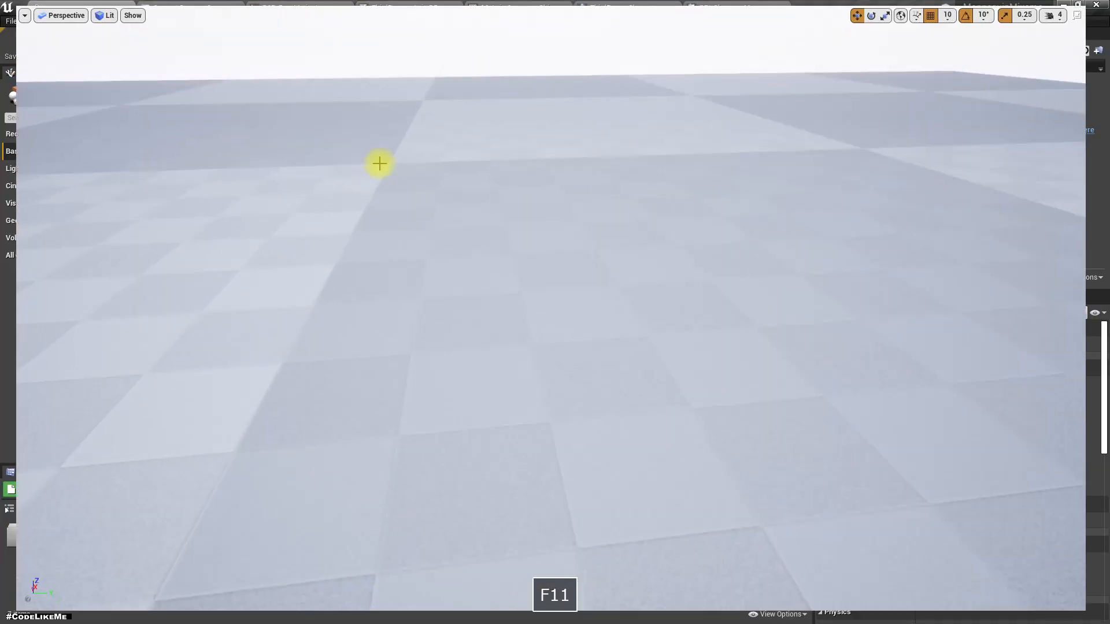
key(alt+p)
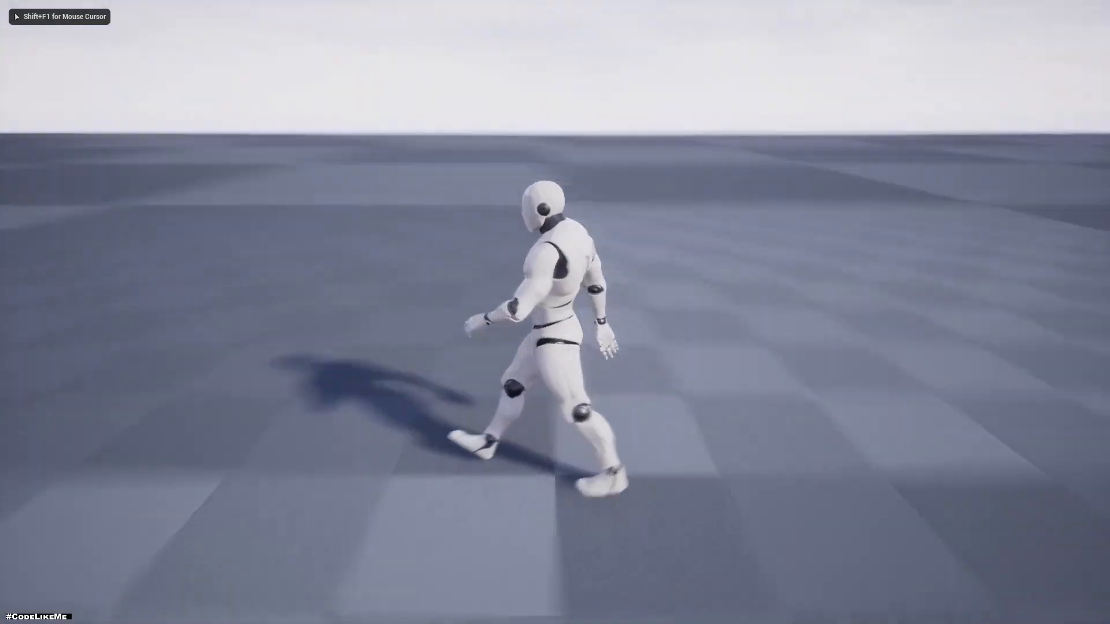
key(Escape)
key(F11)
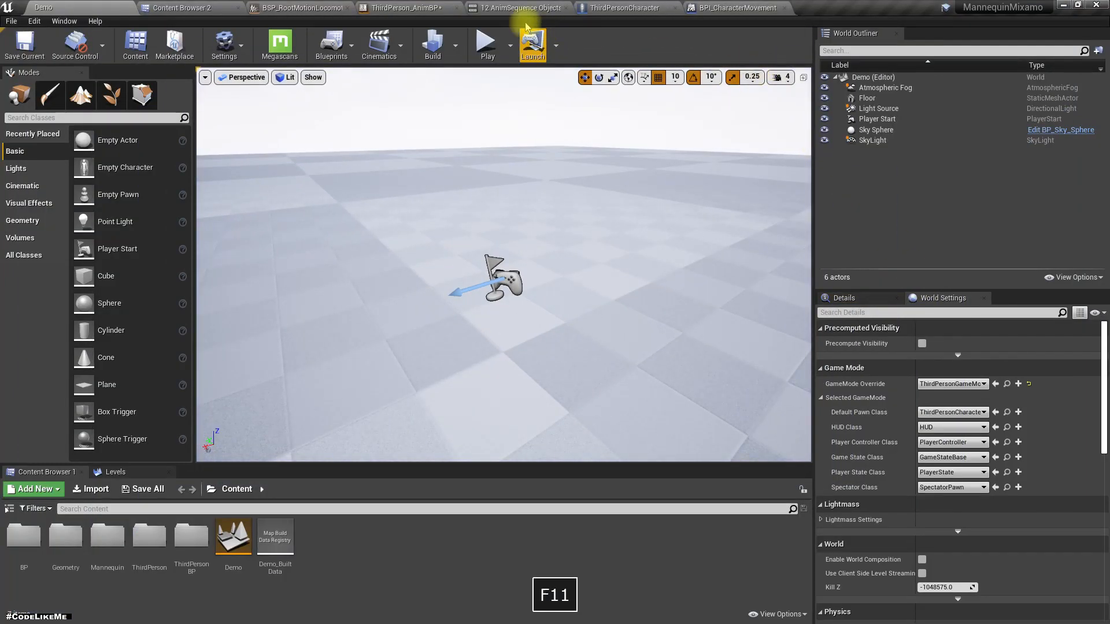
Search the details of ThirdPerson_AnimBP and its graphs for "root" settings, and clear the search.
click(398, 8)
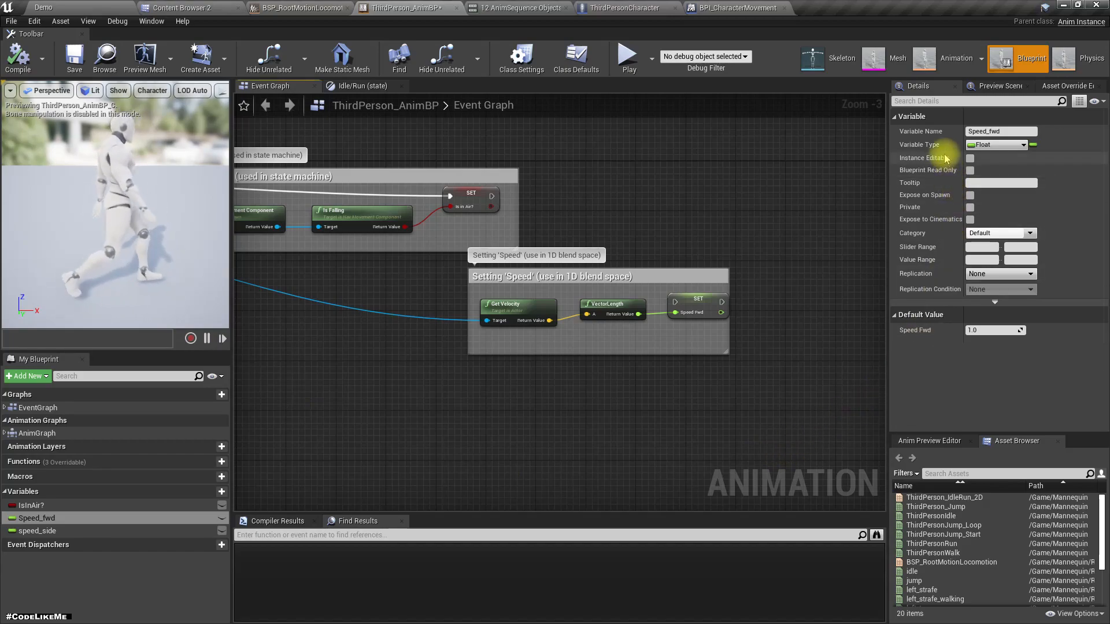
click(943, 102)
text(root)
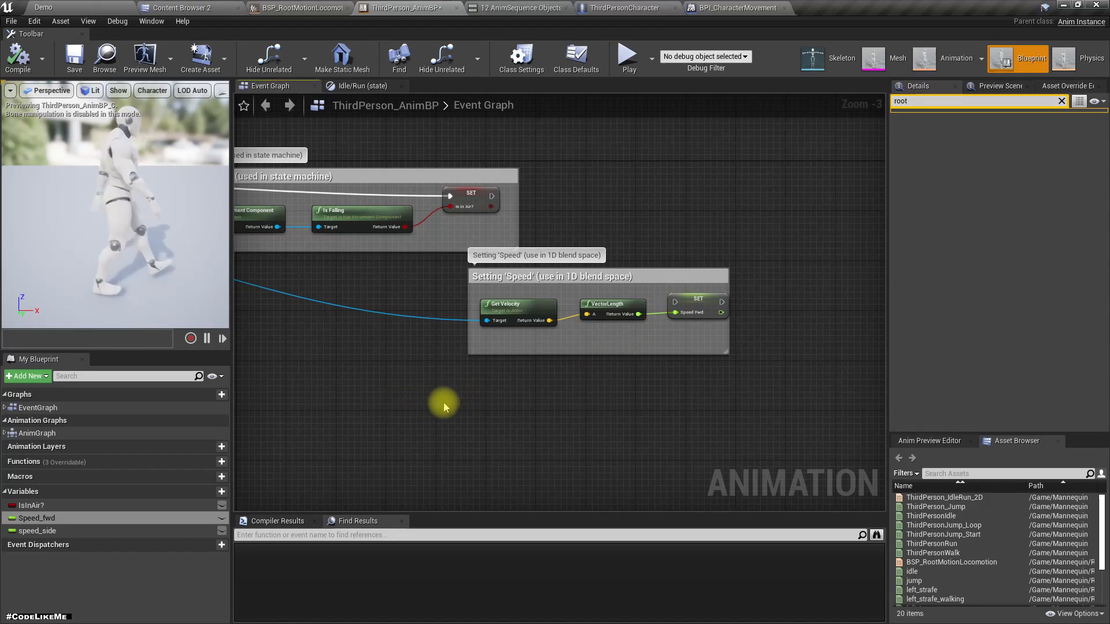
click(113, 584)
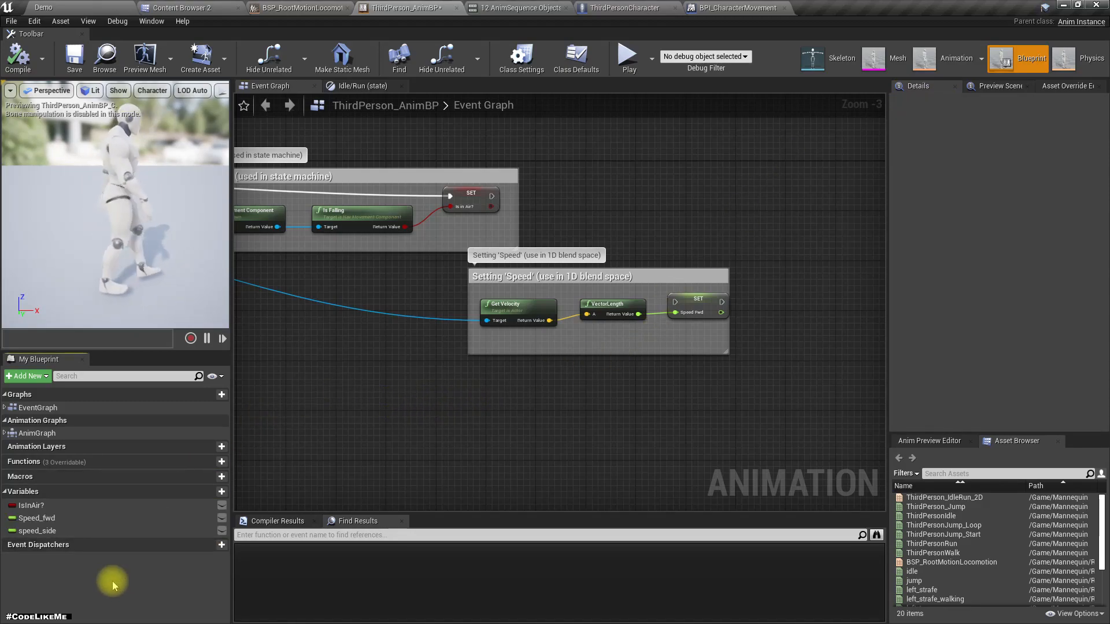
click(36, 408)
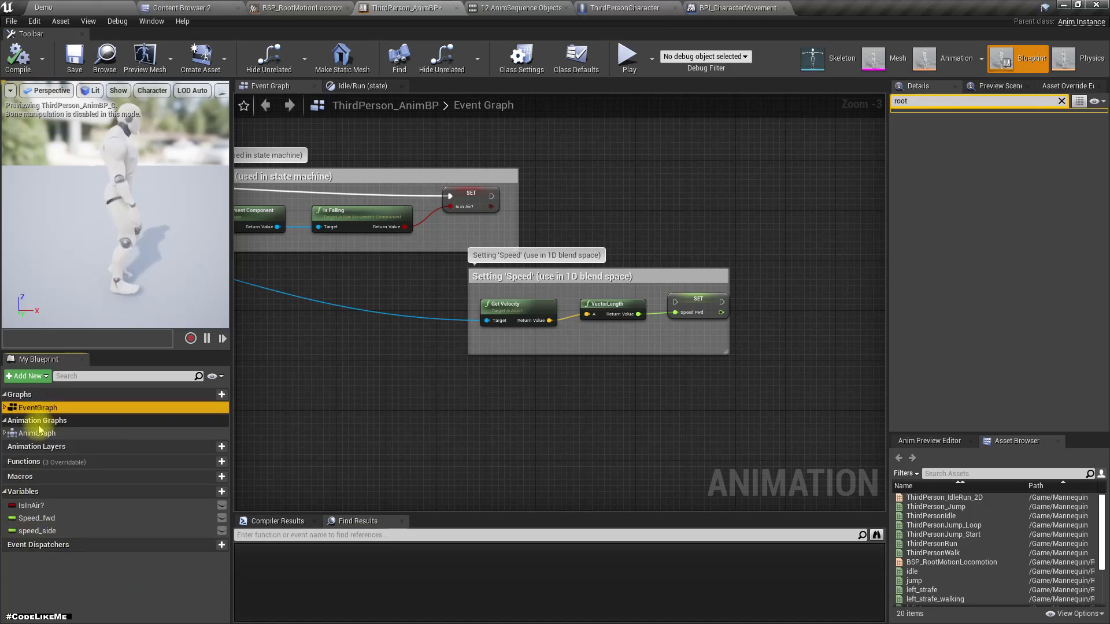
click(42, 433)
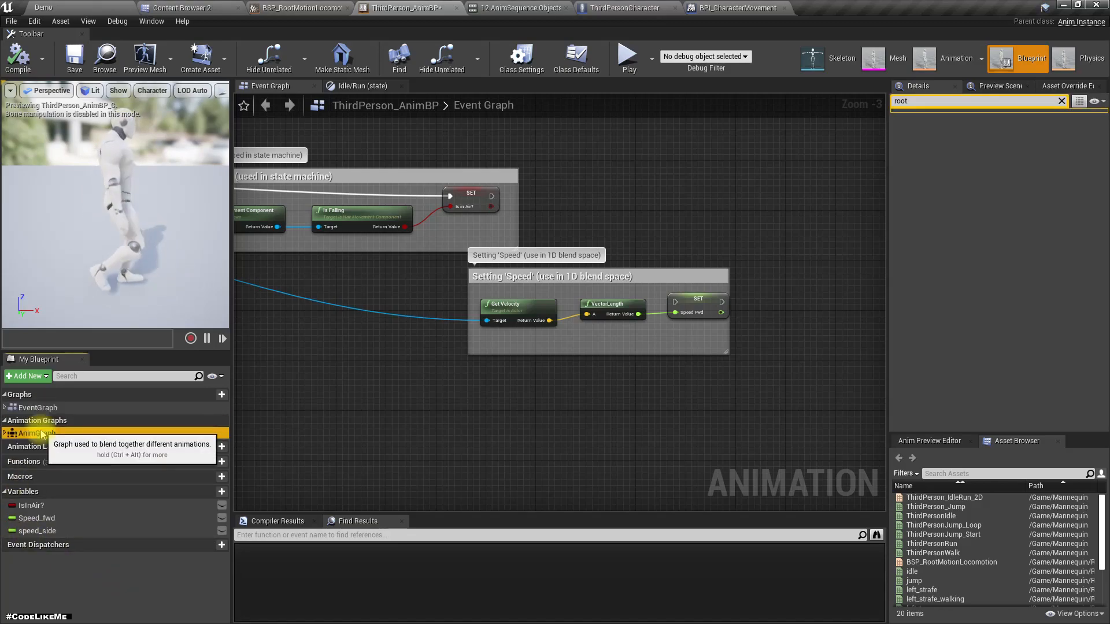
click(1061, 101)
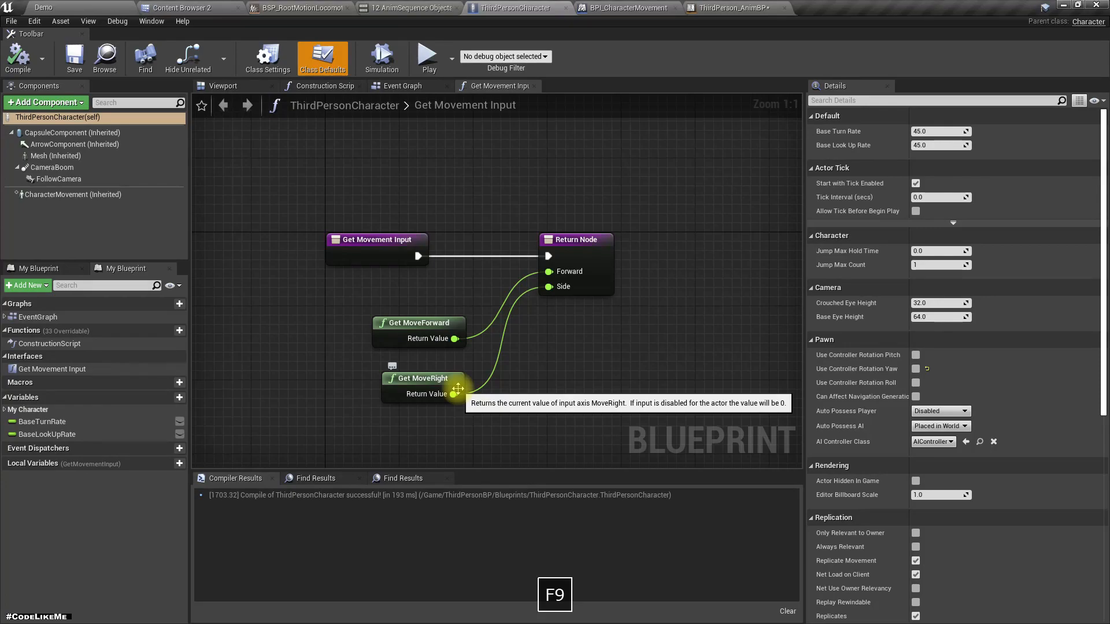
Move the Return Node farther from the input nodes and break its Forward and Side links to Get MoveForward and Get MoveRight.
right_drag(552, 370, 570, 301)
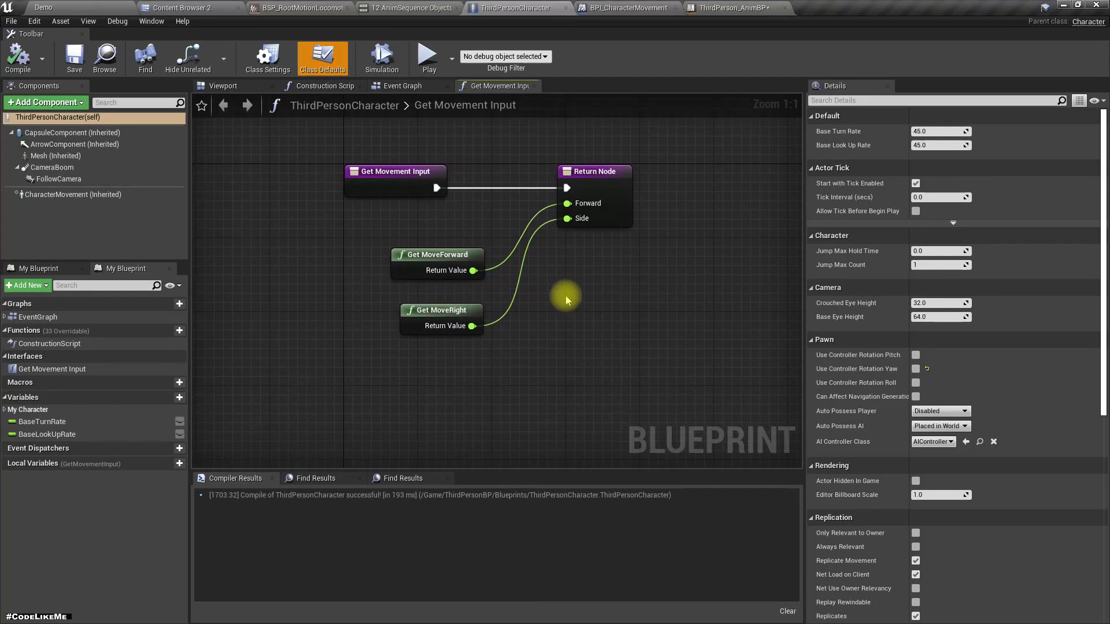
right_click(474, 270)
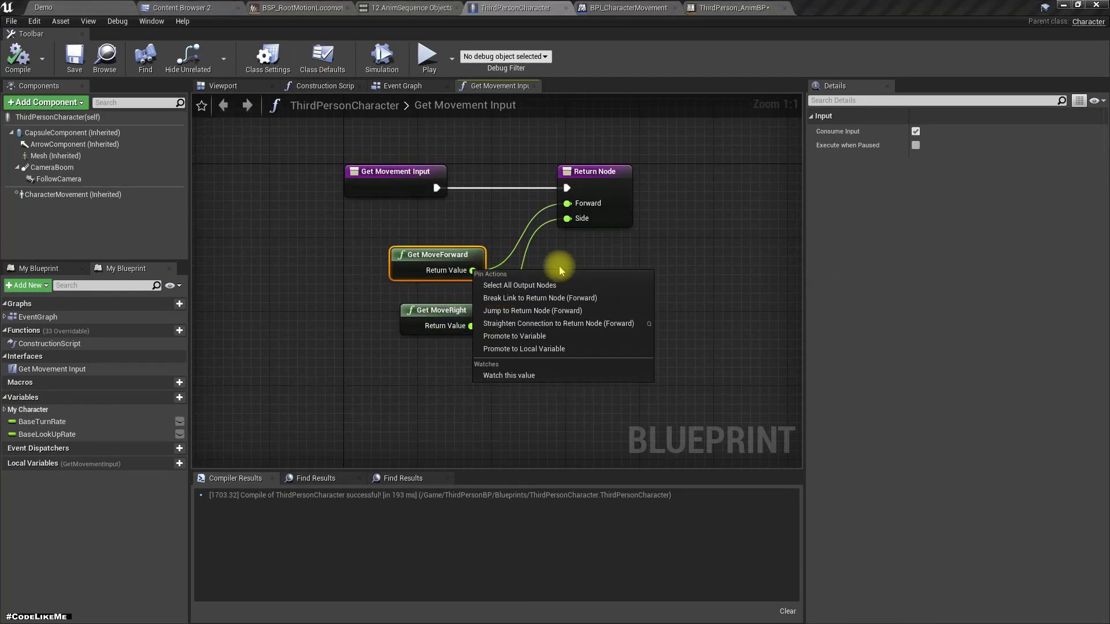
right_drag(587, 266, 567, 293)
drag(577, 203, 663, 207)
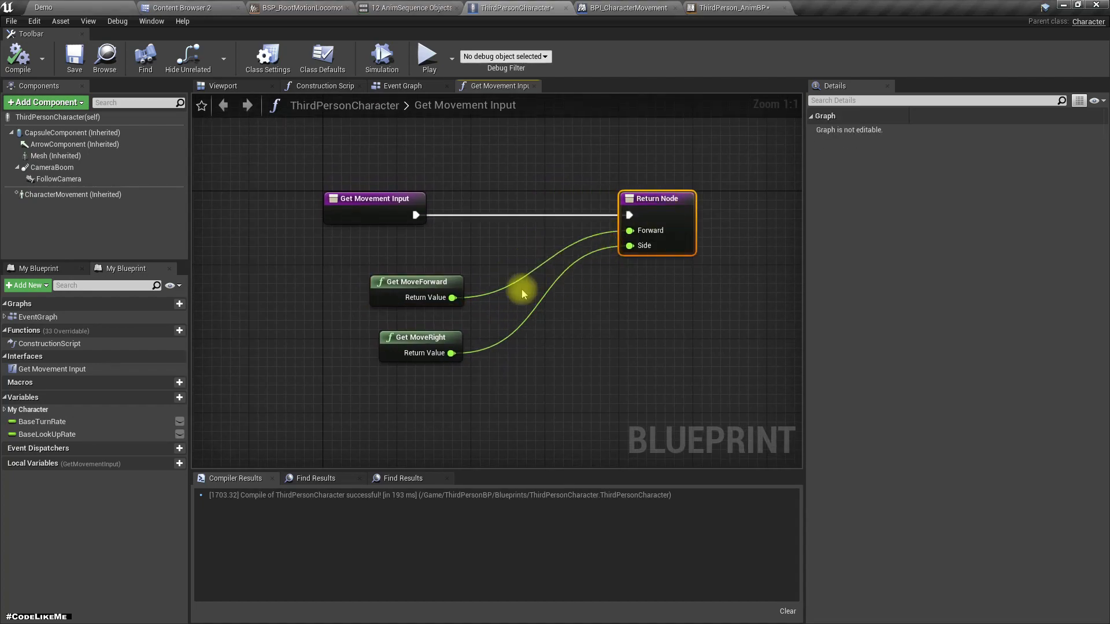
right_click(452, 298)
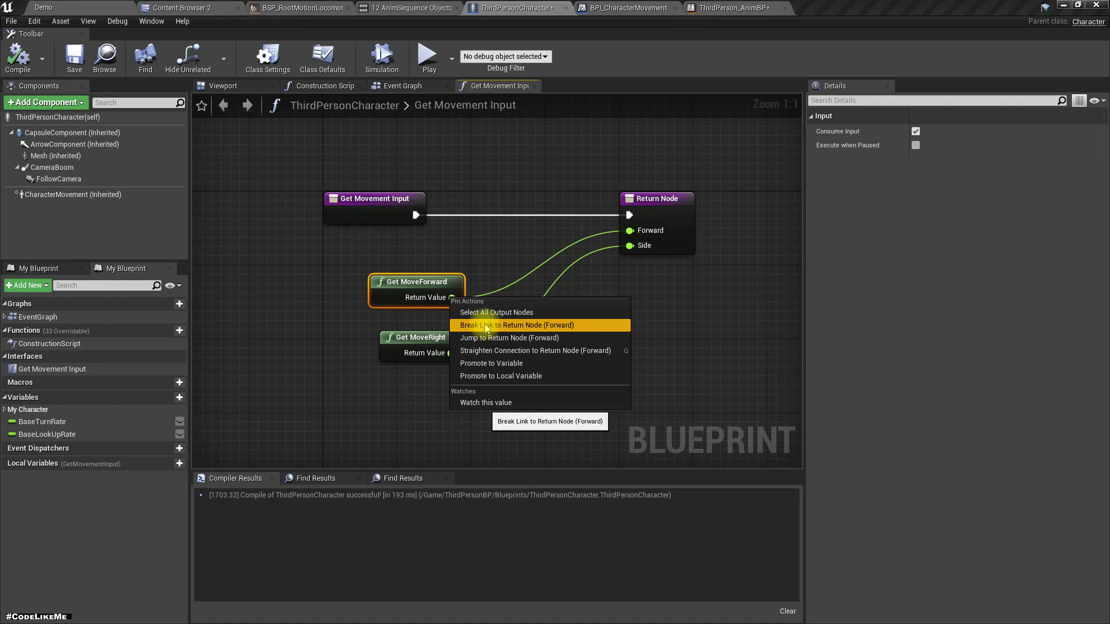
key(Escape)
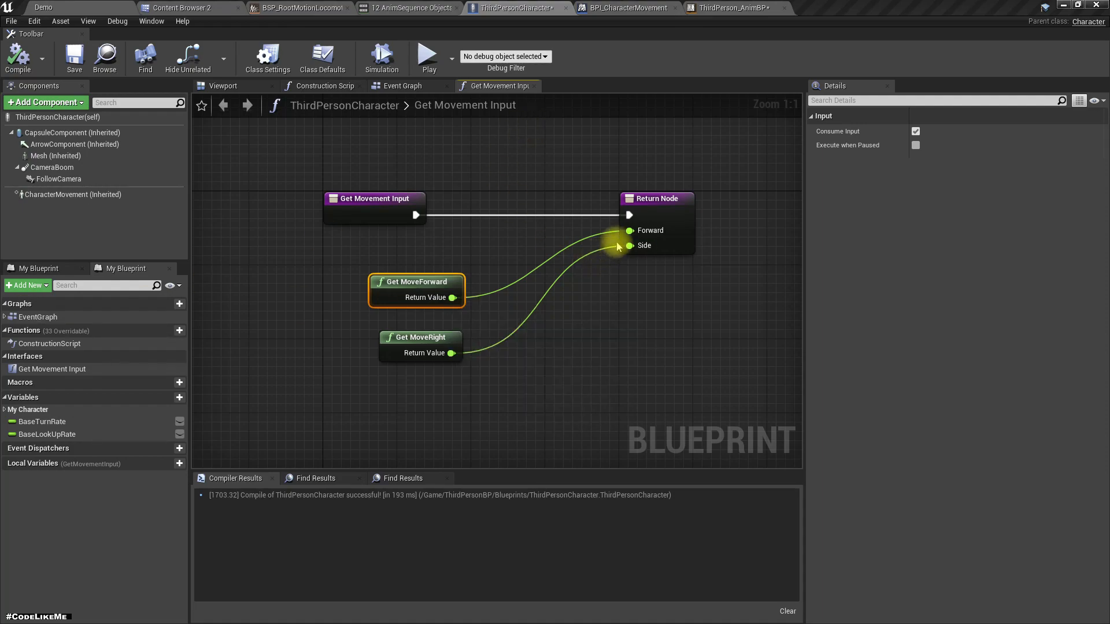
right_click(630, 231)
click(712, 261)
right_click(639, 252)
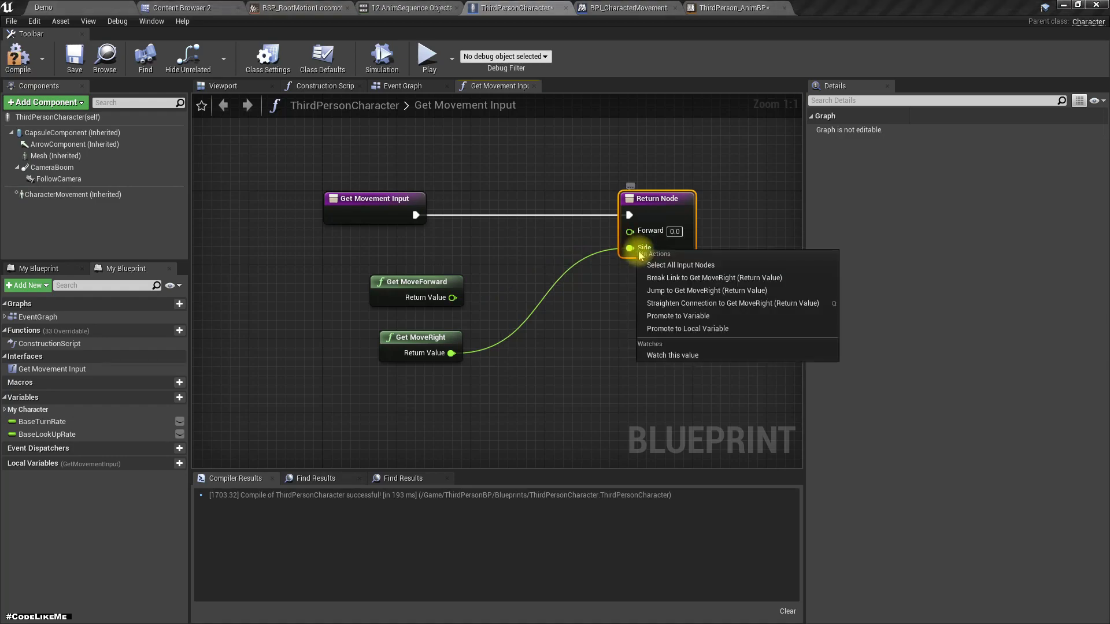
click(712, 278)
Remove the forward output from the GetMovementInput function in BPI_CharacterMovement.
click(733, 8)
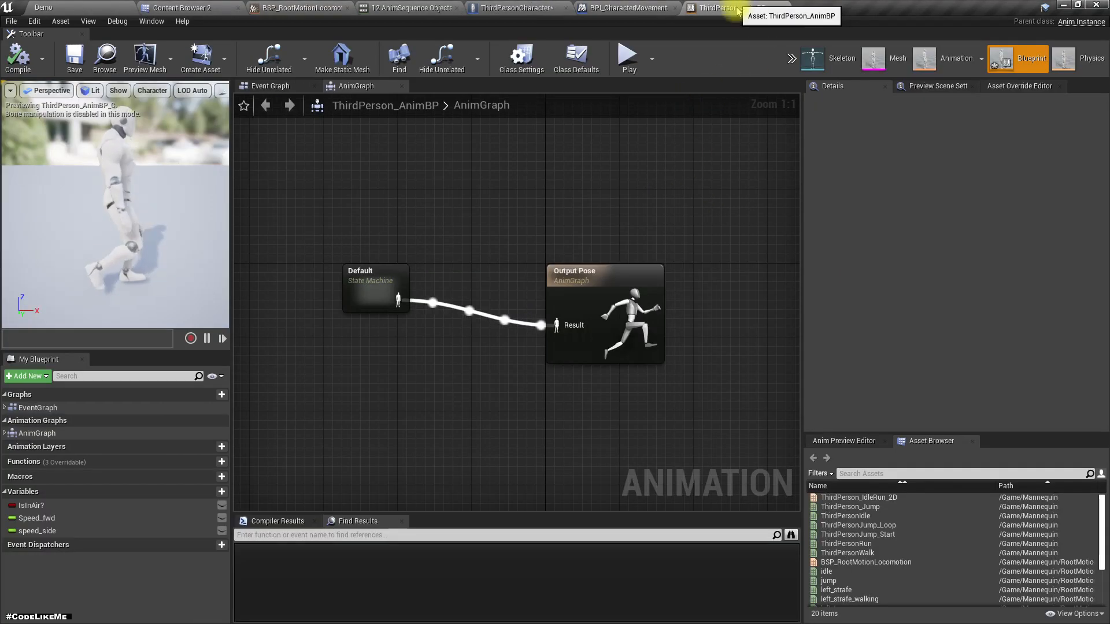
click(625, 8)
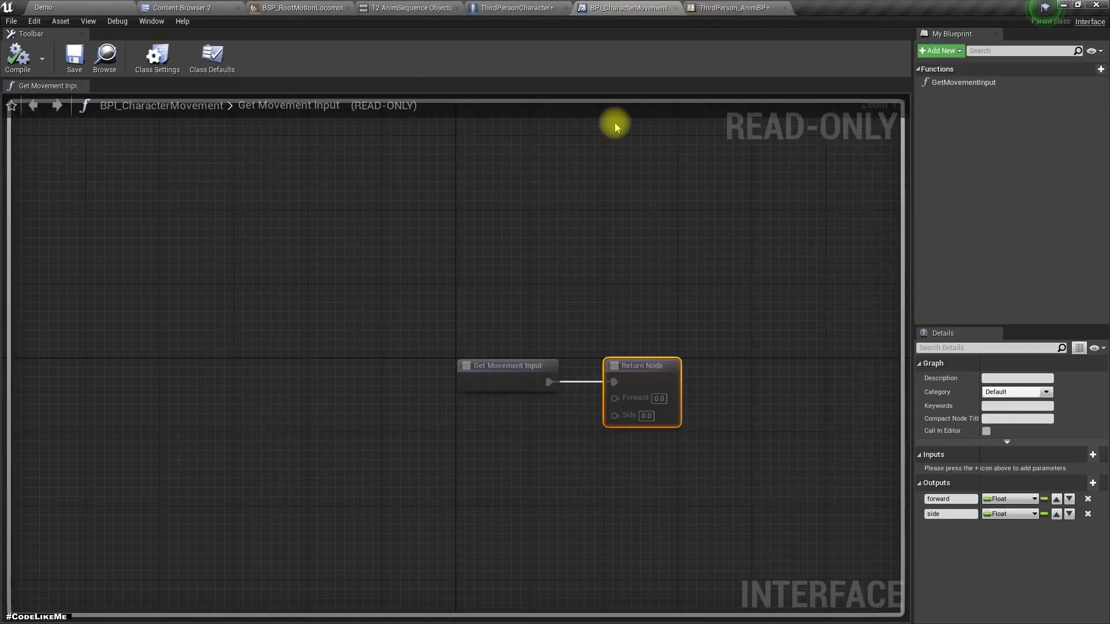
click(1087, 500)
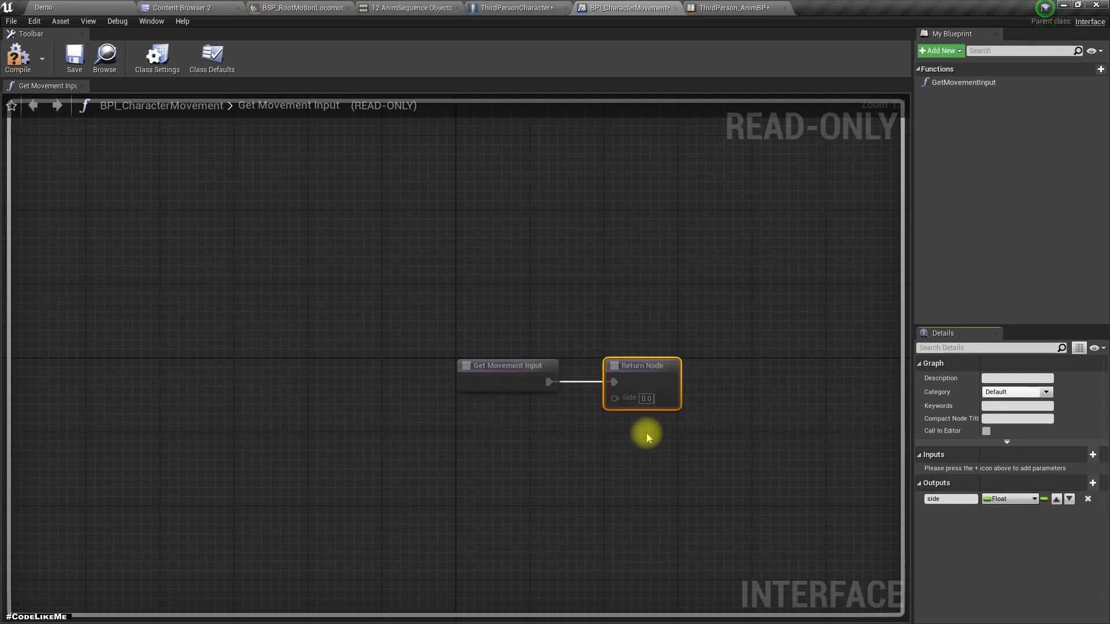
Shift the Default state machine node slightly down in the AnimGraph of ThirdPerson_AnimBP.
click(539, 386)
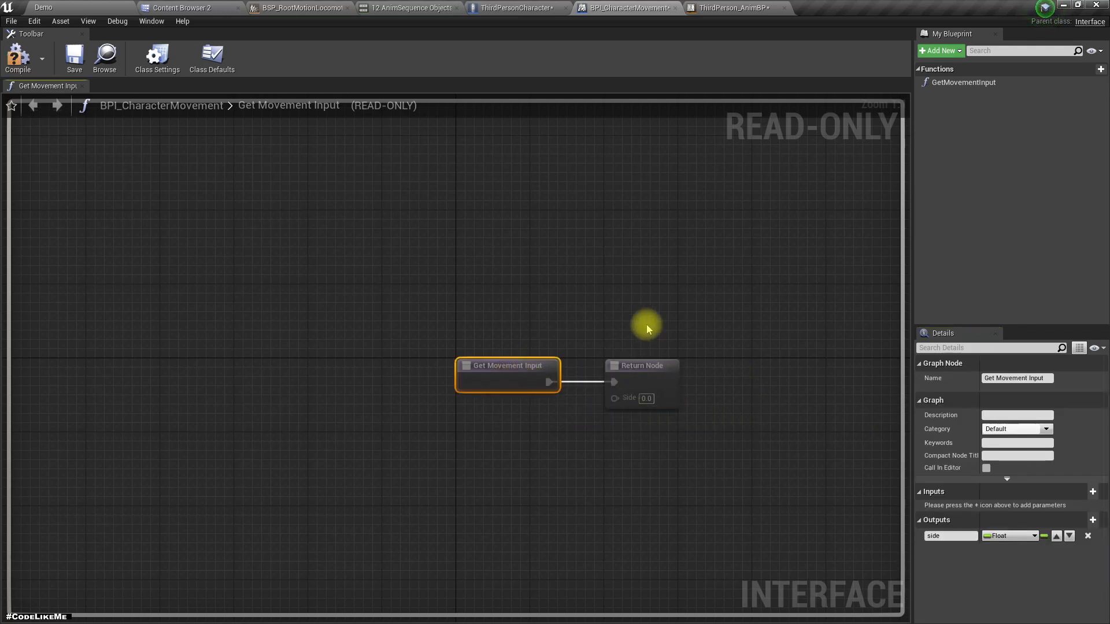
click(718, 7)
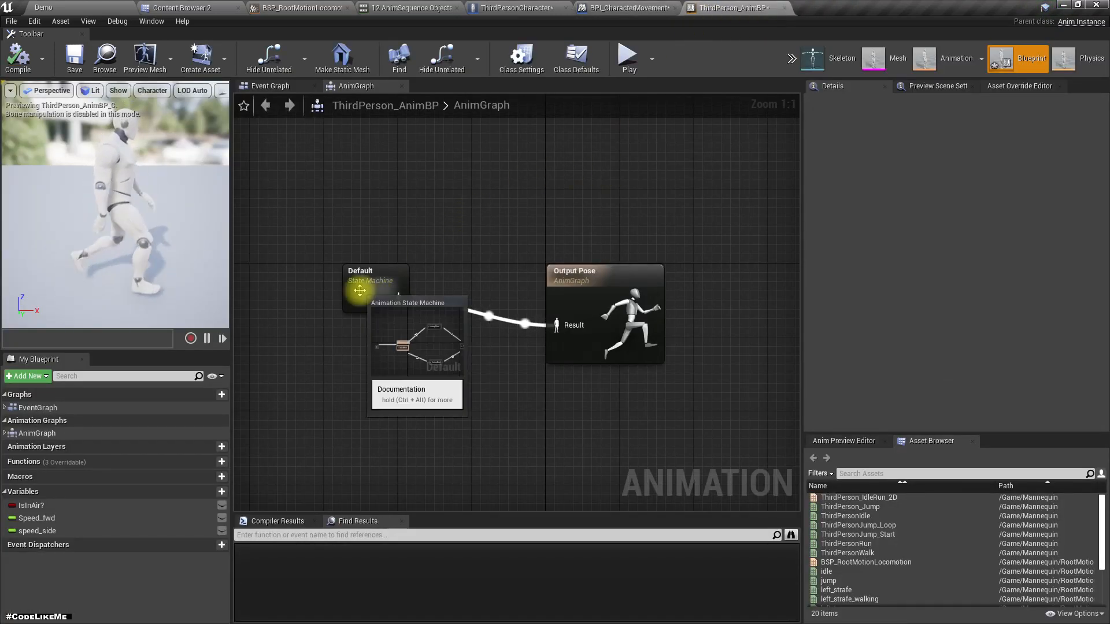
drag(354, 299, 354, 315)
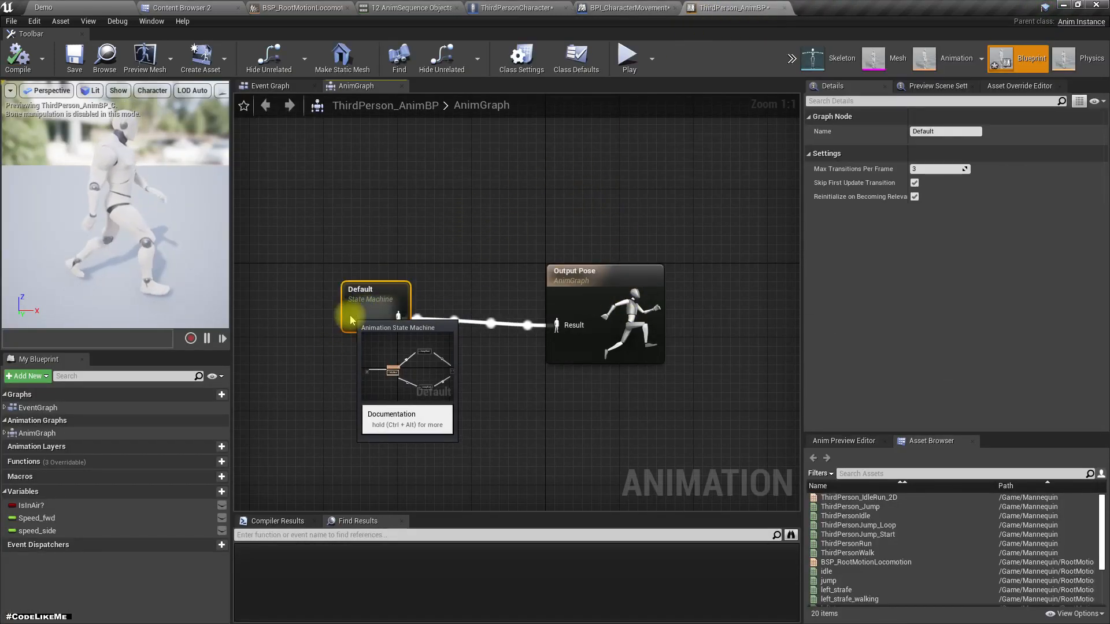
click(451, 221)
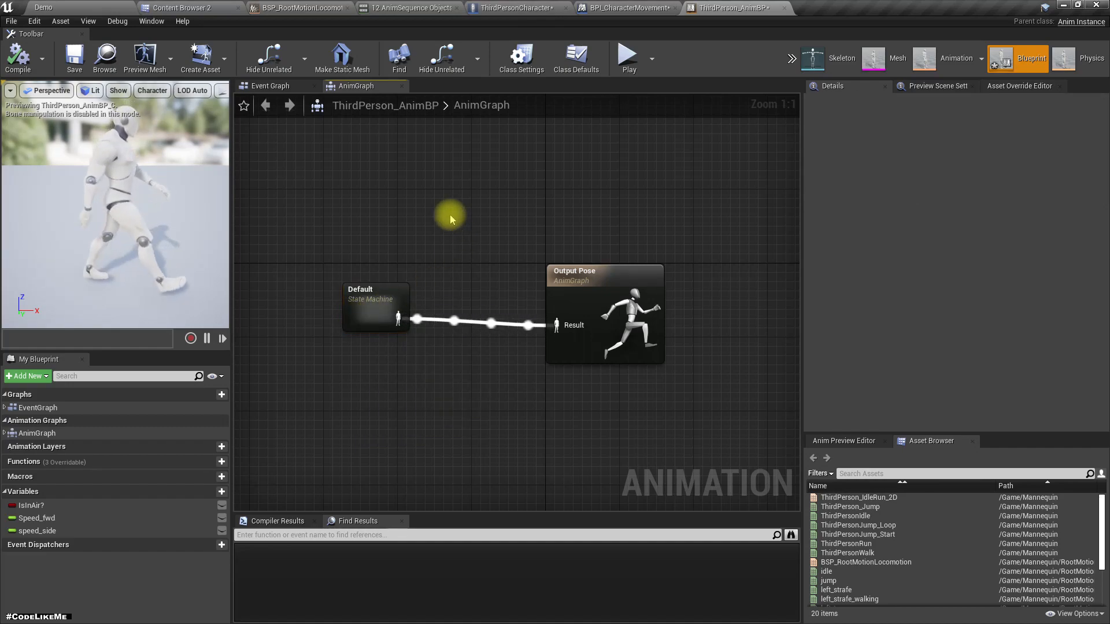
Rename the GetMovementInput function in BPI_CharacterMovement to GetDesiredMovement.
click(516, 8)
click(605, 8)
click(954, 82)
key(F2)
key(ctrl+a)
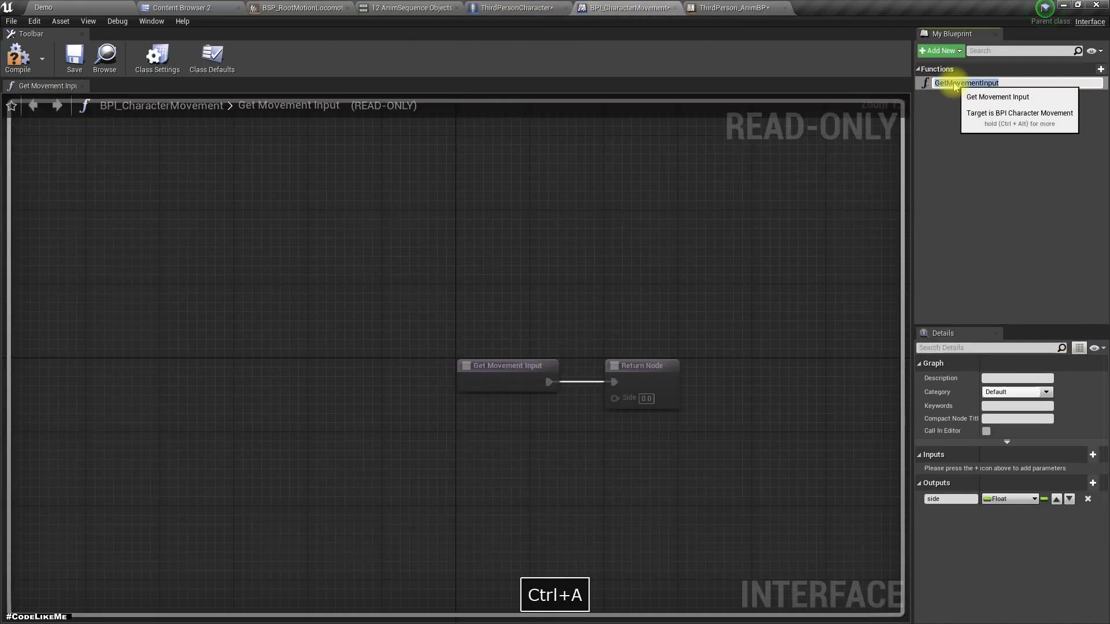
text(GetDesired)
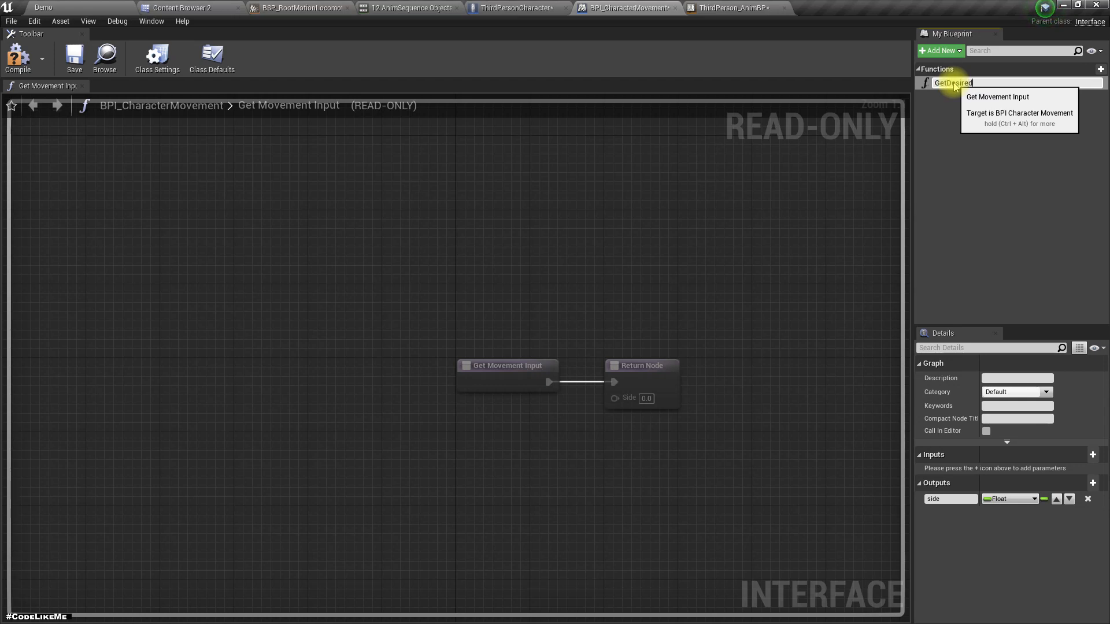
text(Movement)
key(Return)
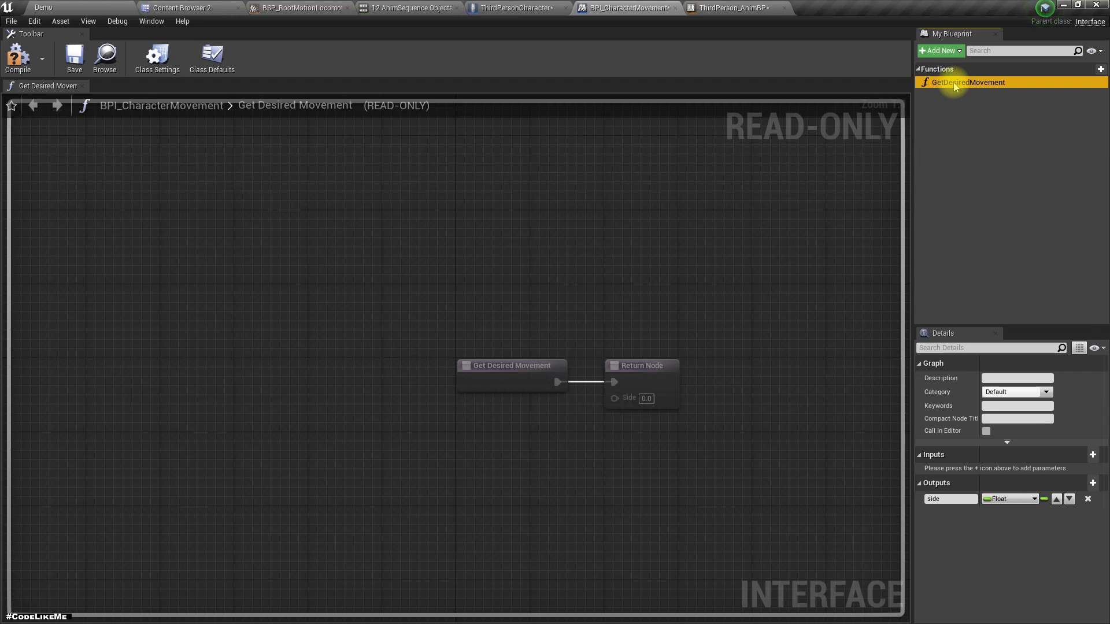
Change the name of the interface's only function to GetDesiredVelocity.
click(997, 85)
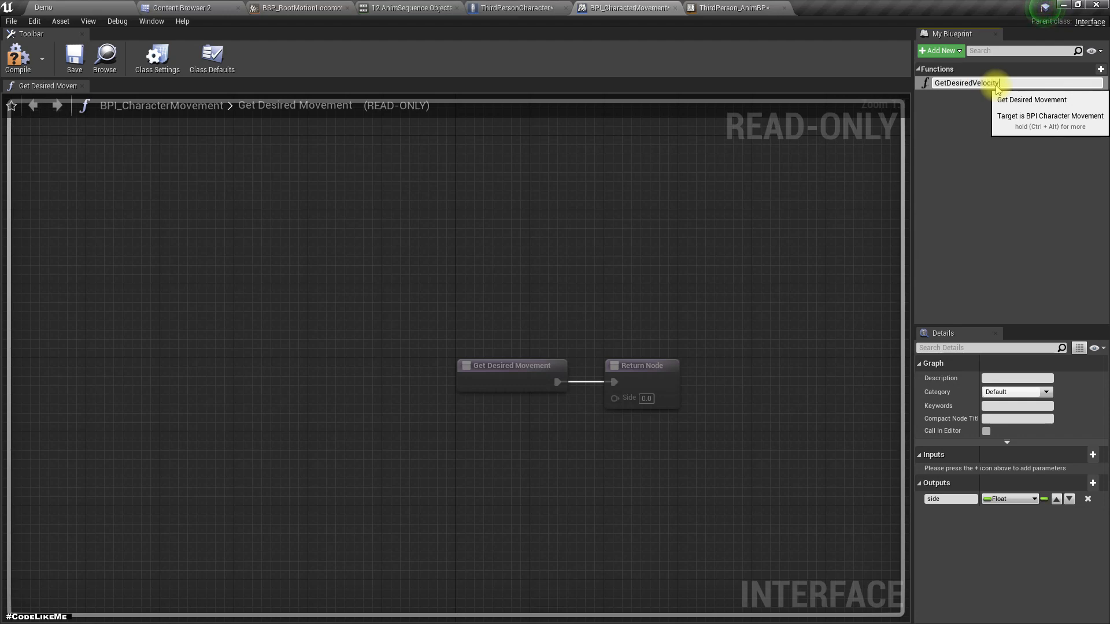
key(Return)
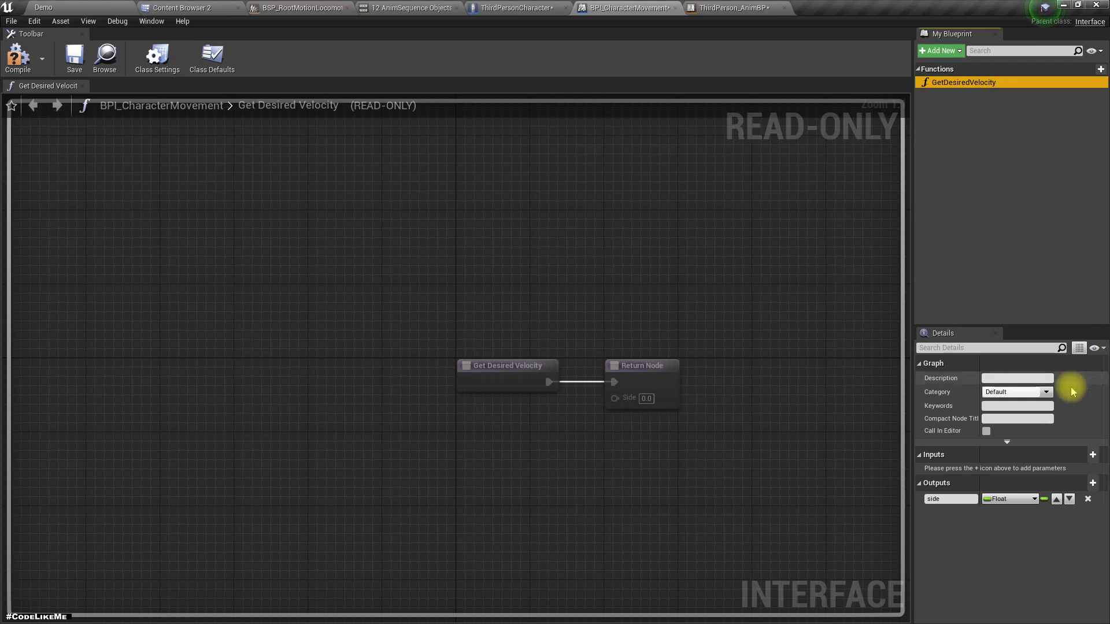
Turn the function's side output into a Vector named "desired velocity" and compile the interface.
click(955, 500)
text(desired velocity)
key(Return)
click(1012, 499)
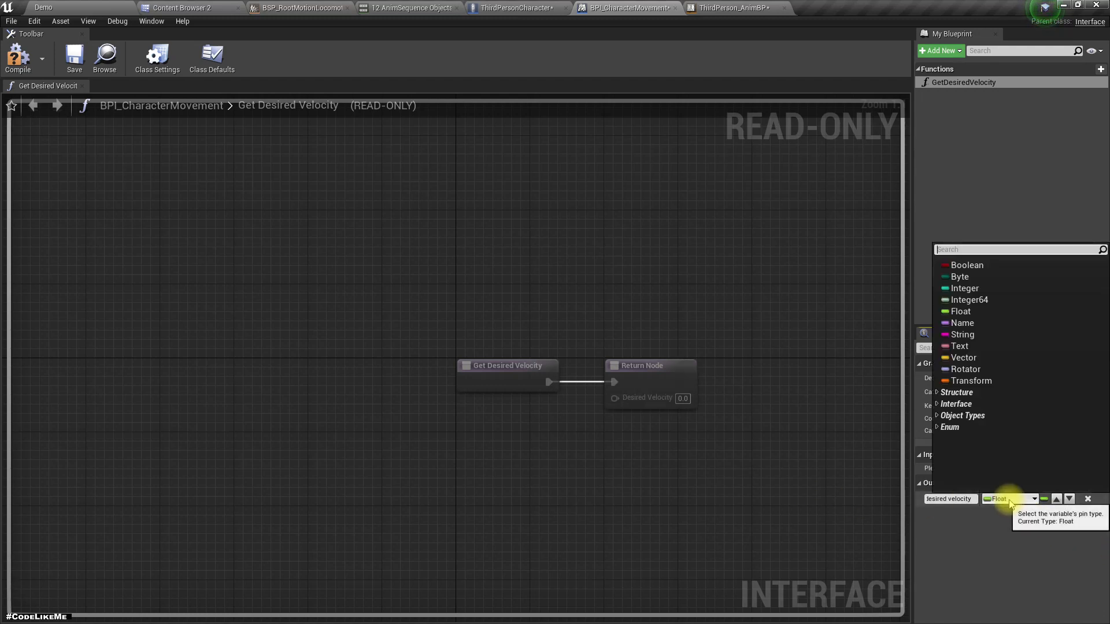
click(990, 367)
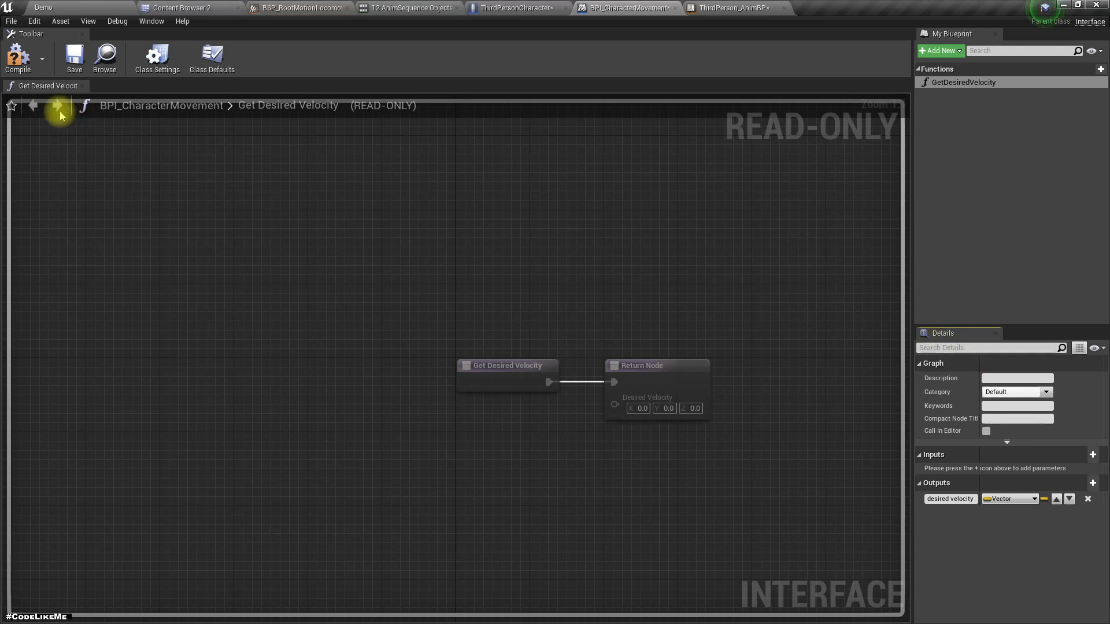
click(17, 56)
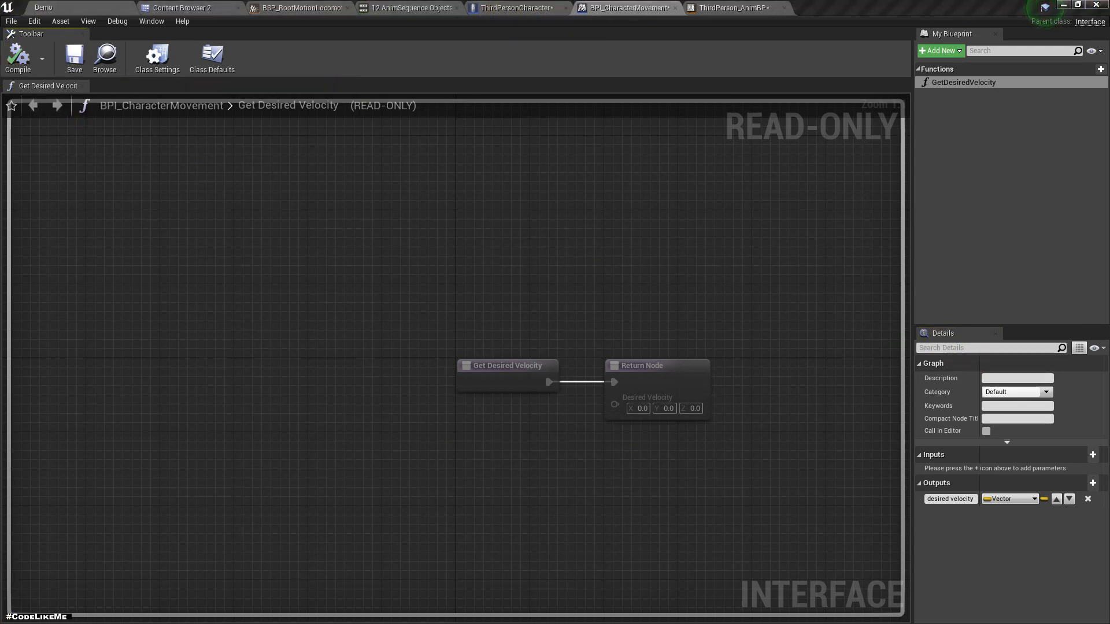
In ThirdPersonCharacter's Get Desired Velocity function, add a Get Control Rotation node before the movement input nodes.
click(535, 5)
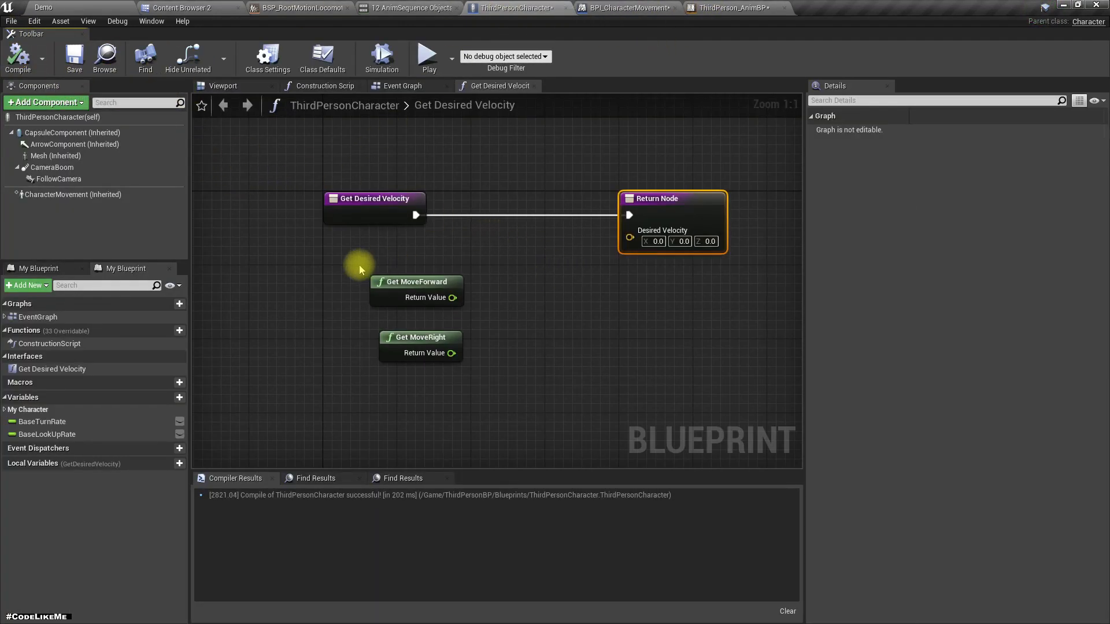
right_drag(306, 286, 433, 298)
right_click(273, 320)
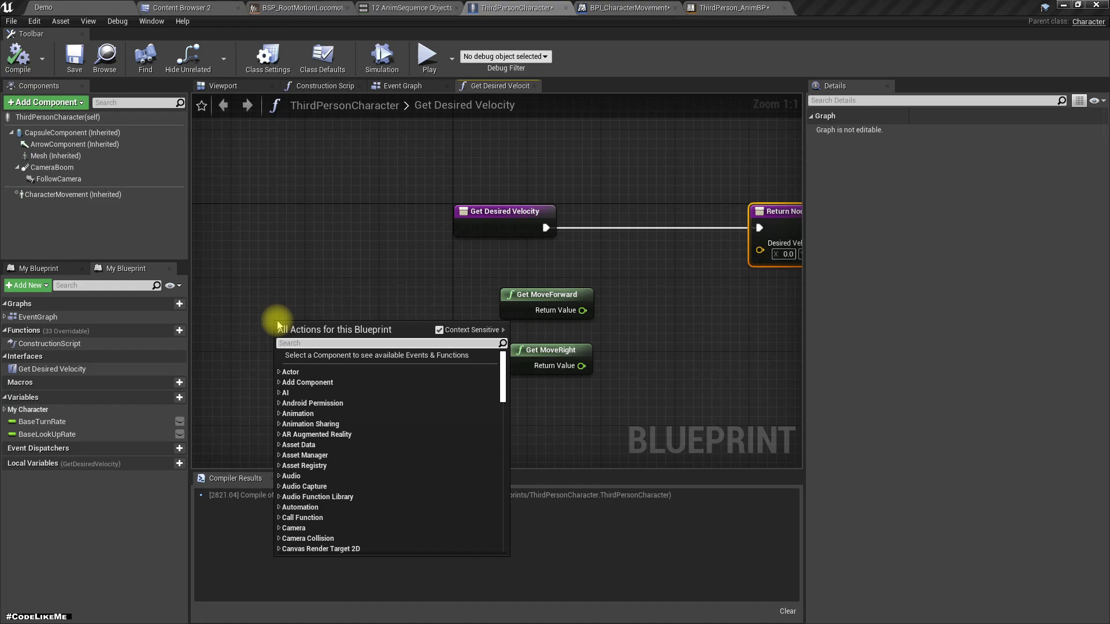
text(get control)
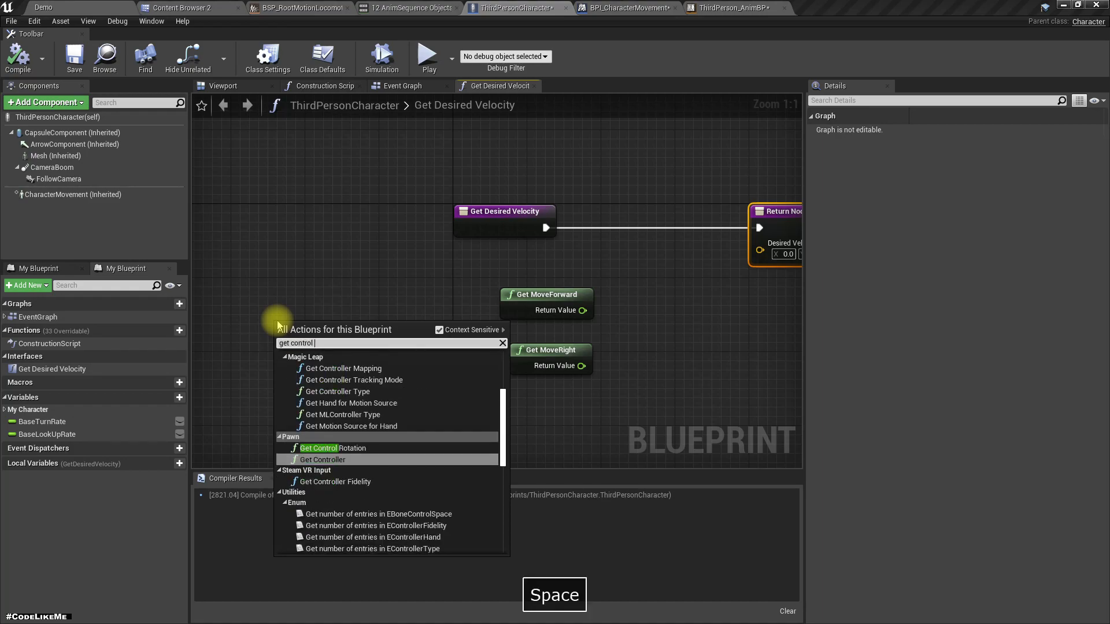
key(Up)
key(Return)
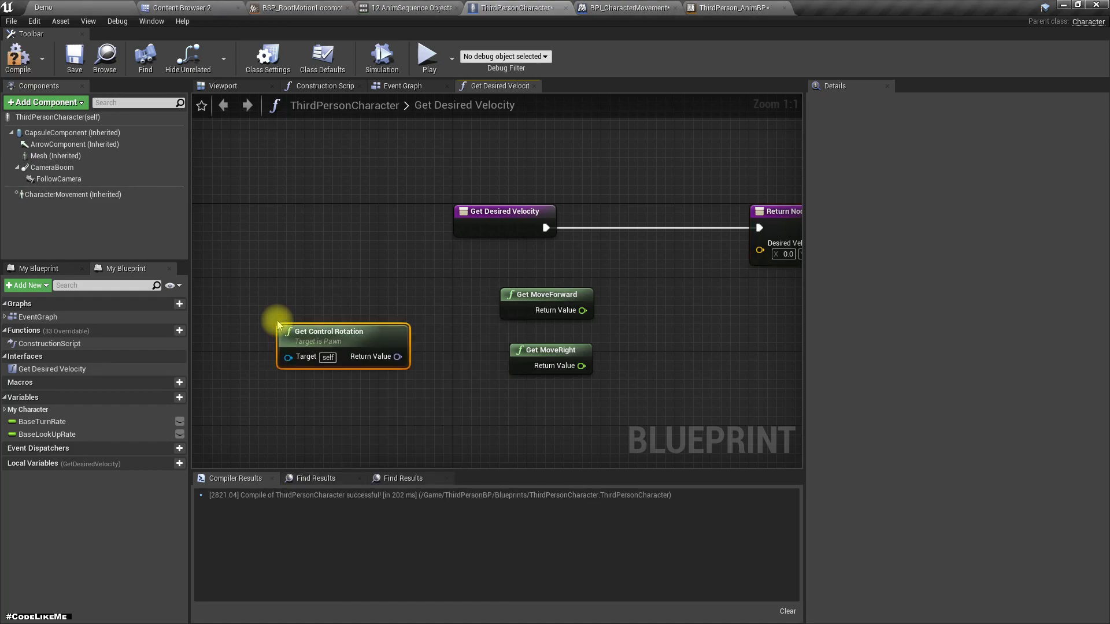
drag(329, 345, 309, 289)
right_drag(377, 379, 486, 409)
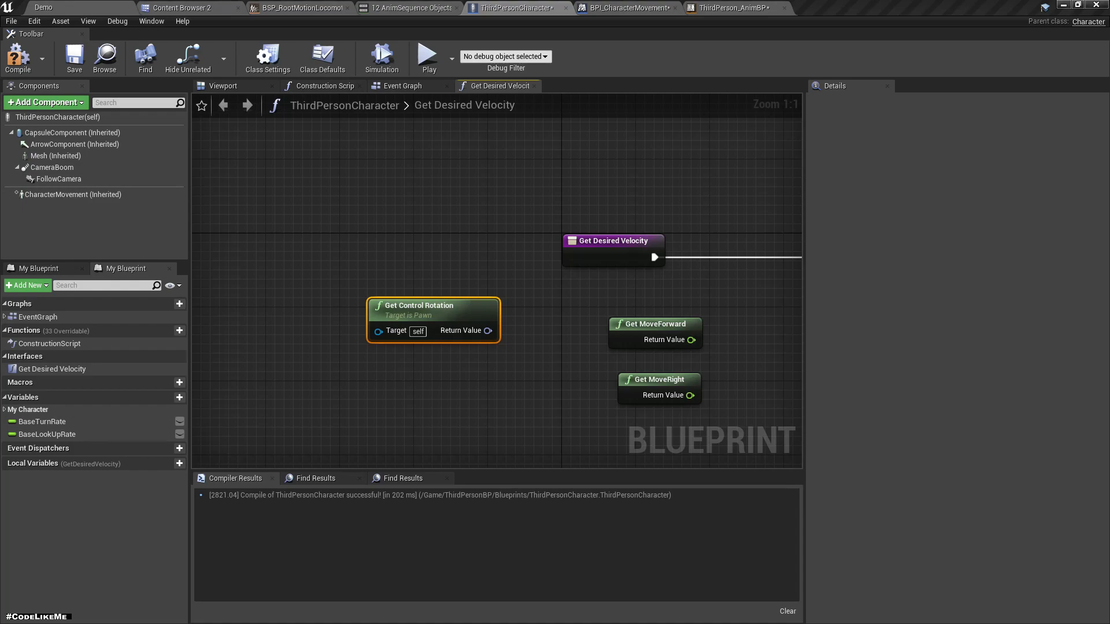
Split the Get Control Rotation return value into Roll, Pitch and Yaw, and move the node farther from the input nodes.
right_click(487, 330)
click(497, 371)
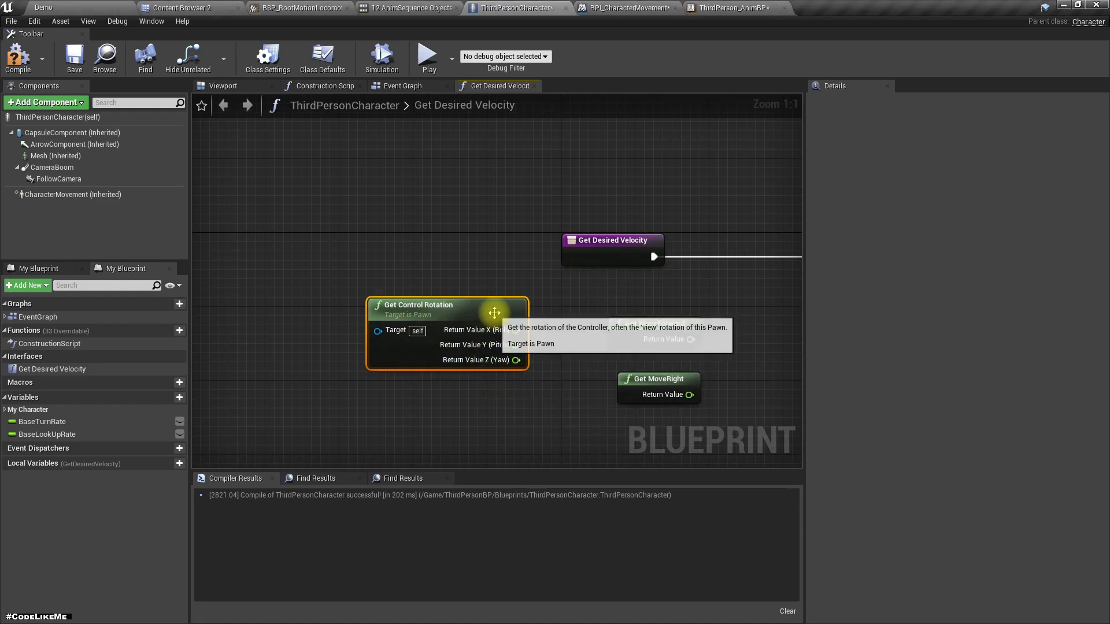
drag(455, 311, 317, 292)
right_drag(385, 357, 272, 368)
drag(263, 353, 336, 349)
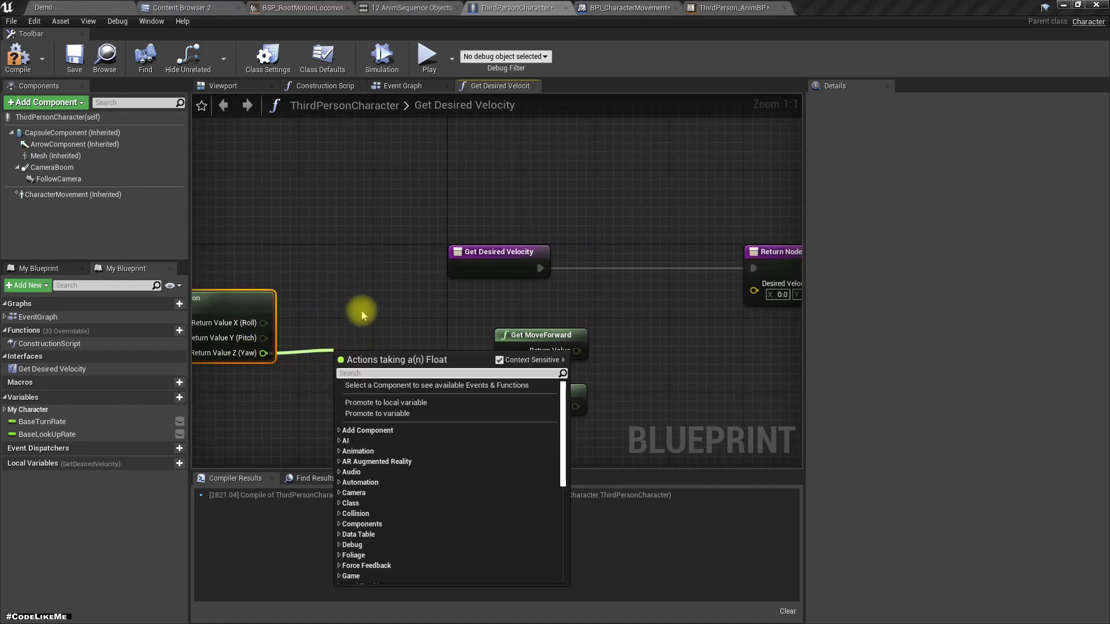
right_click(361, 310)
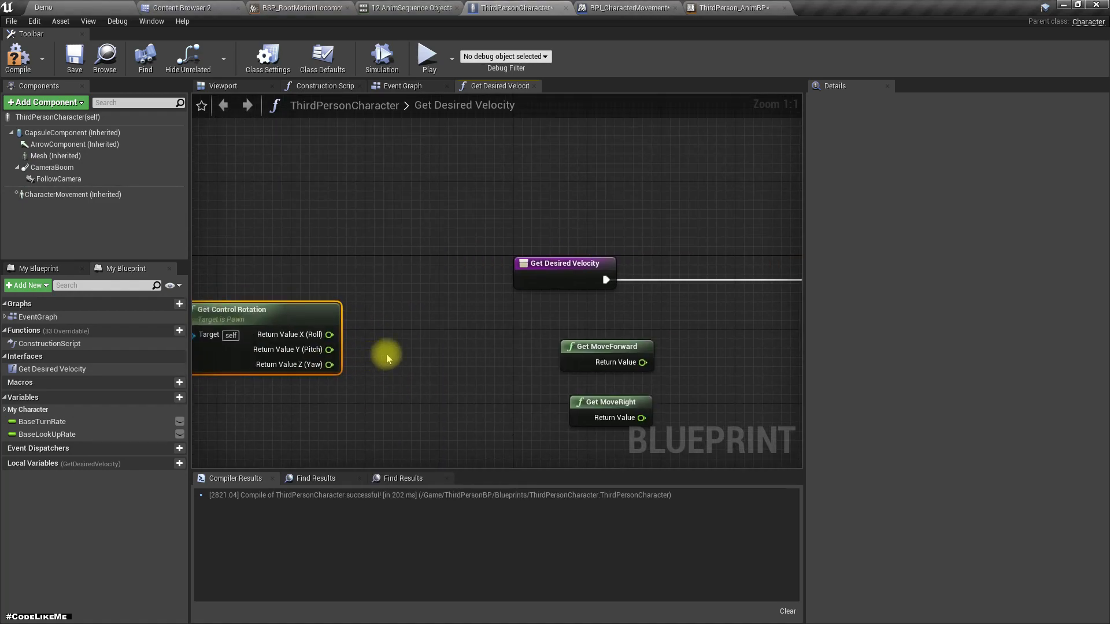
Add a Get Forward Vector node, split its In Rot input, and feed its Yaw from the Get Control Rotation Yaw.
right_click(386, 356)
text(get forward)
key(Return)
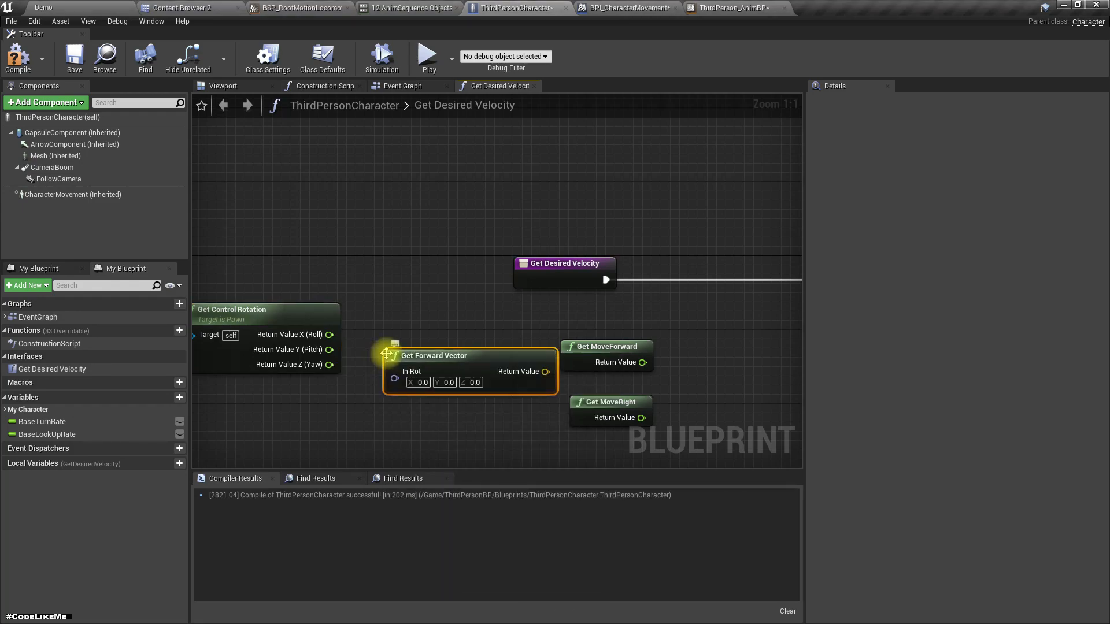
right_click(393, 378)
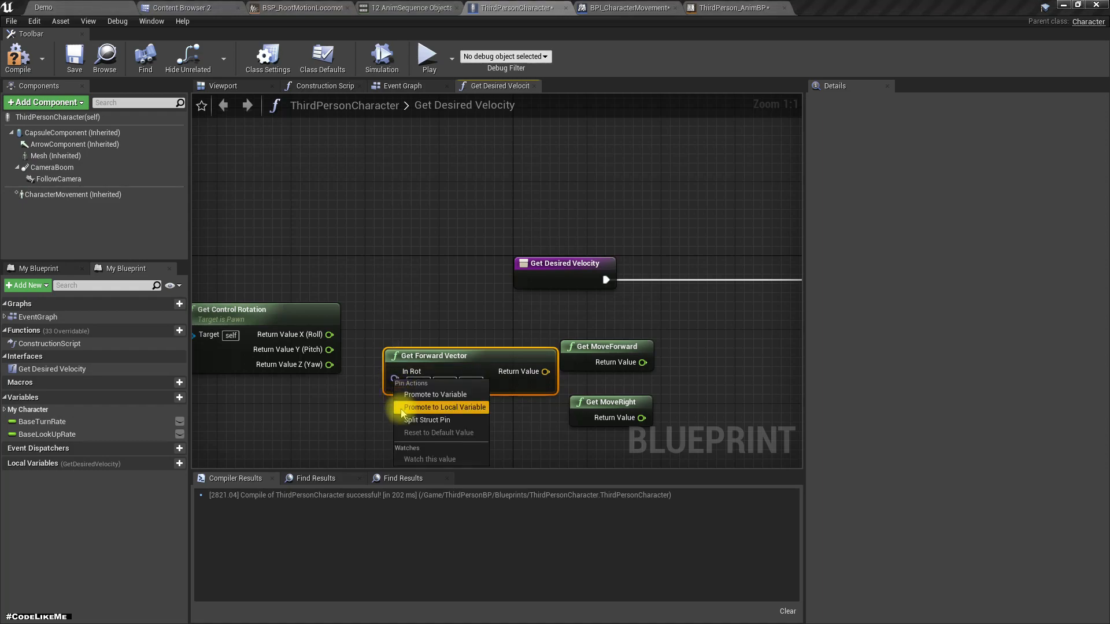
click(419, 422)
drag(430, 338, 430, 300)
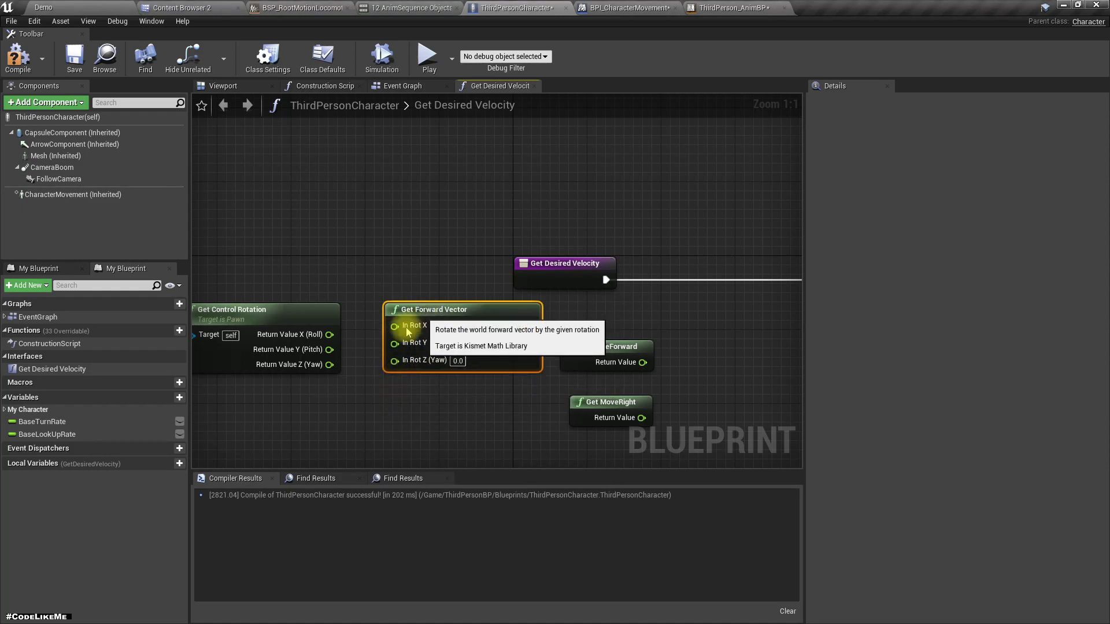
drag(329, 364, 397, 362)
right_drag(341, 424, 445, 388)
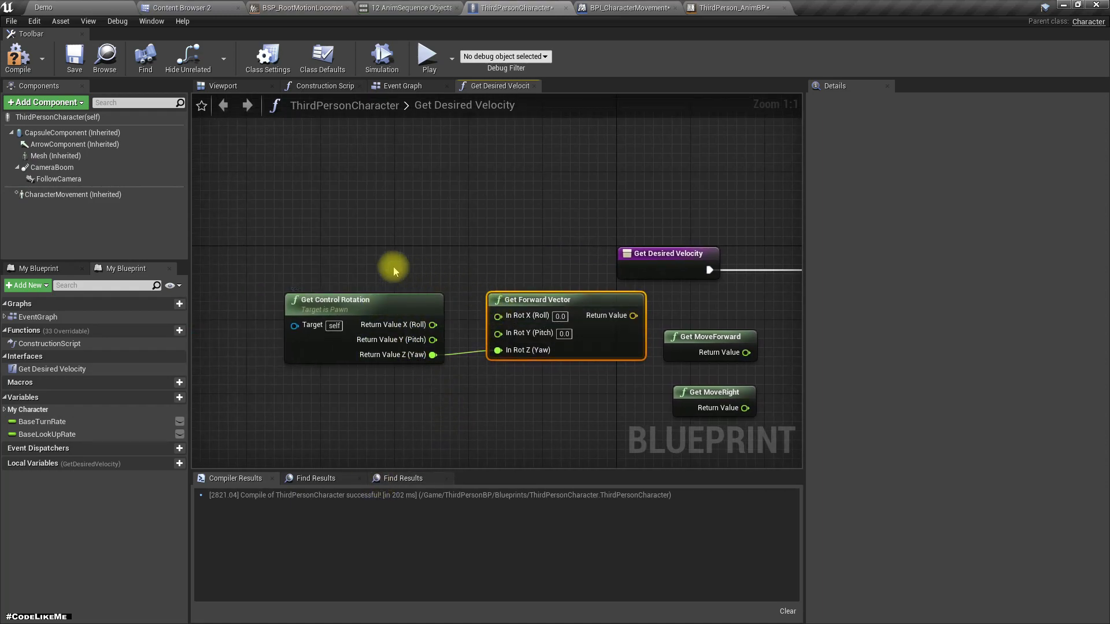
Move the Get Desired Velocity entry node up, and place Get MoveForward and Get MoveRight beneath the Get Forward Vector node.
right_drag(545, 243, 300, 242)
drag(410, 253, 366, 189)
right_drag(342, 237, 438, 218)
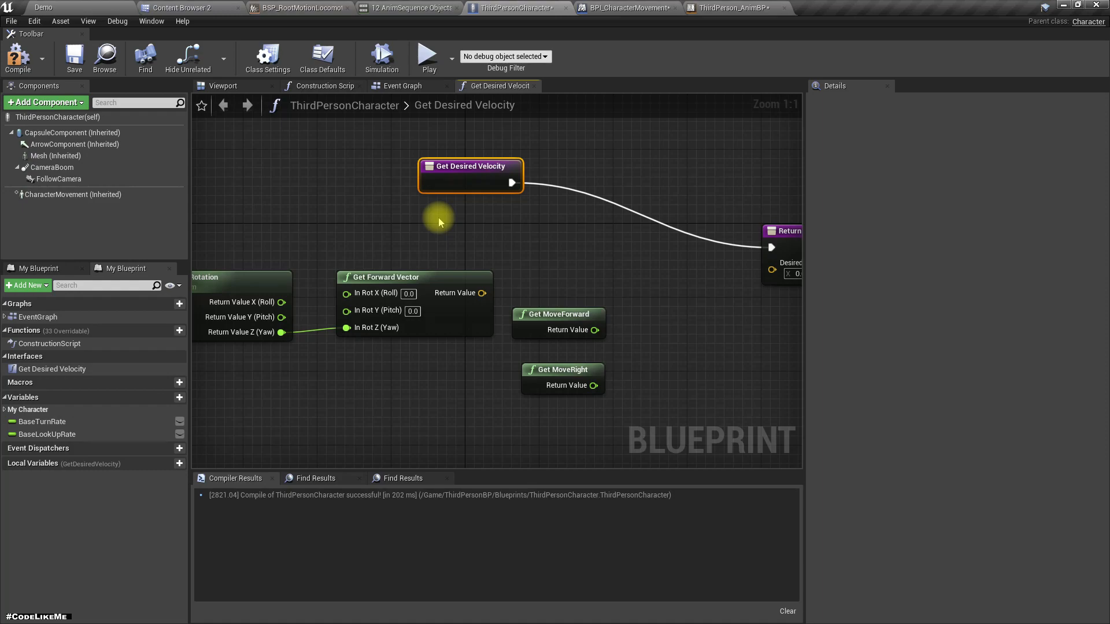
right_drag(464, 310, 463, 364)
drag(540, 256, 421, 412)
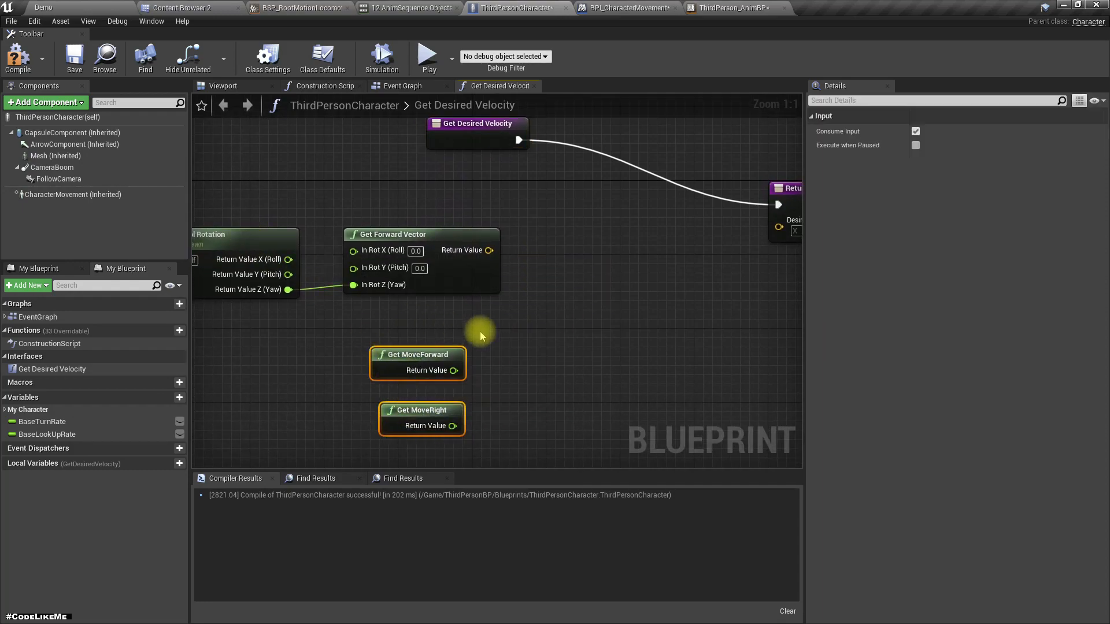
click(506, 292)
Multiply the Get Forward Vector result by the Get MoveForward value using a vector * float node.
right_drag(453, 303, 449, 314)
drag(484, 265, 519, 295)
text(*)
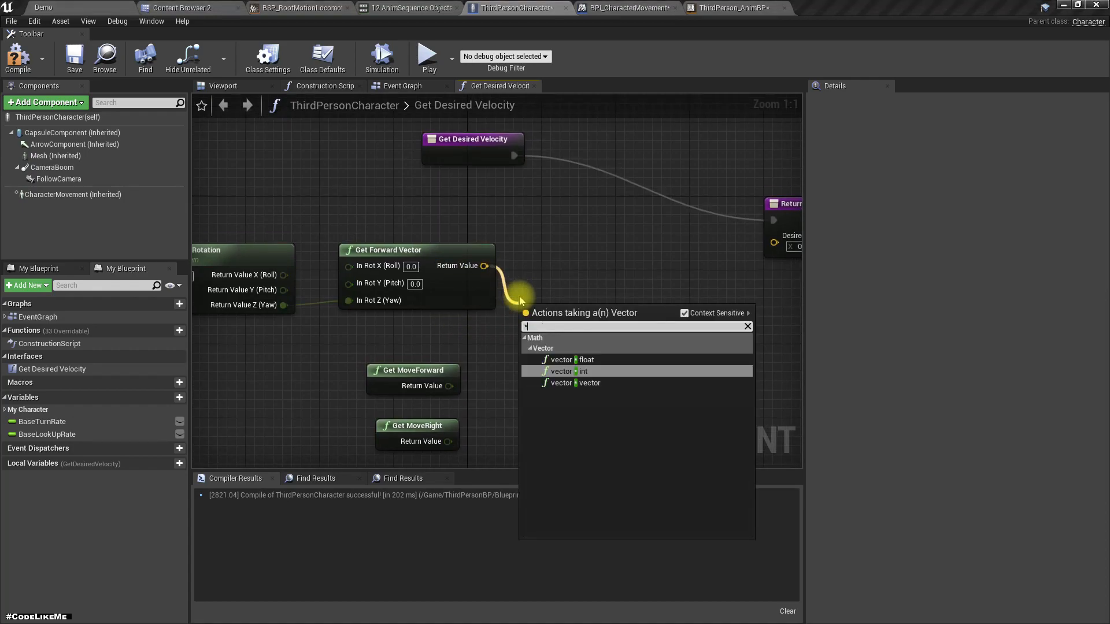
key(Up)
key(Return)
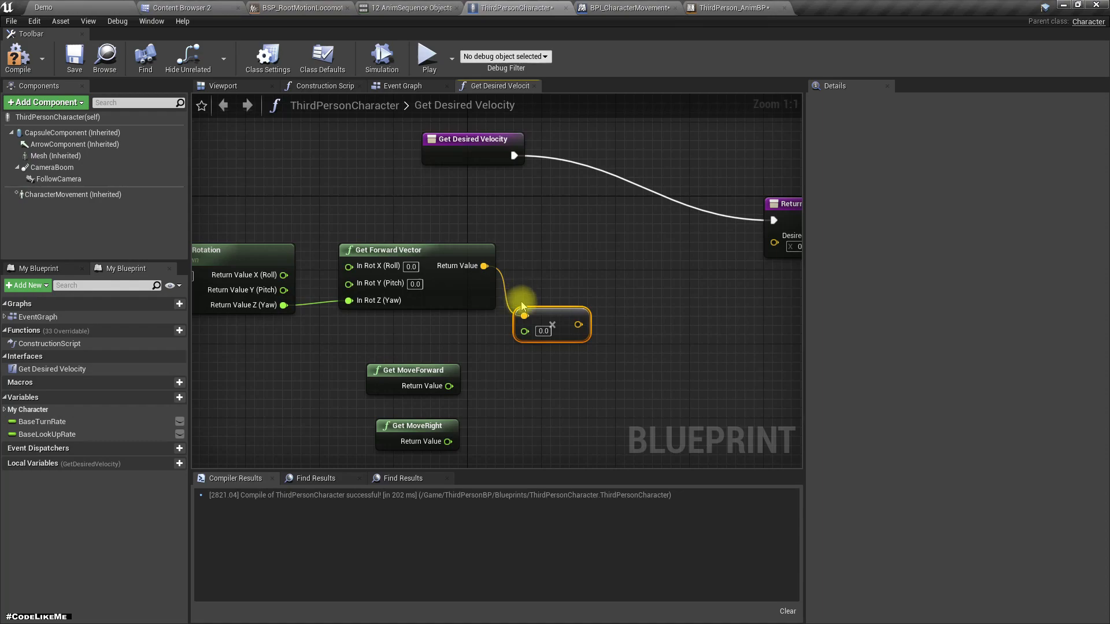
drag(448, 386, 525, 332)
Move the Get MoveForward node directly beneath Get Forward Vector, close to the multiply node.
drag(397, 382, 398, 345)
right_drag(529, 415, 485, 391)
drag(389, 313, 427, 316)
click(461, 339)
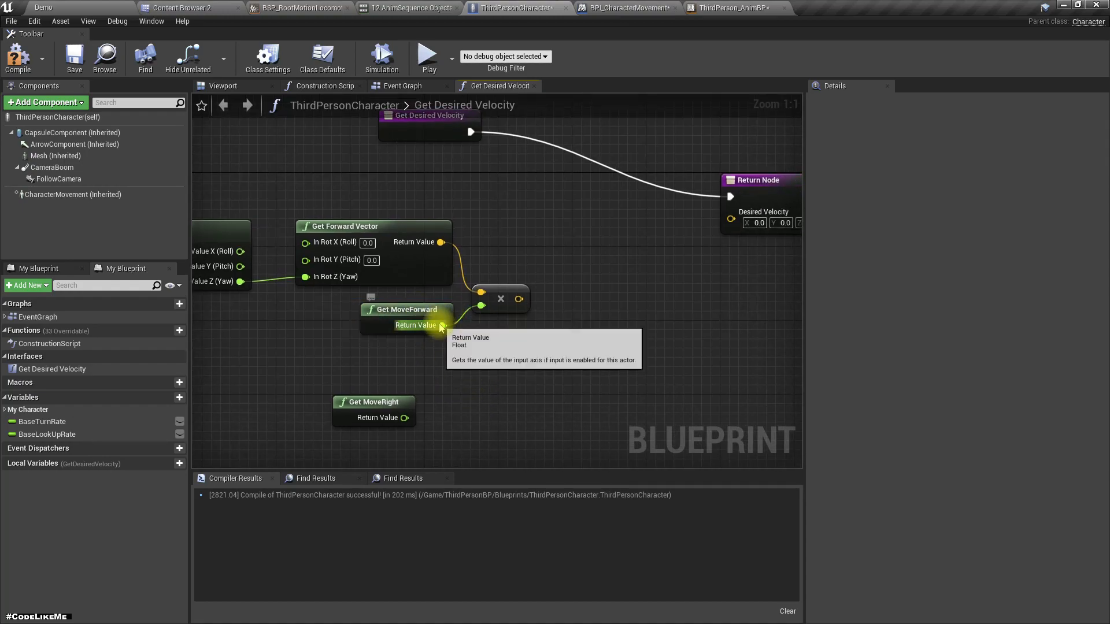
right_drag(484, 352, 522, 376)
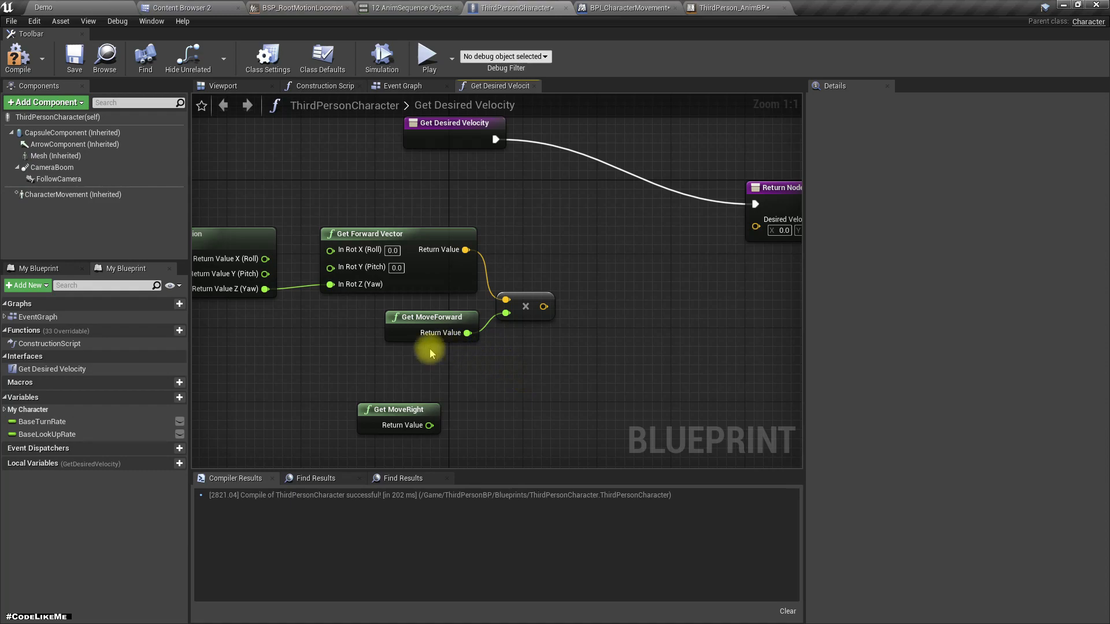
Move Get MoveRight farther down and add a Get Right Vector node just above it.
right_drag(329, 369, 314, 393)
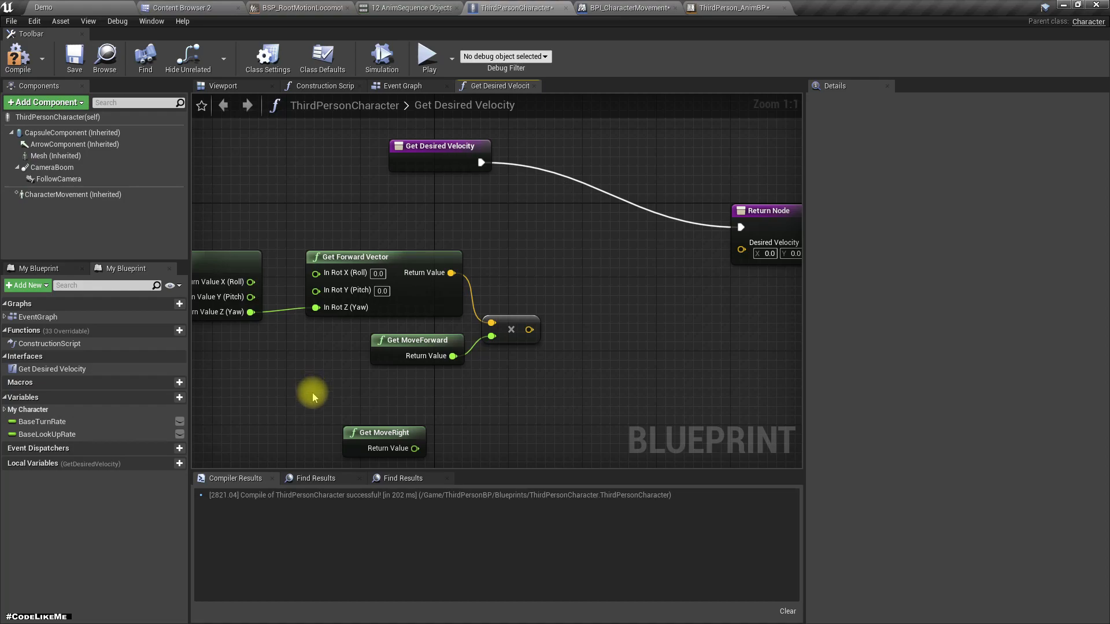
right_drag(412, 387, 474, 299)
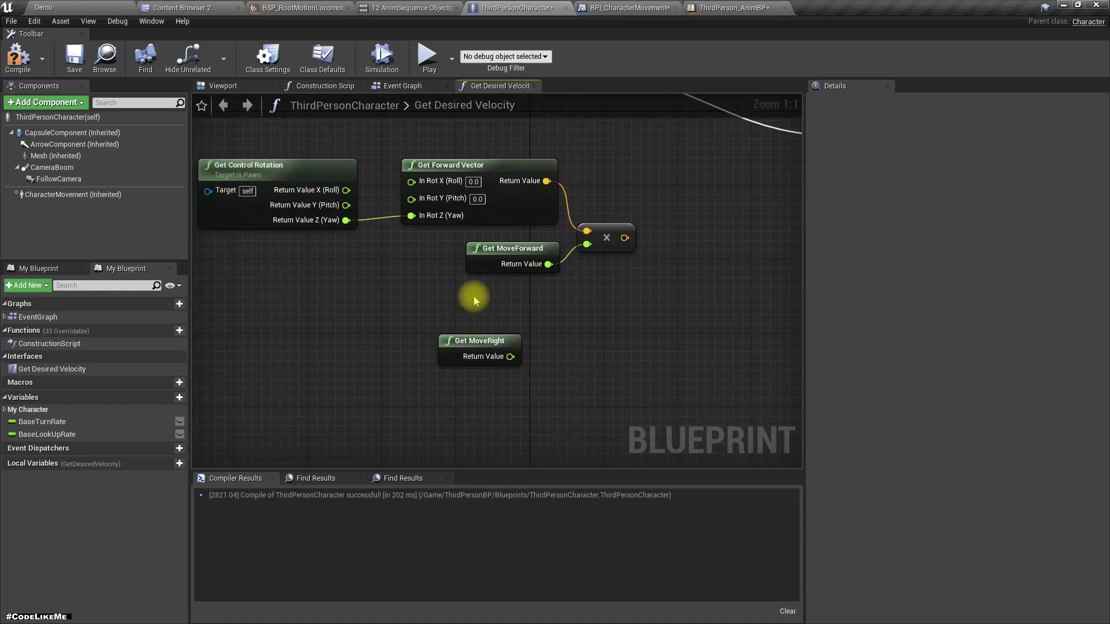
drag(477, 354, 457, 408)
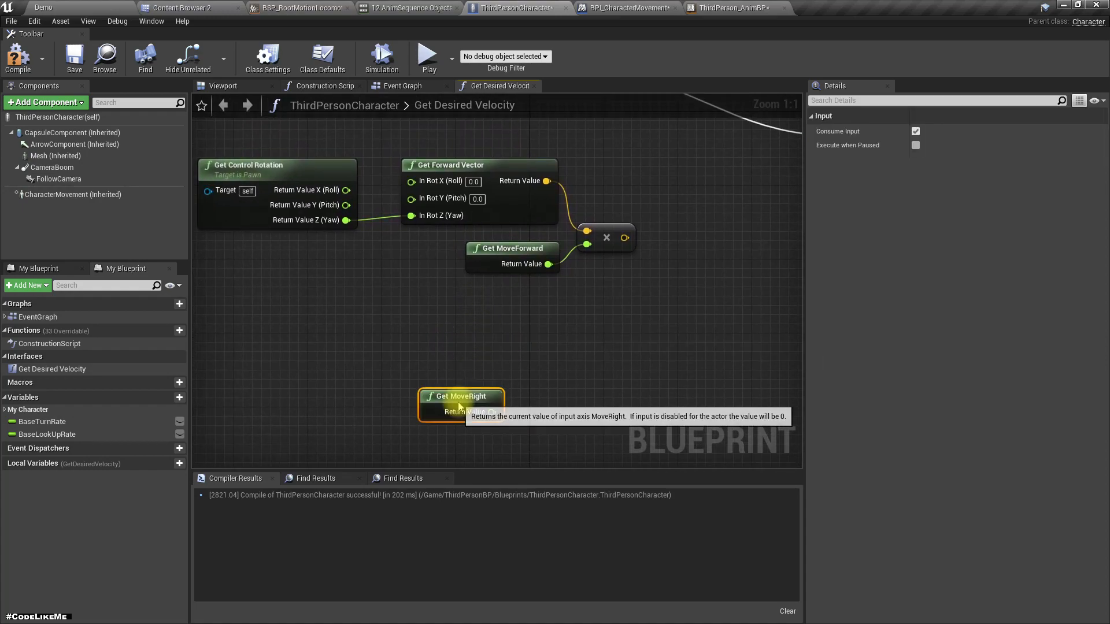
right_click(433, 338)
text(get ri)
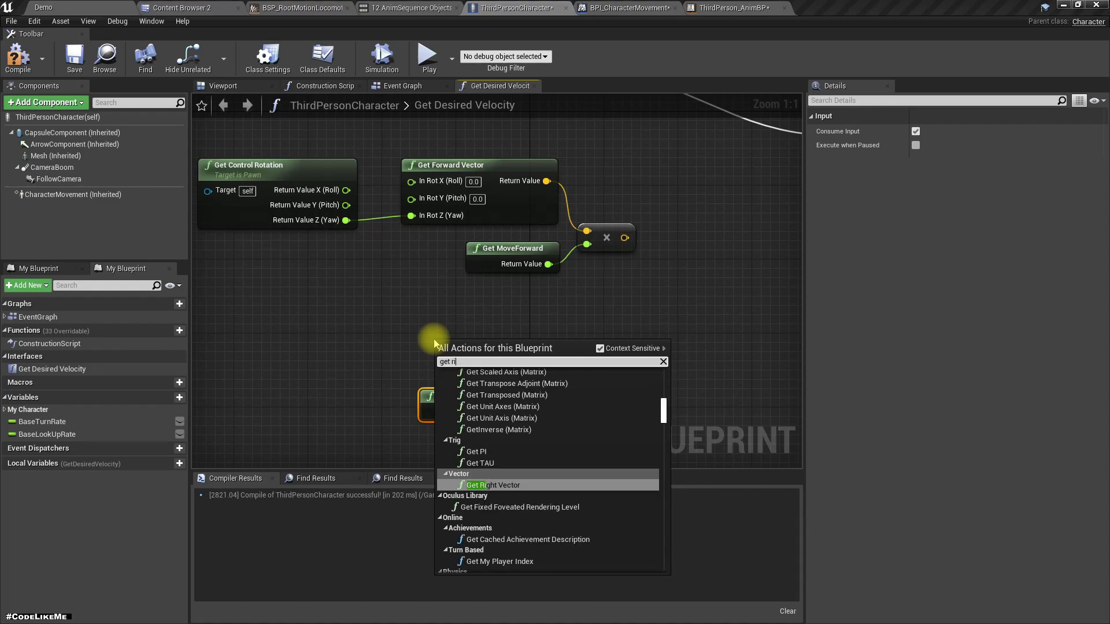
key(Return)
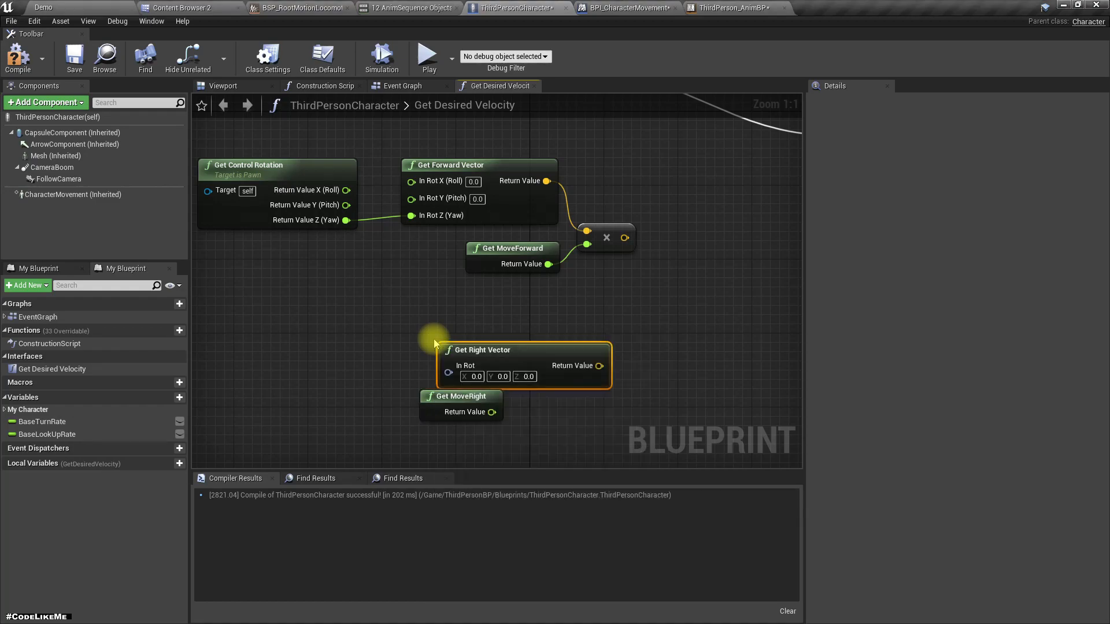
Split Get Right Vector's rotation input, place the node below Get MoveForward, and feed it the control rotation's yaw.
right_click(450, 374)
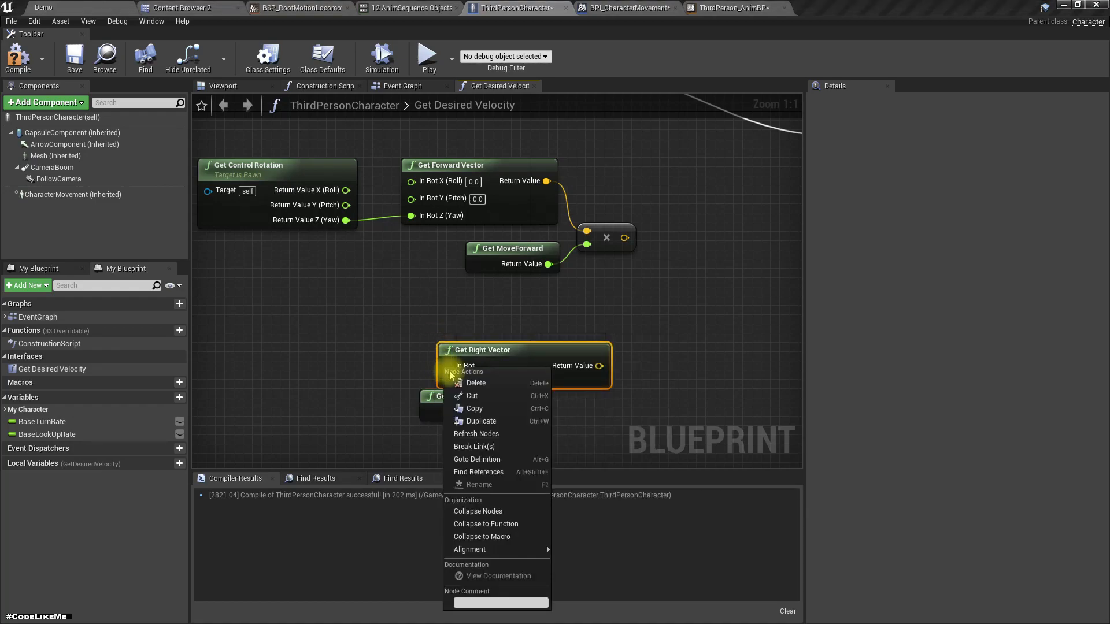
click(389, 347)
right_click(448, 373)
click(489, 414)
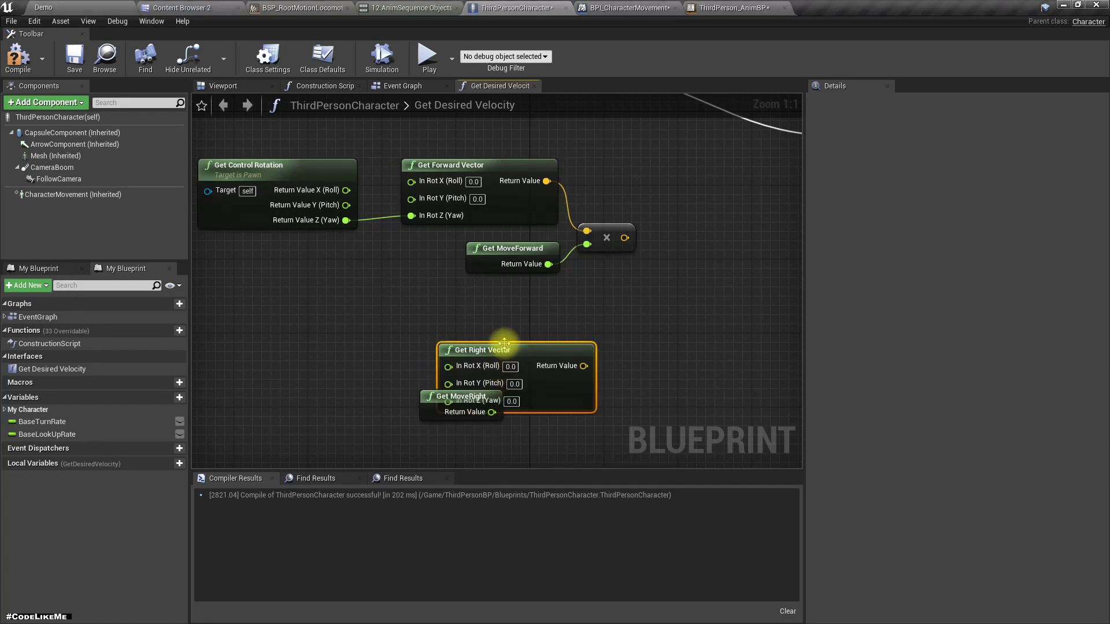
drag(500, 347, 462, 282)
drag(346, 220, 411, 336)
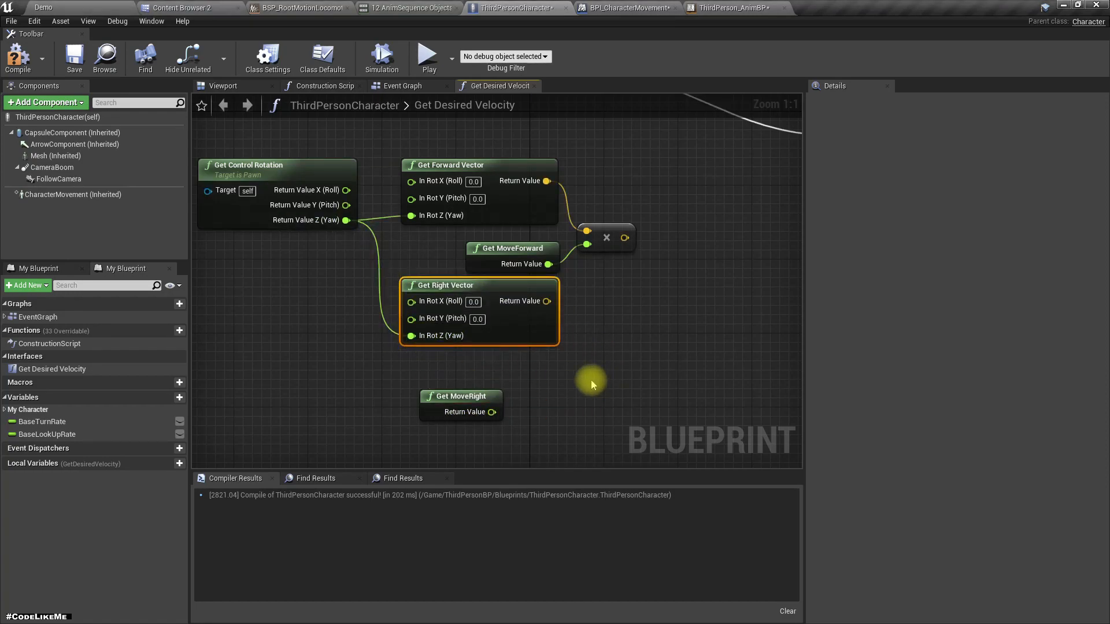
Multiply the Get Right Vector result by the Get MoveRight value using a vector * float node.
drag(553, 303, 582, 336)
text(*)
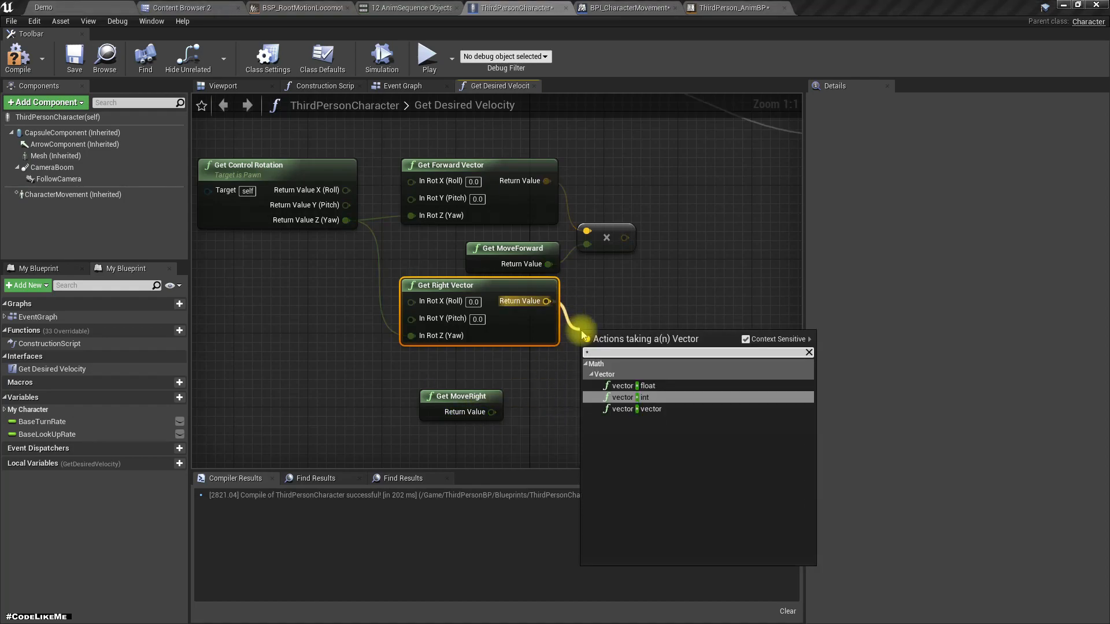
click(633, 386)
drag(490, 413, 585, 360)
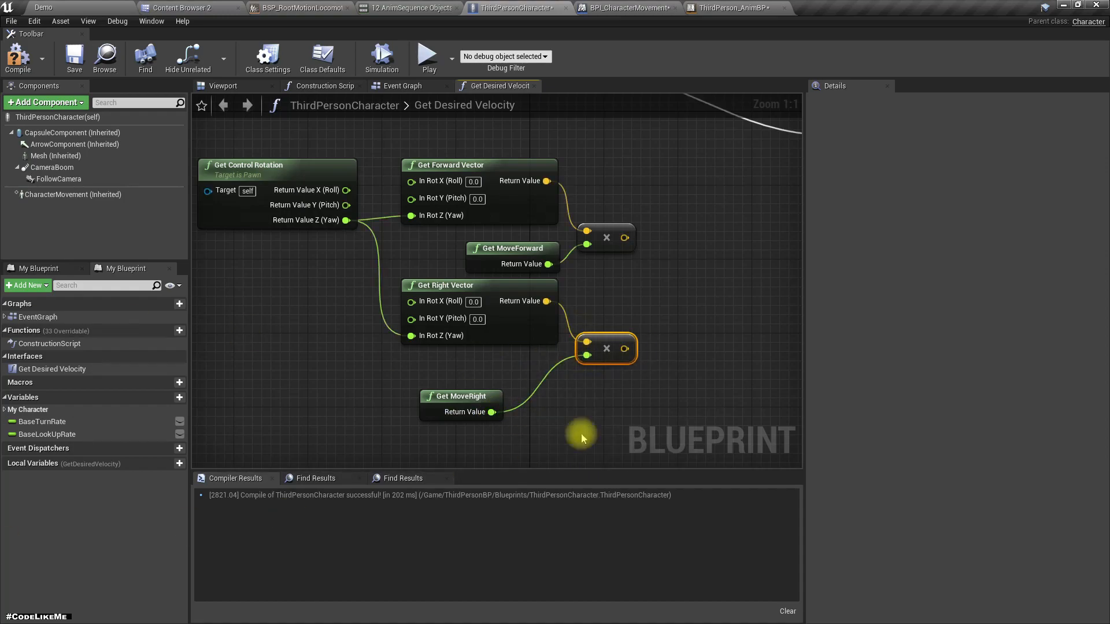
Add the forward and right products together with a vector + vector node placed between the two multiply nodes.
right_drag(672, 376, 537, 417)
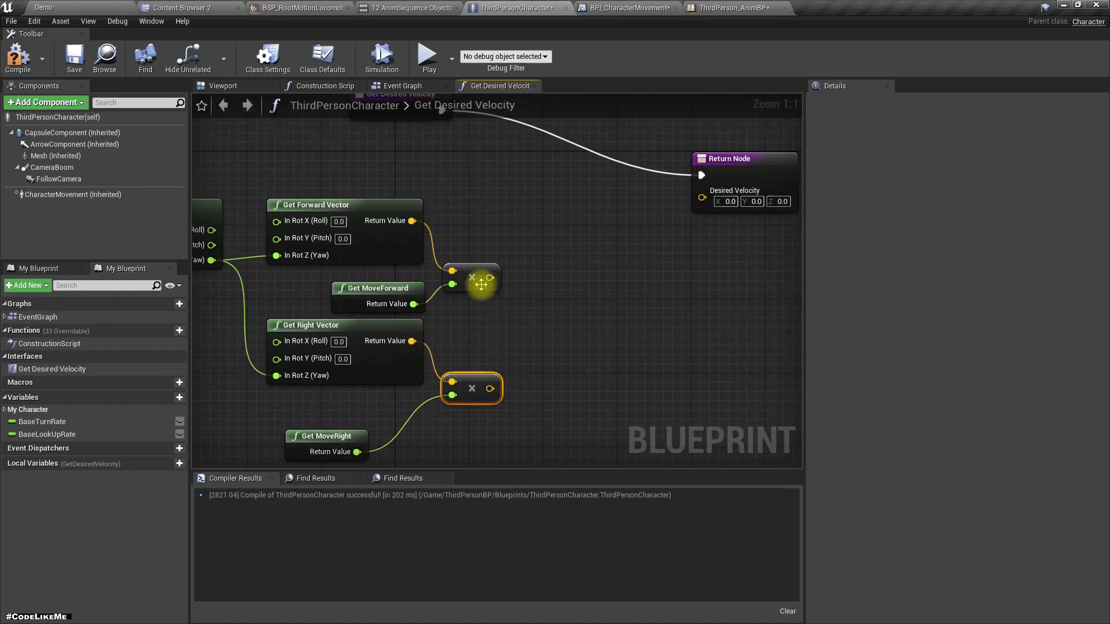
right_drag(451, 435, 483, 438)
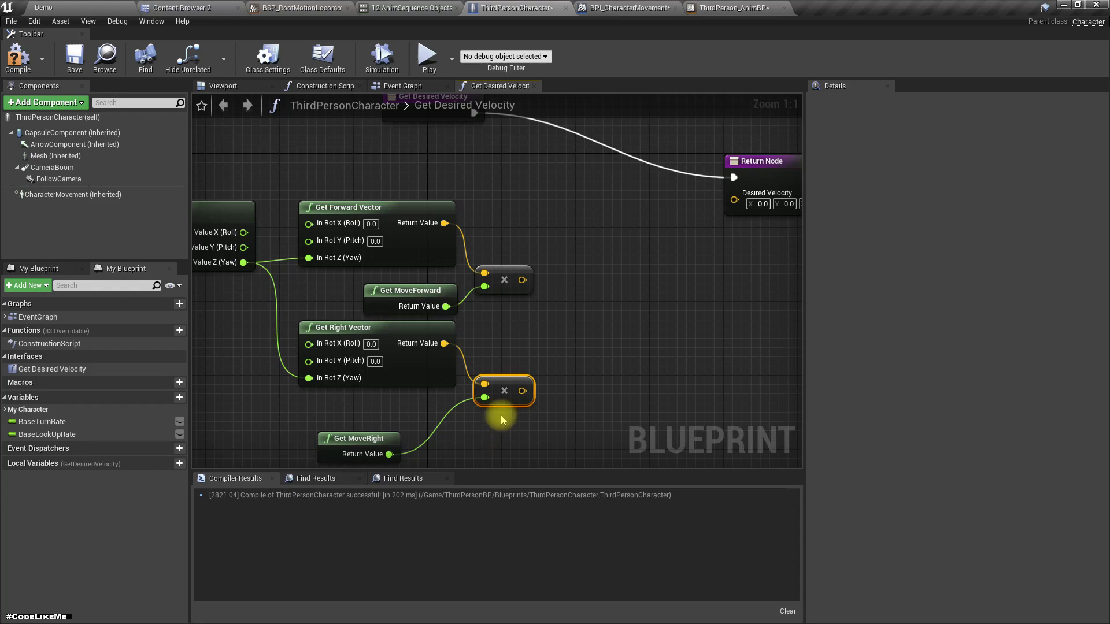
drag(522, 280, 554, 329)
text(+)
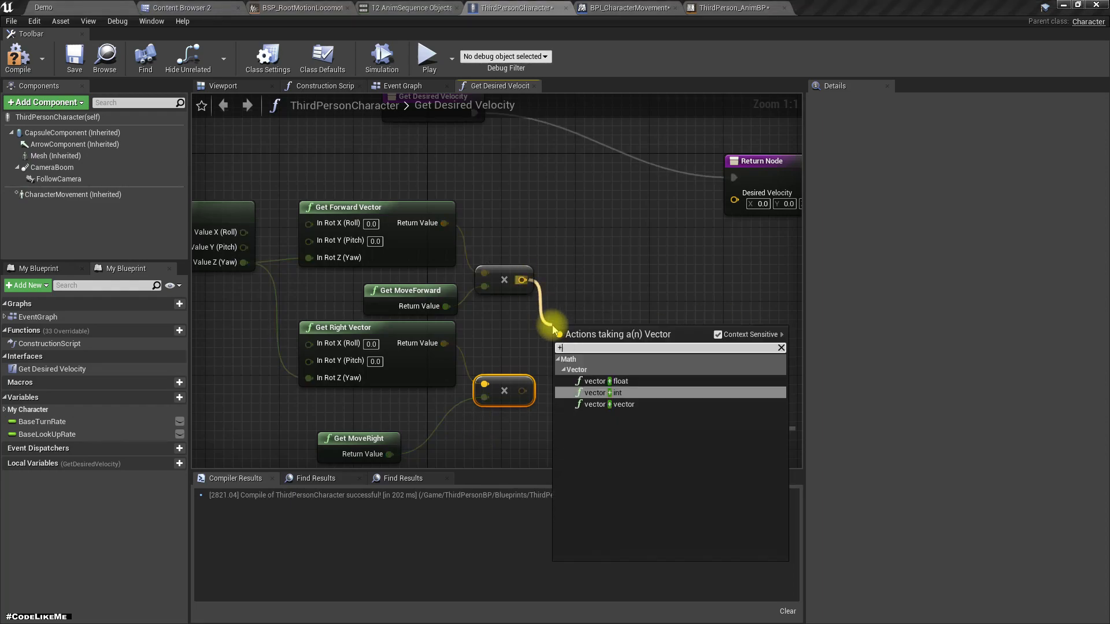
key(Up)
key(Down)
key(Down)
key(Return)
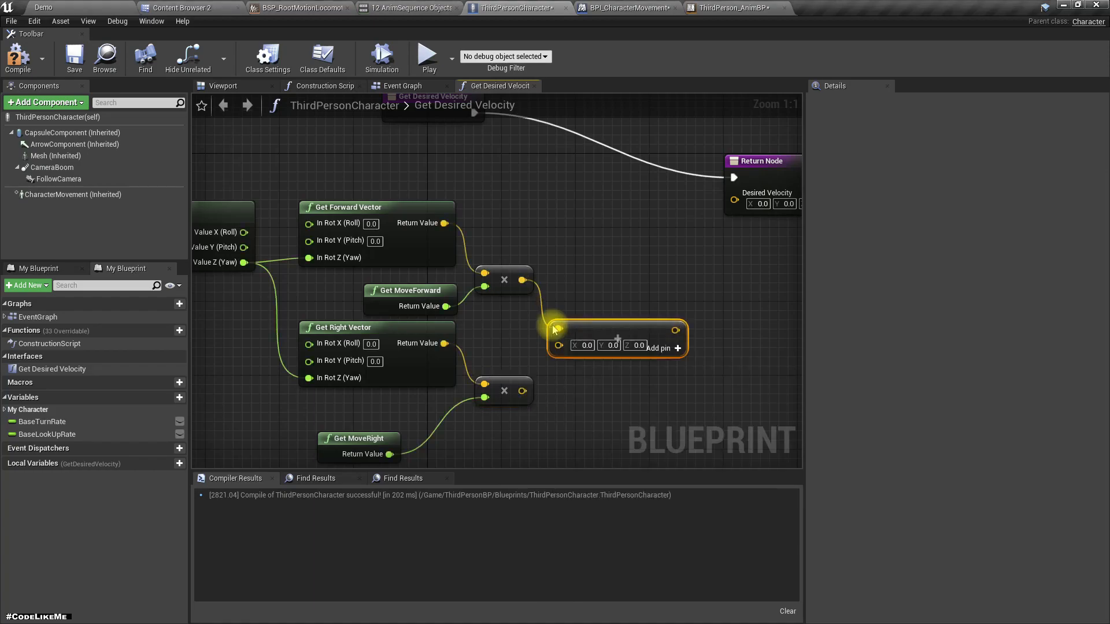
drag(522, 391, 593, 313)
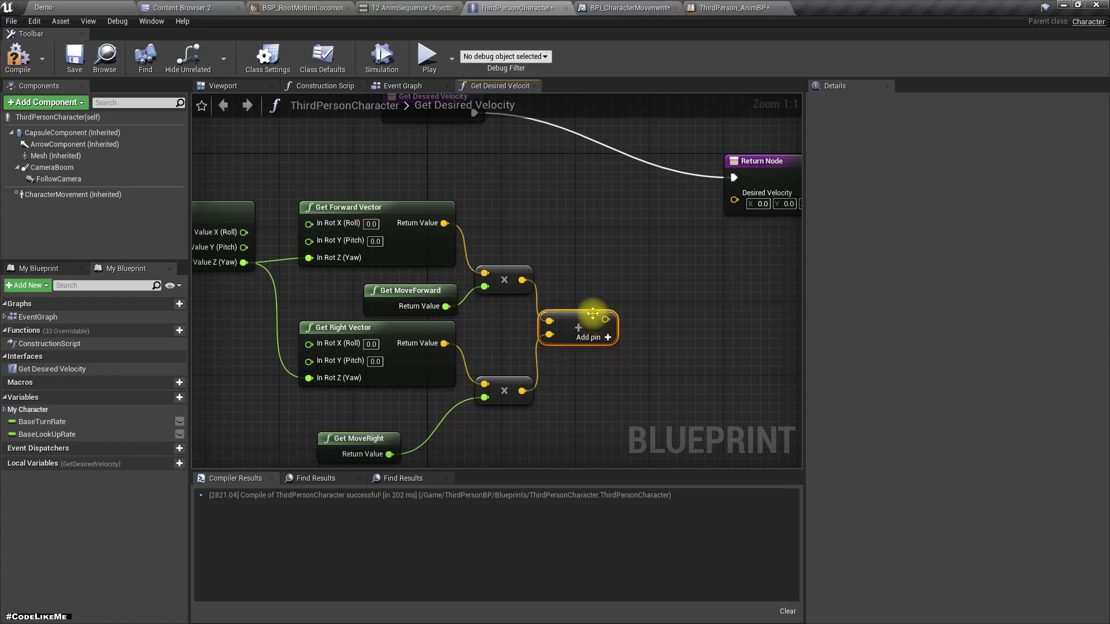
Normalize the summed vector and connect the result to the Return Node's Desired Velocity.
right_drag(475, 277, 399, 292)
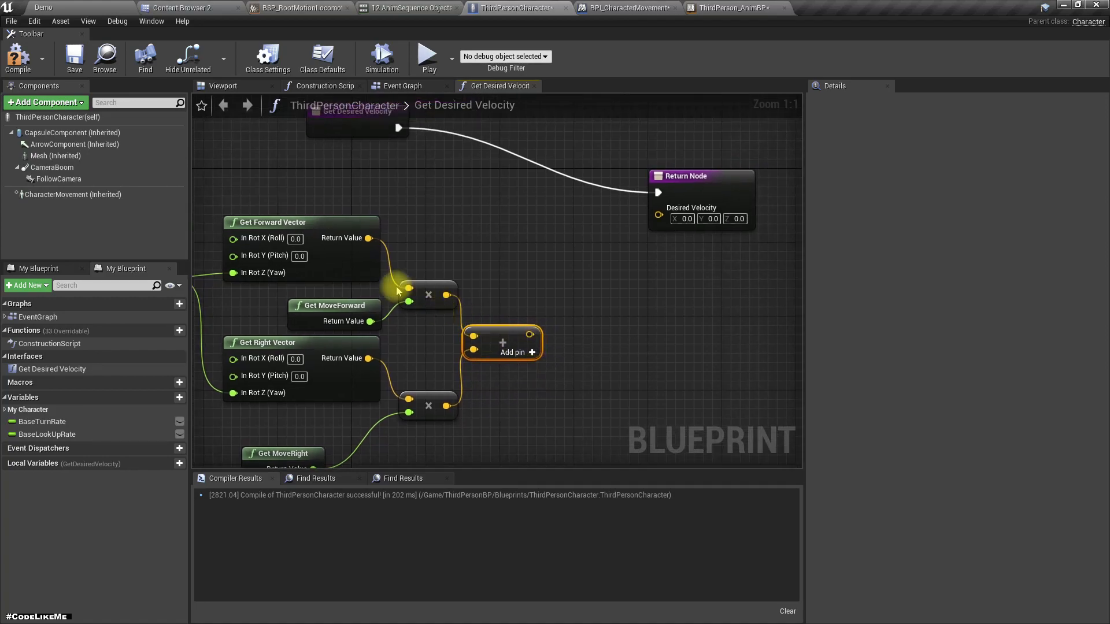
drag(530, 334, 556, 350)
text(normali)
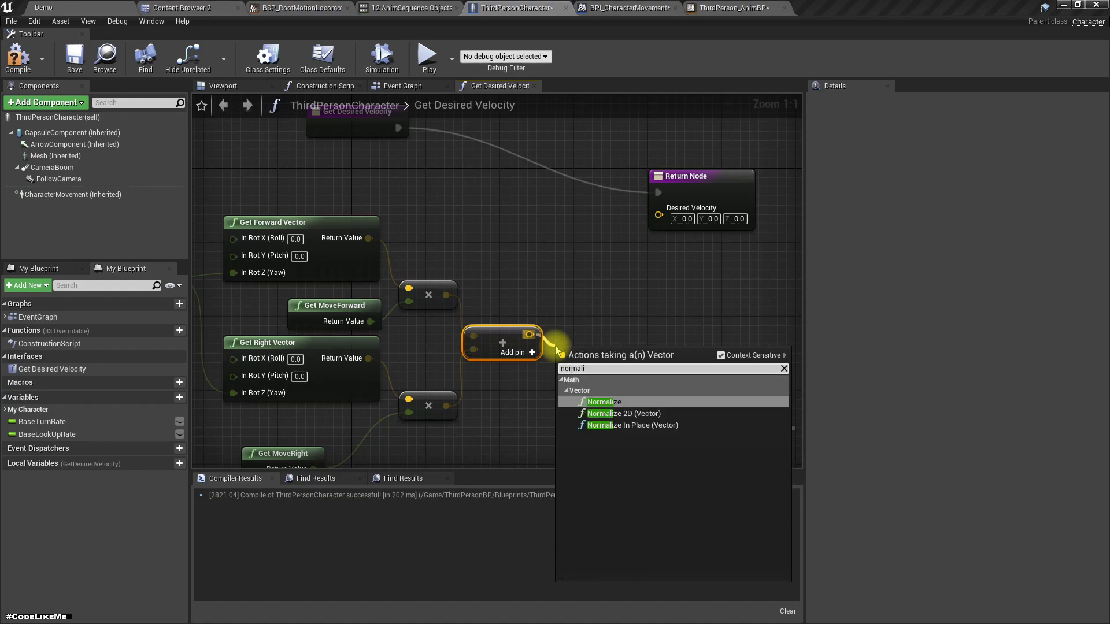
key(Return)
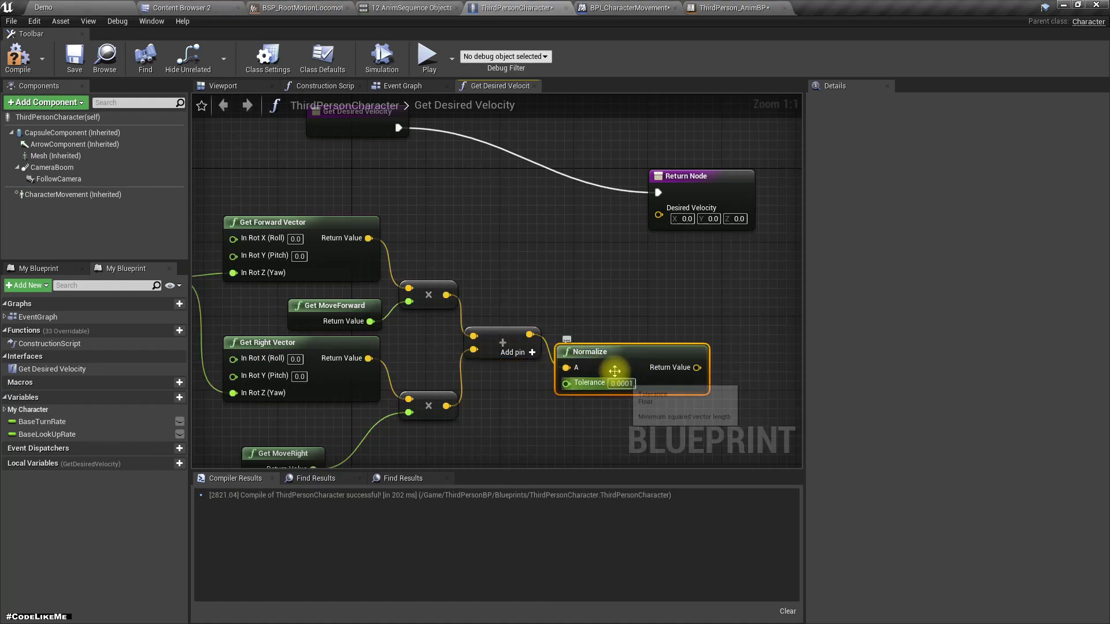
drag(556, 350, 575, 331)
right_drag(610, 429, 546, 421)
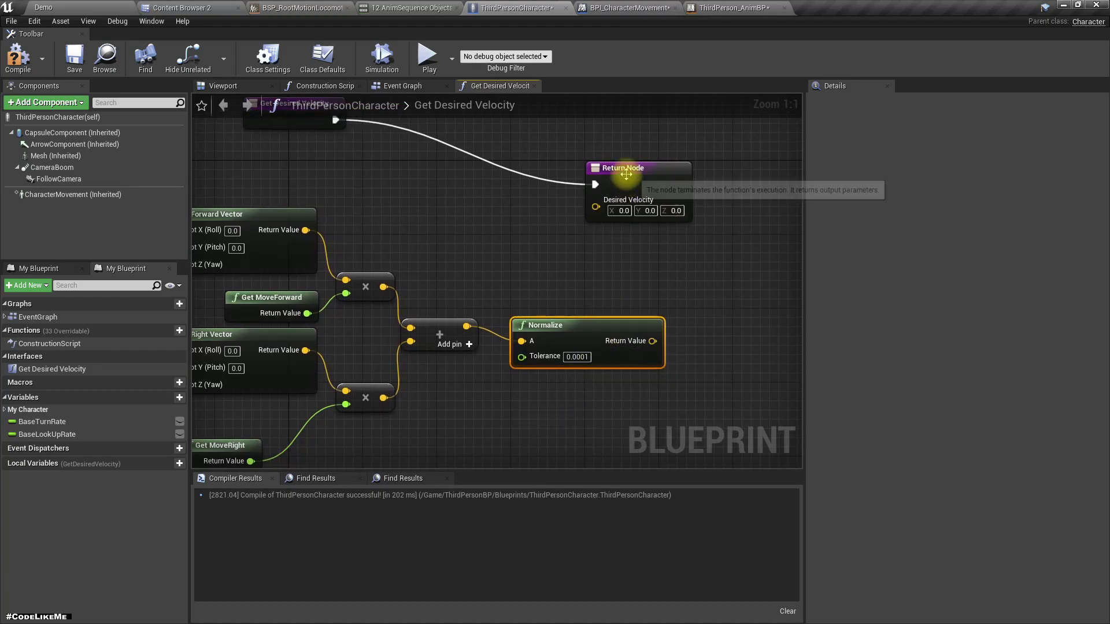
drag(659, 343, 597, 206)
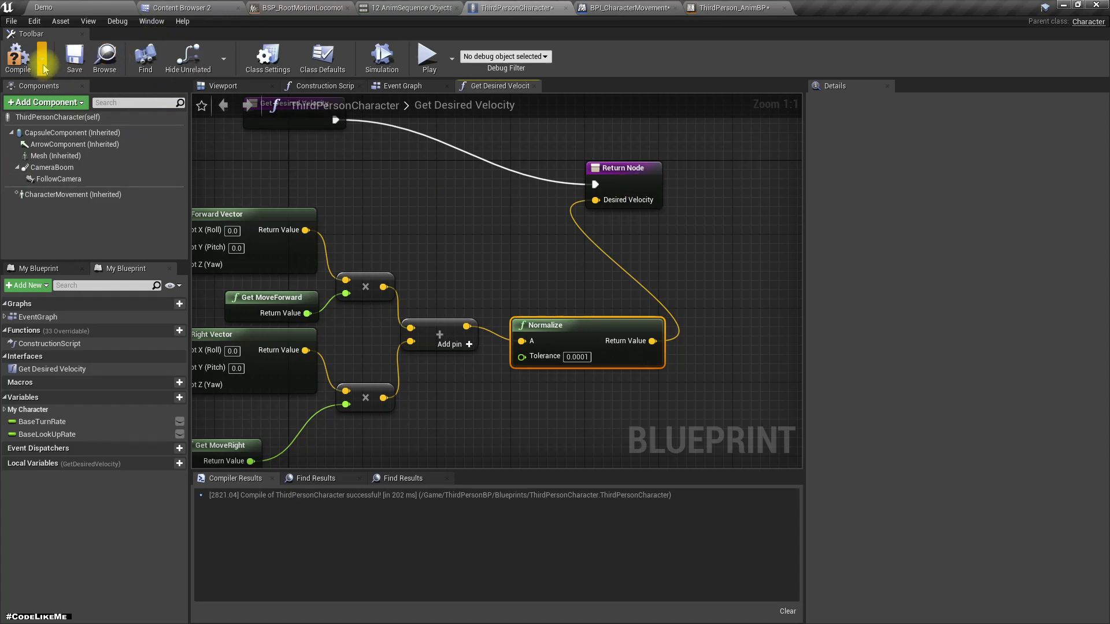
Compile the ThirdPersonCharacter blueprint and save all modified assets.
click(19, 57)
key(ctrl+shift+s)
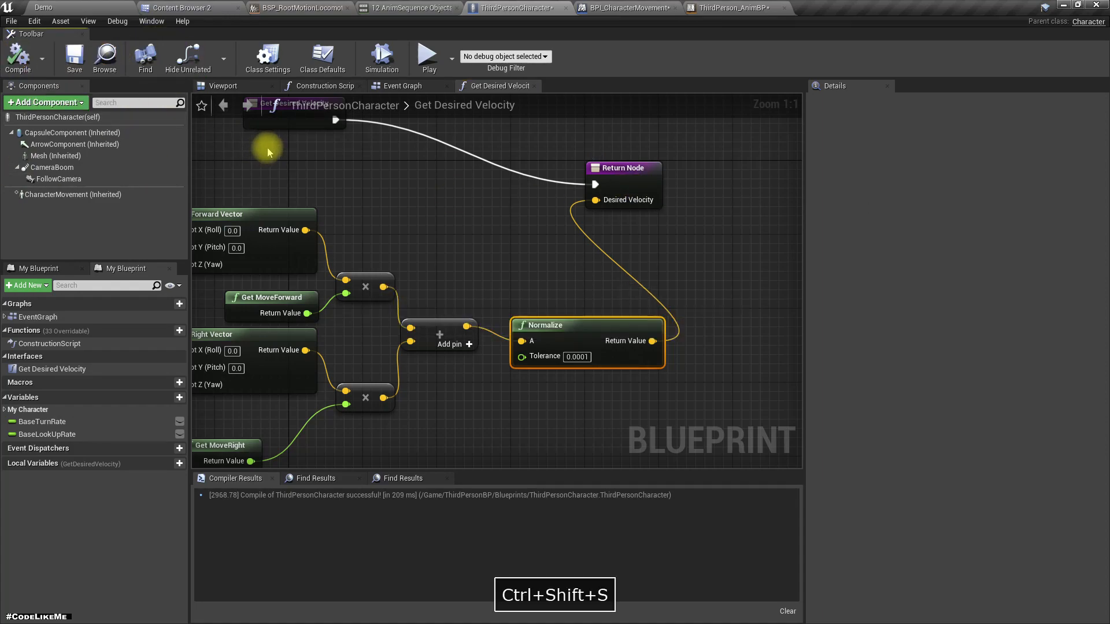
right_drag(426, 202, 461, 219)
key(ctrl+shift+s)
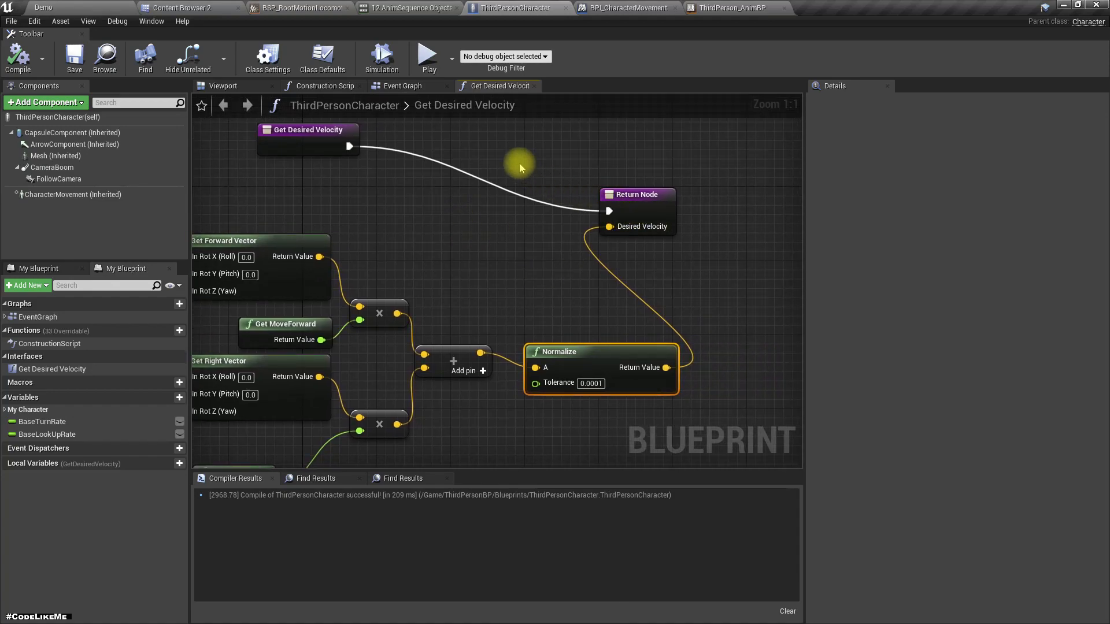
Delete the "Setting 'Speed' (use in 1D blend space)" comment and its nodes from the ThirdPerson_AnimBP event graph.
click(704, 7)
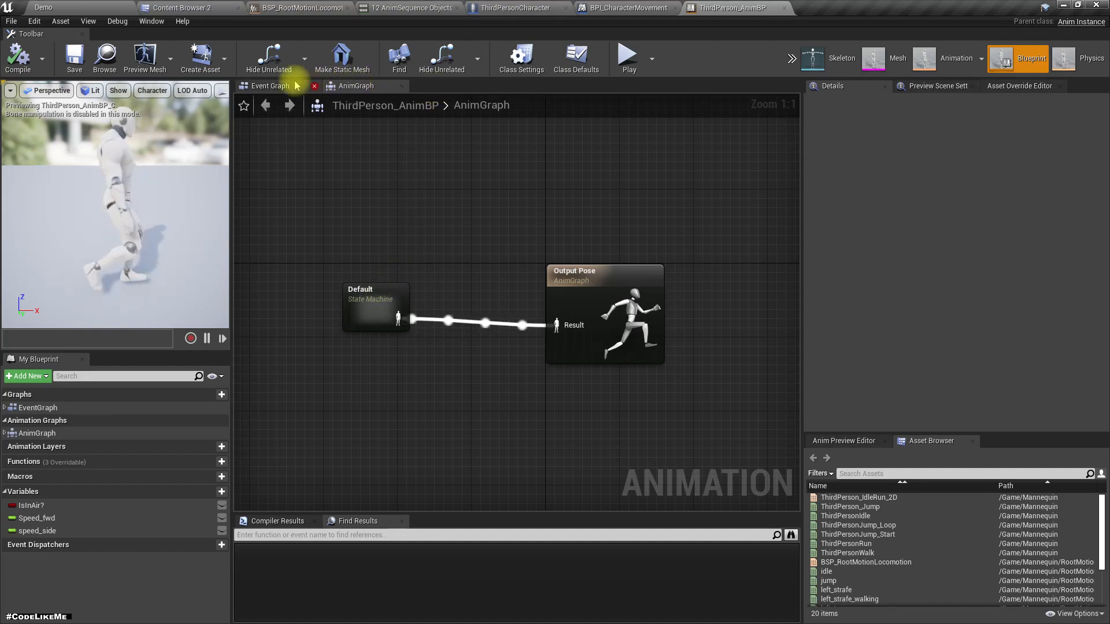
click(272, 85)
right_drag(386, 360, 285, 322)
drag(341, 239, 668, 334)
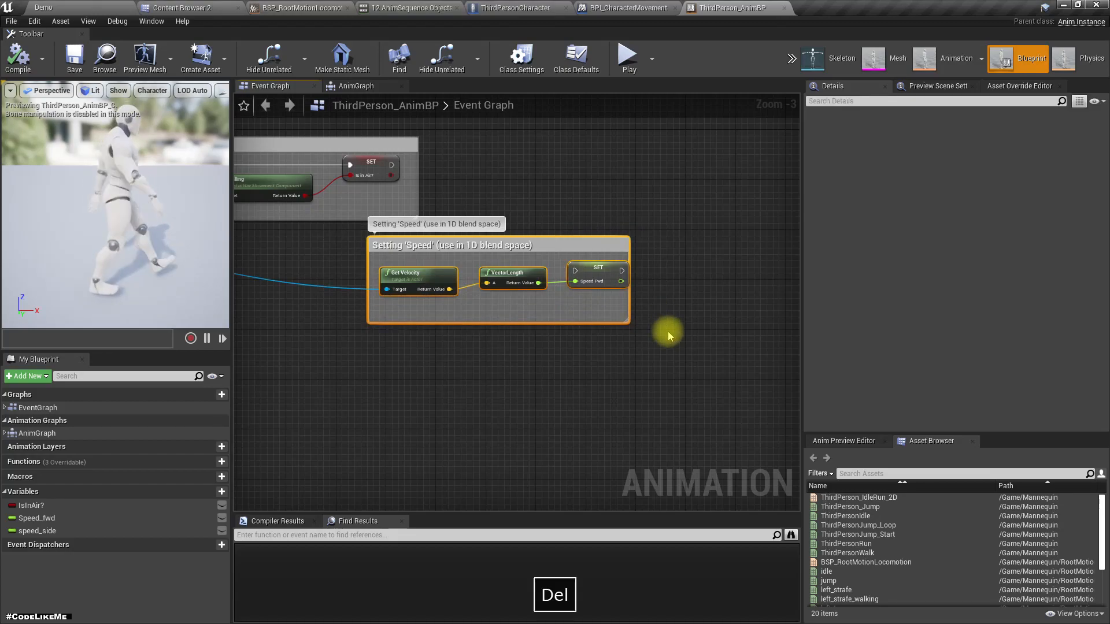
key(Delete)
Add a Get Desired Velocity message targeting the Try Get Pawn Owner result, and execute it after the Is in Air SET node.
right_drag(520, 322, 937, 399)
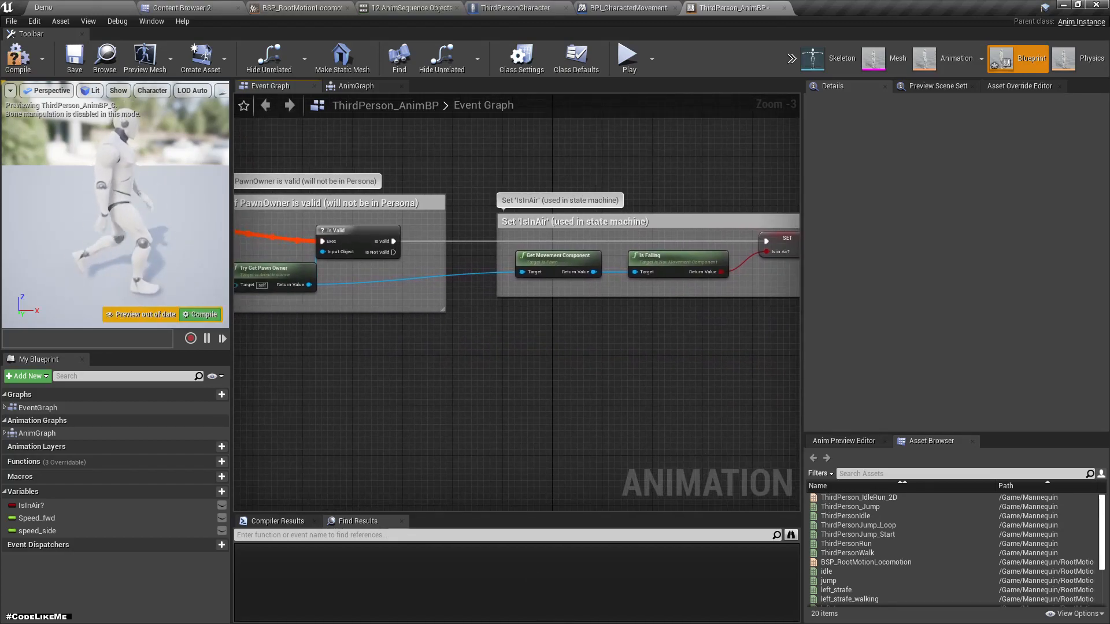
right_drag(754, 377, 421, 348)
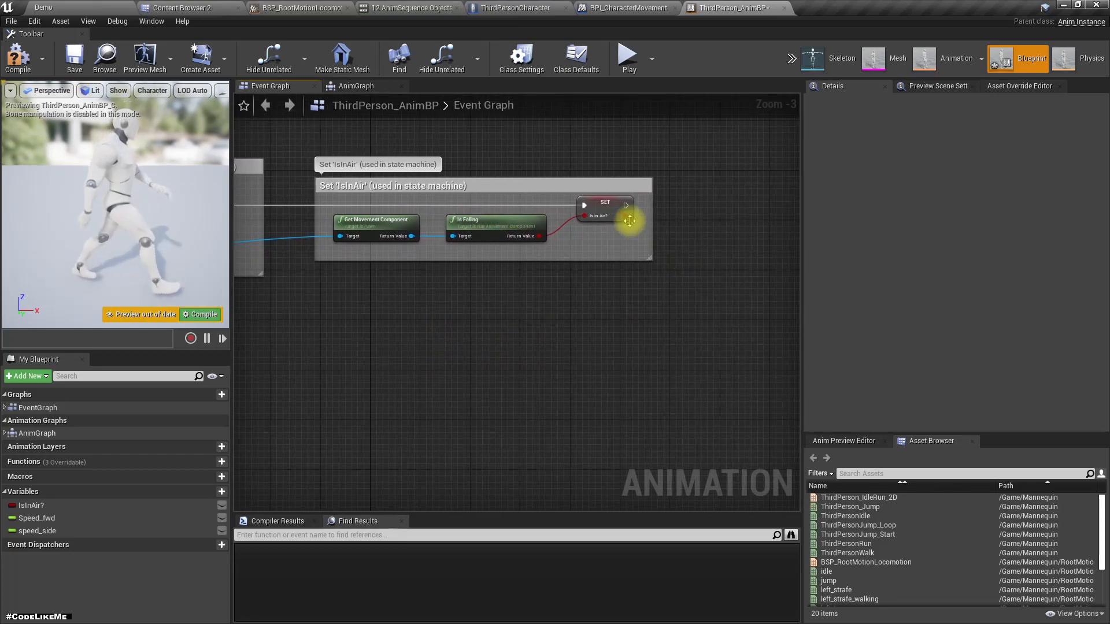
drag(625, 206, 354, 350)
right_drag(294, 357, 543, 342)
drag(374, 230, 544, 359)
text(get desir)
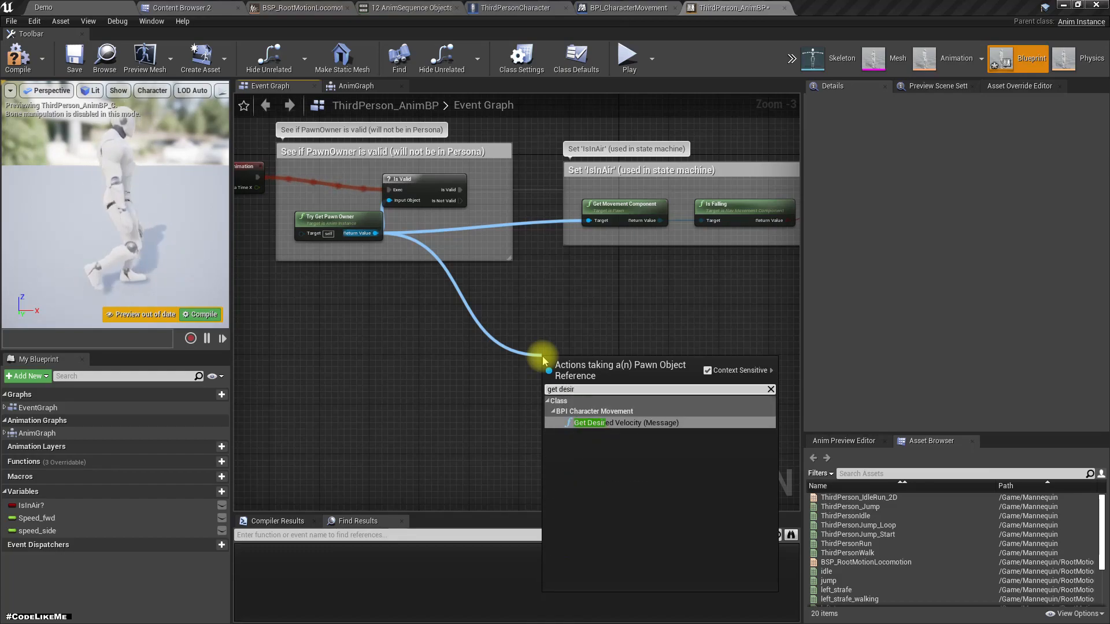
key(Return)
right_drag(740, 317, 541, 323)
drag(363, 380, 415, 356)
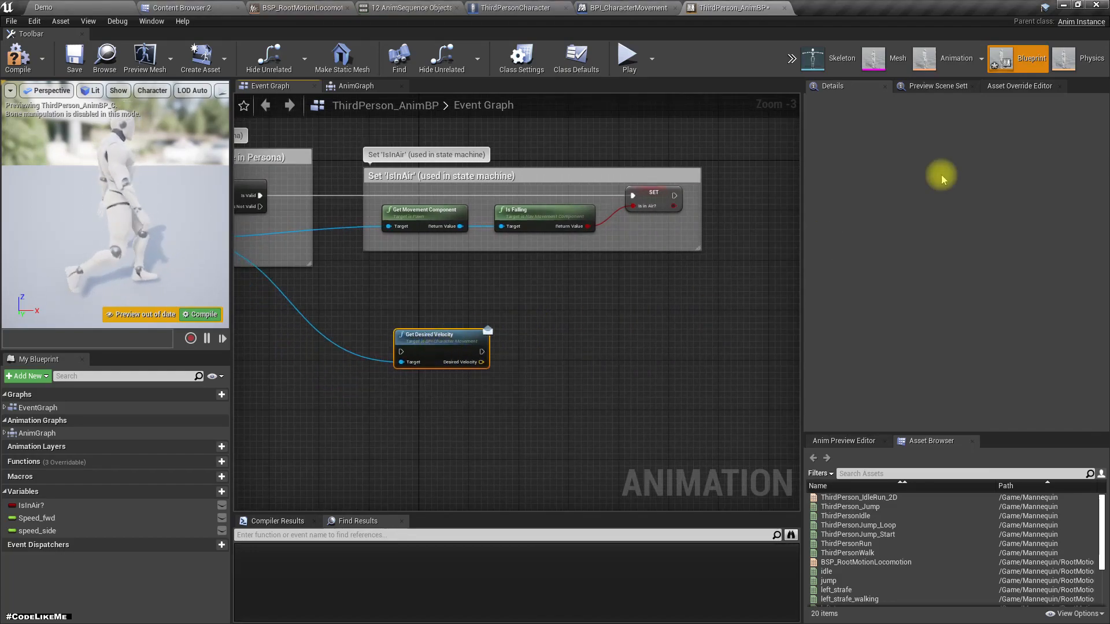
drag(674, 195, 406, 357)
right_drag(574, 389, 505, 382)
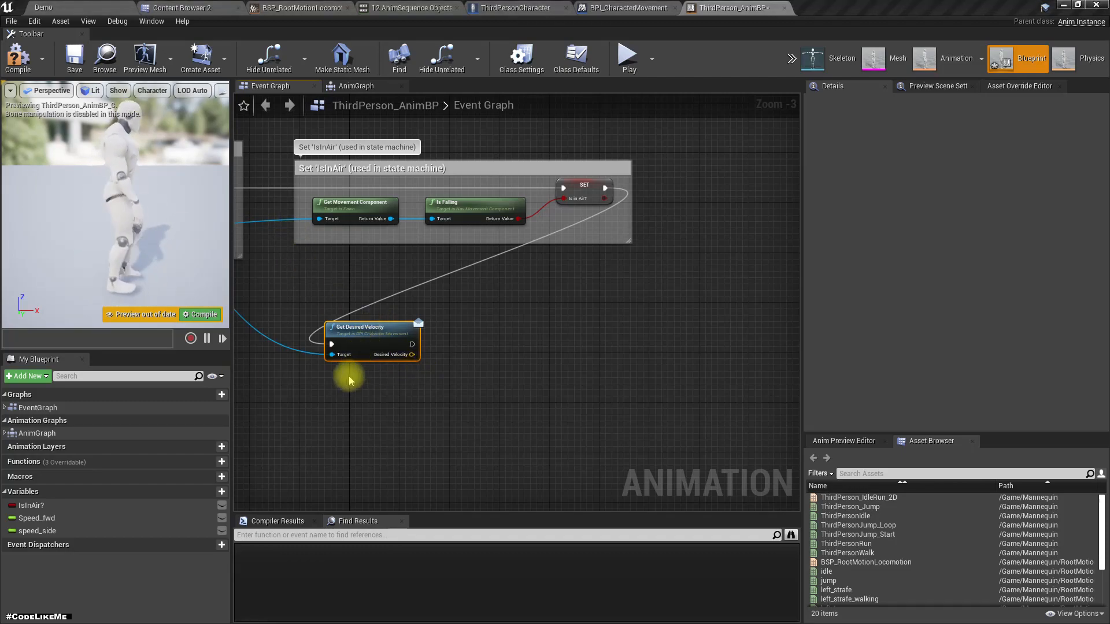
Add a Get Actor Forward Vector node from Try Get Pawn Owner and place it beneath Get Desired Velocity.
right_drag(315, 399, 493, 405)
drag(284, 237, 483, 405)
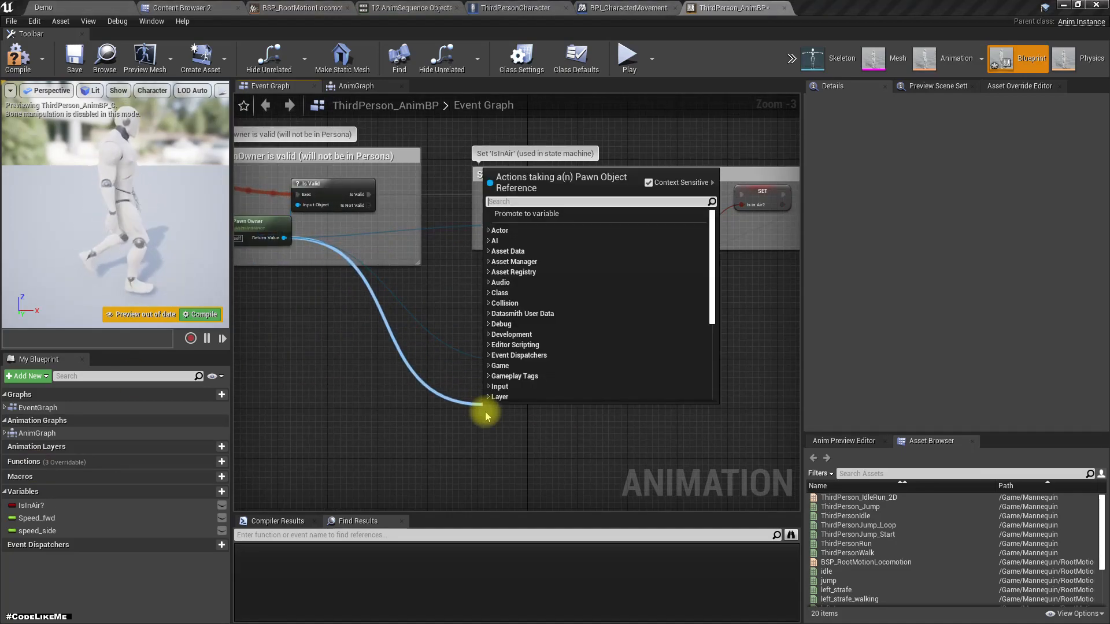
text(forwar)
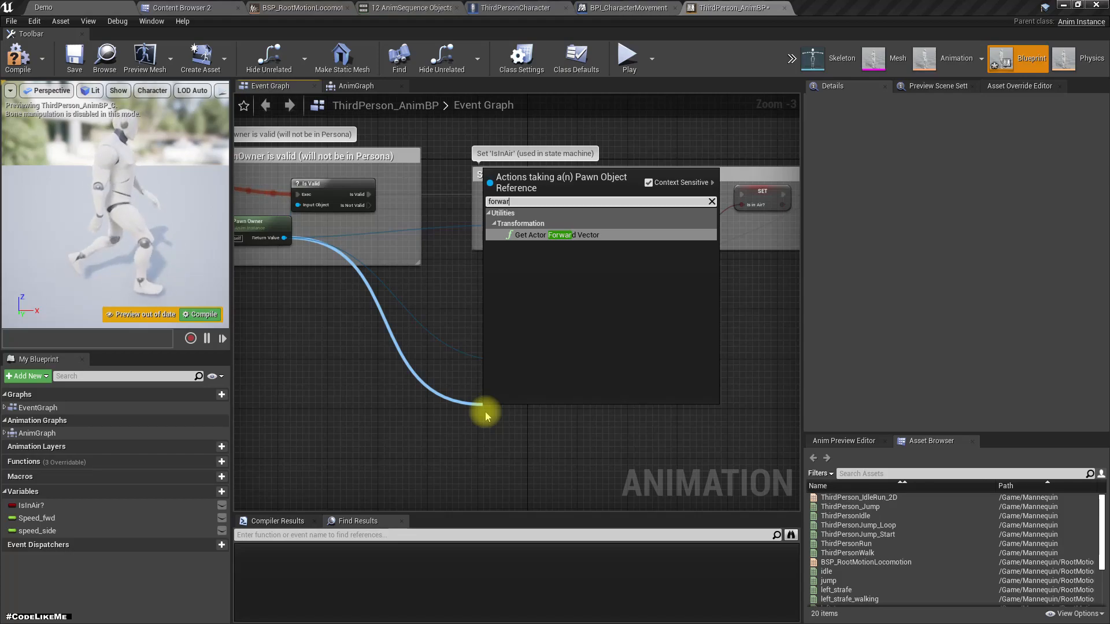
key(Return)
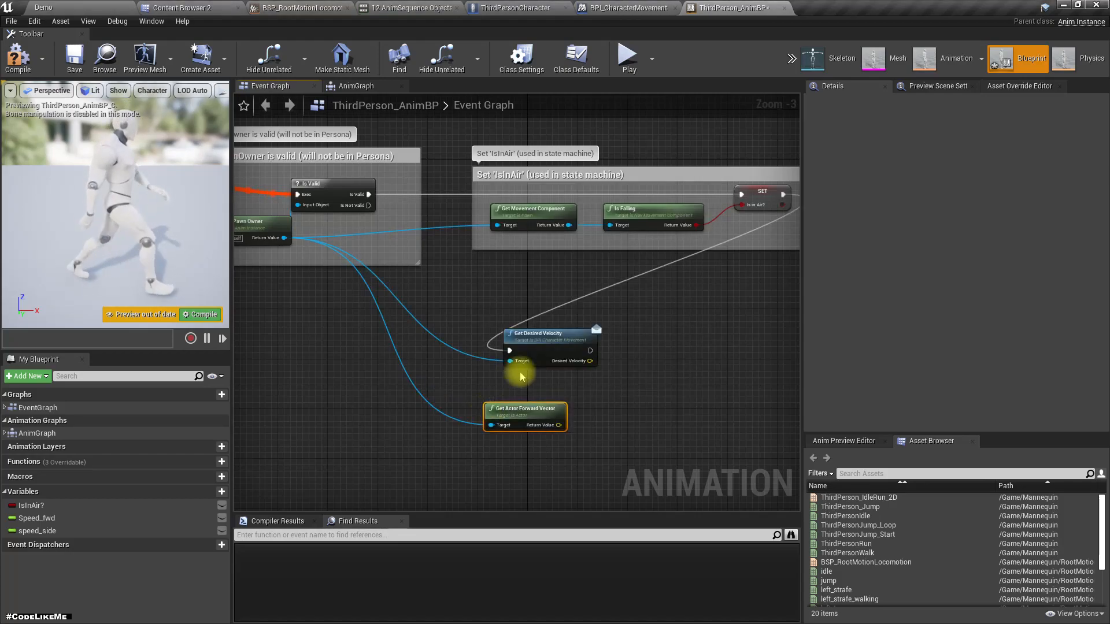
drag(522, 408, 552, 395)
Add a Get Actor Right Vector node from Try Get Pawn Owner and place it beneath Get Actor Forward Vector.
right_drag(497, 475, 521, 432)
drag(309, 194, 537, 415)
text(right)
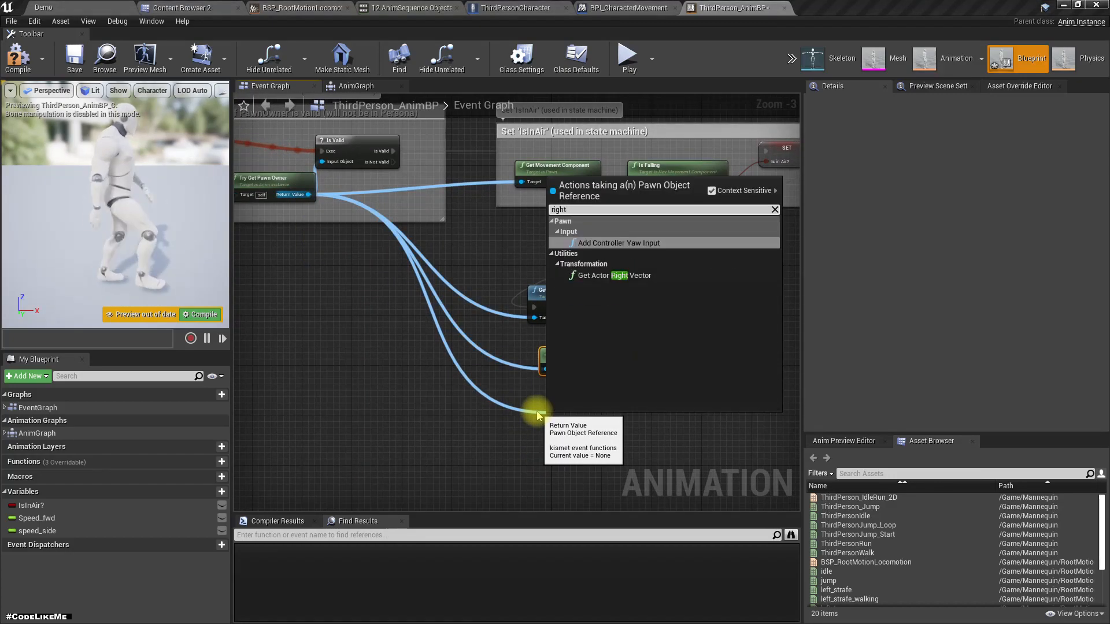
key(Down)
key(Return)
right_drag(688, 409, 452, 419)
drag(359, 431, 354, 424)
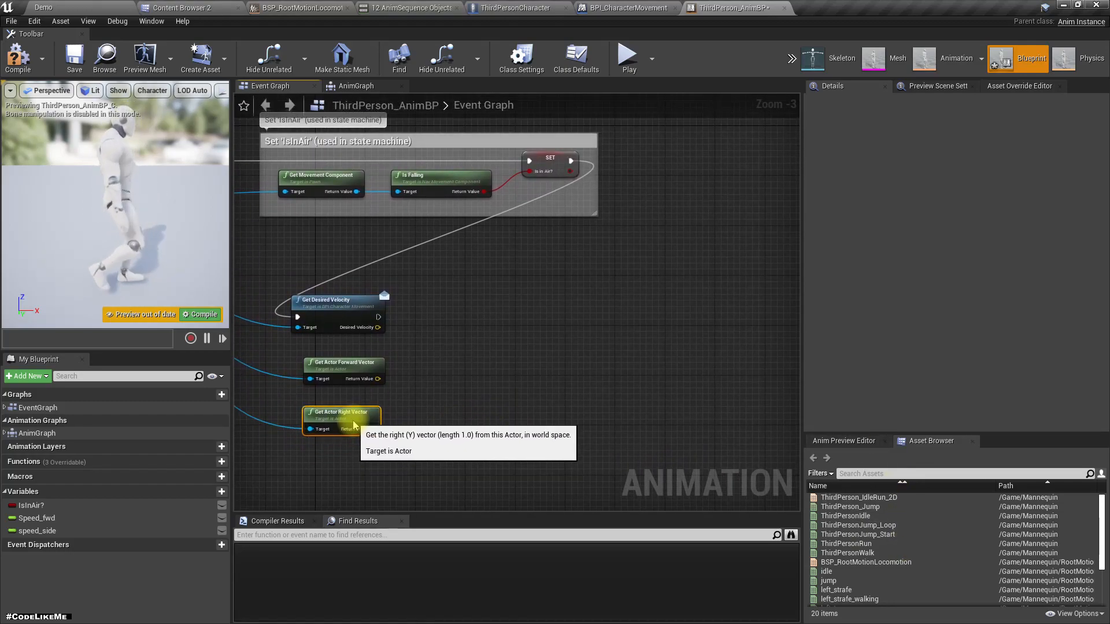
click(537, 336)
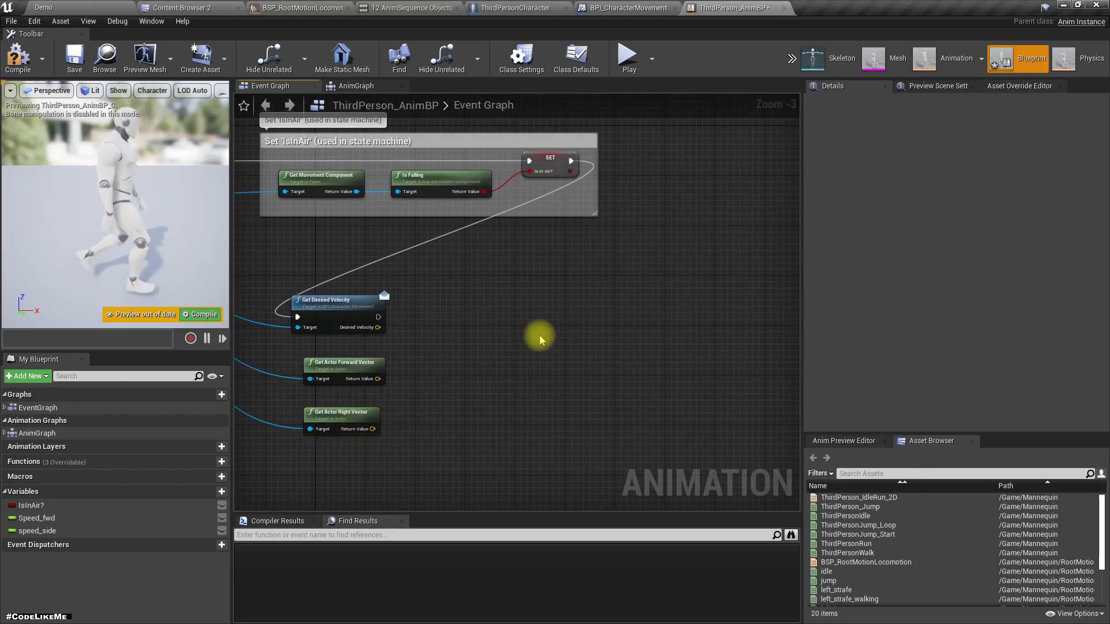
Open the AnimGraph, save all modified assets, and compile ThirdPerson_AnimBP.
click(353, 85)
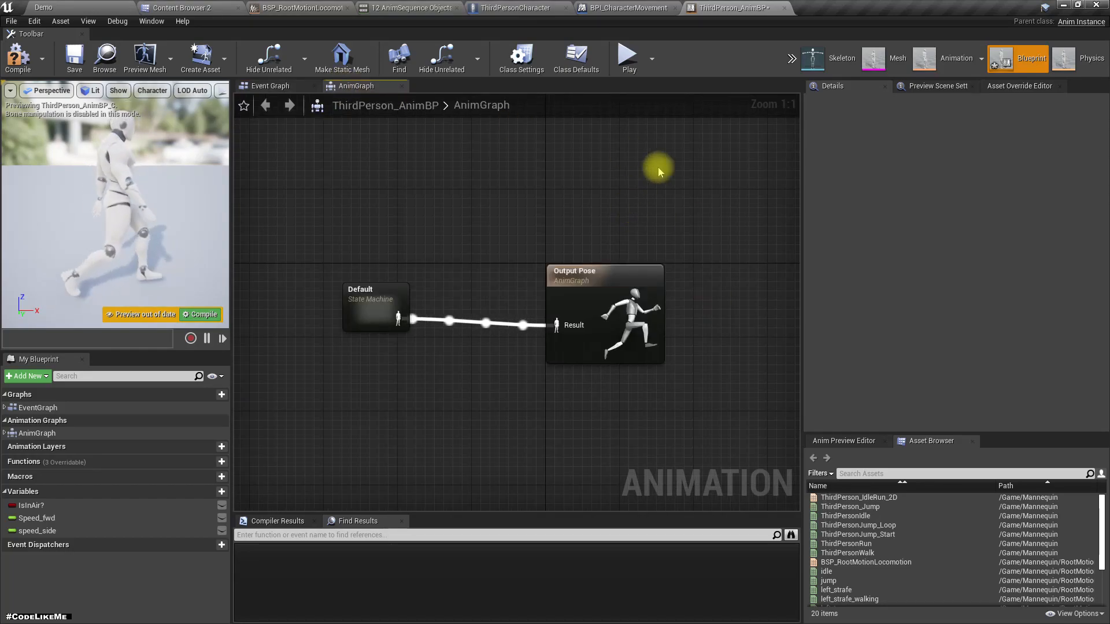
key(ctrl+shift+s)
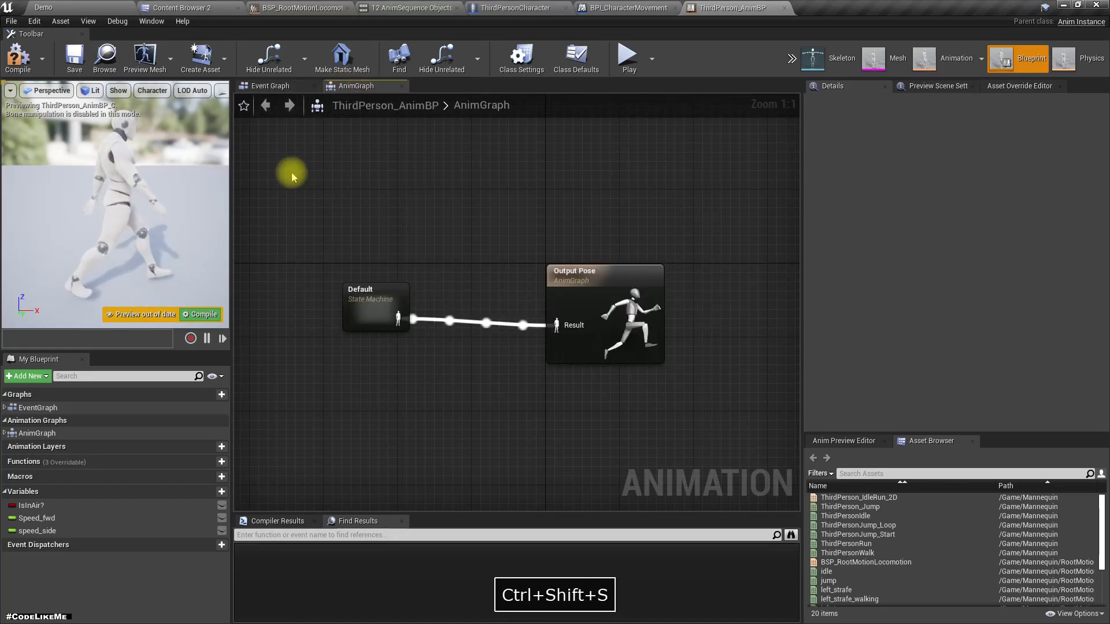
click(8, 67)
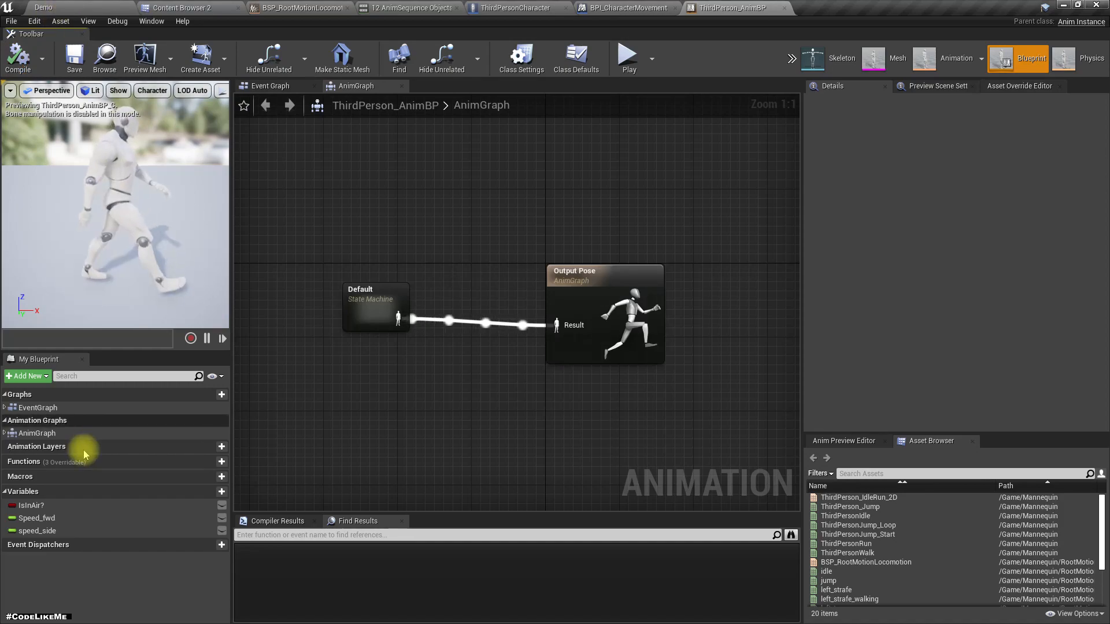
Inspect the Speed_fwd variable's default value, and play-test the Demo level briefly.
click(50, 519)
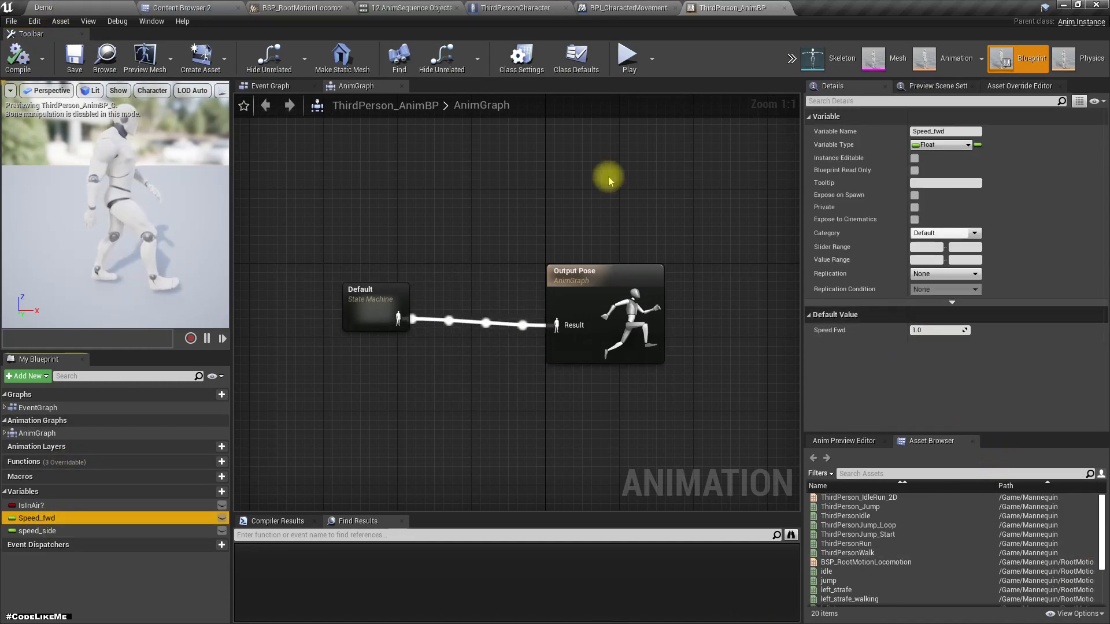
click(119, 8)
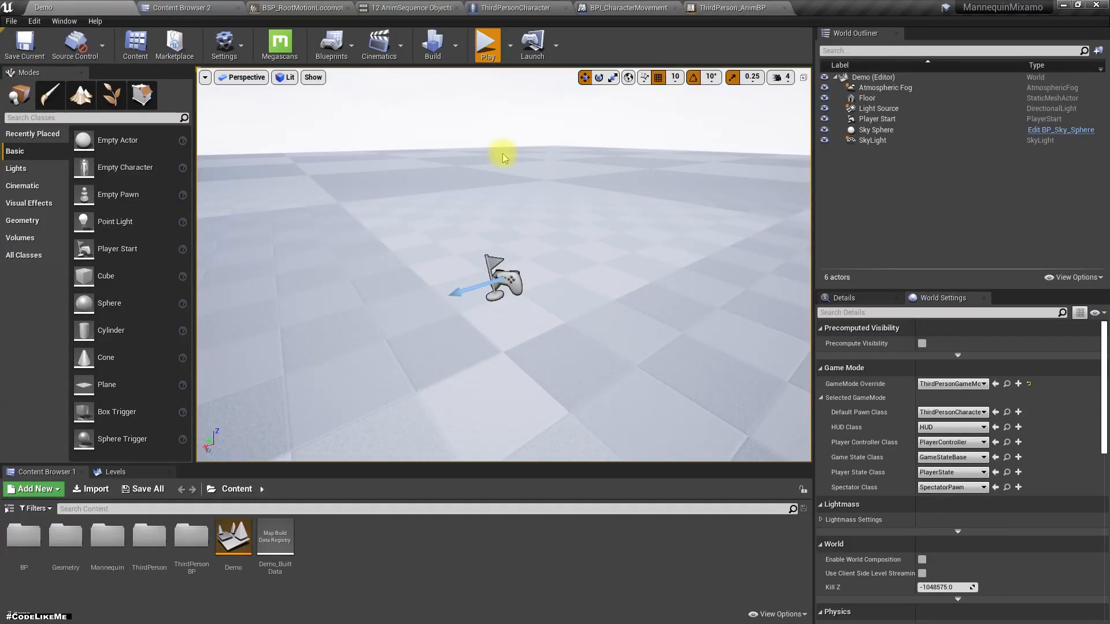
key(Escape)
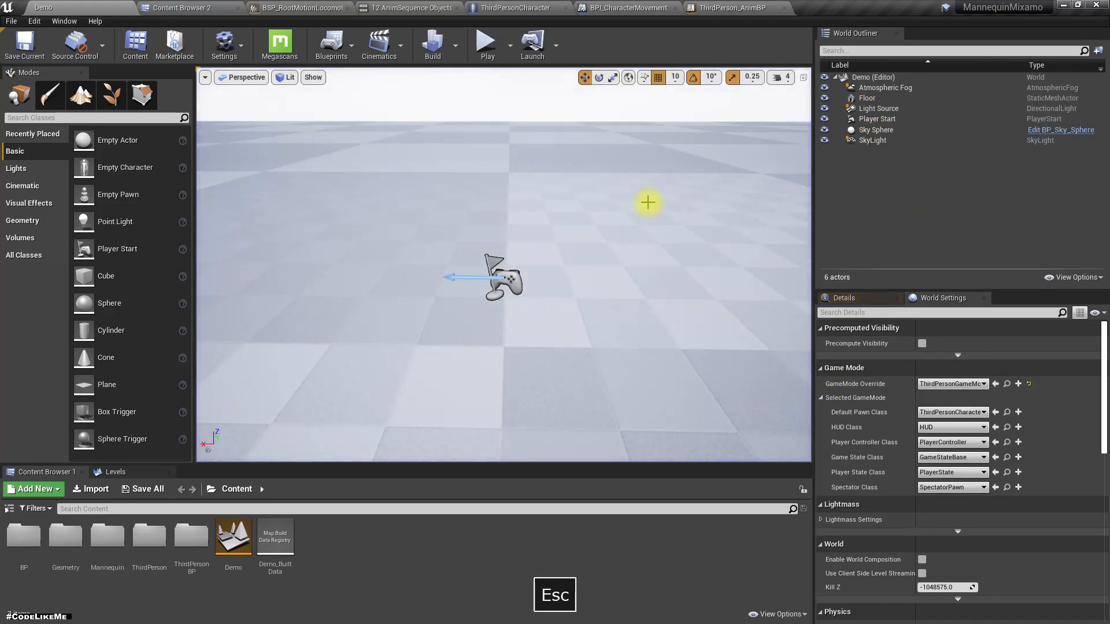
Close and reopen ThirdPerson_AnimBP, and set its class default Root Motion Mode to Root Motion from Everything.
click(724, 7)
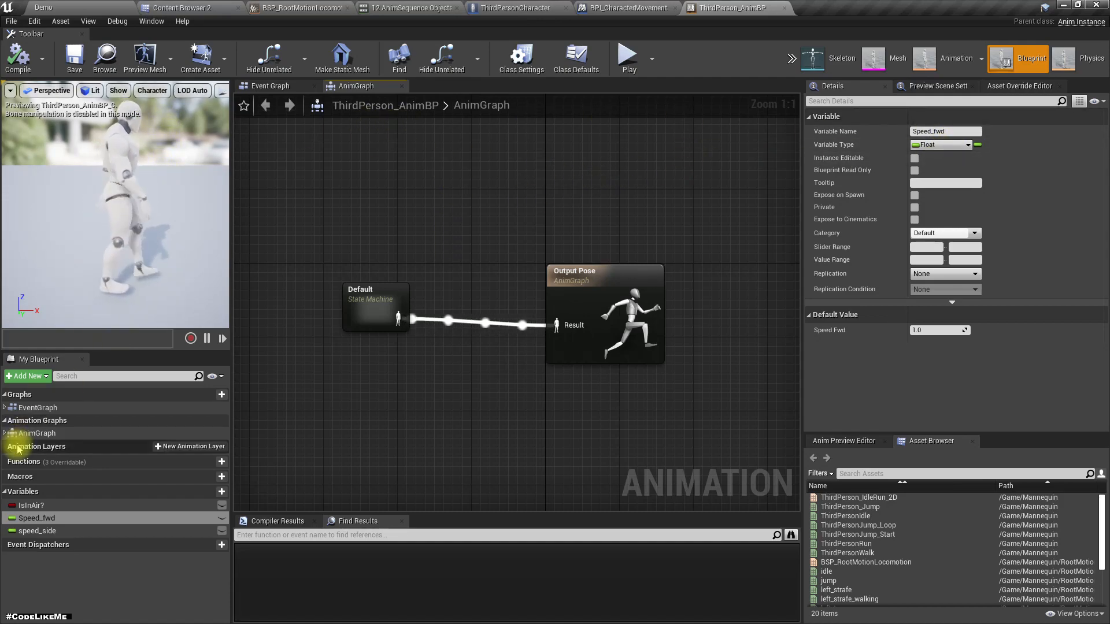
click(55, 433)
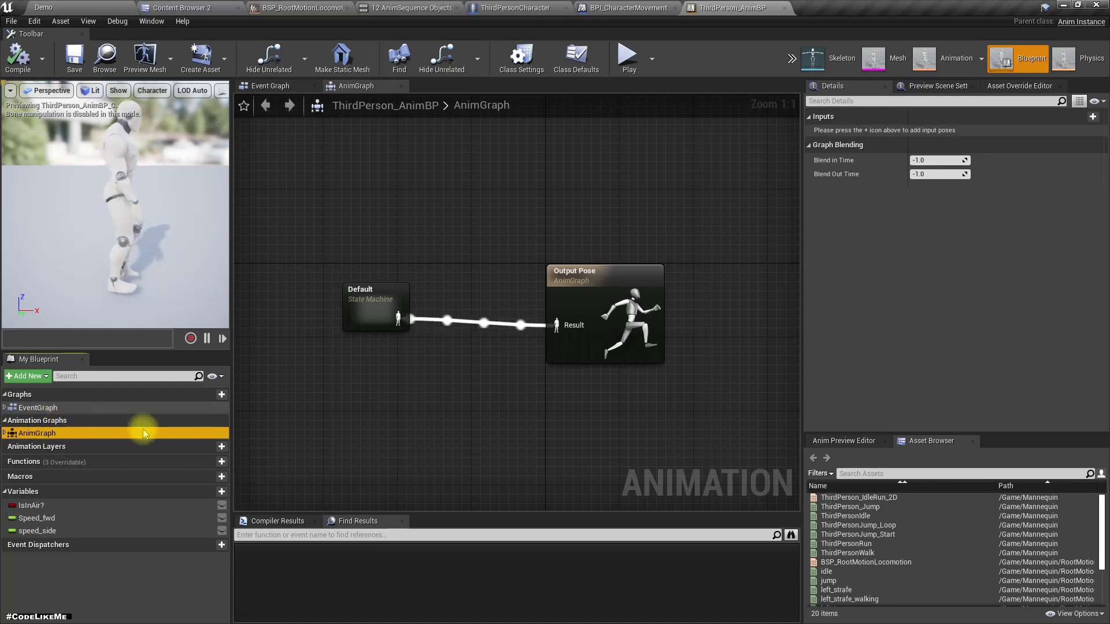
click(66, 408)
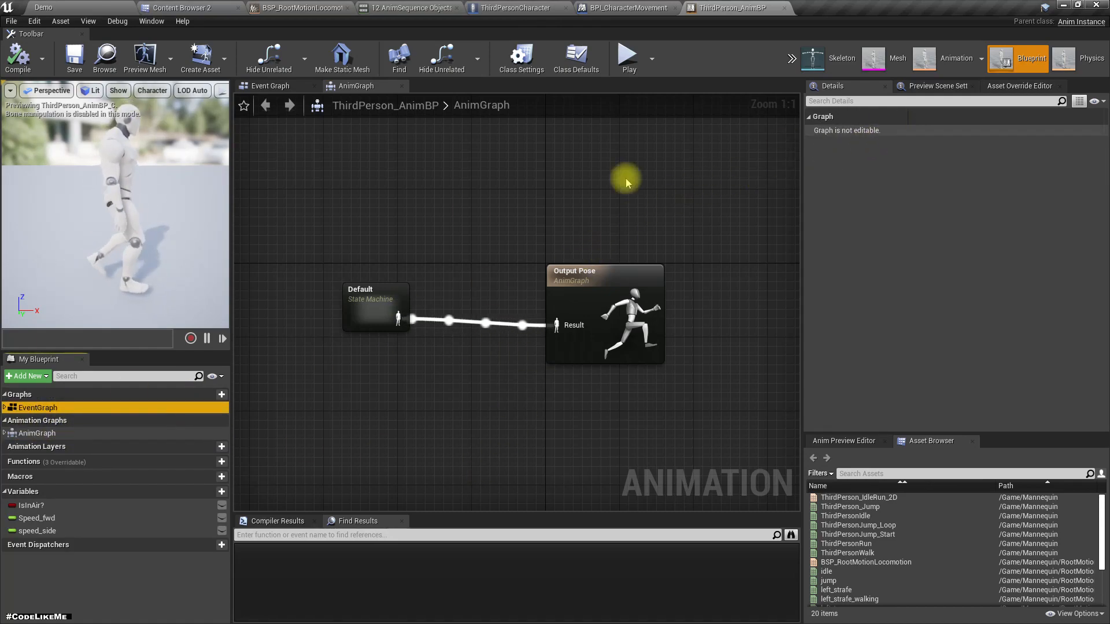
click(63, 565)
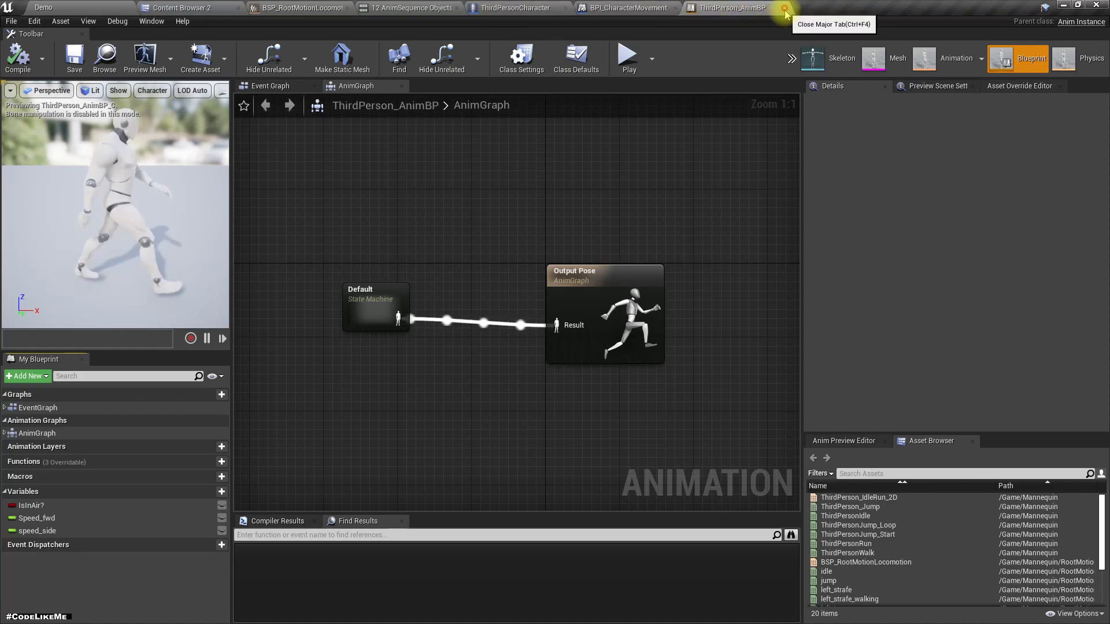
click(784, 8)
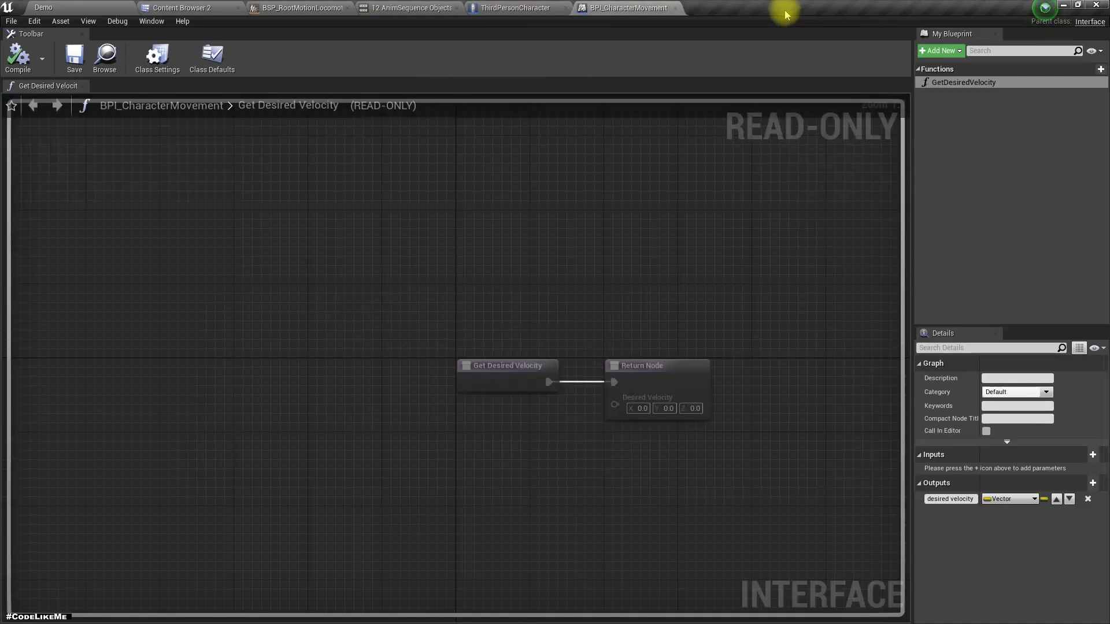
click(222, 7)
double_click(504, 72)
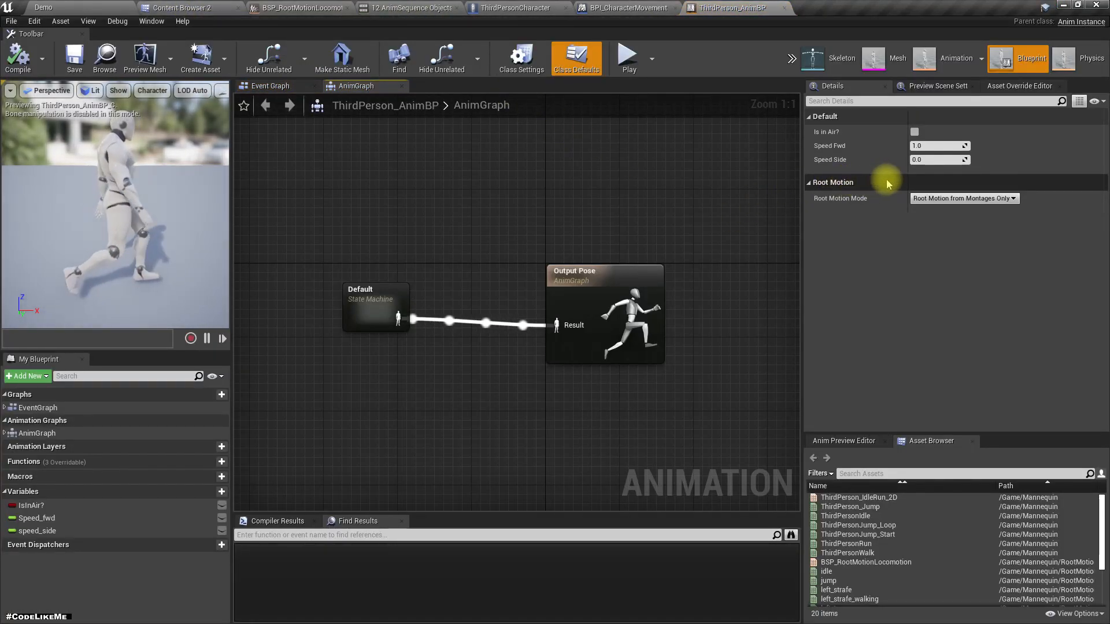
click(938, 199)
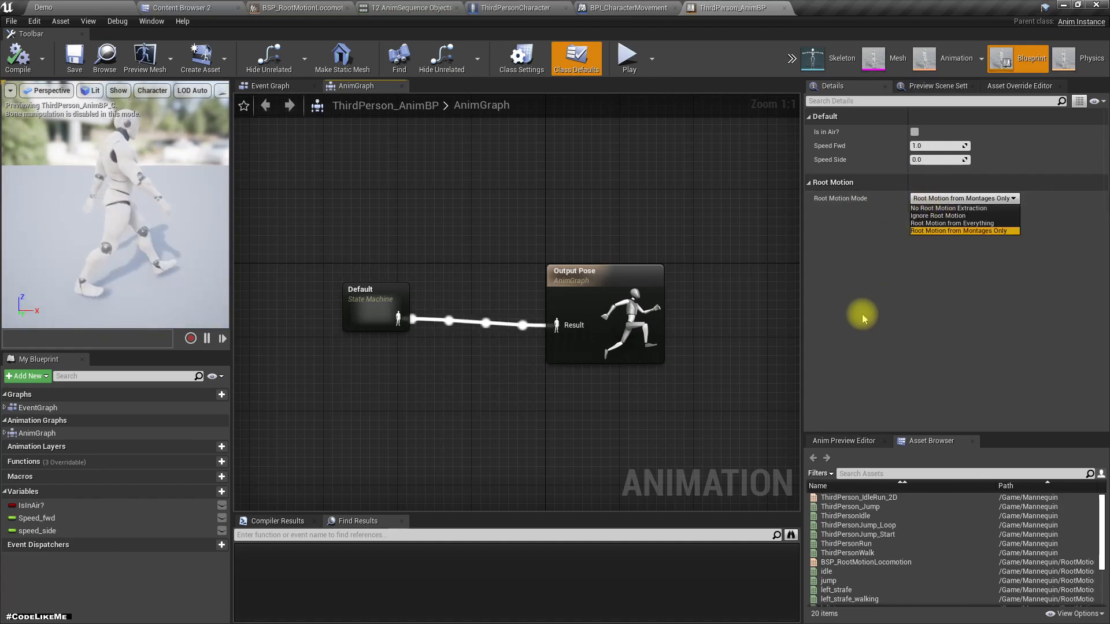
click(926, 224)
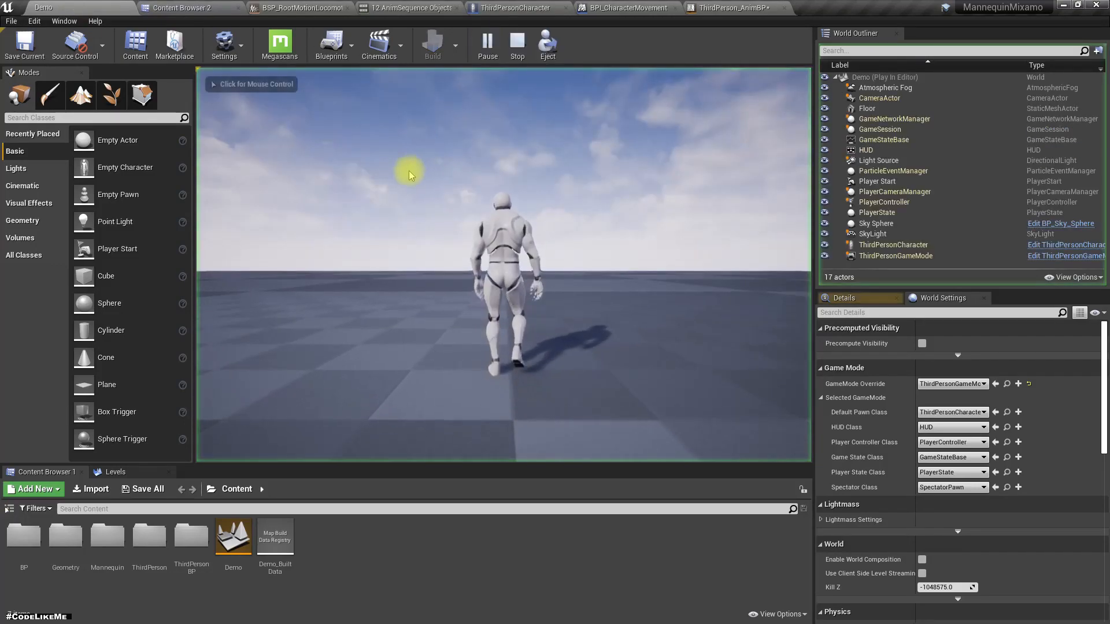
Play-test the character's root-motion walking in the Demo level, and end the session.
click(409, 175)
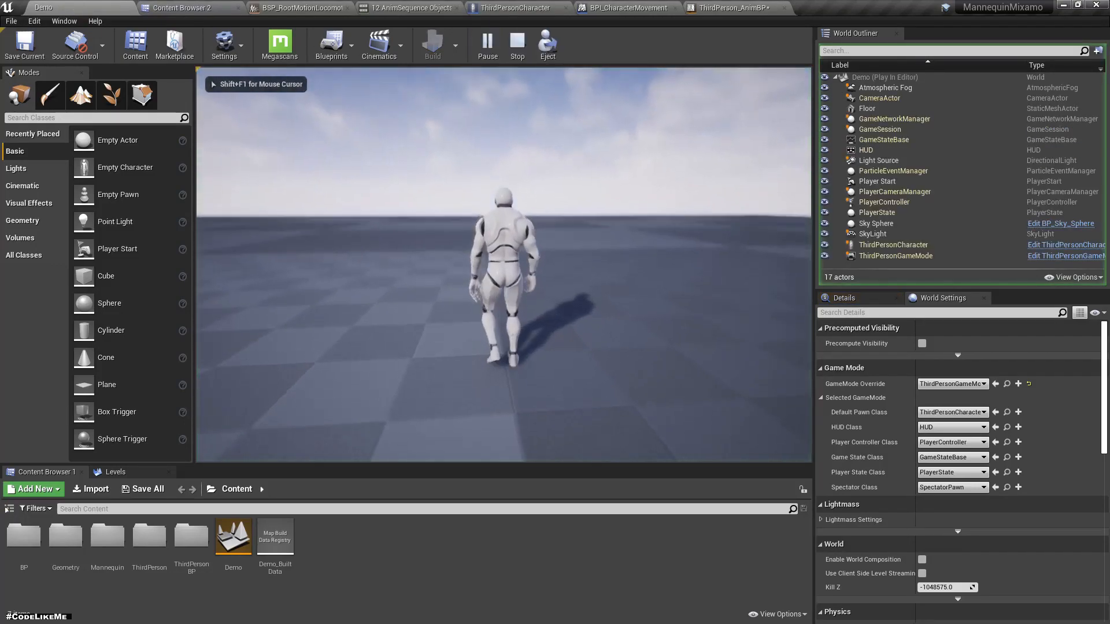
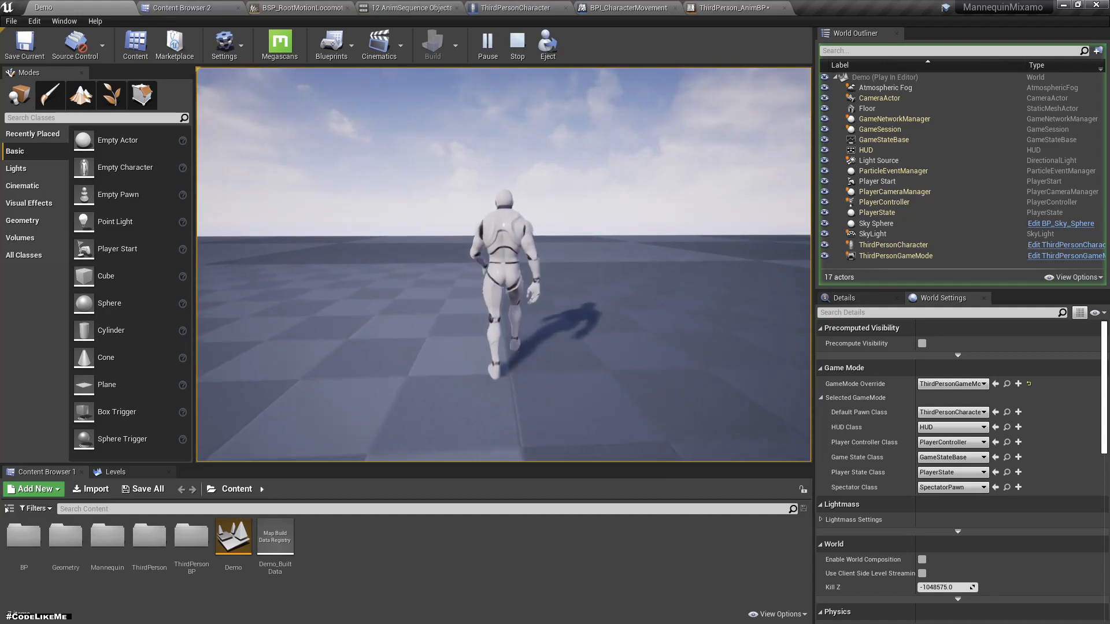
key(Escape)
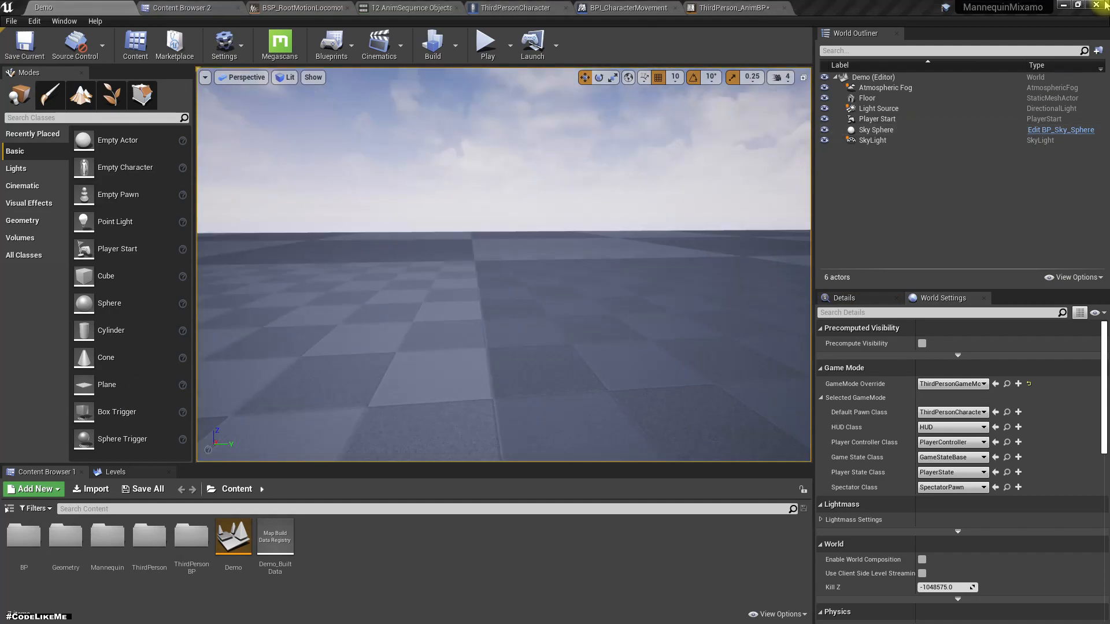
Set the default value of Speed_fwd in ThirdPerson_AnimBP to 0.0 and compile the blueprint.
click(729, 7)
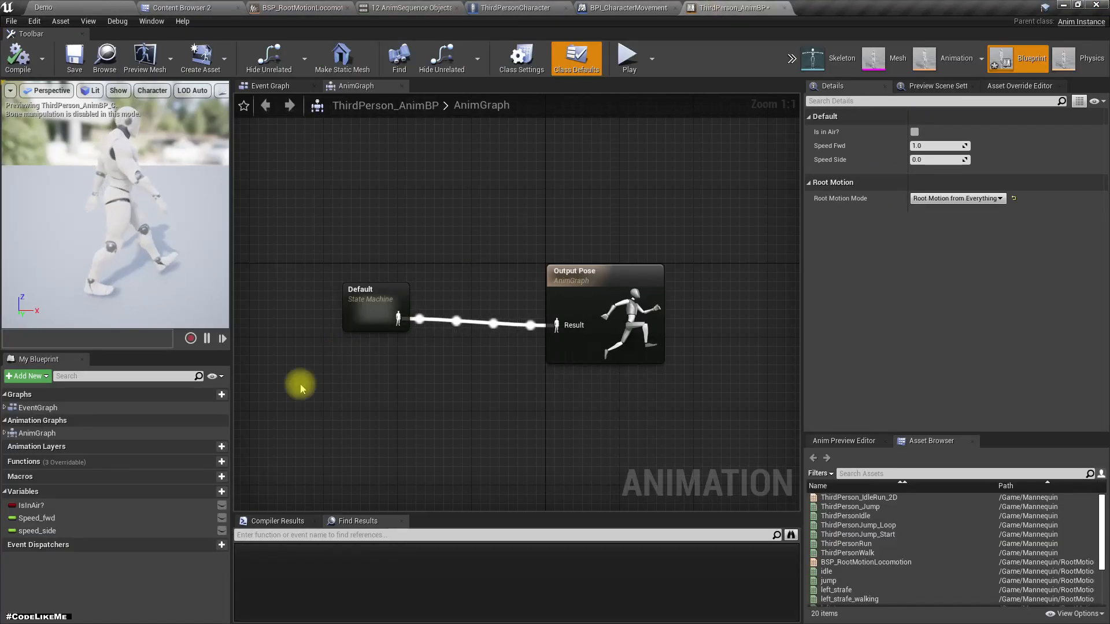
click(41, 518)
click(937, 331)
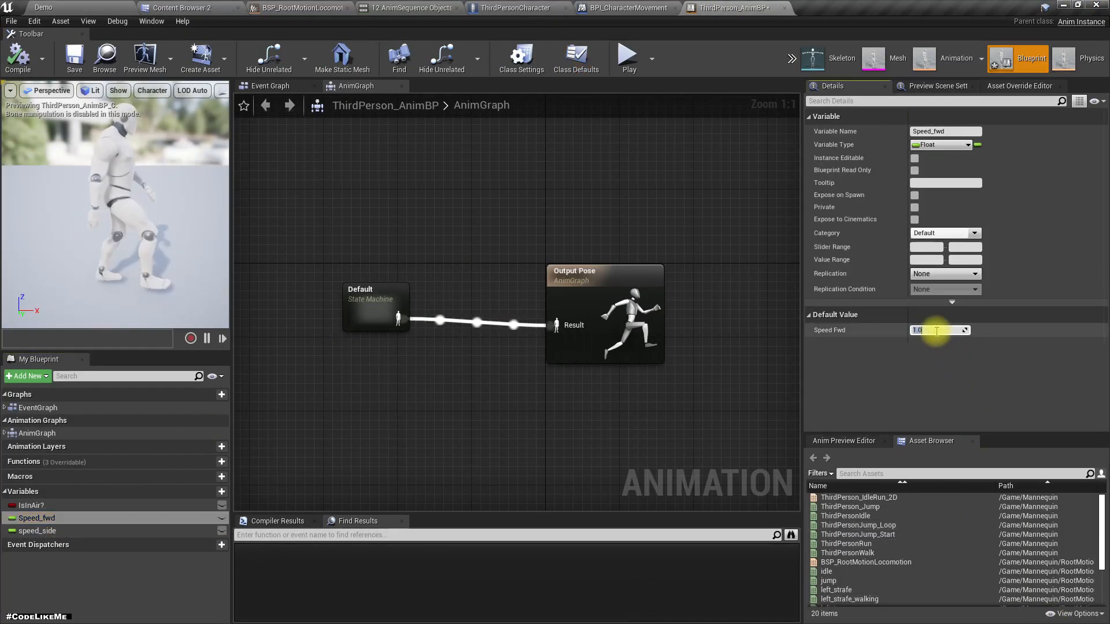
text(0)
key(Return)
right_drag(472, 236, 437, 308)
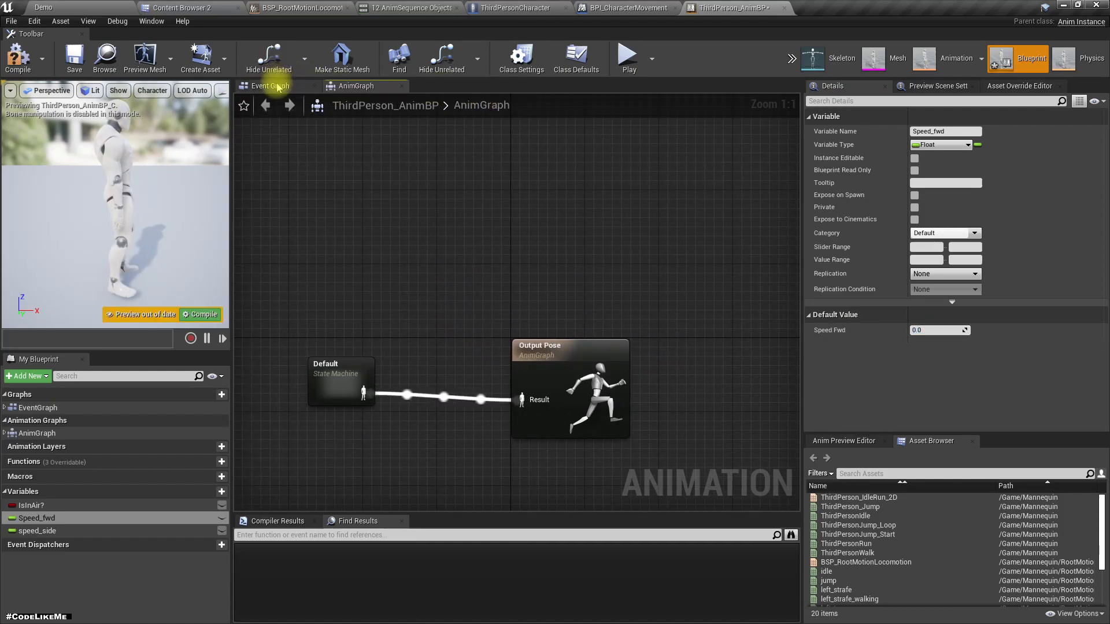
click(12, 62)
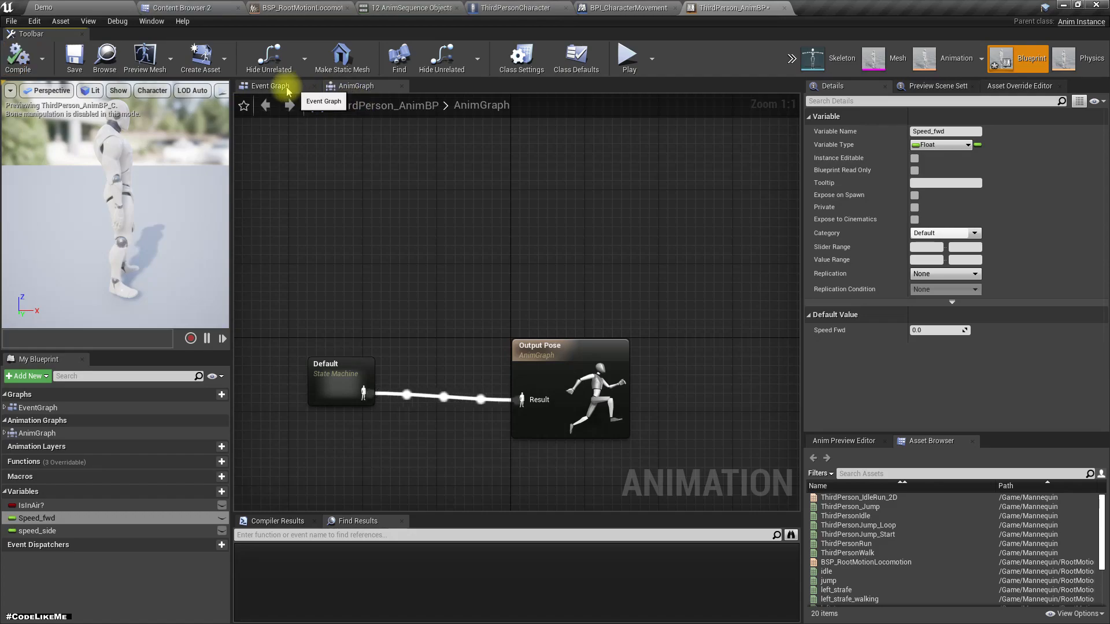
In the Event Graph, add a SET Speed Fwd node and execute it after Get Desired Velocity.
click(287, 87)
scroll(472, 287, up, 2)
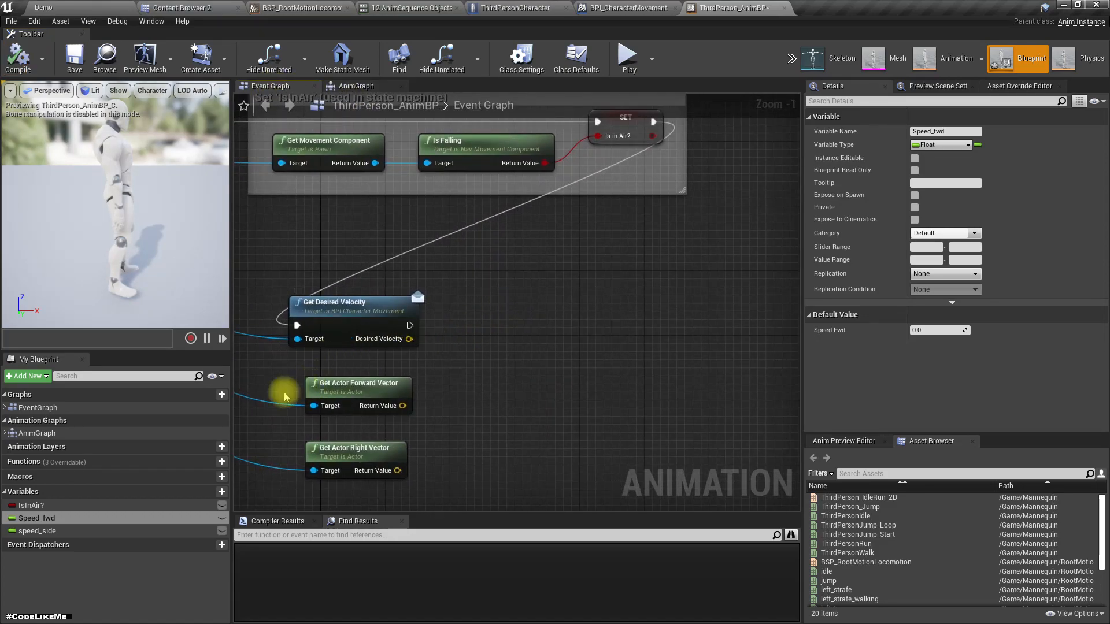
drag(410, 325, 472, 324)
drag(73, 520, 409, 326)
click(554, 369)
drag(555, 350, 555, 325)
right_drag(657, 404, 549, 397)
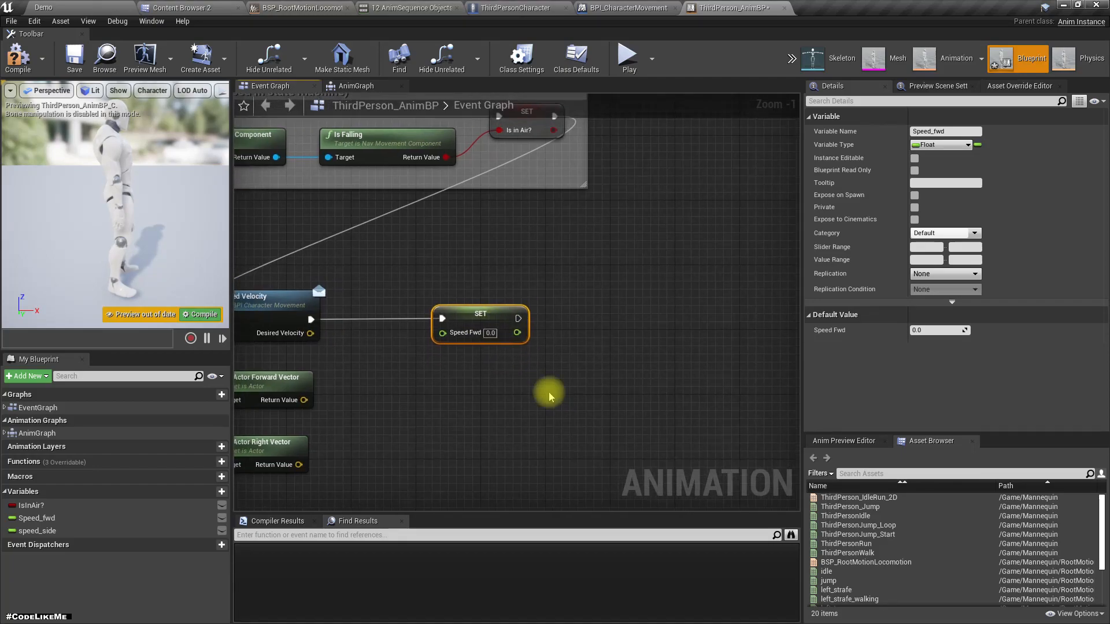
Add a SET Speed Side node and execute it after the SET Speed Fwd node.
drag(35, 530, 777, 381)
drag(675, 308, 520, 319)
click(701, 334)
right_drag(536, 359, 593, 370)
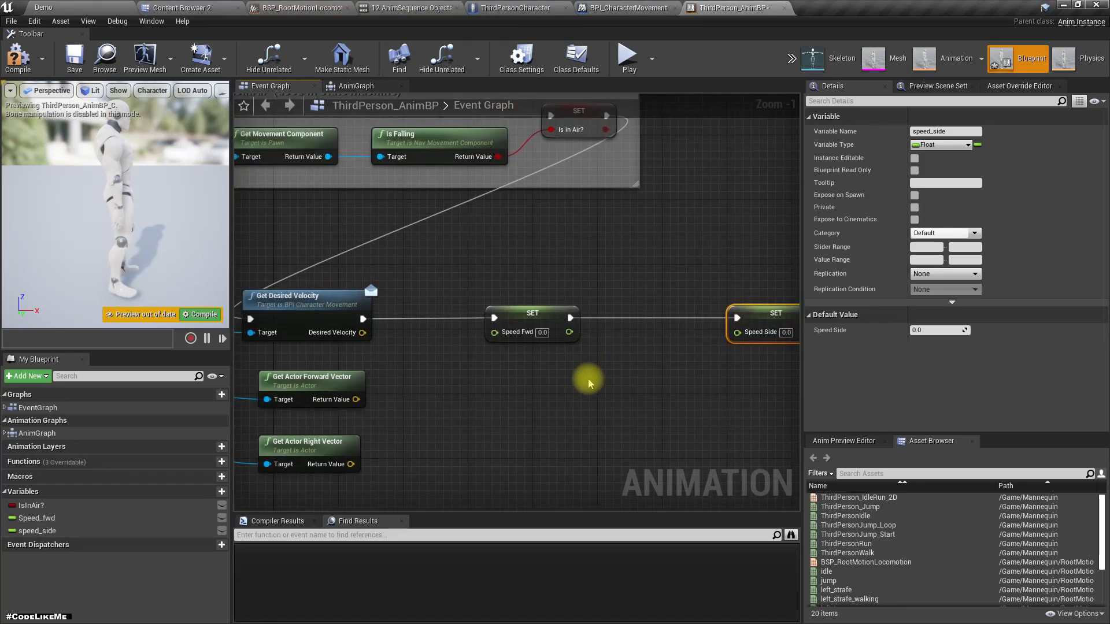
Add a Dot Product node taking Desired Velocity and the Get Actor Forward Vector return value.
right_drag(428, 386, 532, 327)
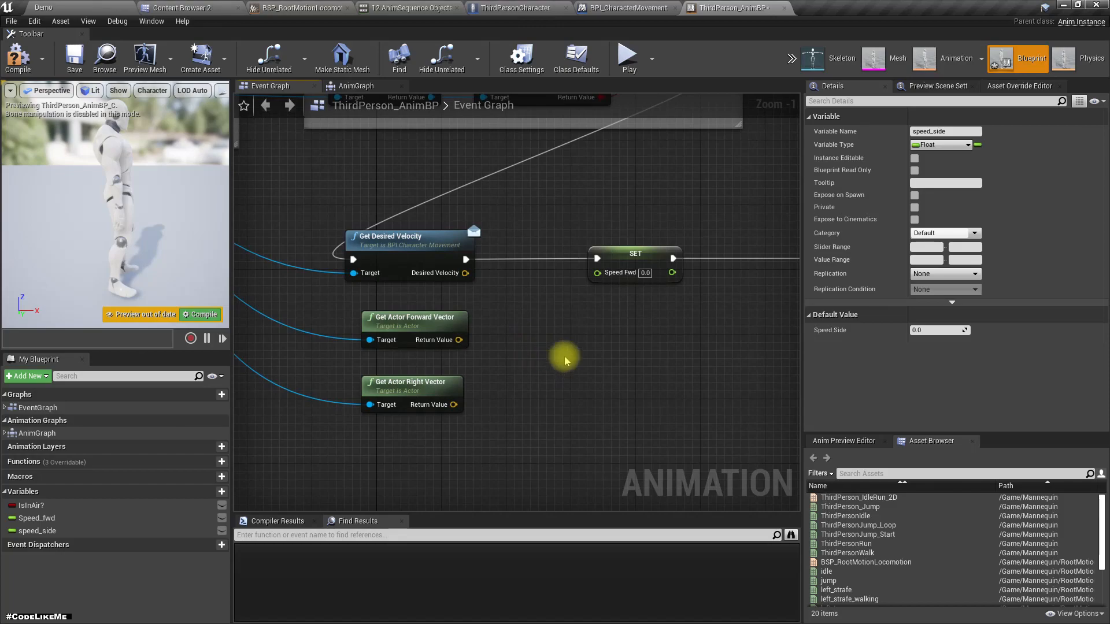
right_drag(565, 362, 530, 324)
right_drag(776, 359, 668, 372)
right_drag(588, 335, 647, 340)
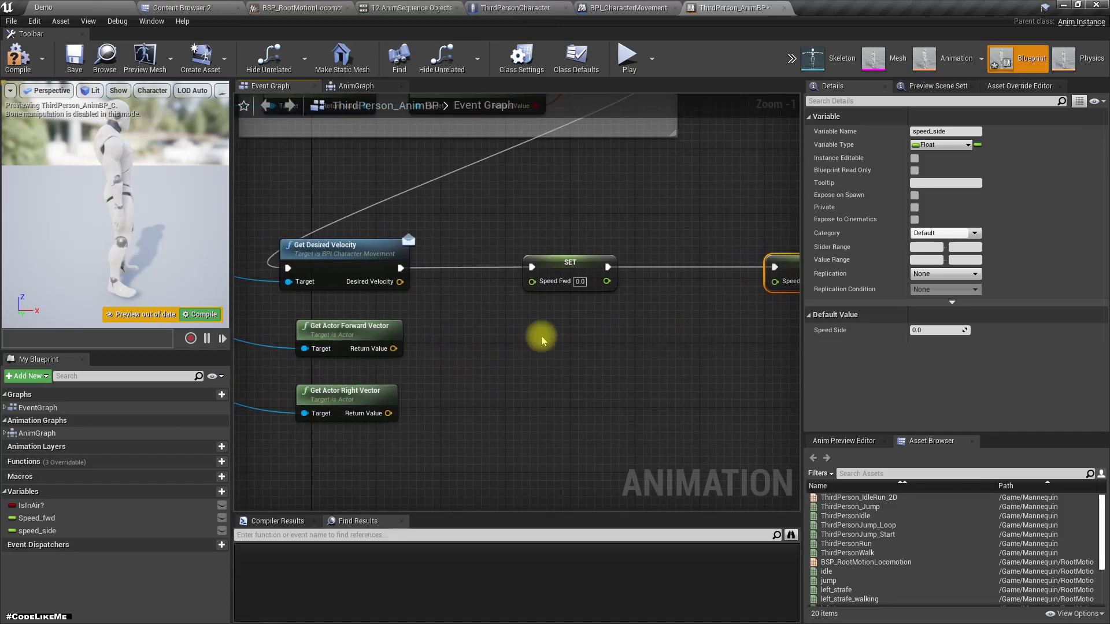
right_drag(445, 364, 466, 352)
drag(421, 270, 495, 315)
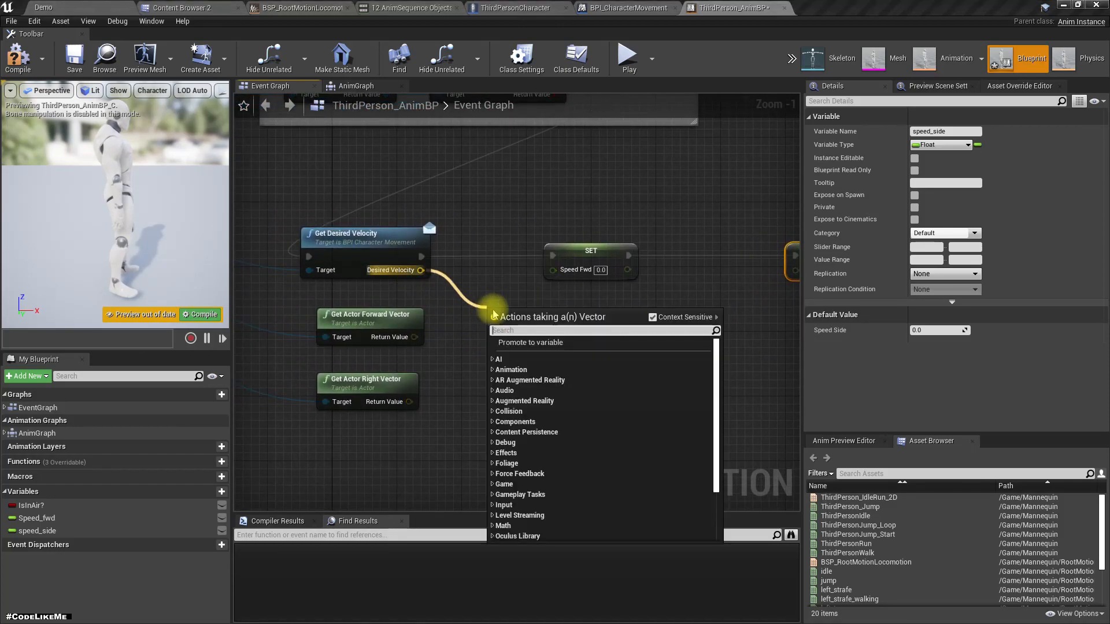
text(dot pr)
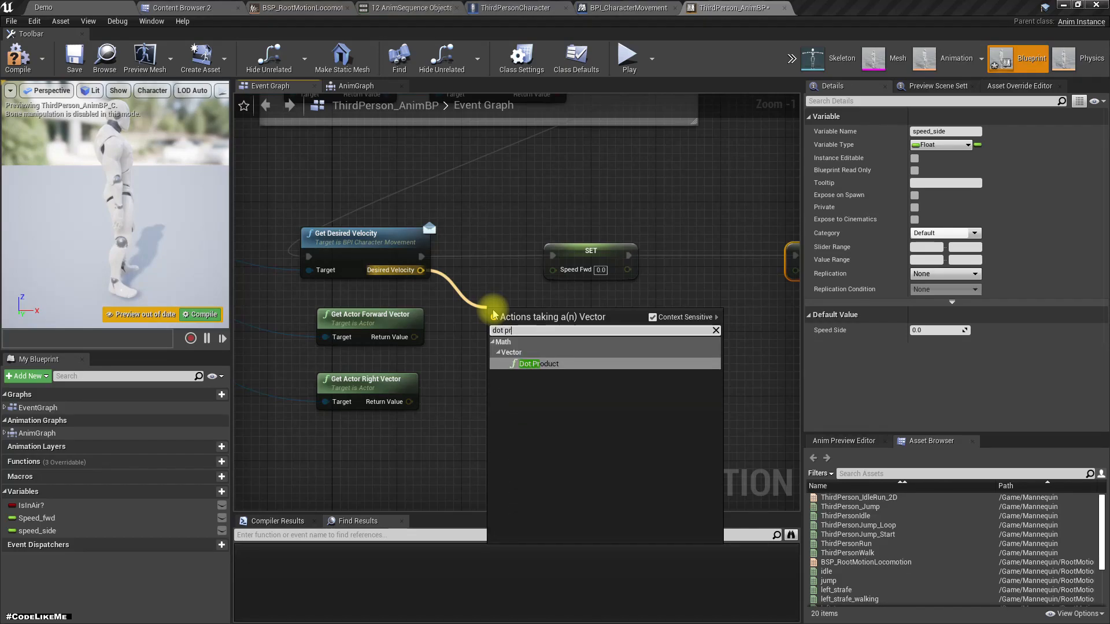
key(Return)
drag(413, 337, 495, 330)
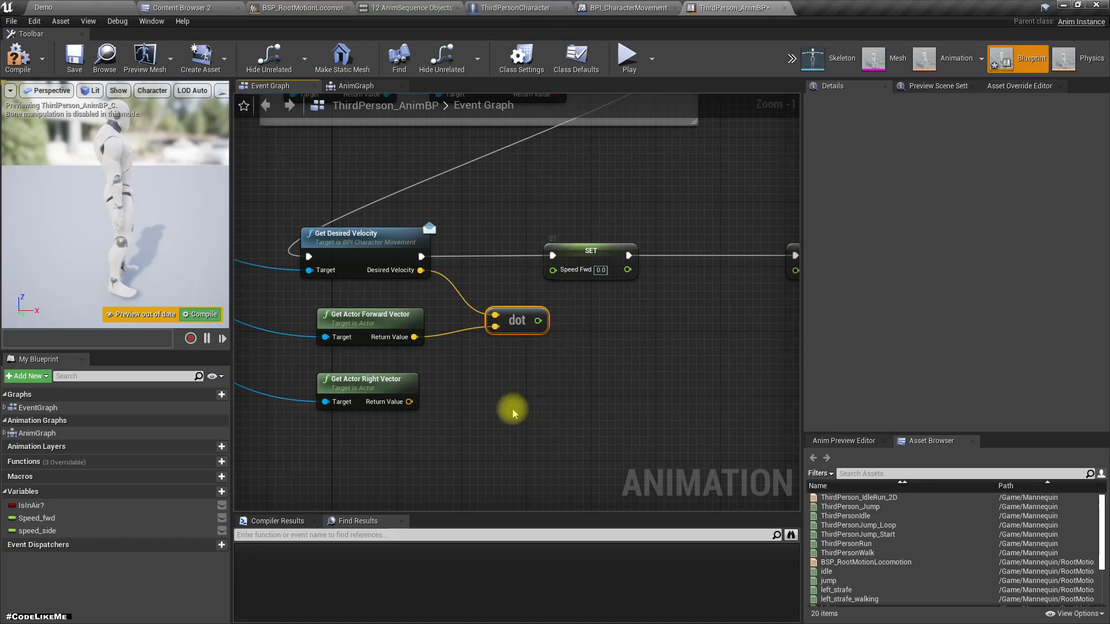
Add a second Dot Product node taking Desired Velocity and the Get Actor Right Vector return value.
right_drag(515, 413, 489, 342)
drag(412, 228, 463, 297)
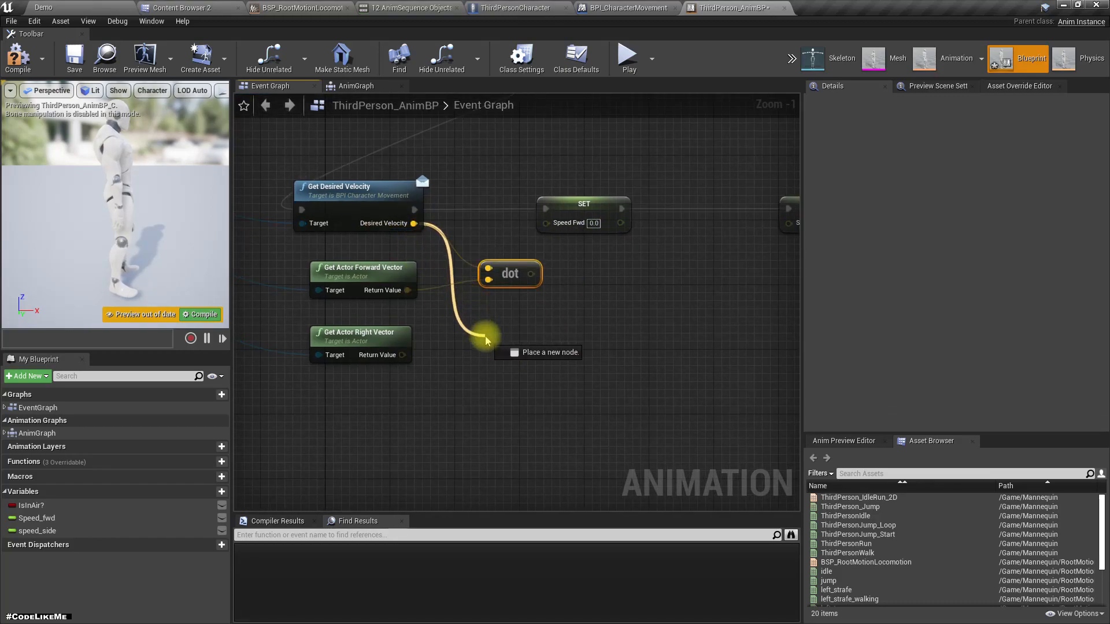
drag(485, 340, 485, 340)
text(dot)
key(Return)
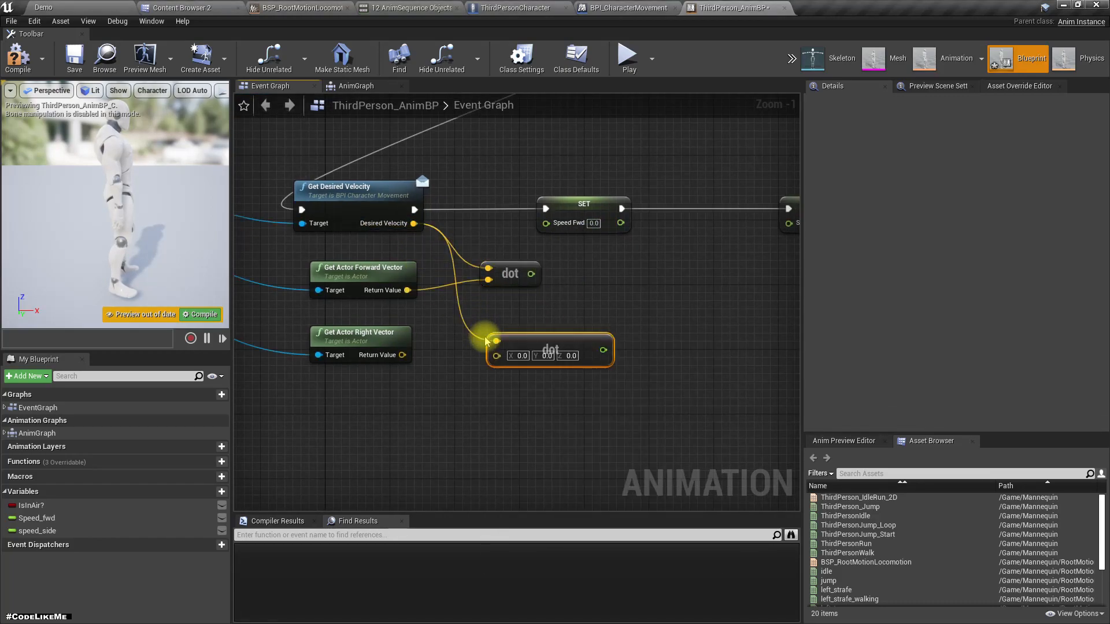
drag(496, 355, 403, 355)
Feed the forward-vector dot product into SET Speed Fwd and the right-vector dot product into SET Speed Side.
right_drag(528, 389, 488, 406)
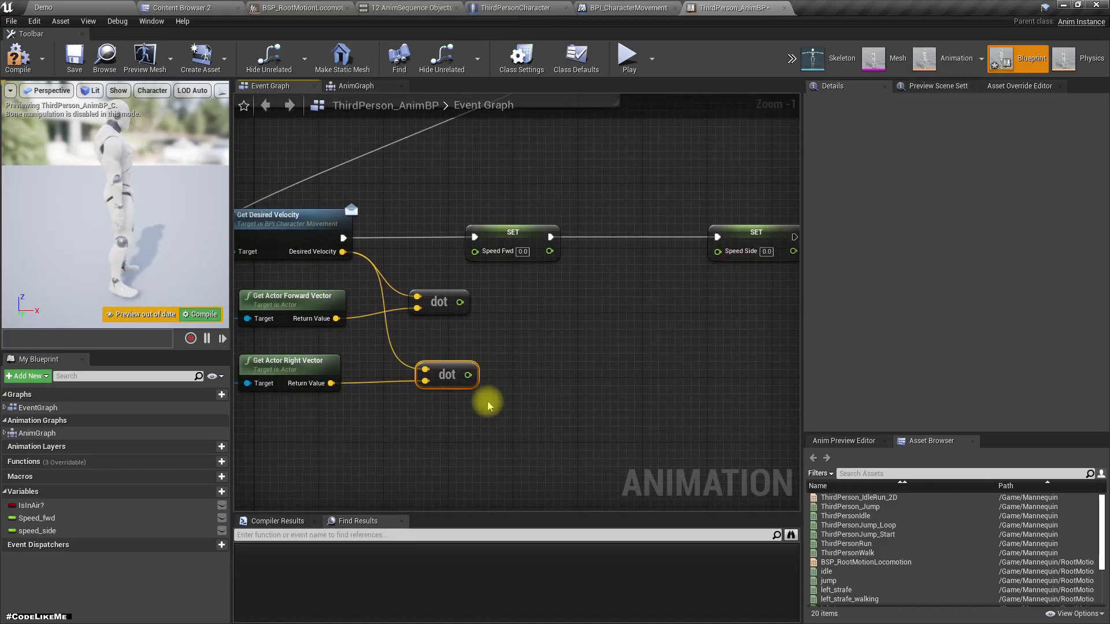
drag(460, 302, 510, 316)
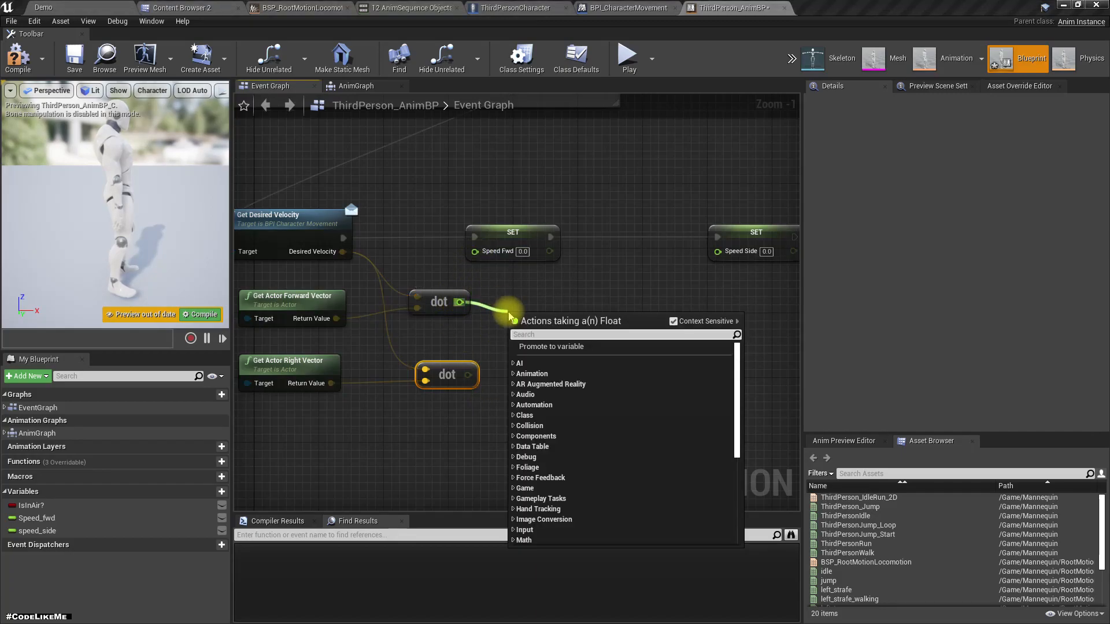
right_drag(507, 289, 508, 313)
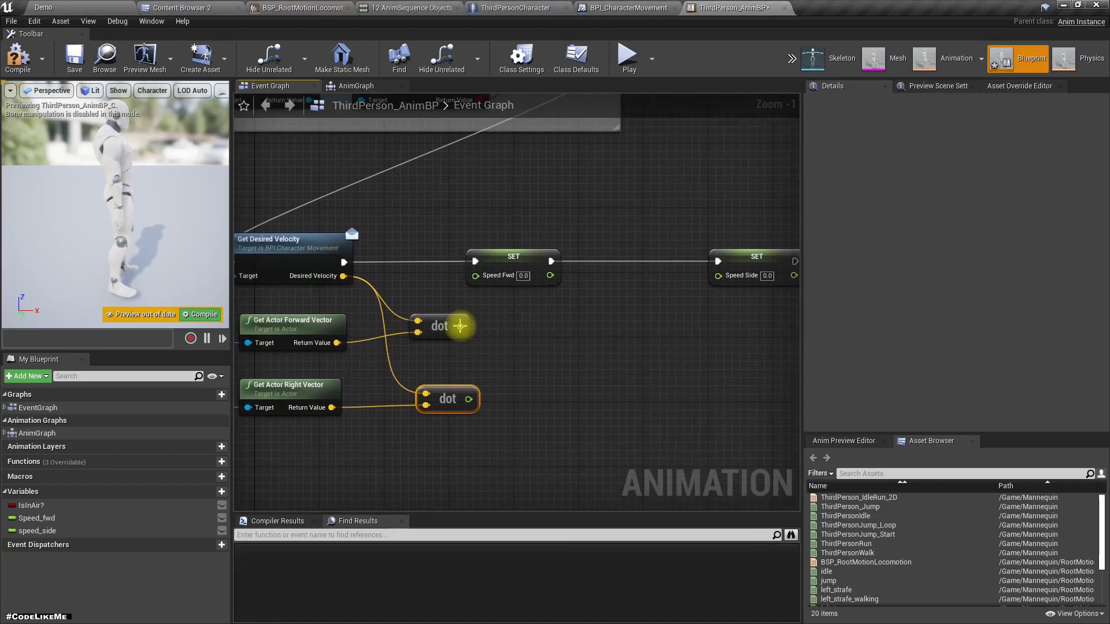
drag(460, 326, 476, 276)
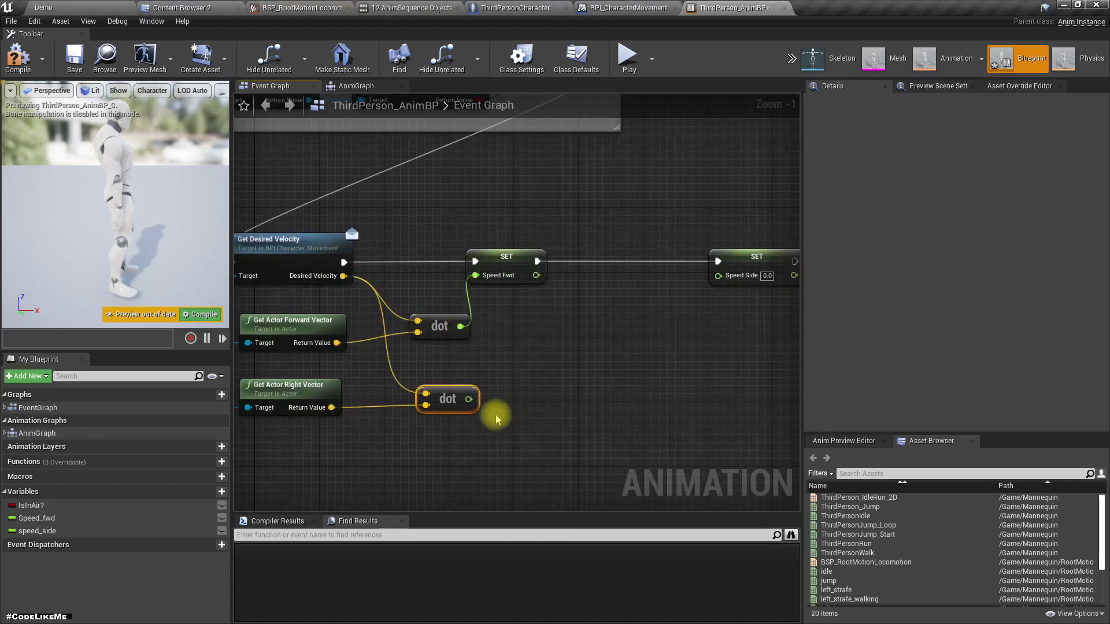
drag(468, 399, 718, 276)
Save all modified assets, and start a play test of the Demo level with mouse control.
right_drag(710, 351, 697, 356)
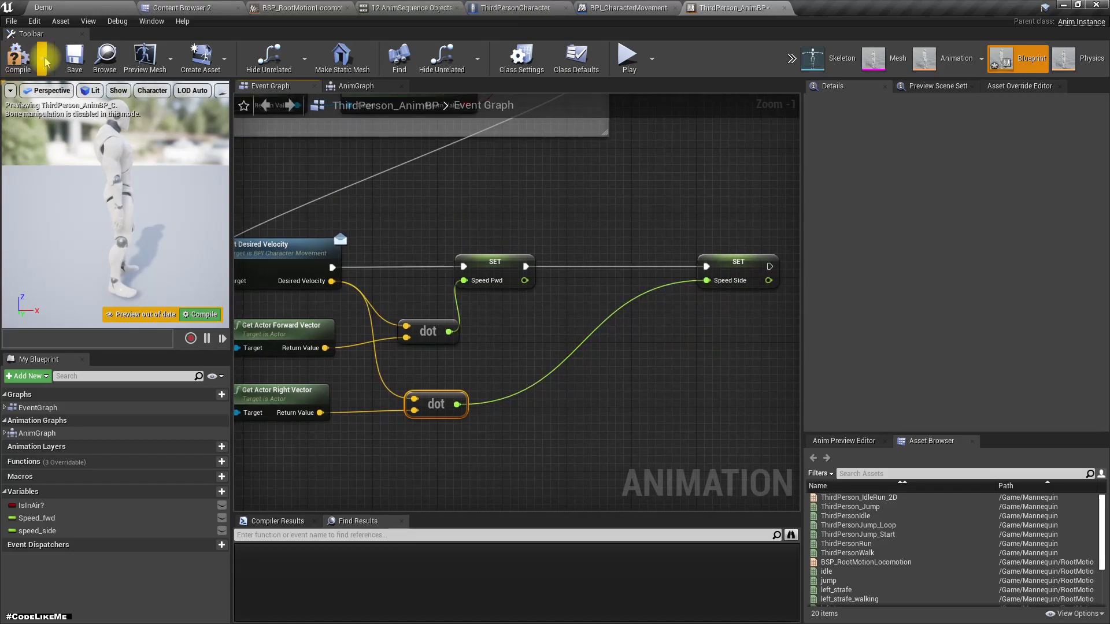
key(ctrl+shift+s)
click(44, 7)
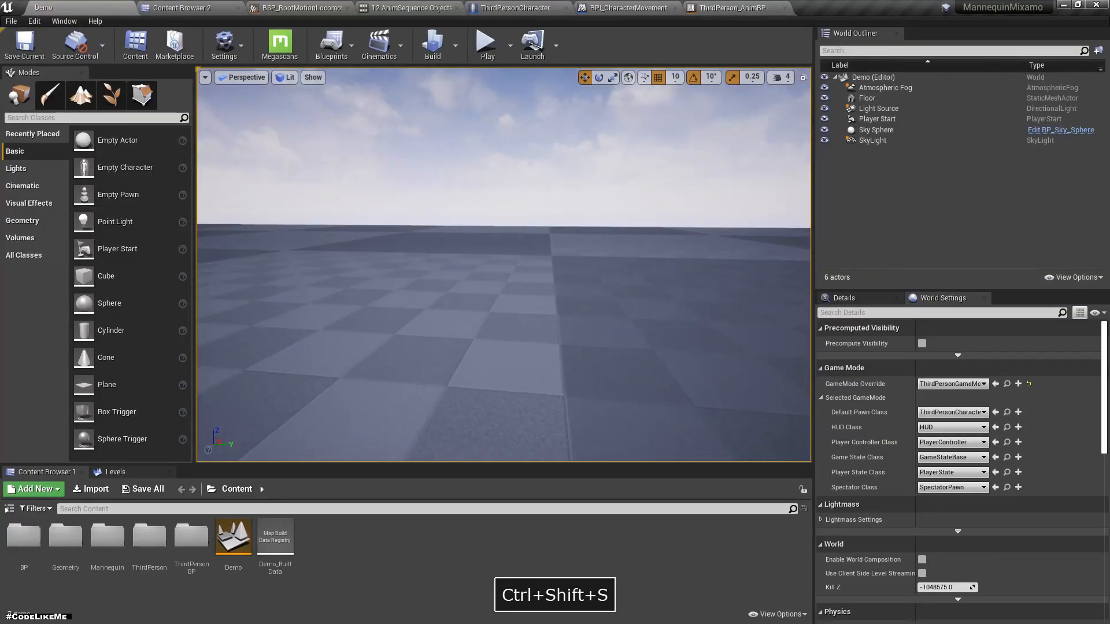
key(alt+p)
click(391, 208)
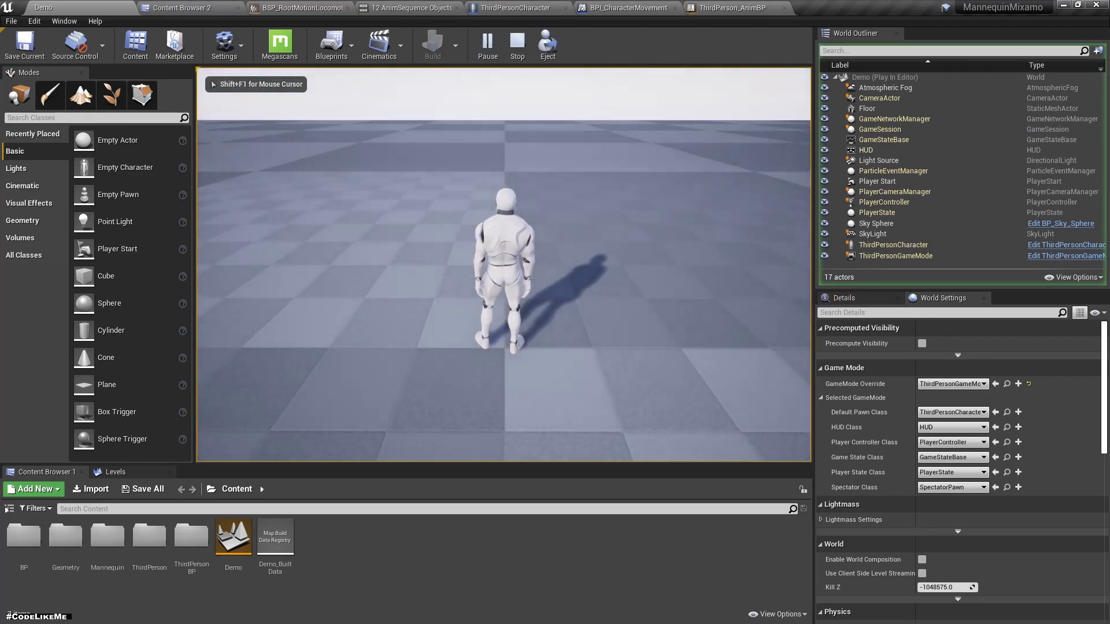
Test the character's forward walking and left and right strafing in the running game.
key(w)
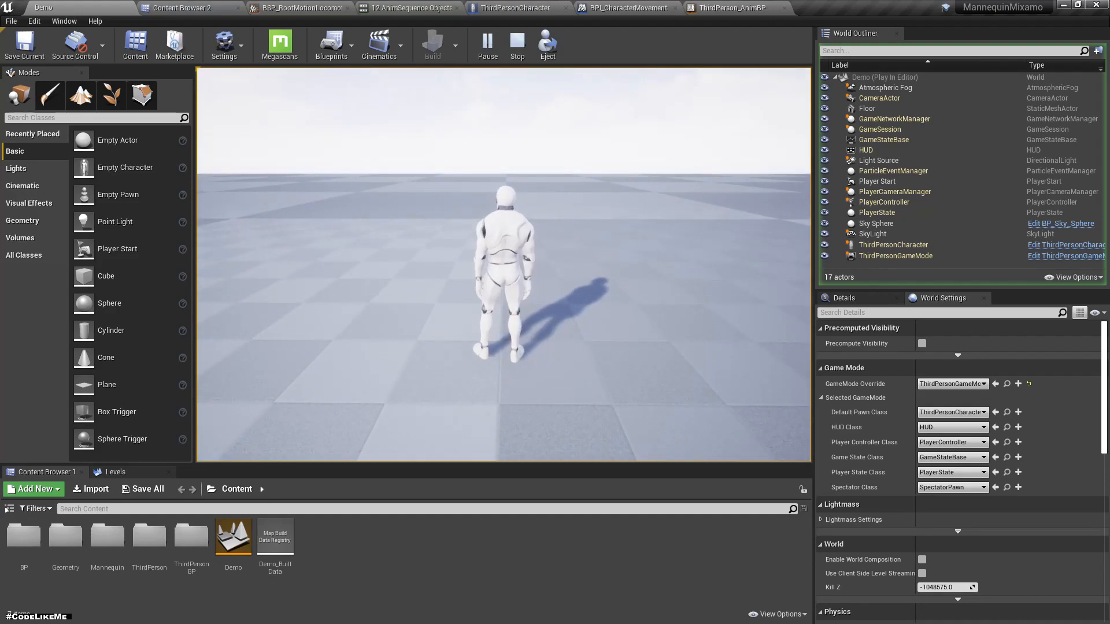
key(a)
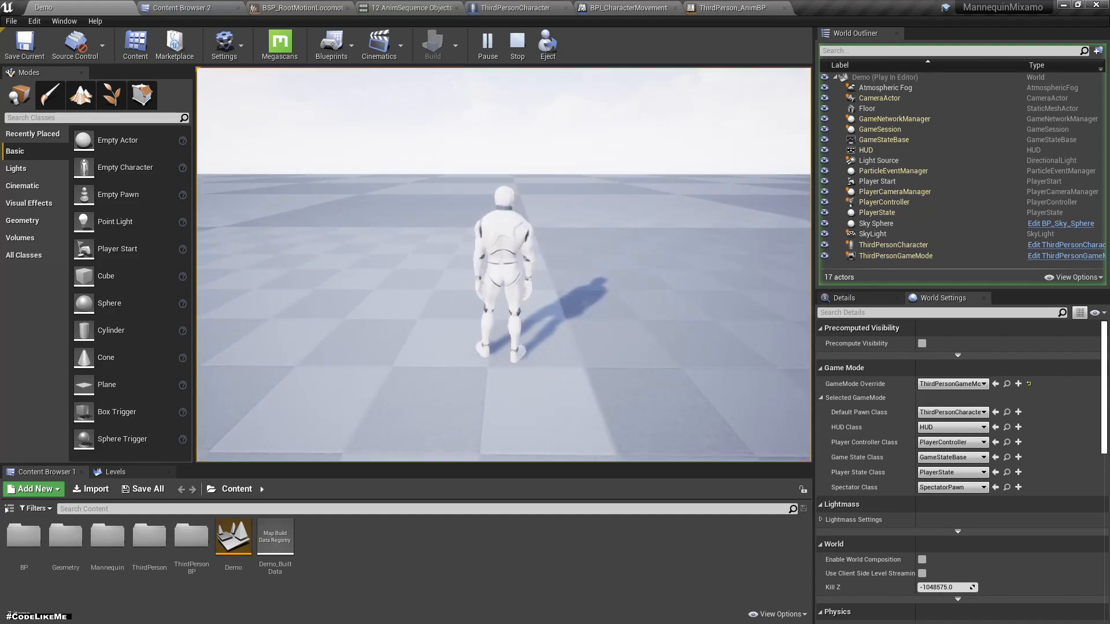
key(a)
key(w)
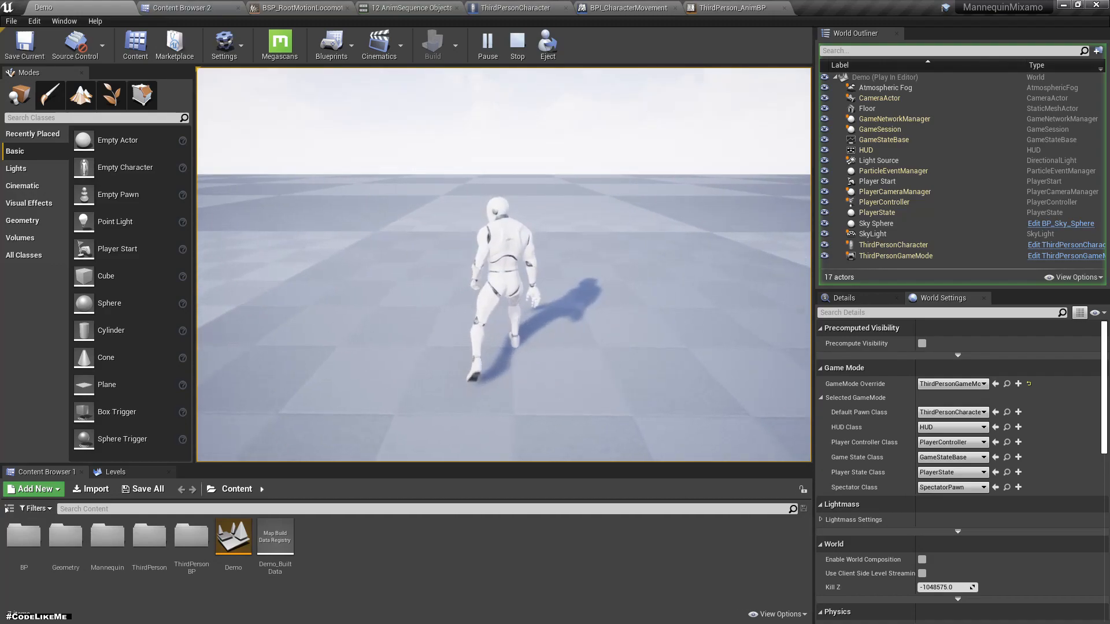
key(a)
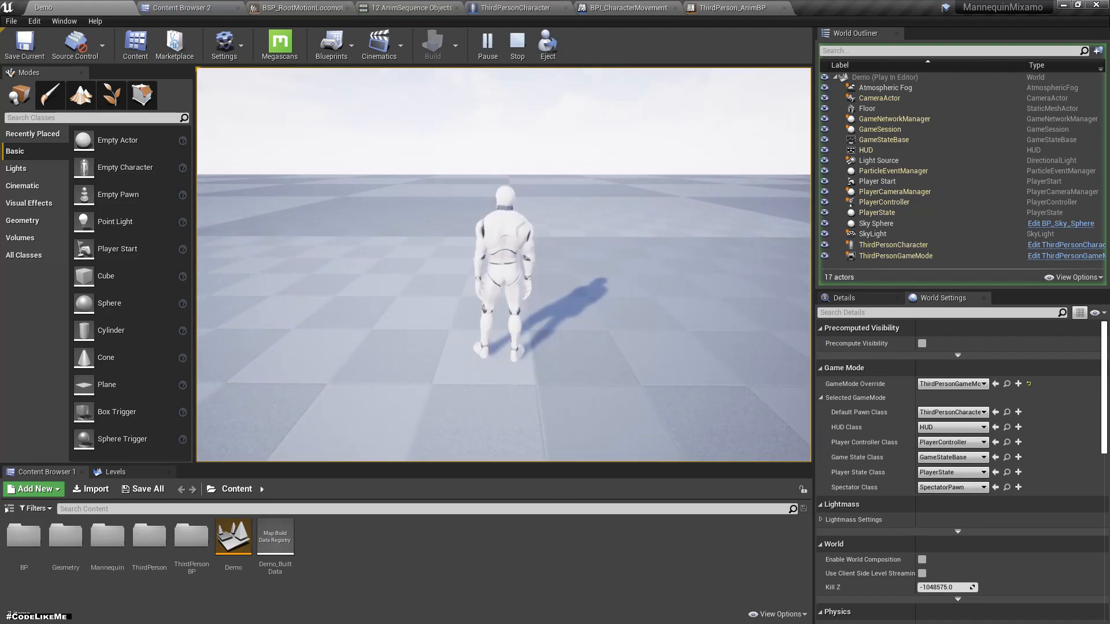
key(d)
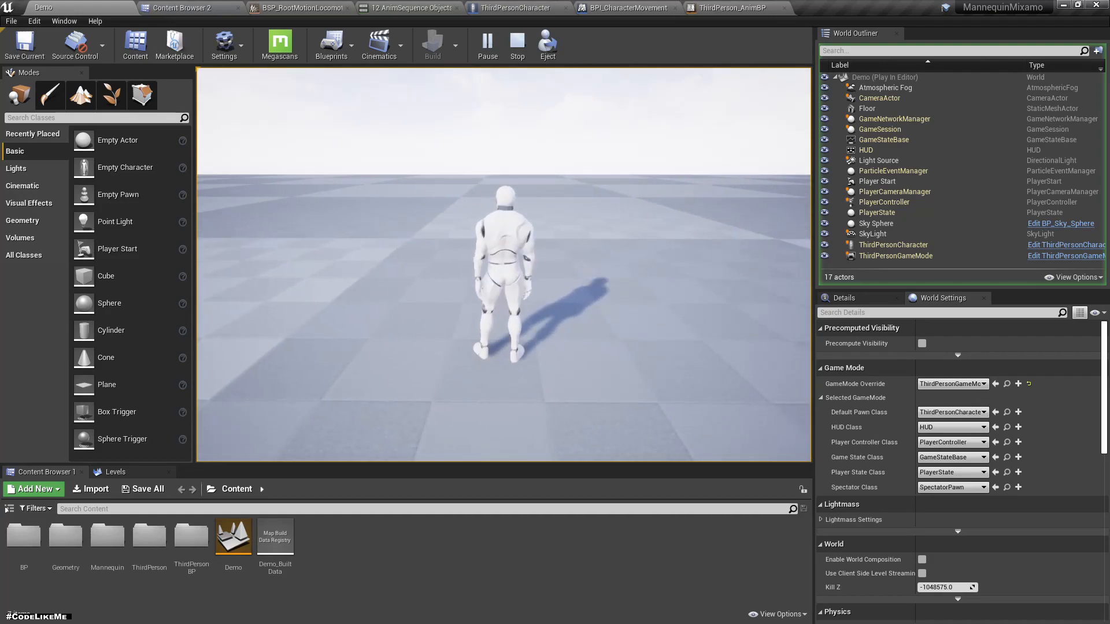
click(569, 343)
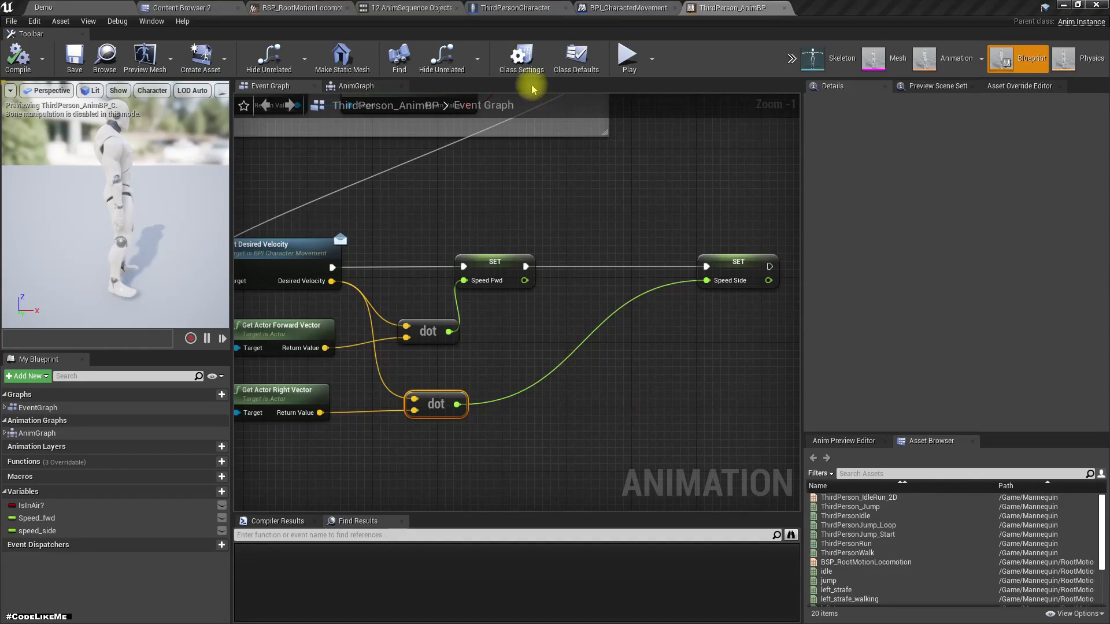
Open the left_turn_90 animation from ThirdPerson_AnimBP's asset list.
click(391, 5)
click(734, 198)
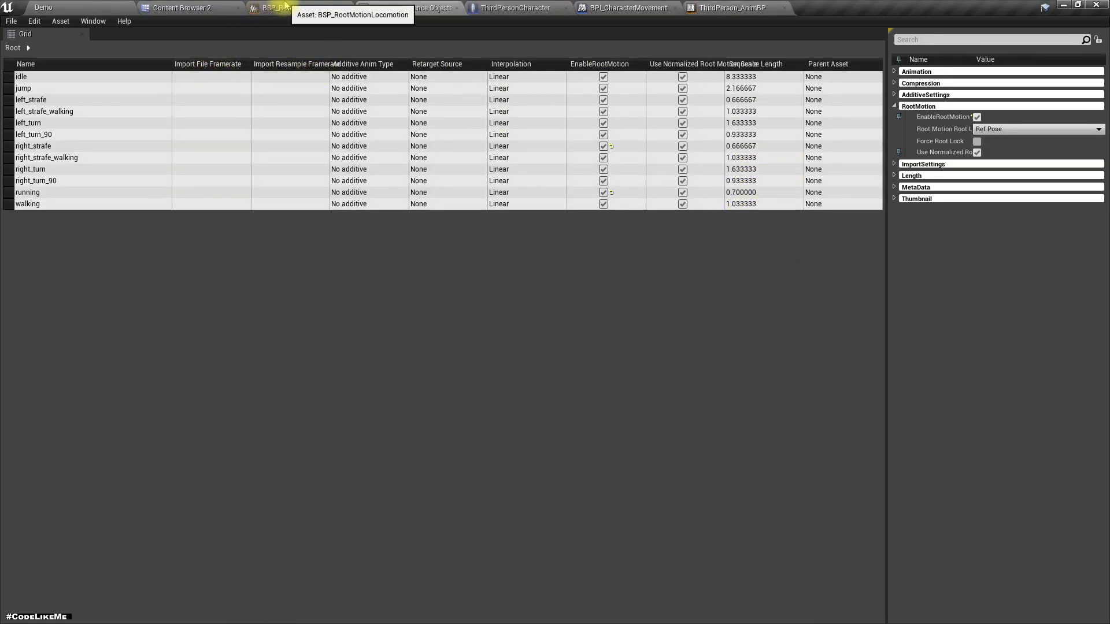
click(186, 6)
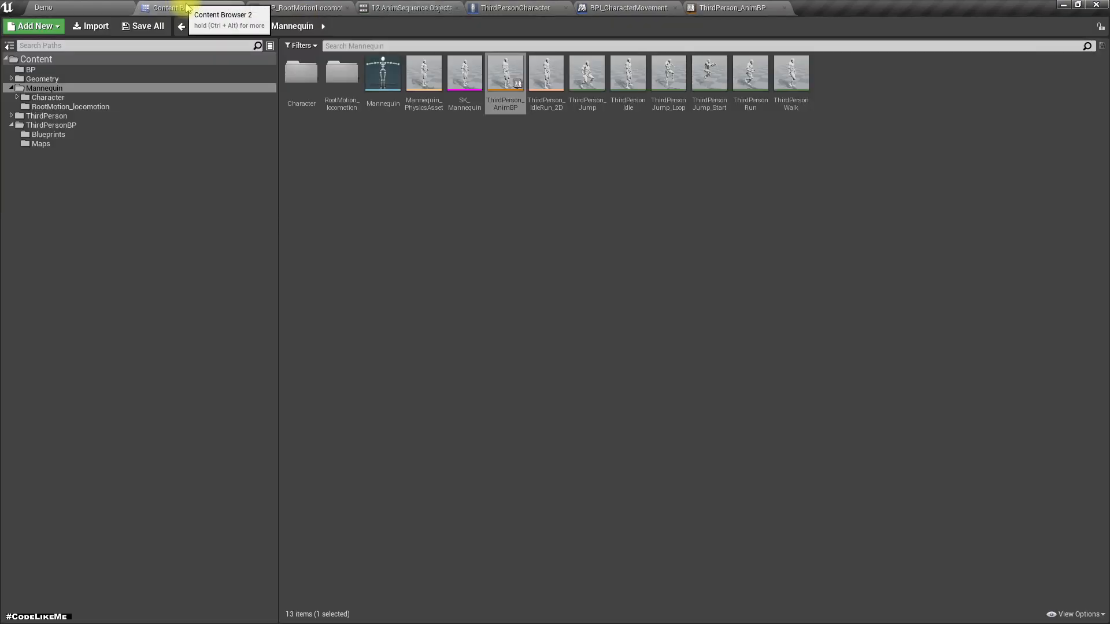
click(383, 6)
click(776, 6)
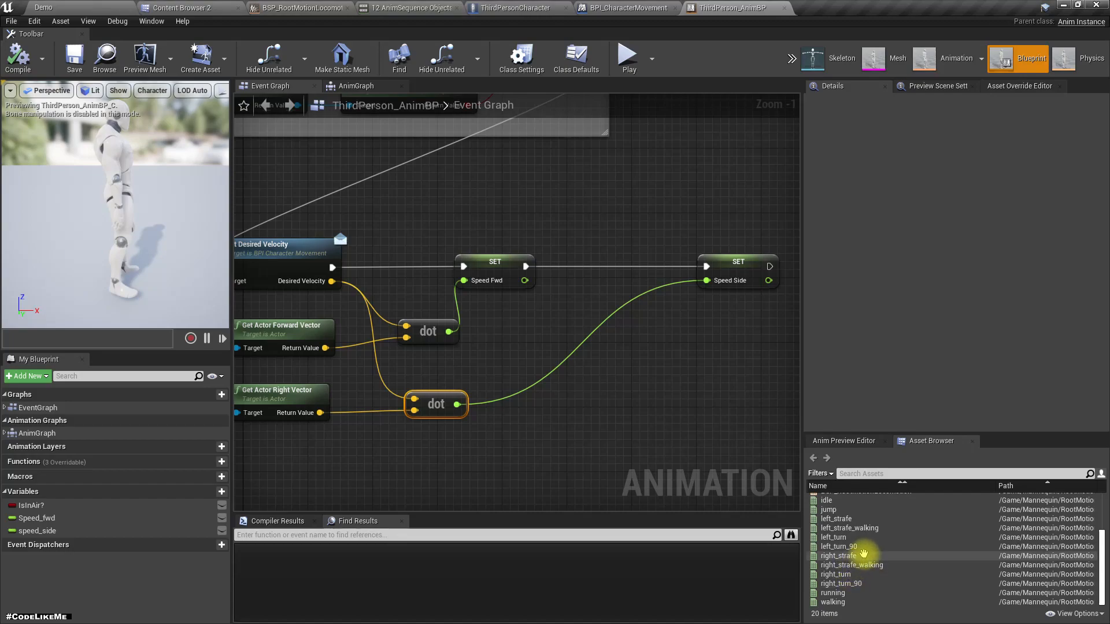
double_click(860, 547)
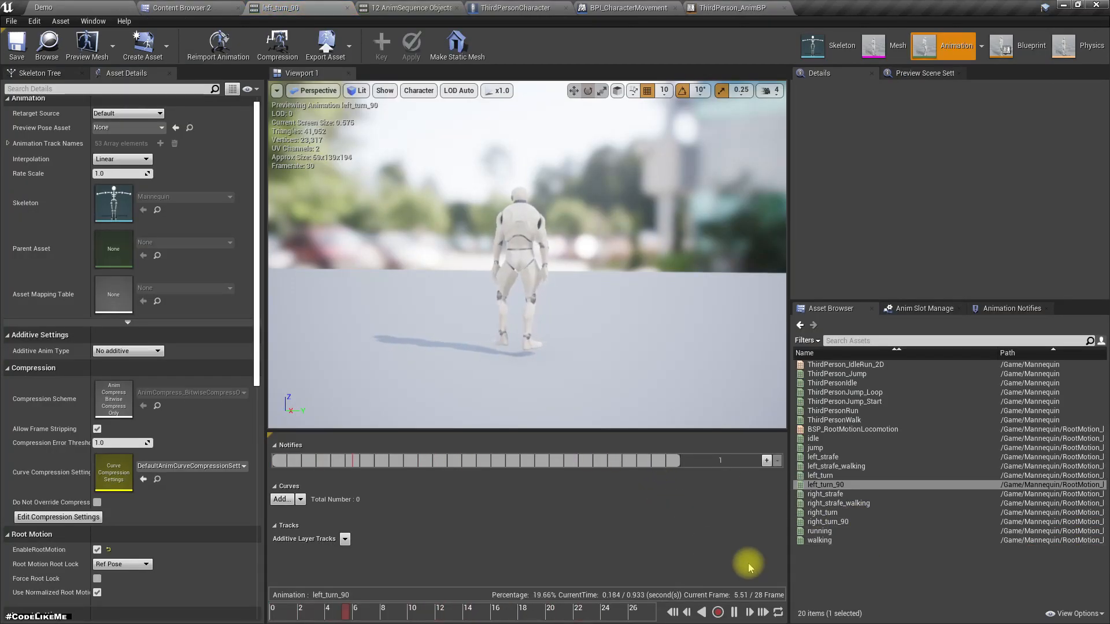
Open the left_strafe animation and scrub back to about frame 2 to inspect its motion.
double_click(833, 456)
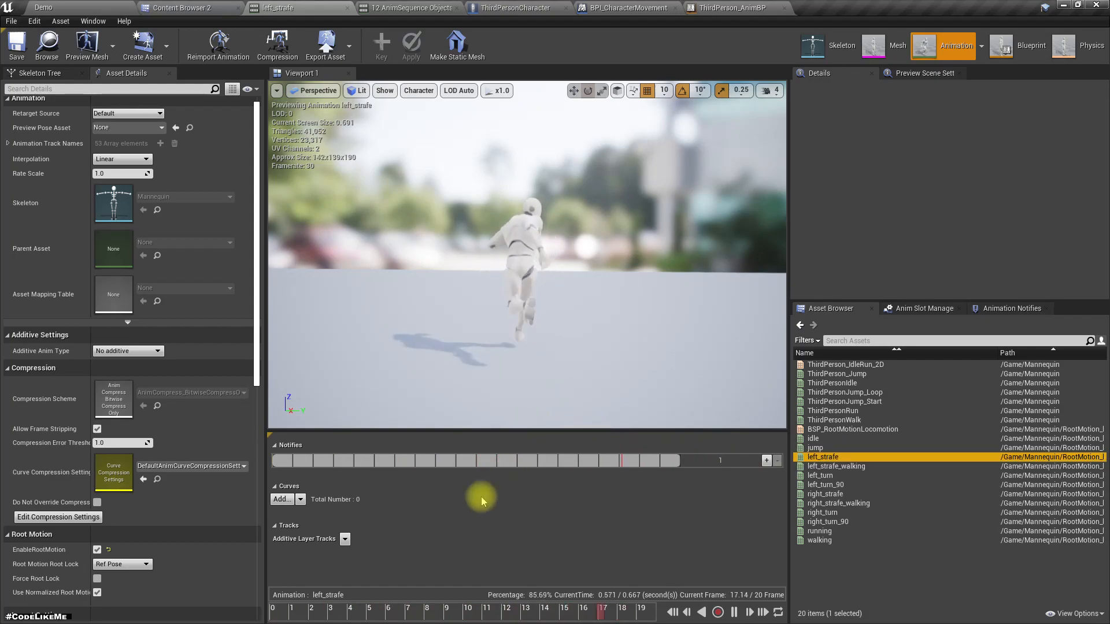
click(312, 614)
drag(415, 614, 308, 613)
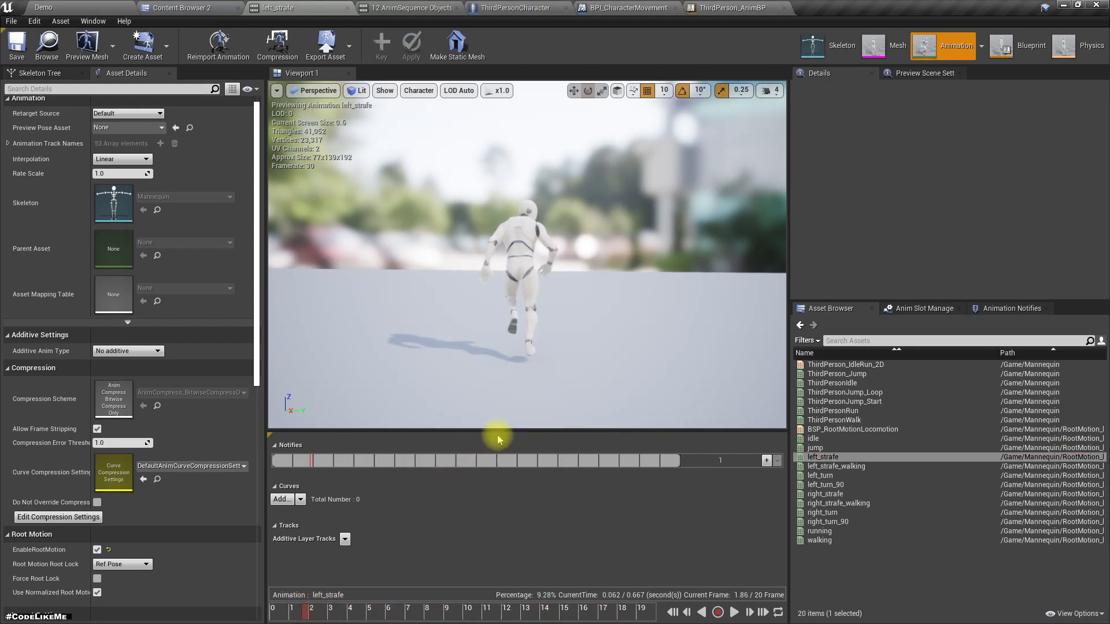
Open the running animation and examine the character's pose against the floor from a higher view.
double_click(819, 530)
right_drag(456, 289, 448, 325)
middle_drag(639, 385, 650, 347)
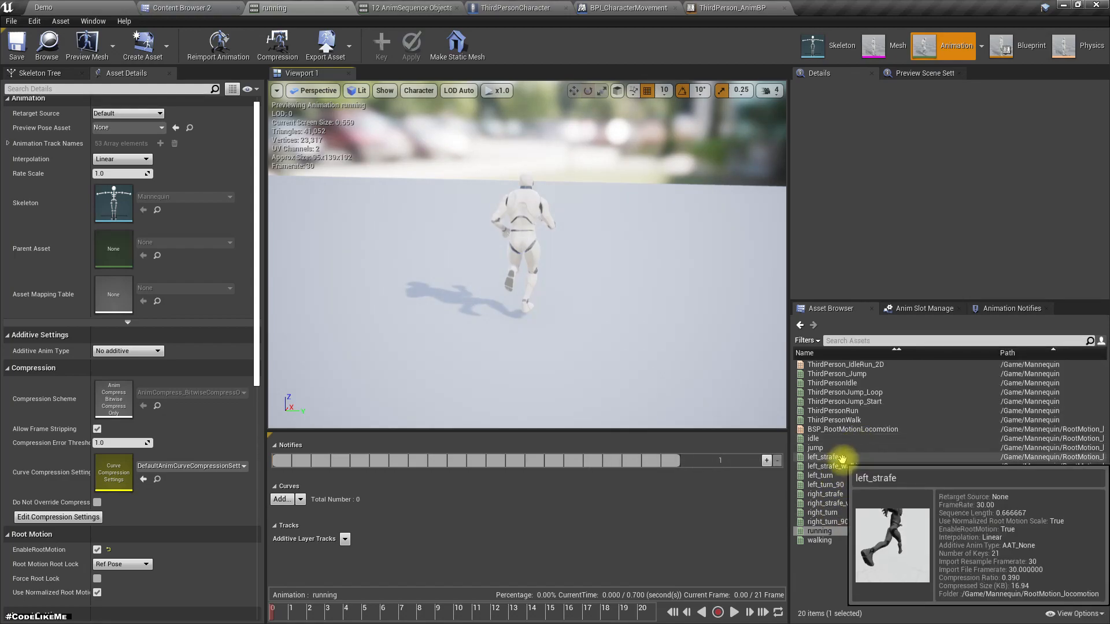
Preview the left_strafe_walking animation, set its Root Motion Root Lock to Anim First Frame, and save it.
click(856, 466)
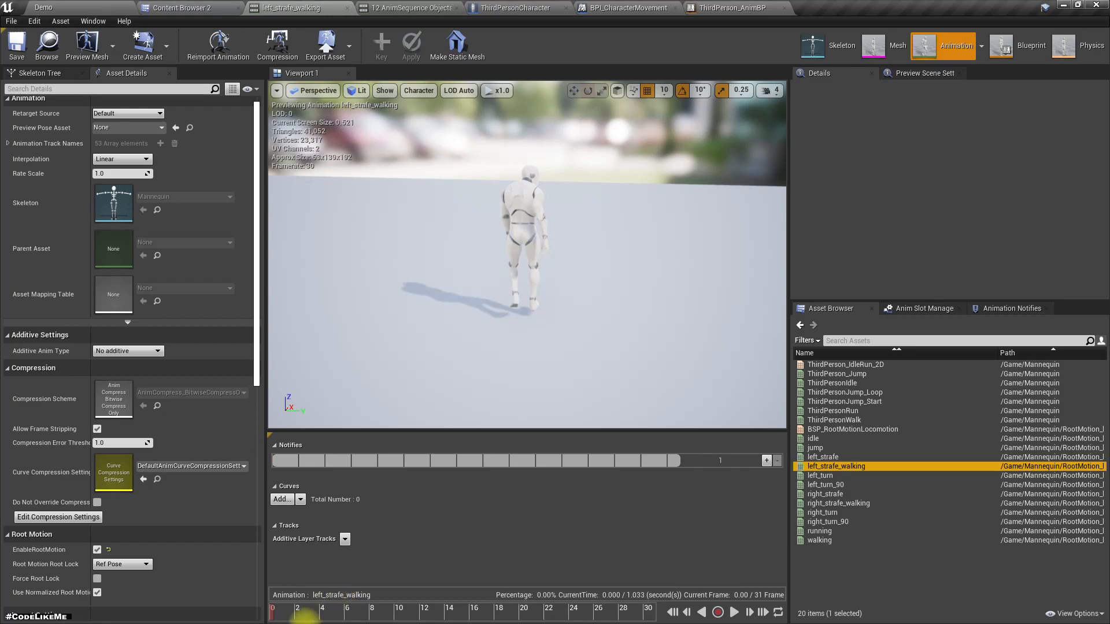
key(space)
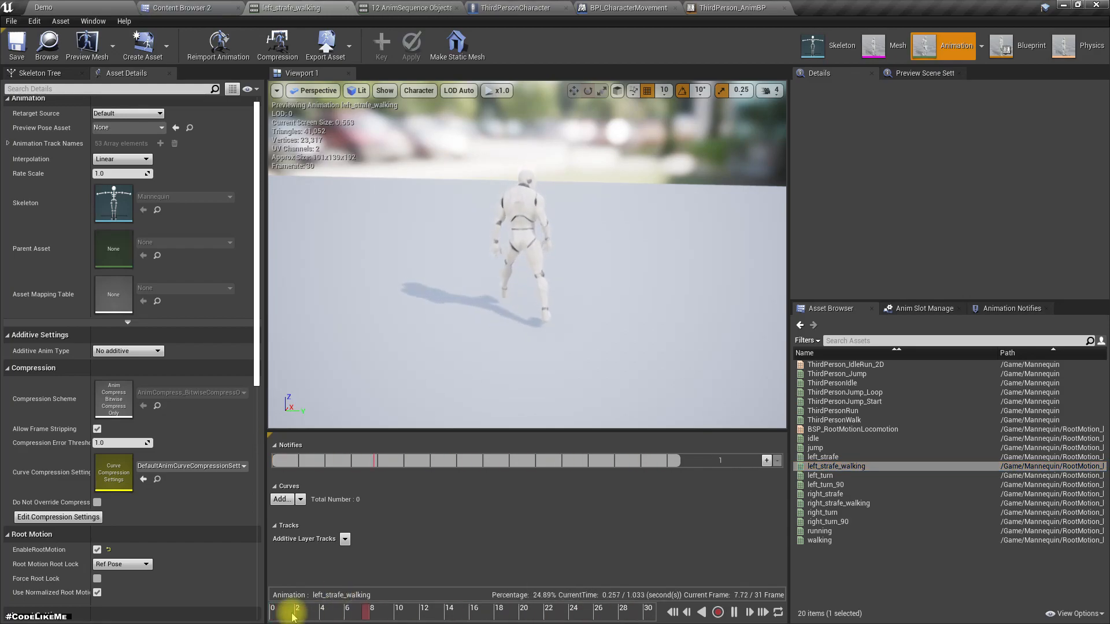
key(space)
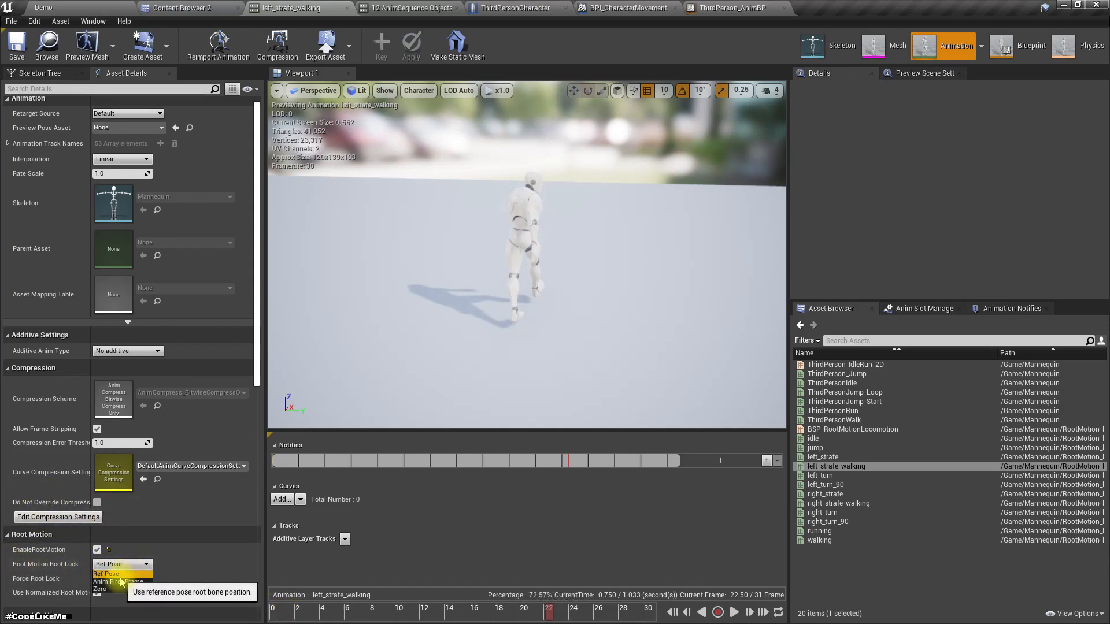
click(118, 581)
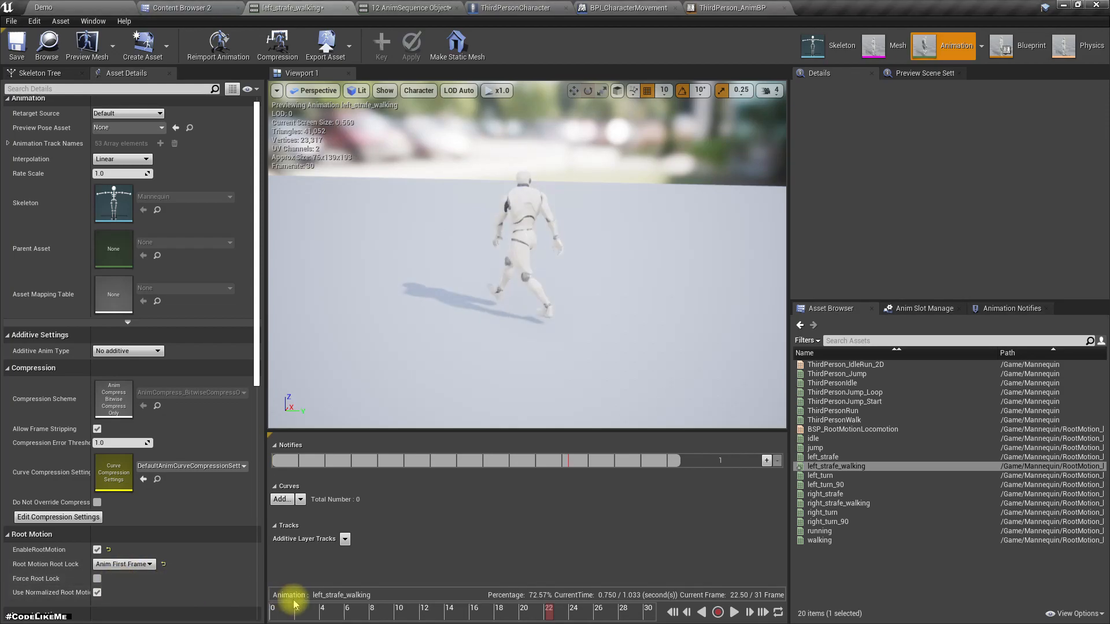
click(17, 45)
Play the Demo level, test strafing the character left, and stop the session.
click(64, 6)
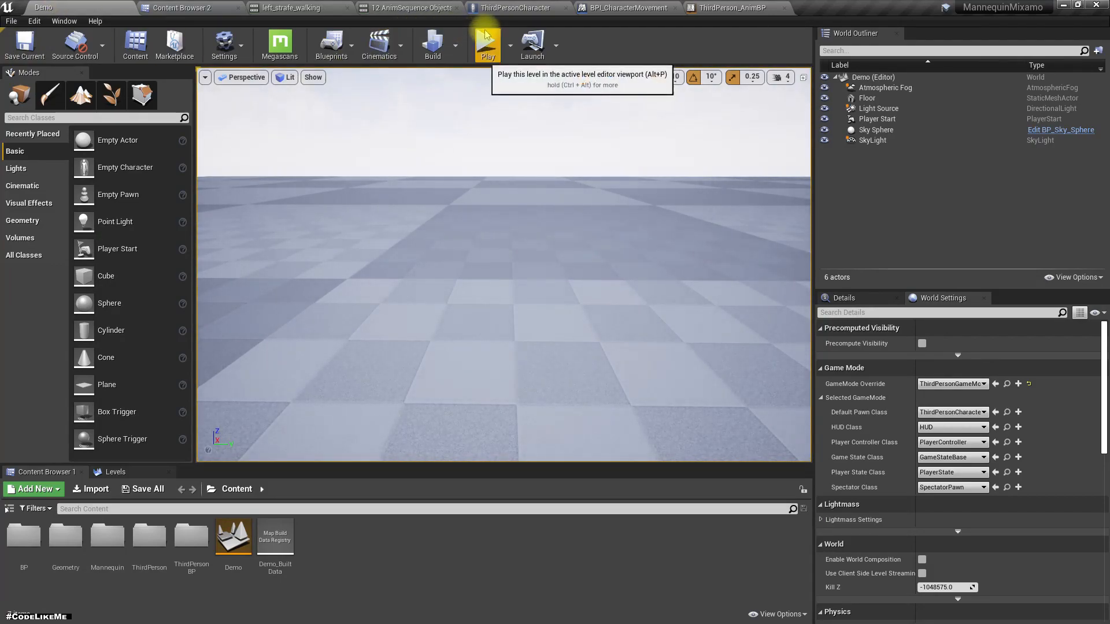
click(486, 43)
key(a)
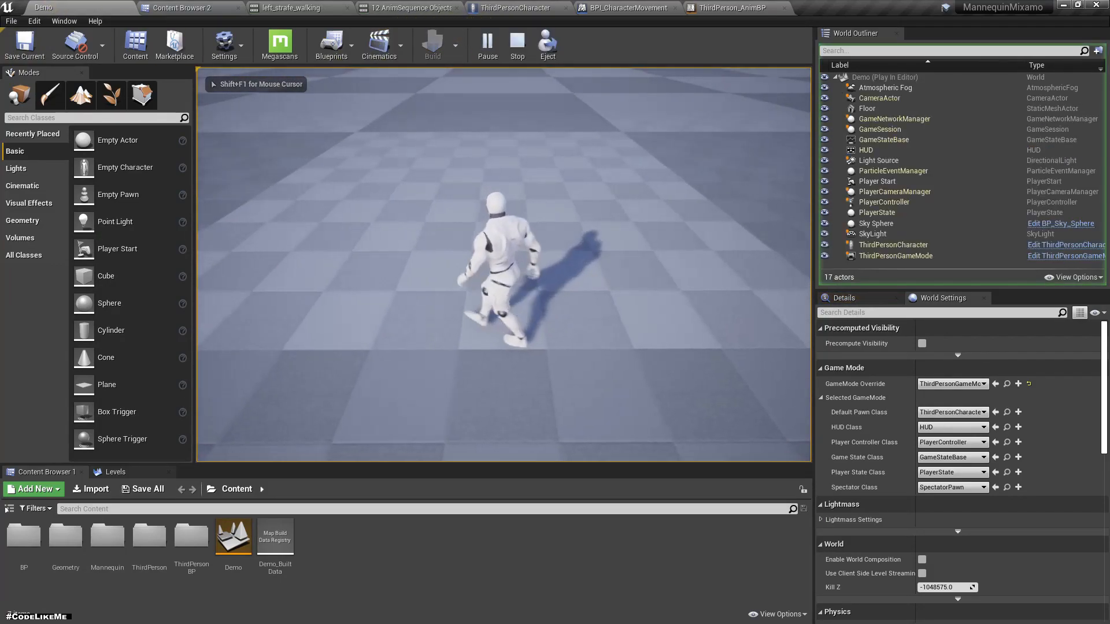
key(Escape)
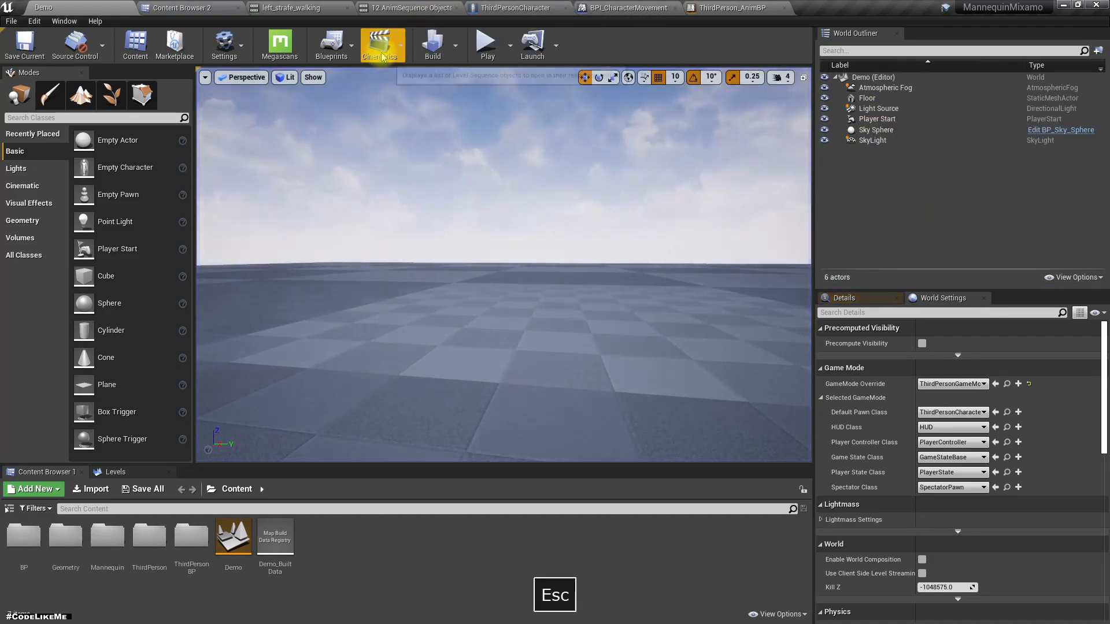
Set Root Motion Root Lock to Anim First Frame for all 12 animation sequences in the bulk property grid.
click(384, 7)
click(325, 8)
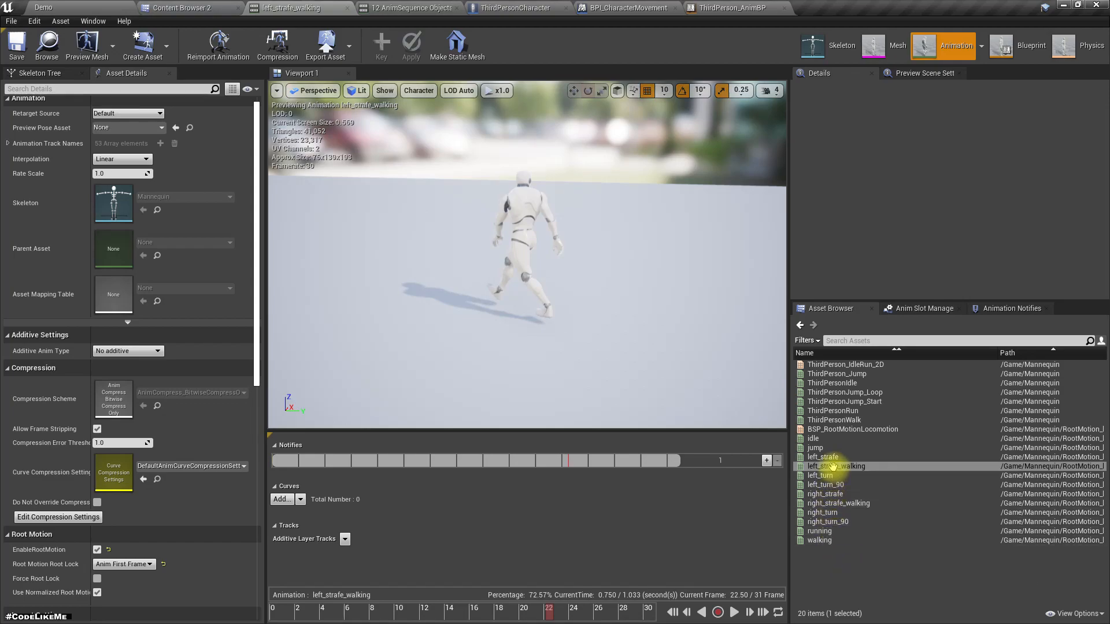
click(404, 8)
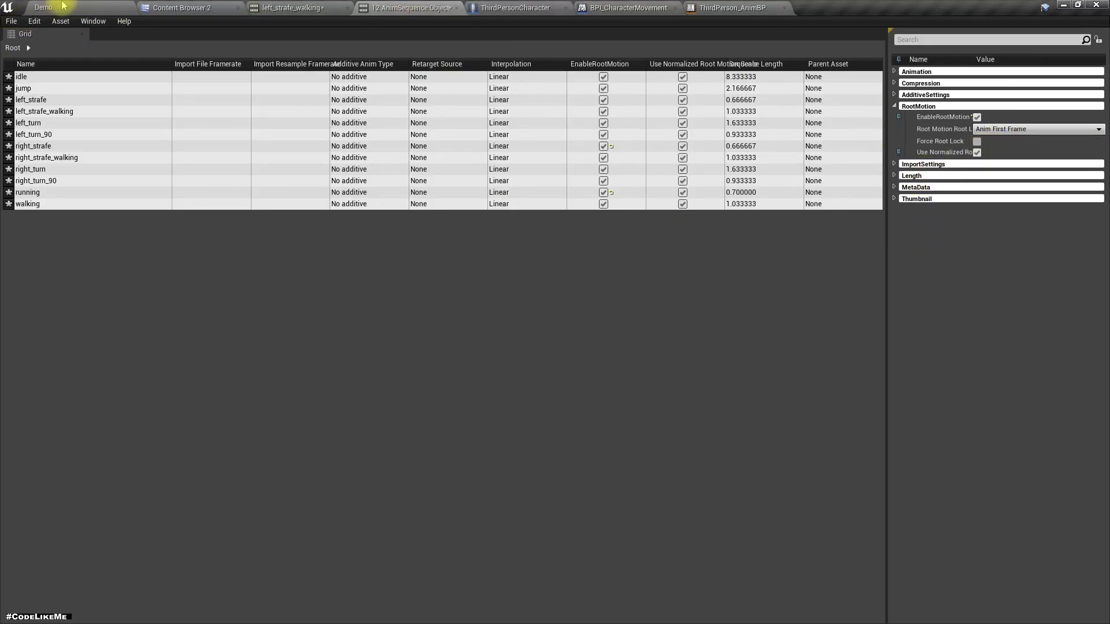
Save all modified assets, then test the character's forward movement in the Demo level and stop the session.
click(62, 5)
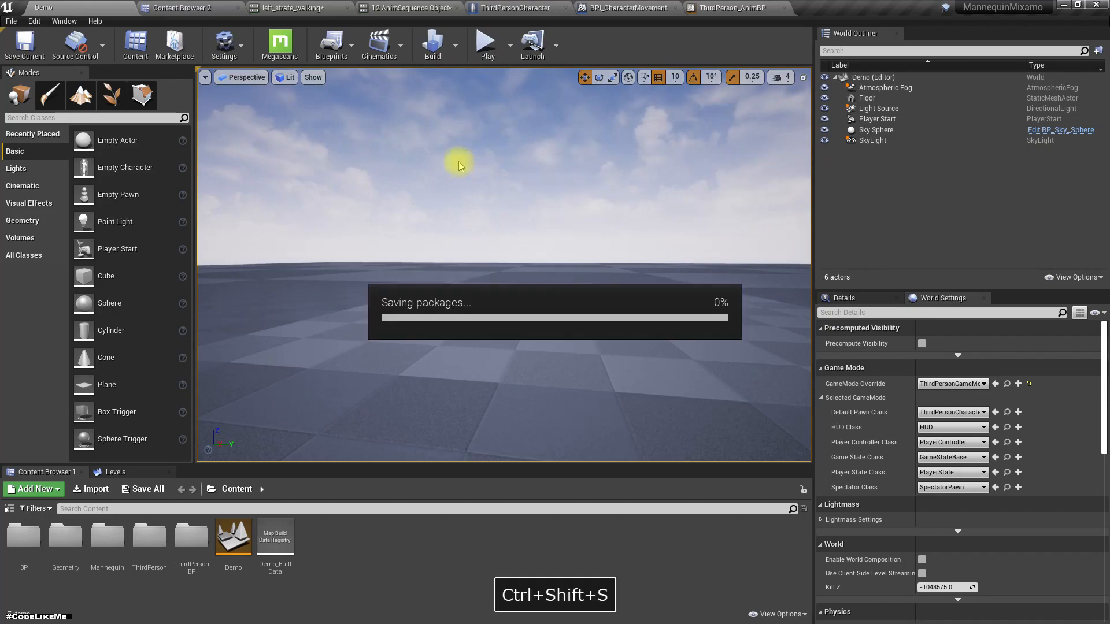
key(w)
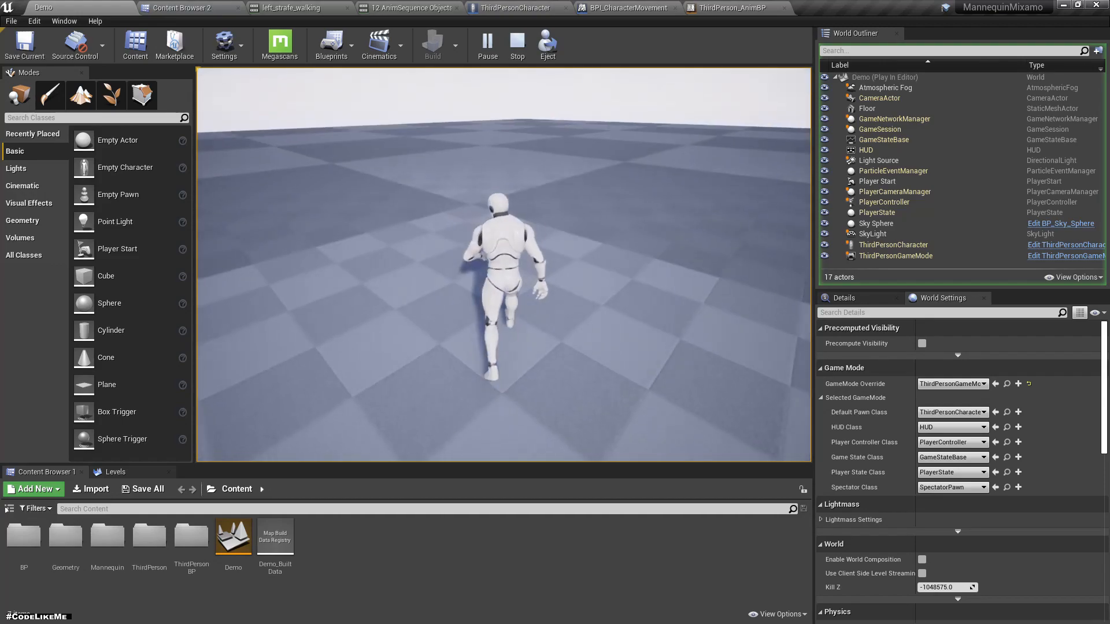
key(Escape)
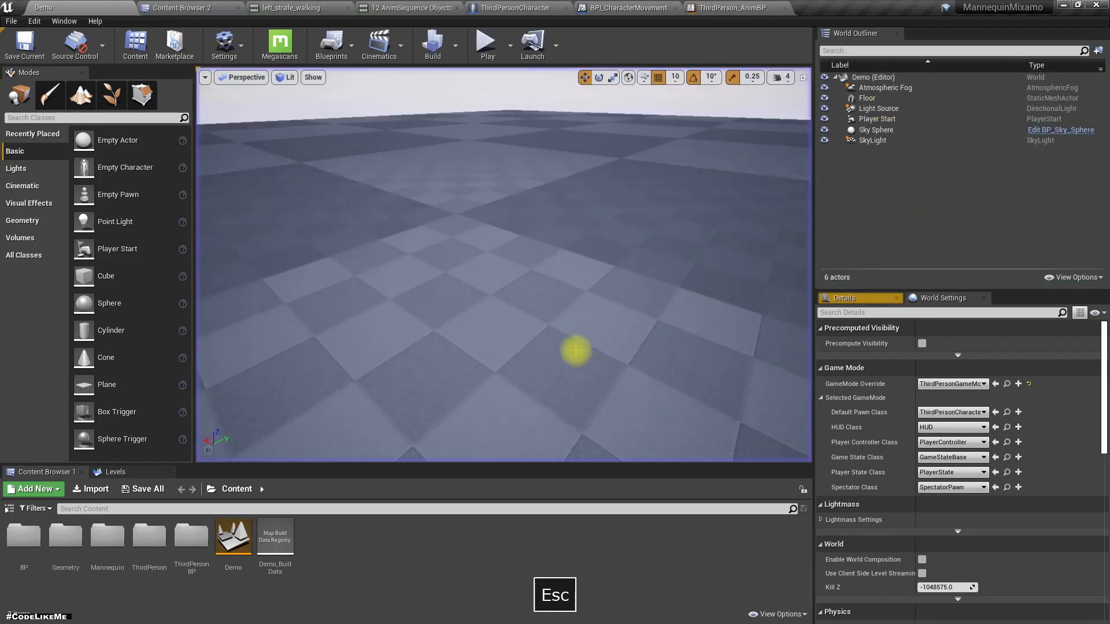
In ThirdPerson_AnimBP, add a float Lerp node with SET Speed Fwd's output as A, the forward dot product as B, and Alpha 0.1.
click(697, 8)
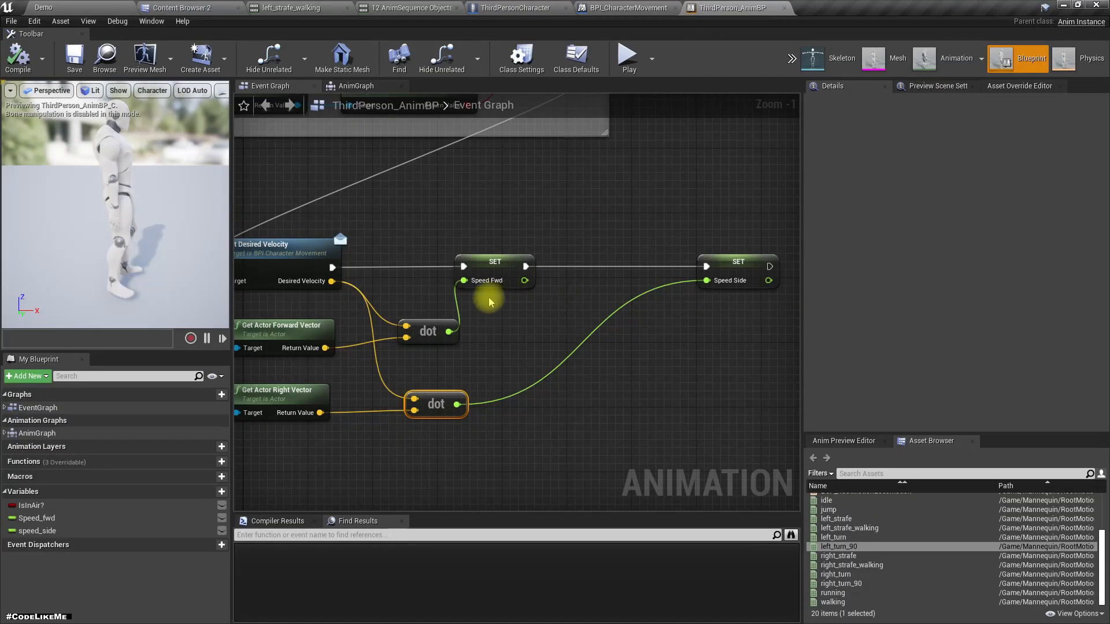
scroll(489, 301, up, 1)
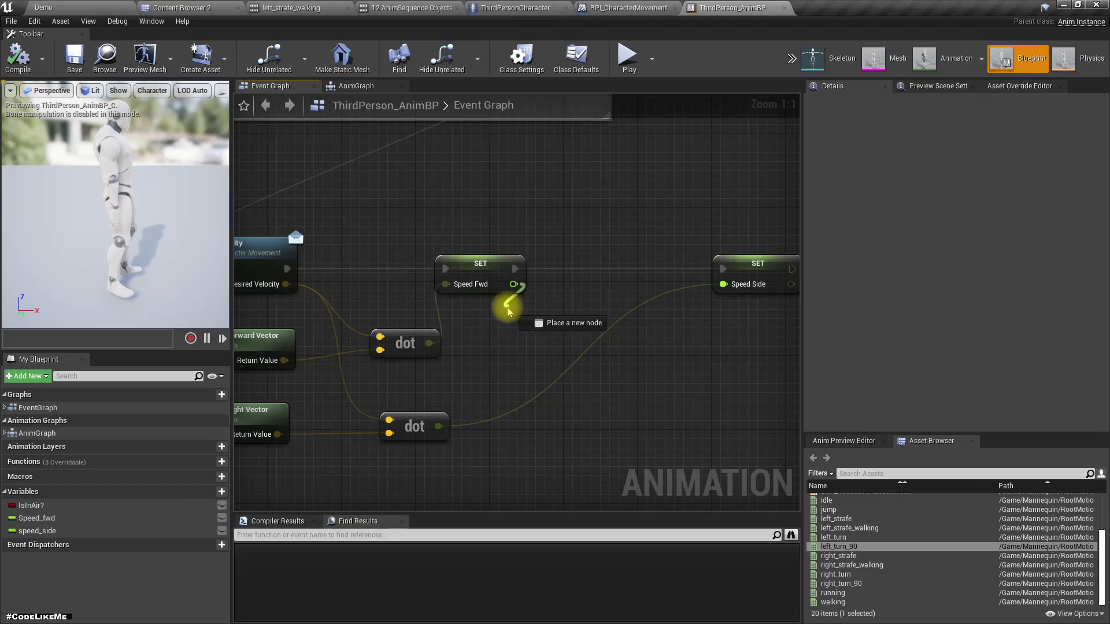
drag(509, 312, 508, 312)
text(lerp)
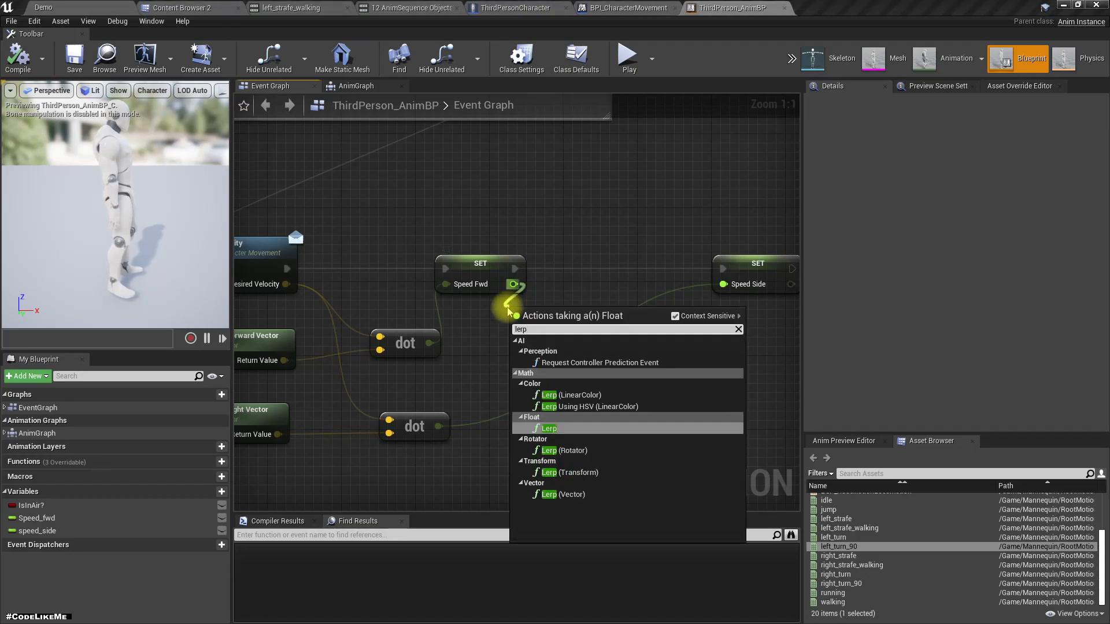
key(Return)
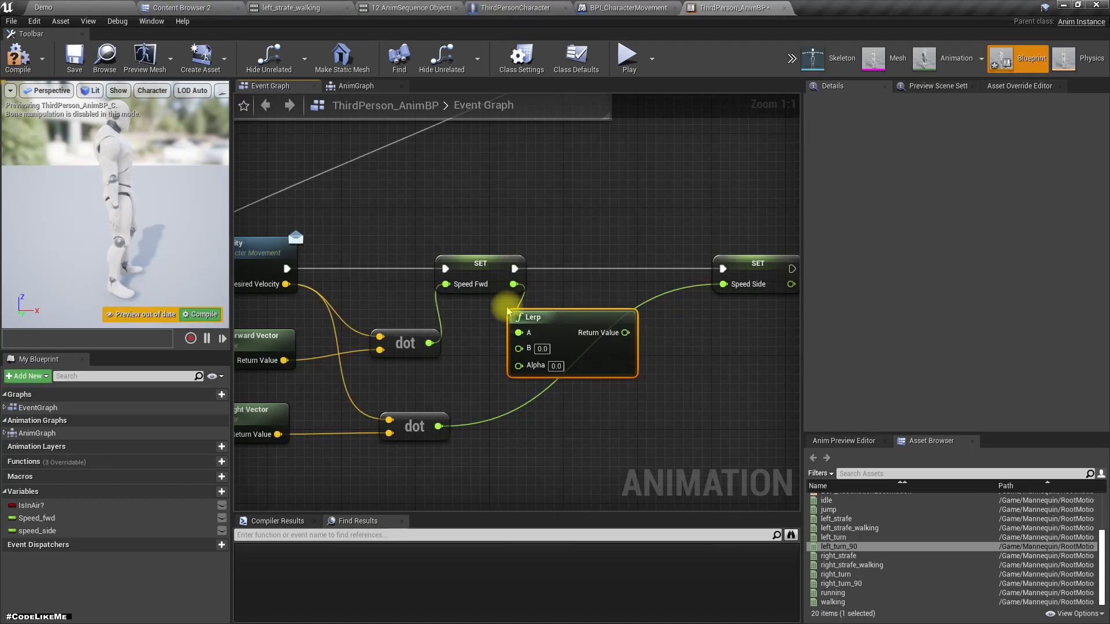
drag(428, 343, 462, 357)
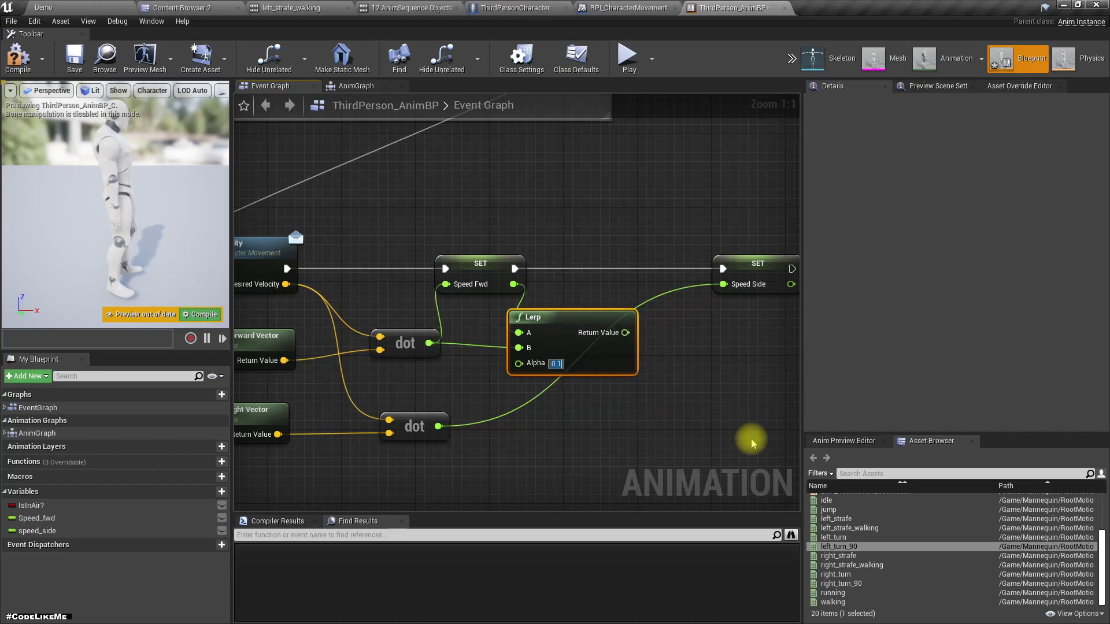
Feed the Lerp return value into SET Speed Fwd and arrange the Lerp node beneath the SET node.
drag(625, 333, 437, 285)
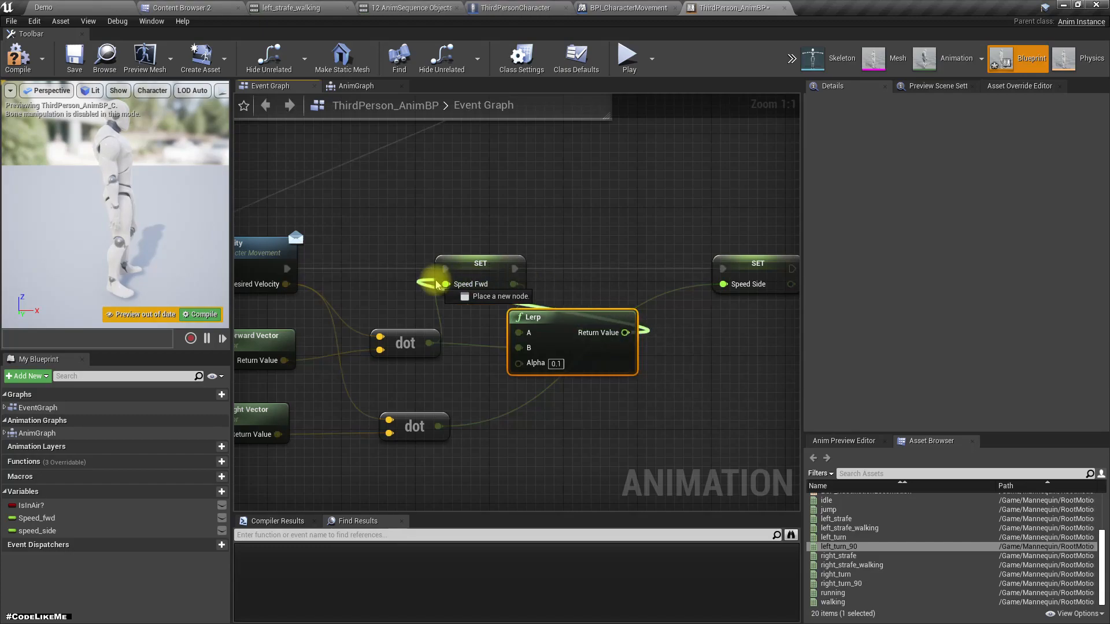
drag(595, 318, 530, 309)
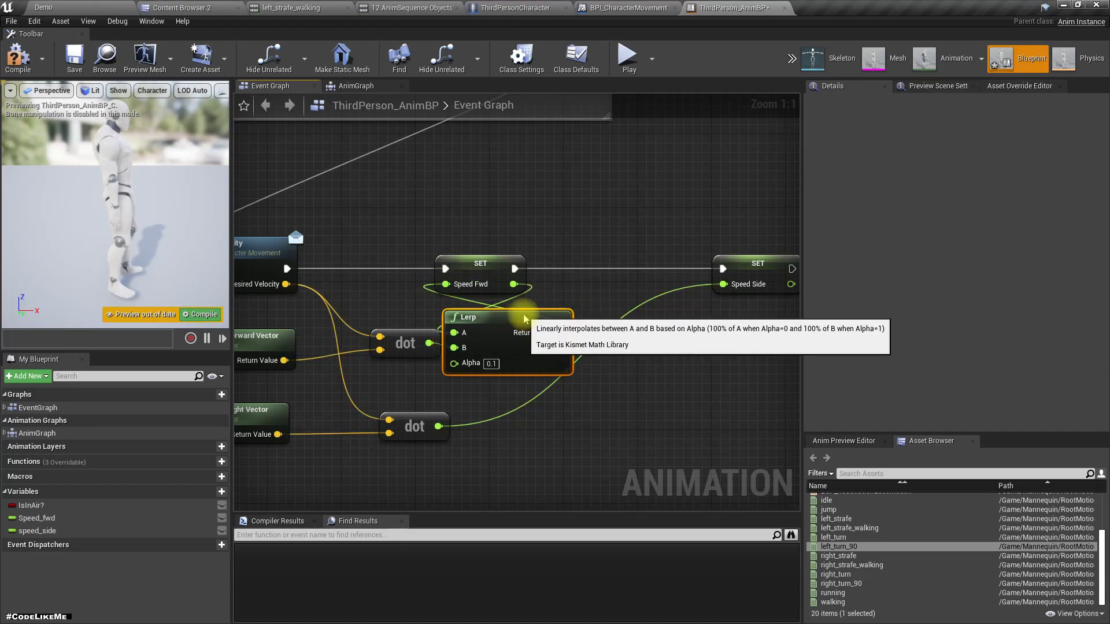
drag(480, 263, 512, 236)
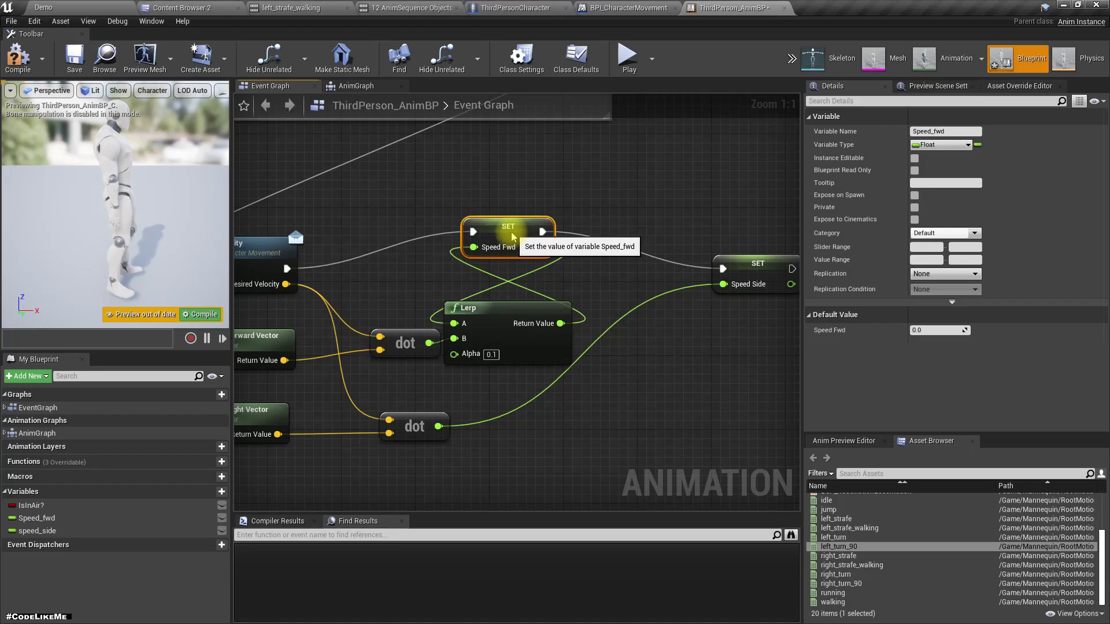
right_drag(585, 291, 479, 231)
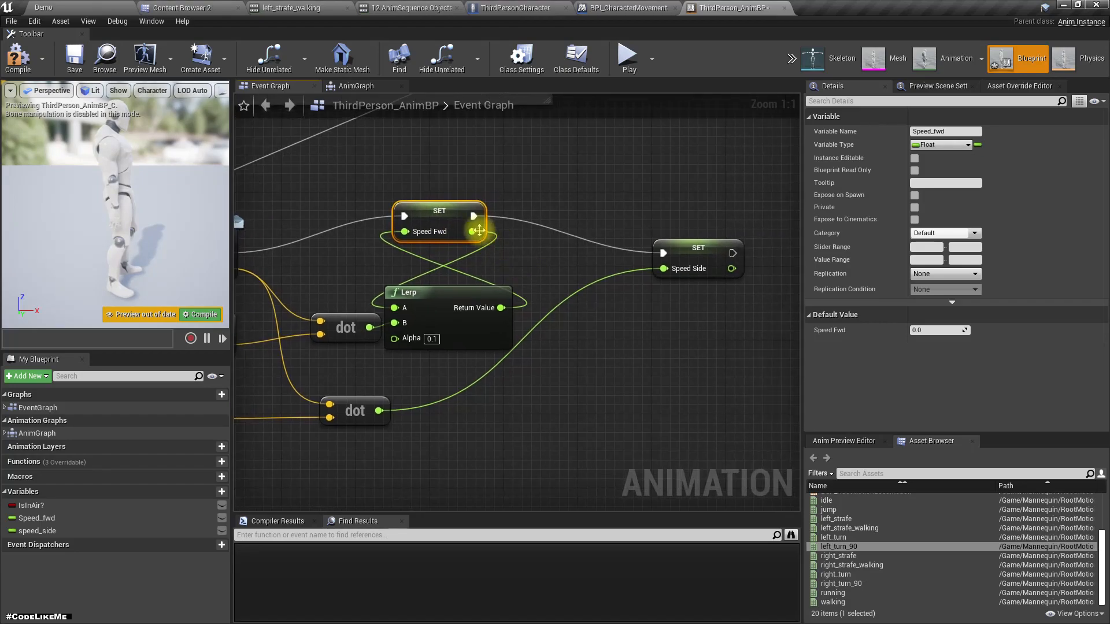
right_drag(610, 326, 522, 333)
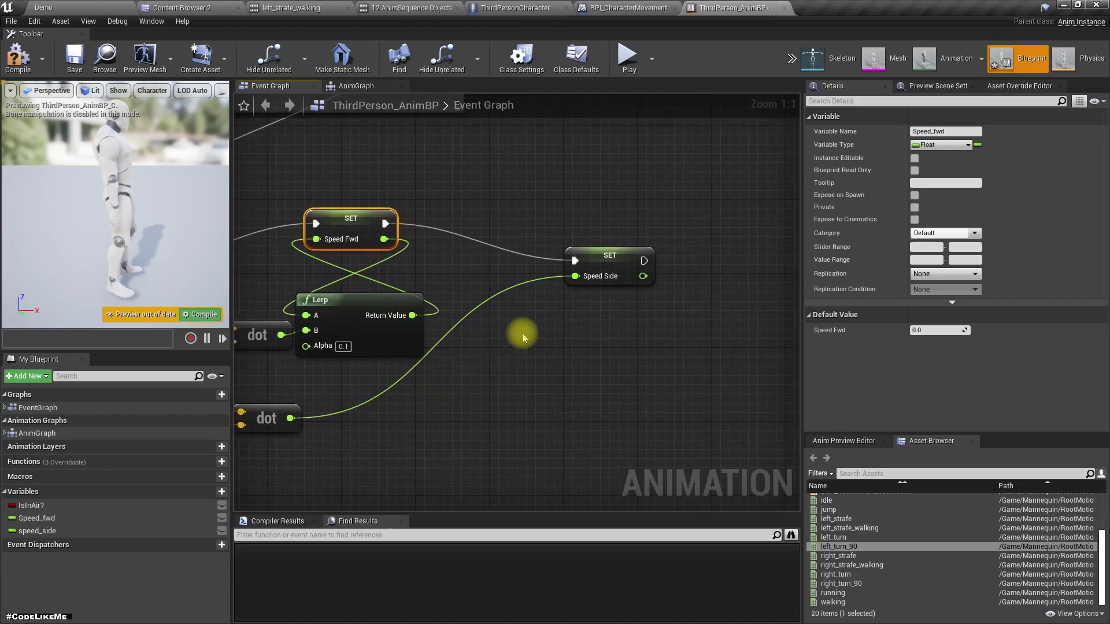
Duplicate the Lerp node with Alpha 0.1 beneath SET Speed Side and connect that SET node's output to its A input.
click(408, 304)
key(ctrl+w)
drag(499, 354, 607, 322)
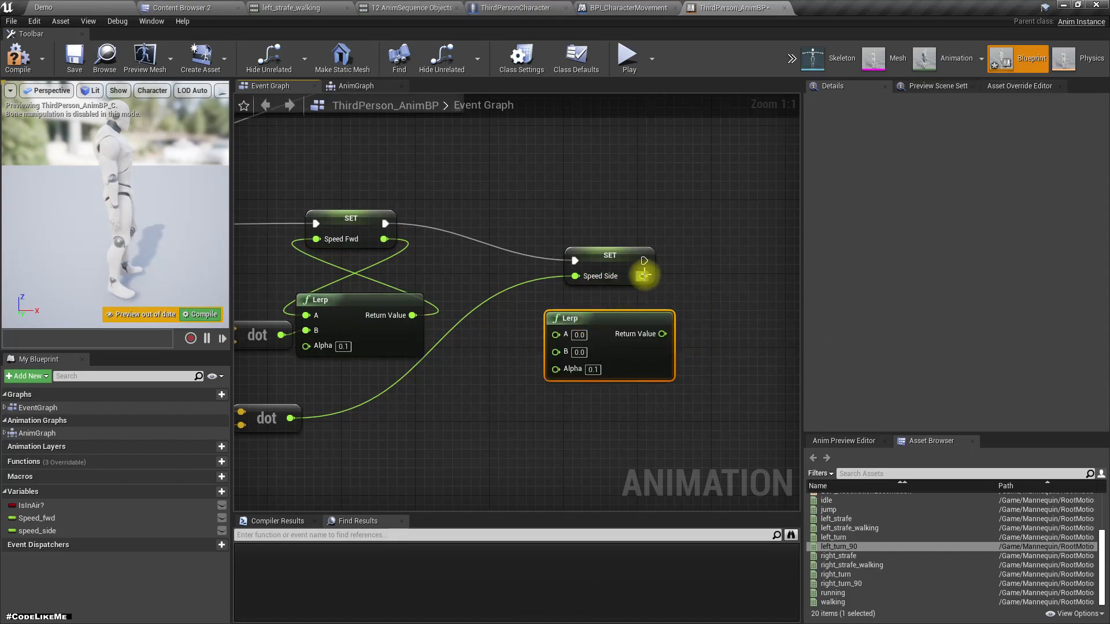
drag(557, 338, 556, 337)
Connect the side dot product to the new Lerp's B input and feed its return value into SET Speed Side.
right_drag(415, 395, 433, 402)
drag(307, 427, 598, 370)
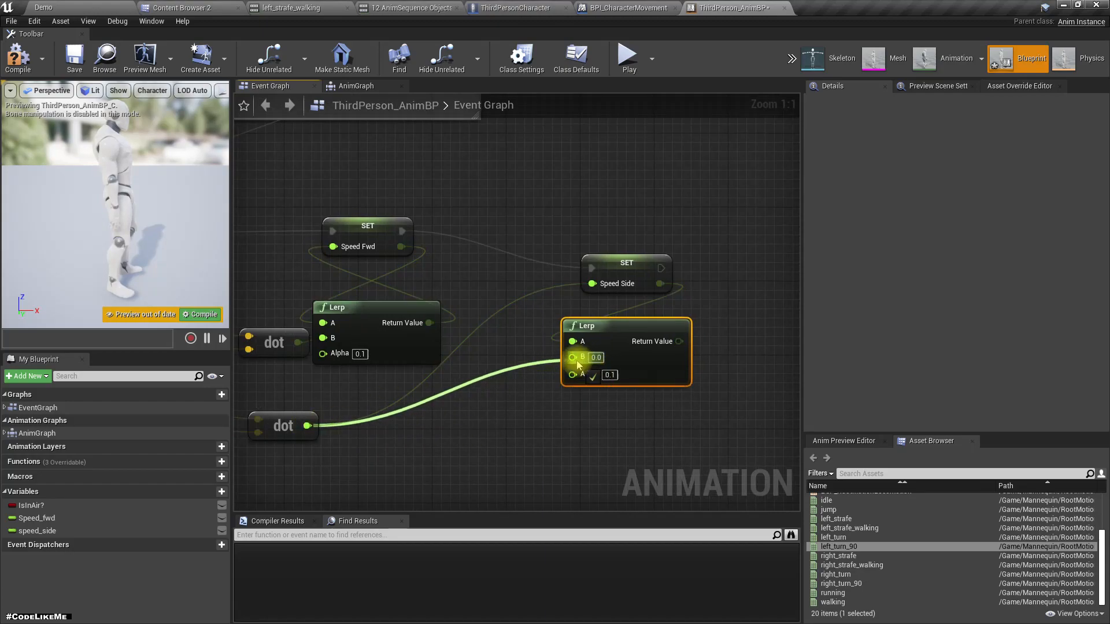
drag(679, 341, 625, 308)
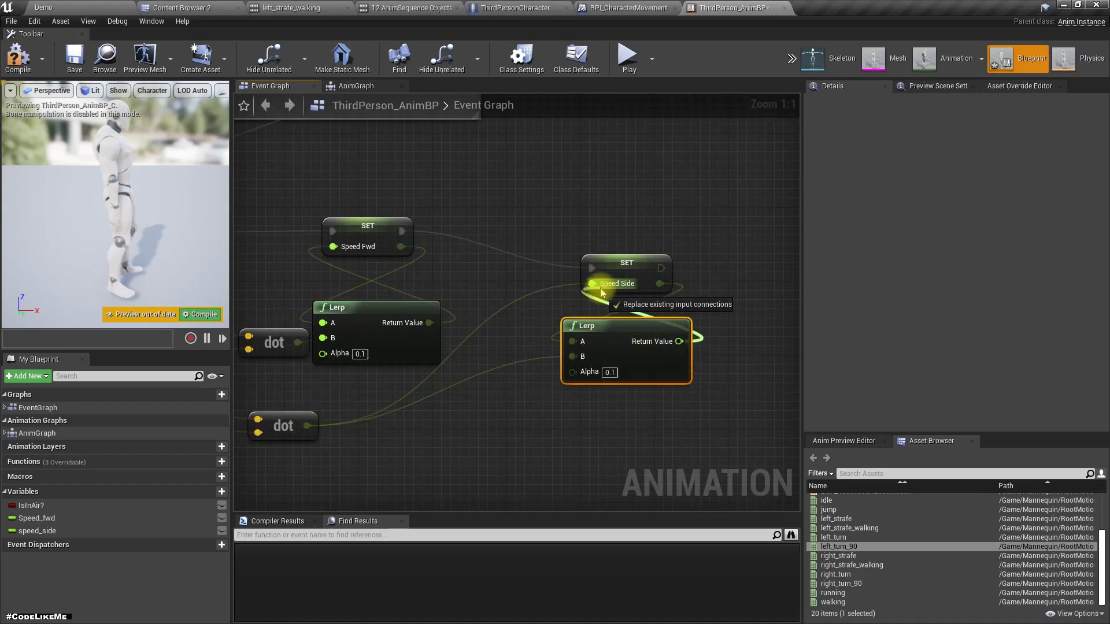
right_drag(557, 410, 587, 411)
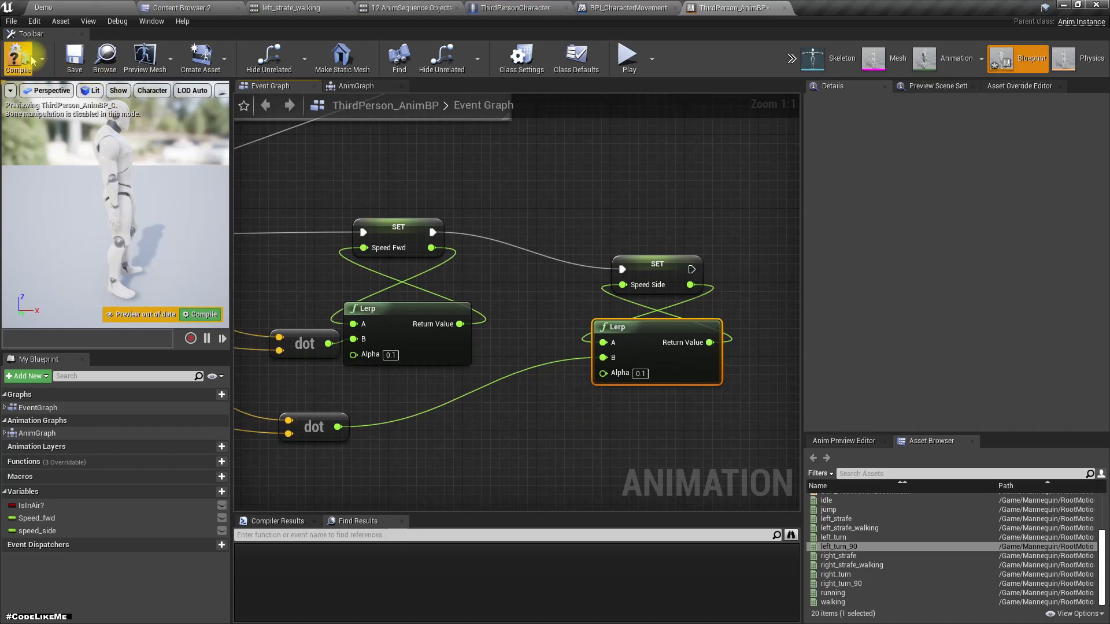
Play the Demo level full screen and test the character's forward and sideways movement.
click(47, 6)
right_drag(408, 203, 408, 203)
key(F11)
key(alt+p)
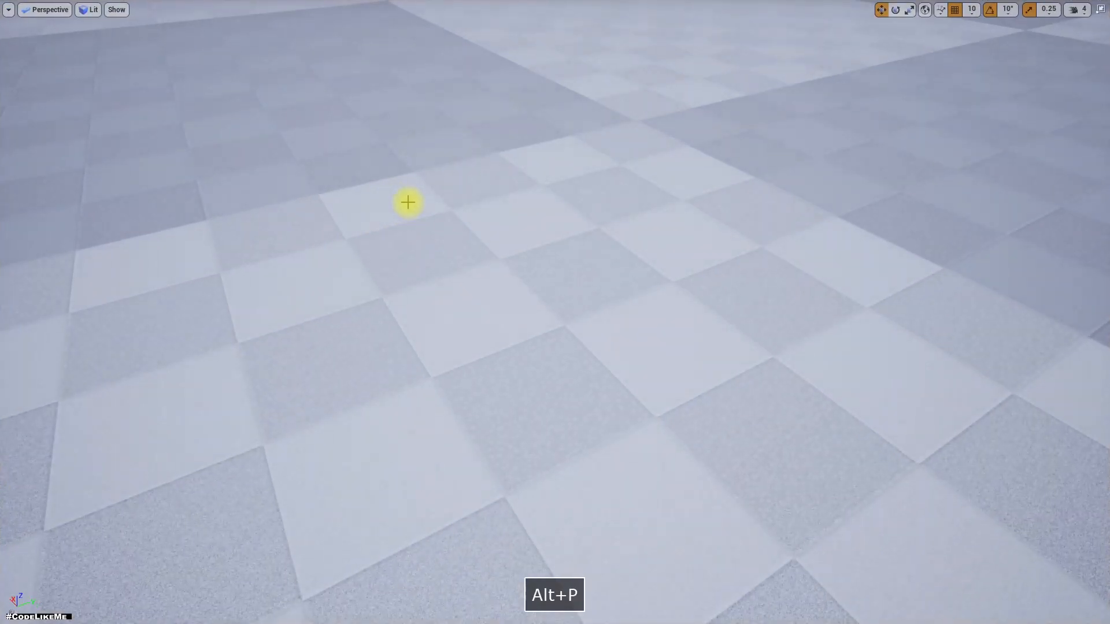
click(408, 203)
key(w)
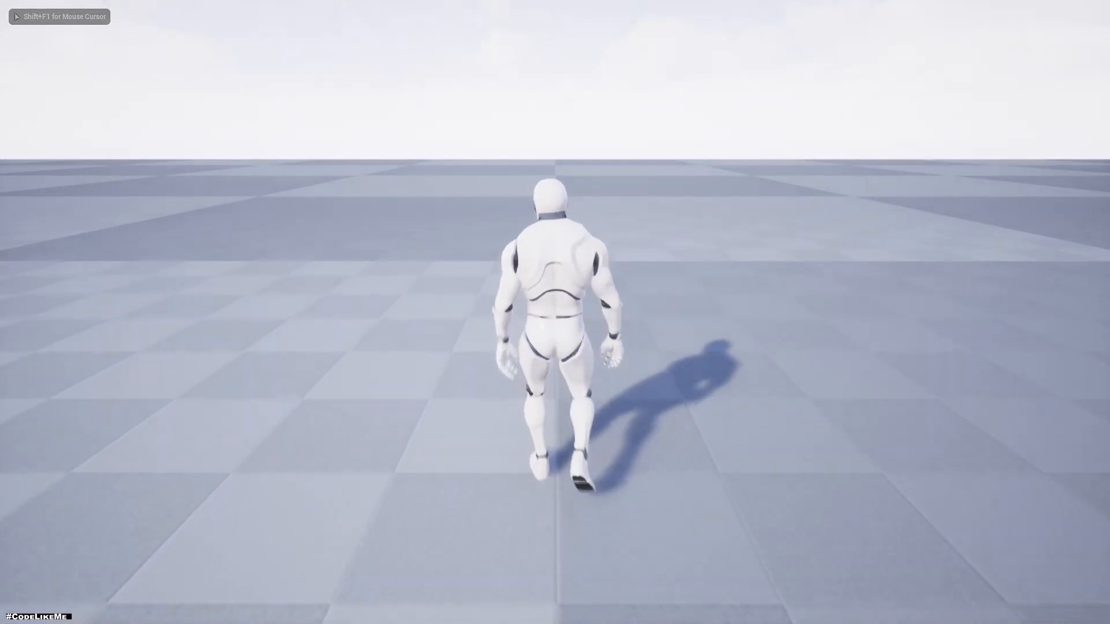
key(d)
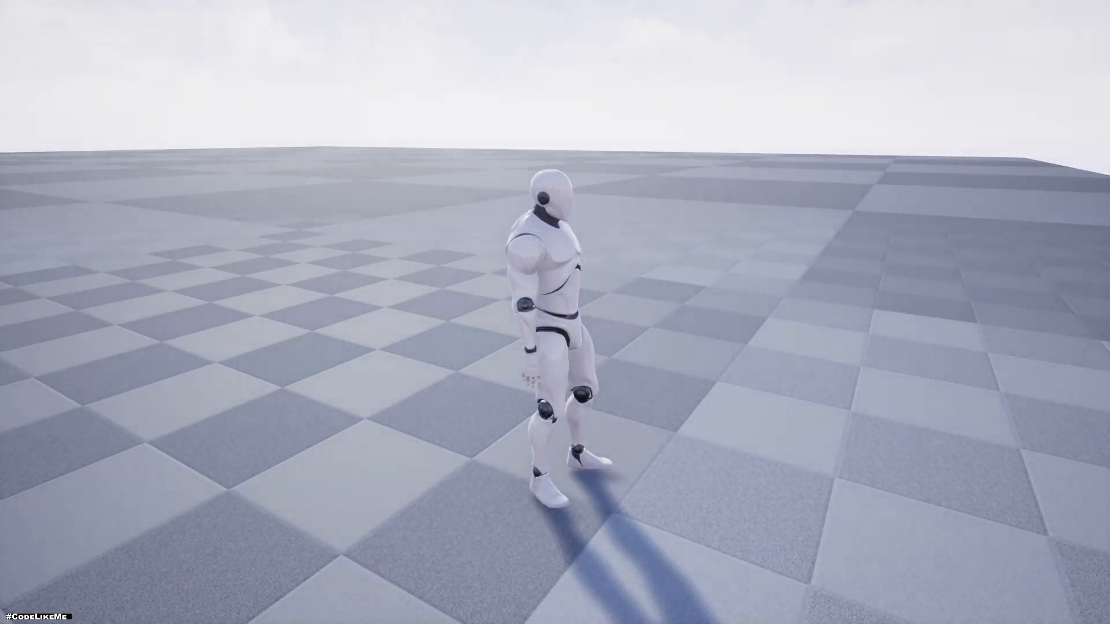
Test walking forward from several camera directions, then stop the play session and exit full screen.
key(F9)
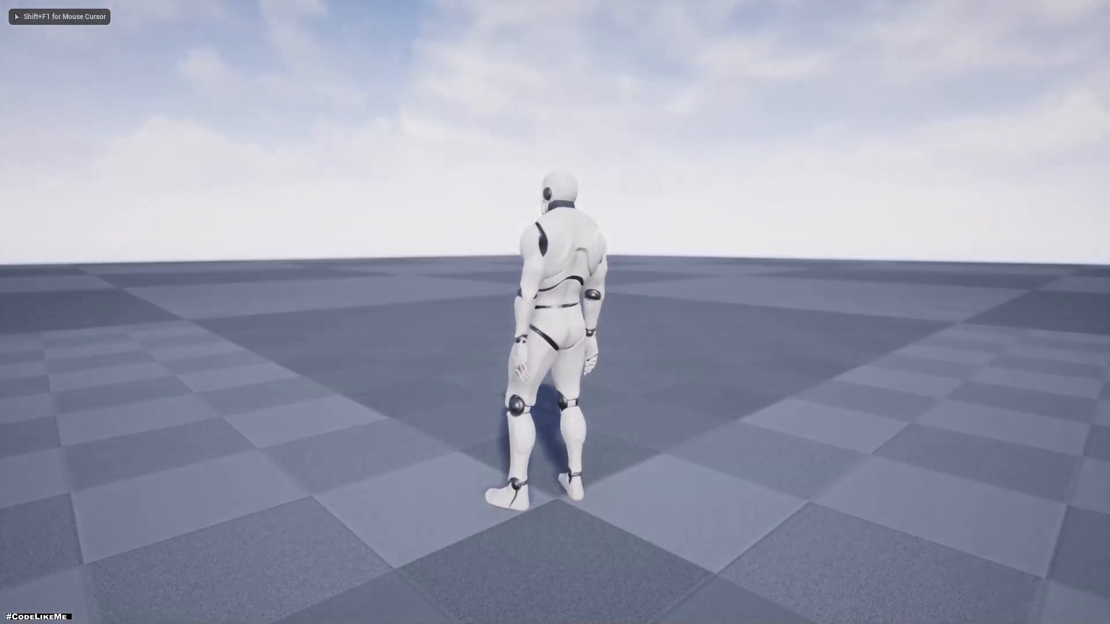
key(w)
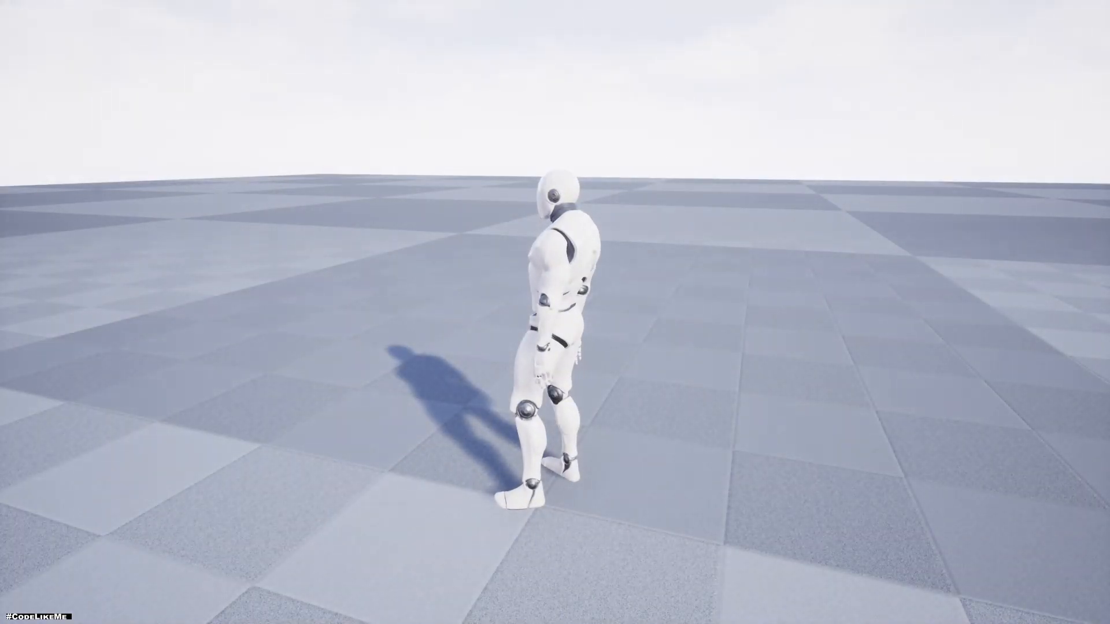
key(w)
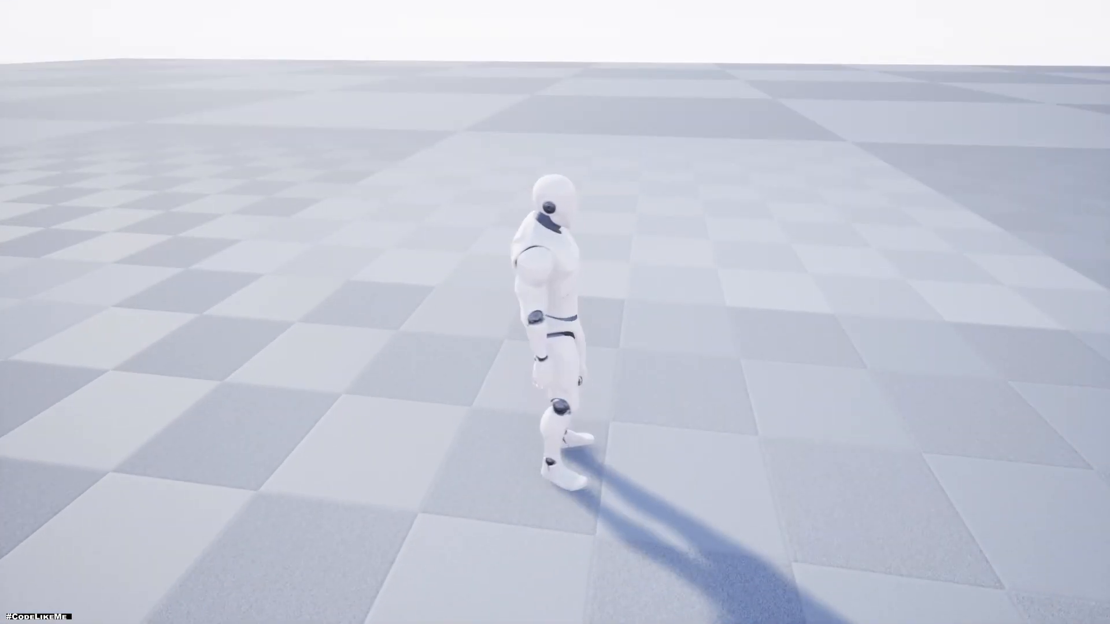
key(w)
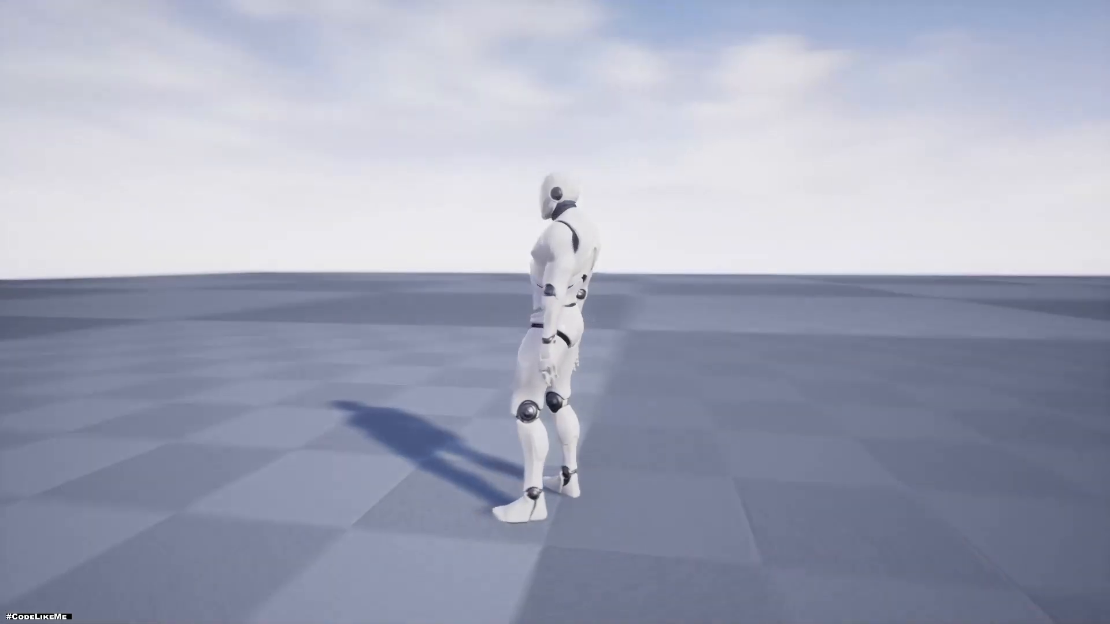
key(w)
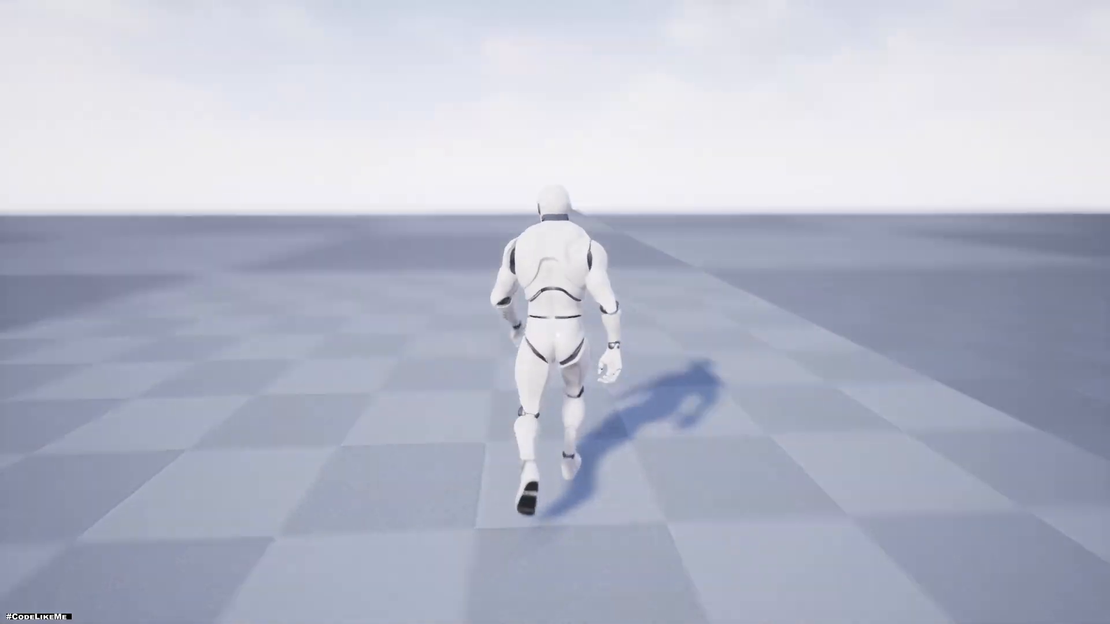
key(Escape)
key(F11)
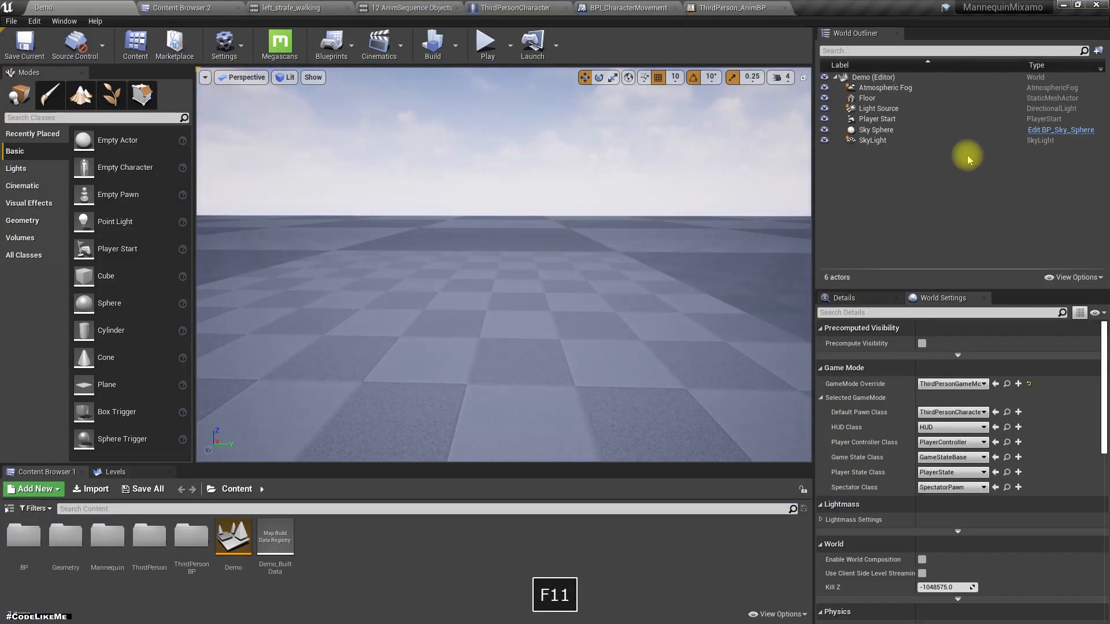
In ThirdPersonCharacter, filter the CharacterMovement component's properties by "orien" to check Orient Rotation to Movement.
click(542, 7)
click(65, 194)
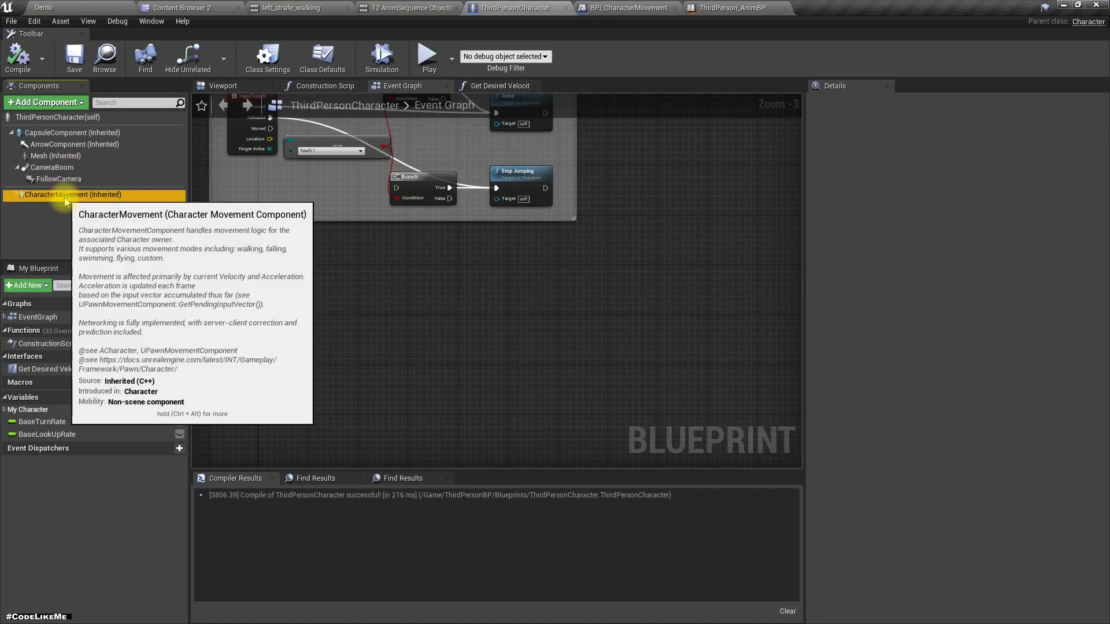
click(880, 100)
text(orien)
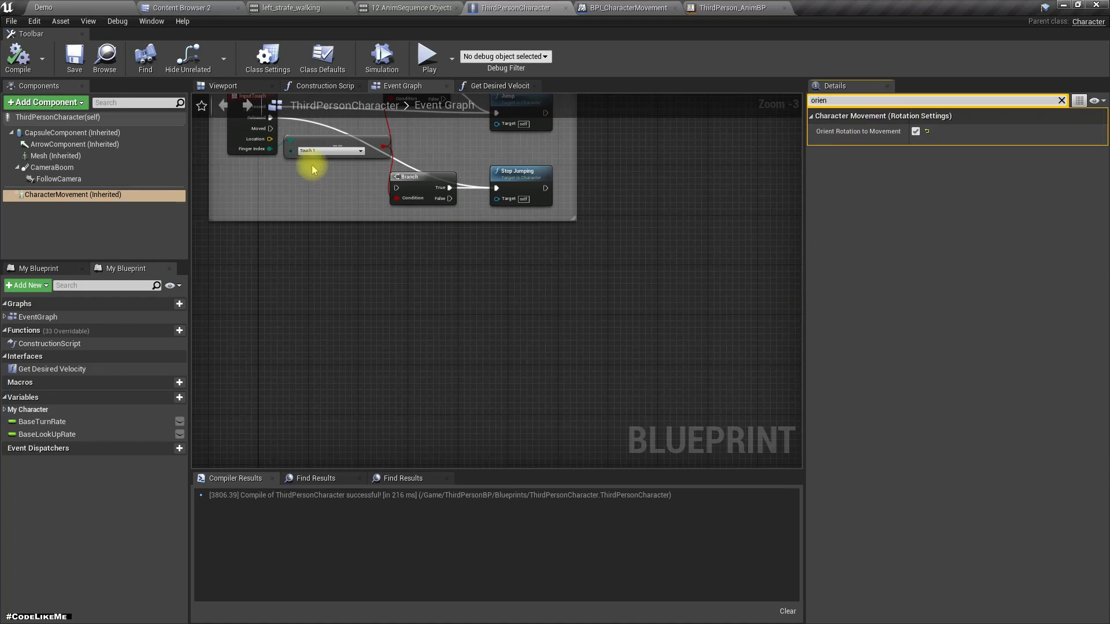
Return to the Demo level, run it for another movement test, and stop the session.
click(85, 5)
right_drag(552, 319, 533, 308)
key(w)
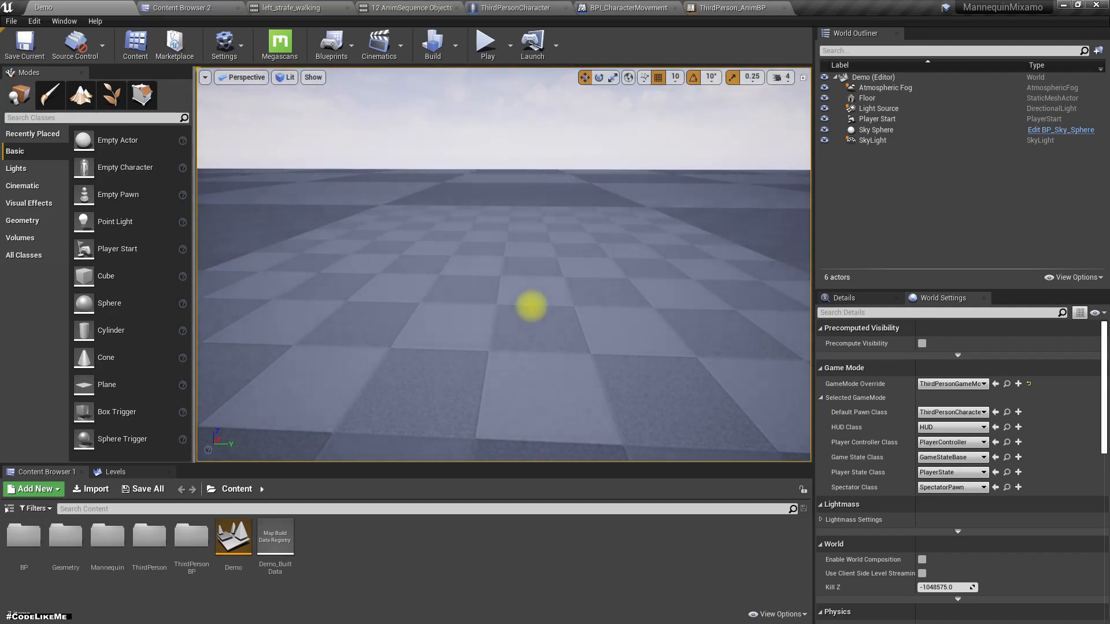
key(alt+p)
key(Escape)
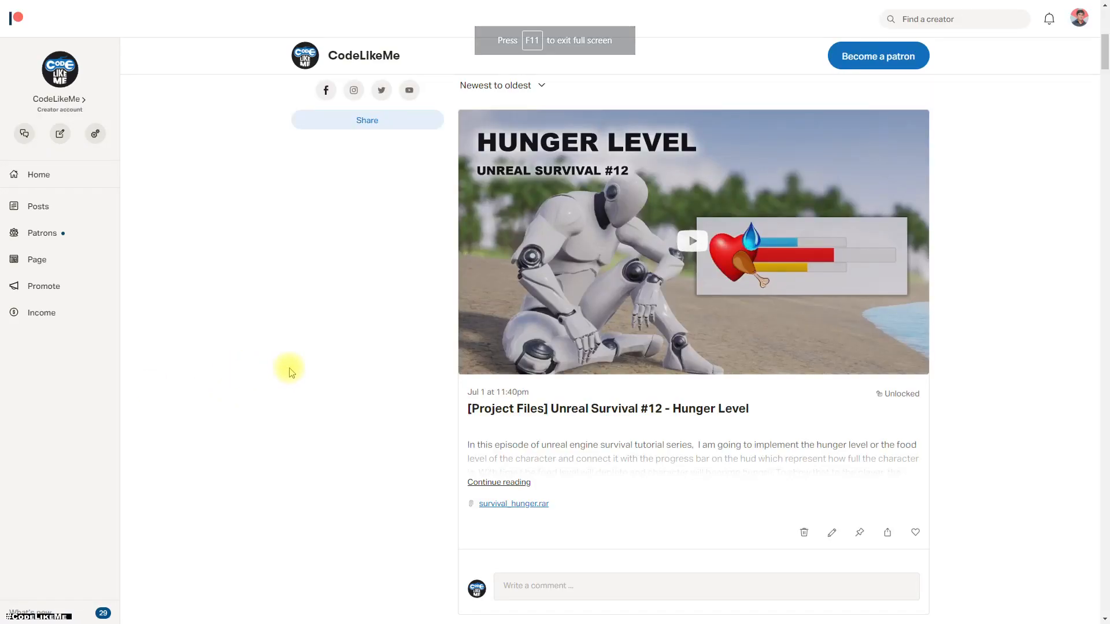
Look through the project-file posts on the CodeLikeMe Patreon page.
scroll(289, 370, down, 5)
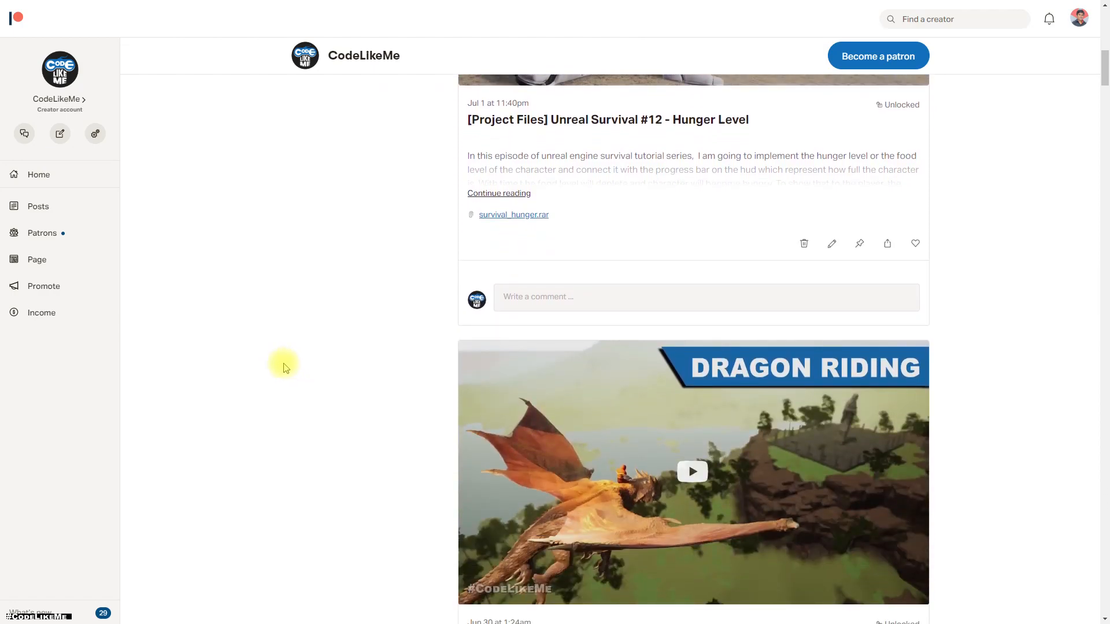
scroll(457, 364, down, 3)
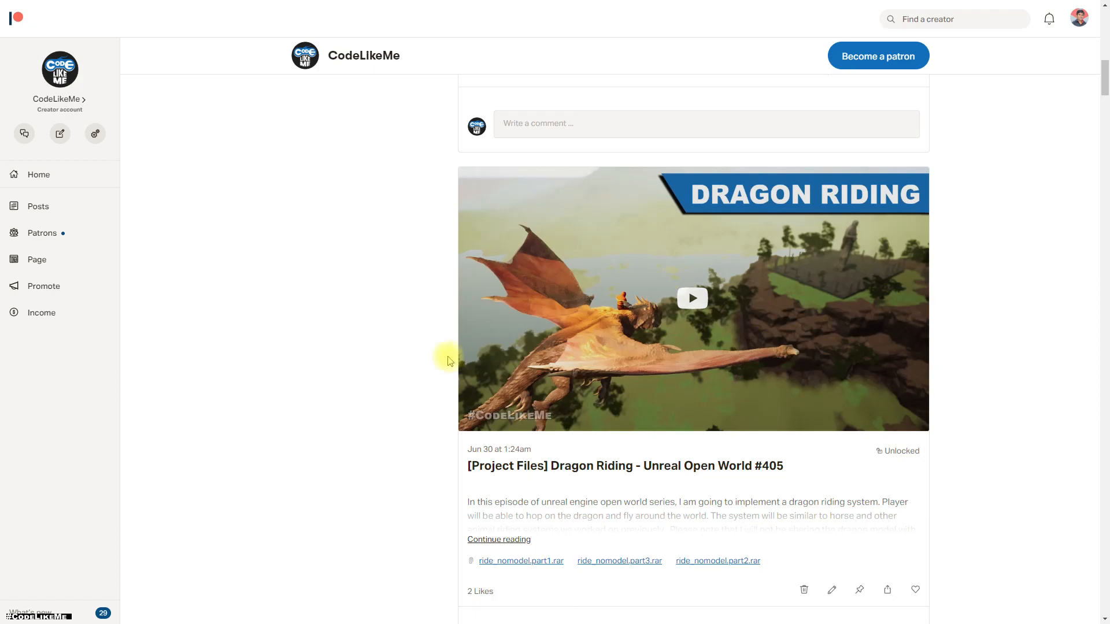
scroll(416, 308, down, 5)
scroll(367, 278, down, 6)
scroll(347, 261, down, 1)
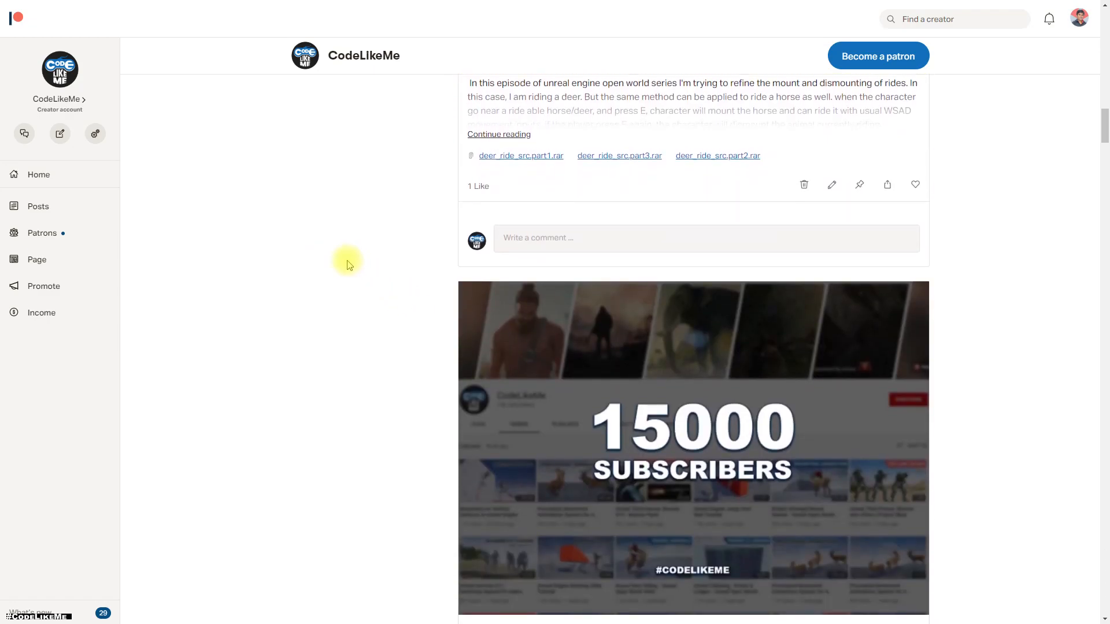
scroll(349, 265, down, 3)
scroll(347, 260, up, 11)
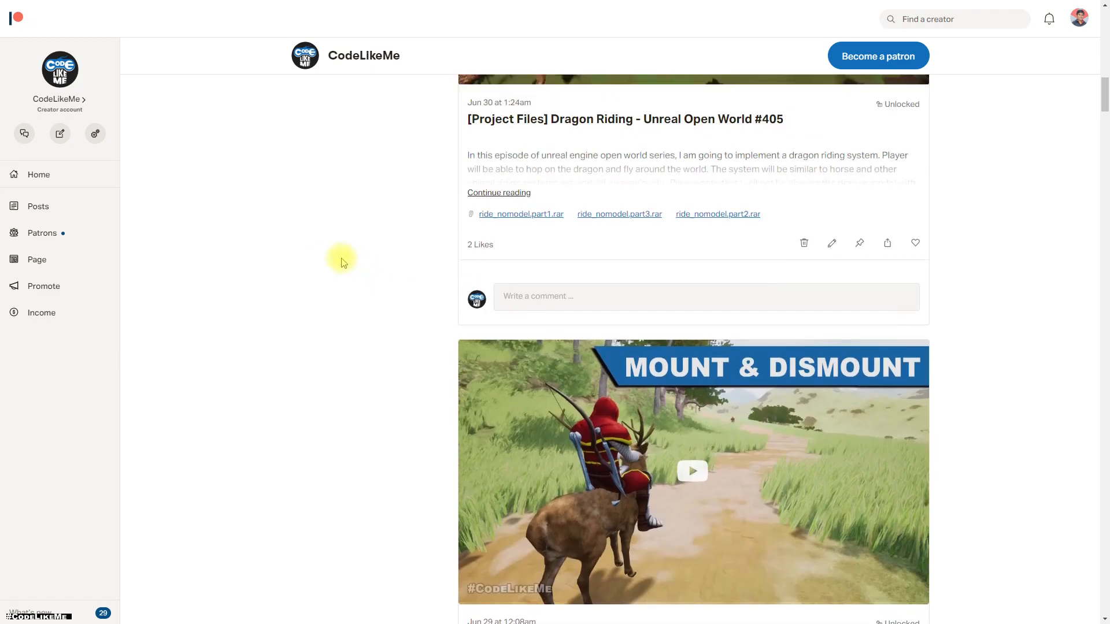
scroll(338, 262, down, 4)
scroll(335, 263, down, 20)
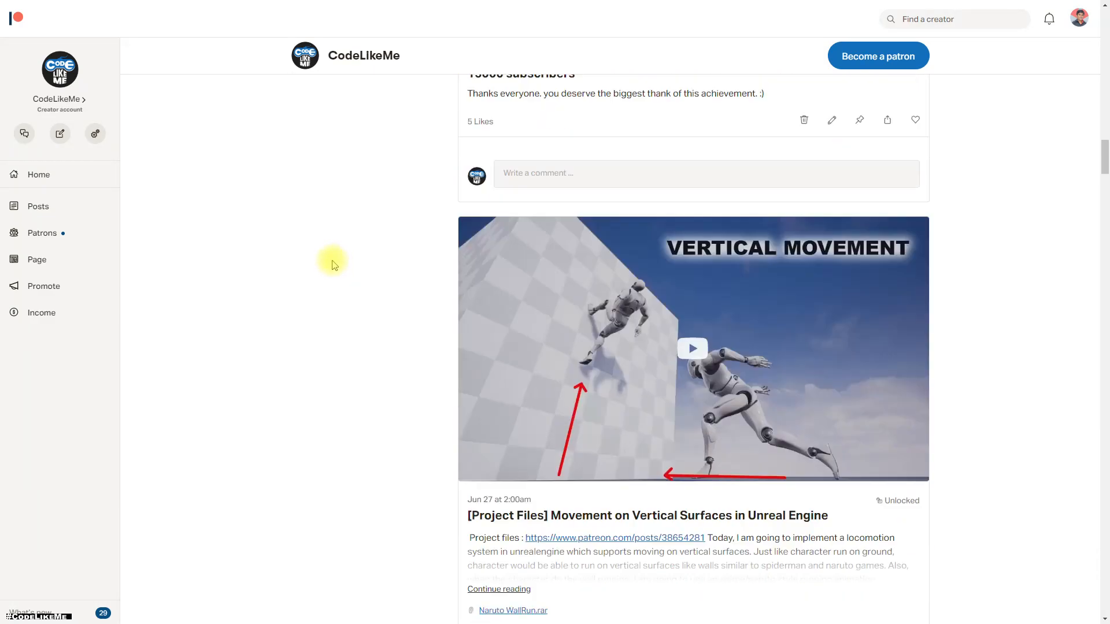